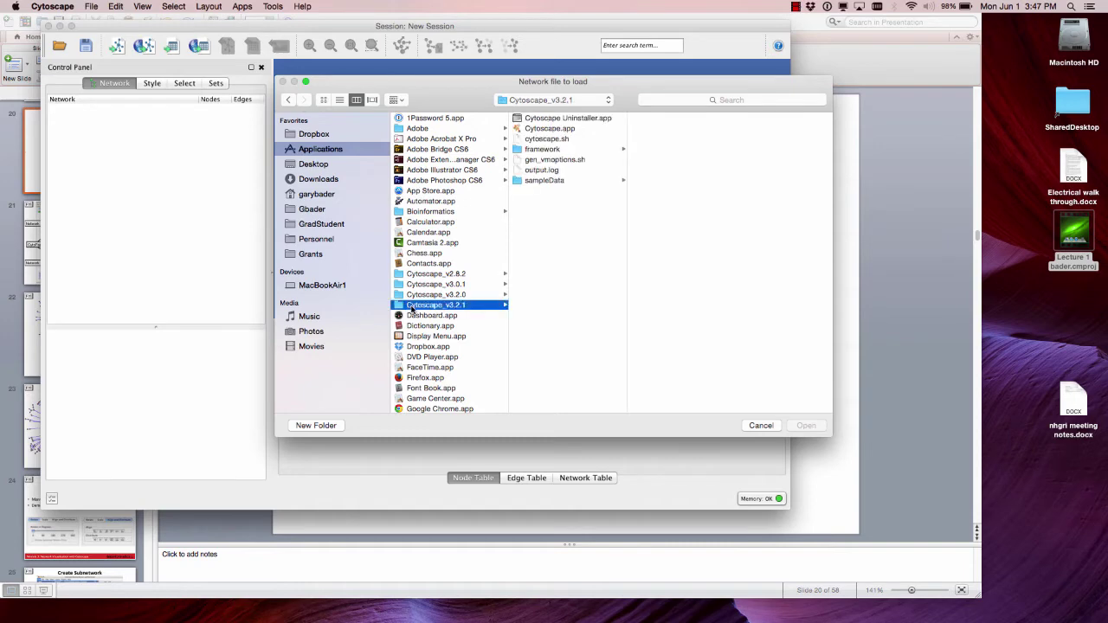
# Import galFiltered.xgmml from the Cytoscape_v3.2.1 sampleData folder as a new network collection, mapping node identifiers by shared name.
pyautogui.click(541, 181)
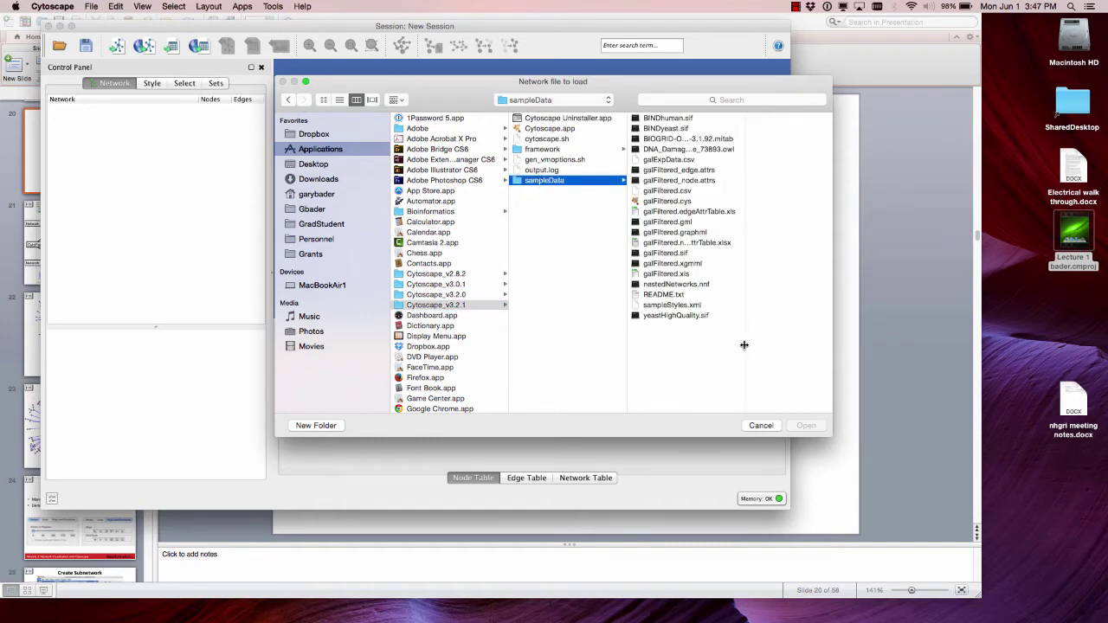
pyautogui.moveTo(743, 345); pyautogui.dragTo(820, 351)
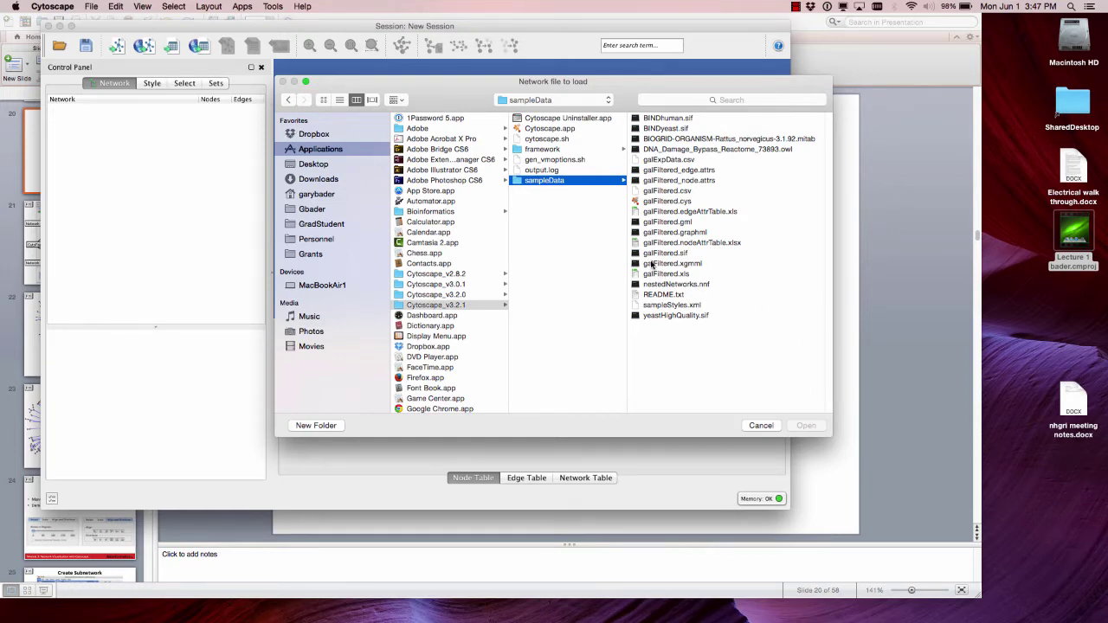
pyautogui.click(651, 264)
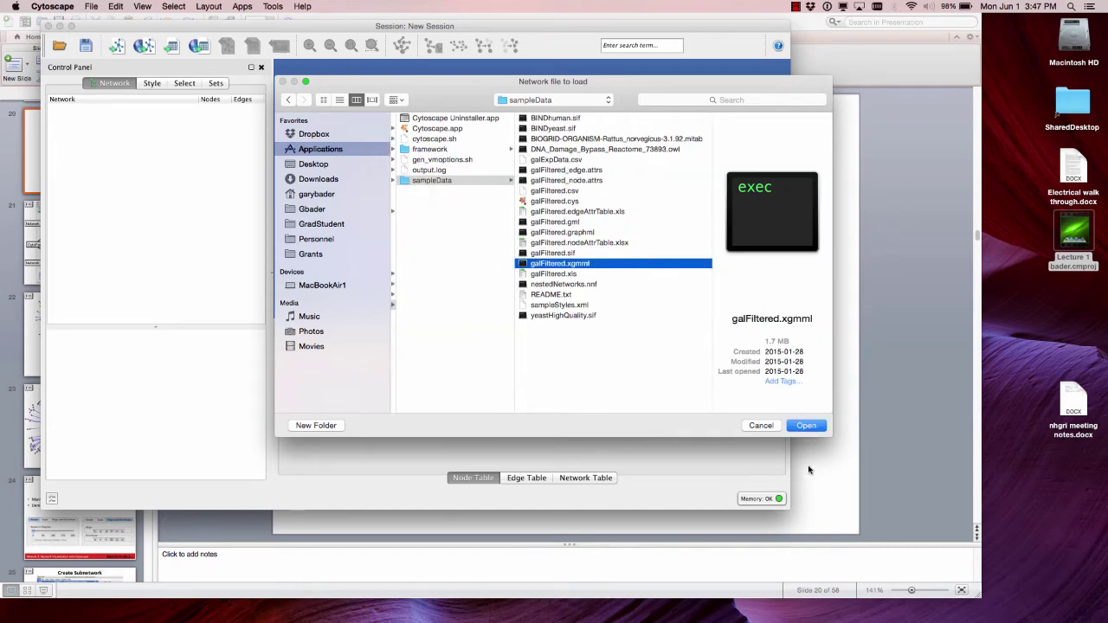
pyautogui.click(806, 425)
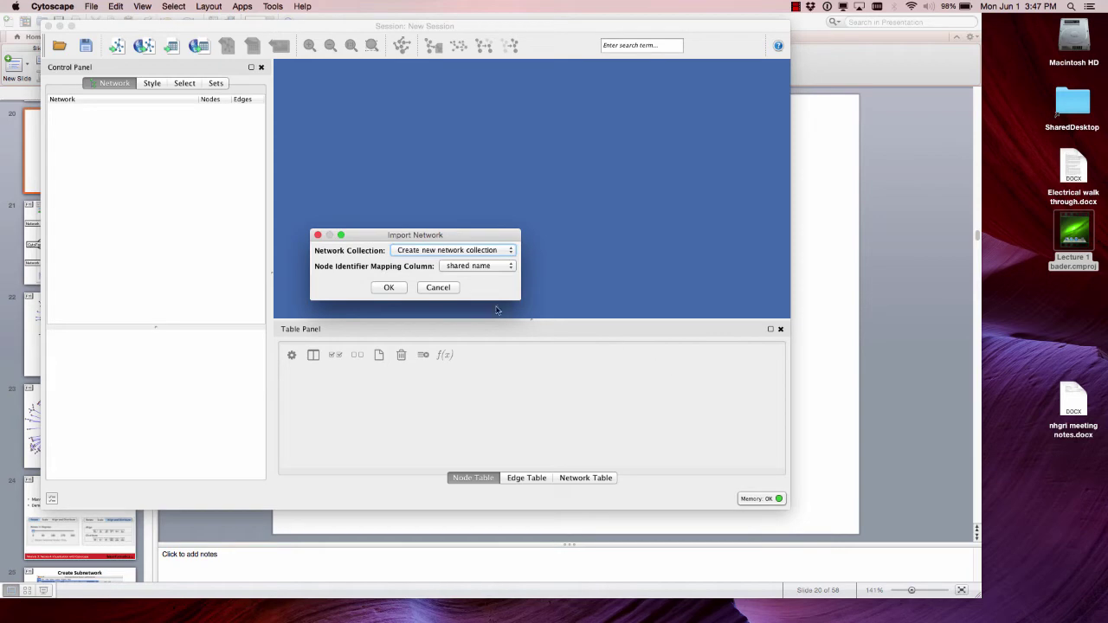
pyautogui.click(387, 288)
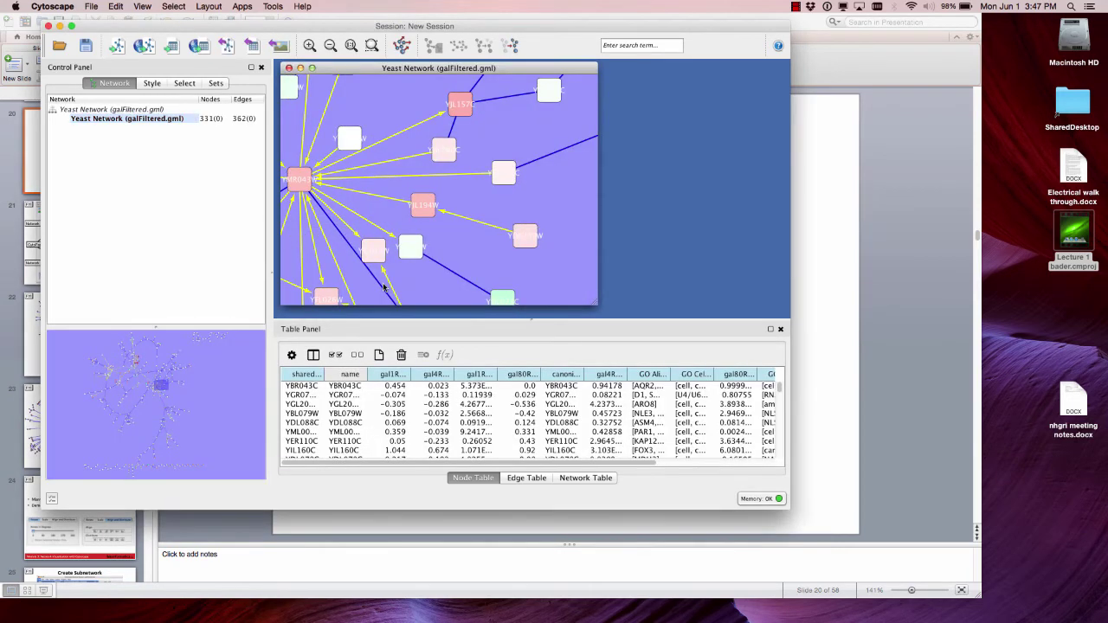
# Maximise the main window and the yeast network view inside it, showing the surroundings of node YMR043W.
pyautogui.click(72, 27)
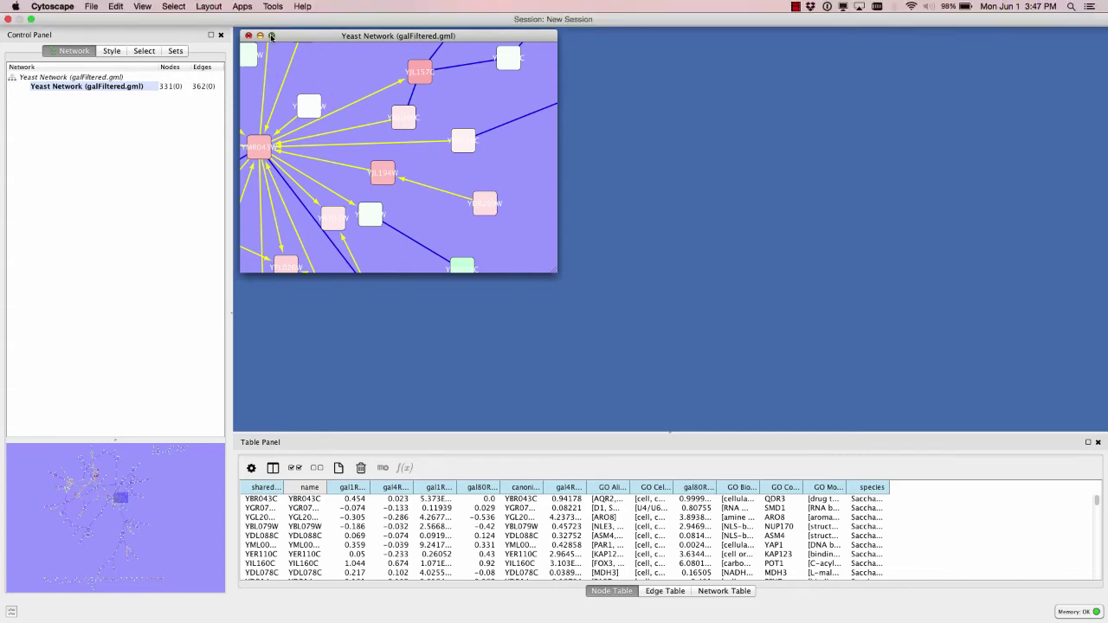
pyautogui.click(271, 36)
pyautogui.scroll(10, 598, 215)
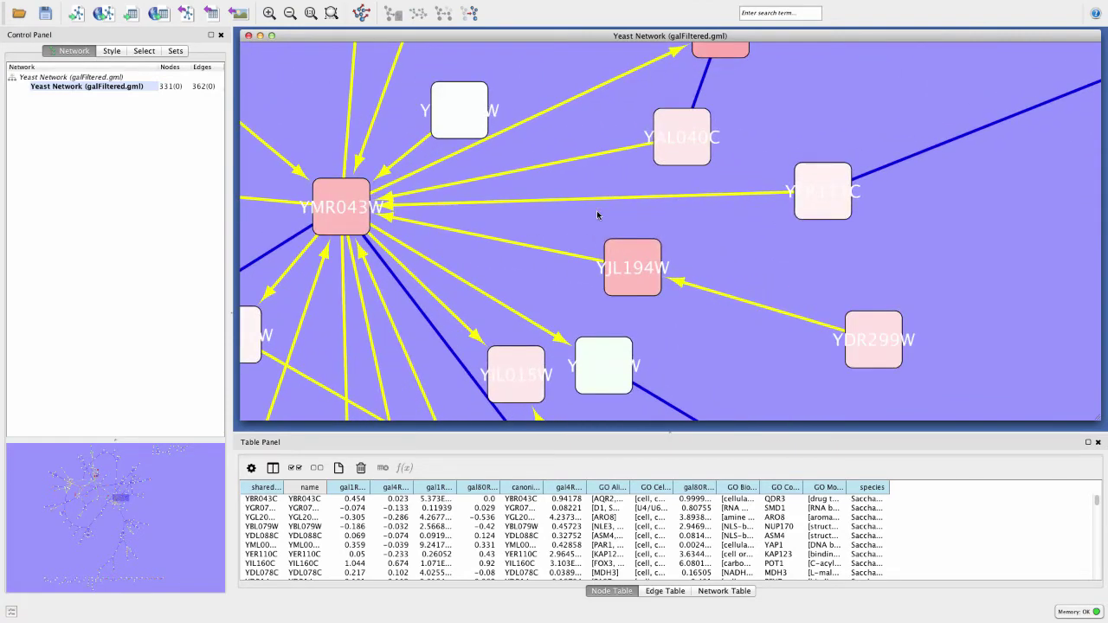
pyautogui.scroll(-8, 597, 215)
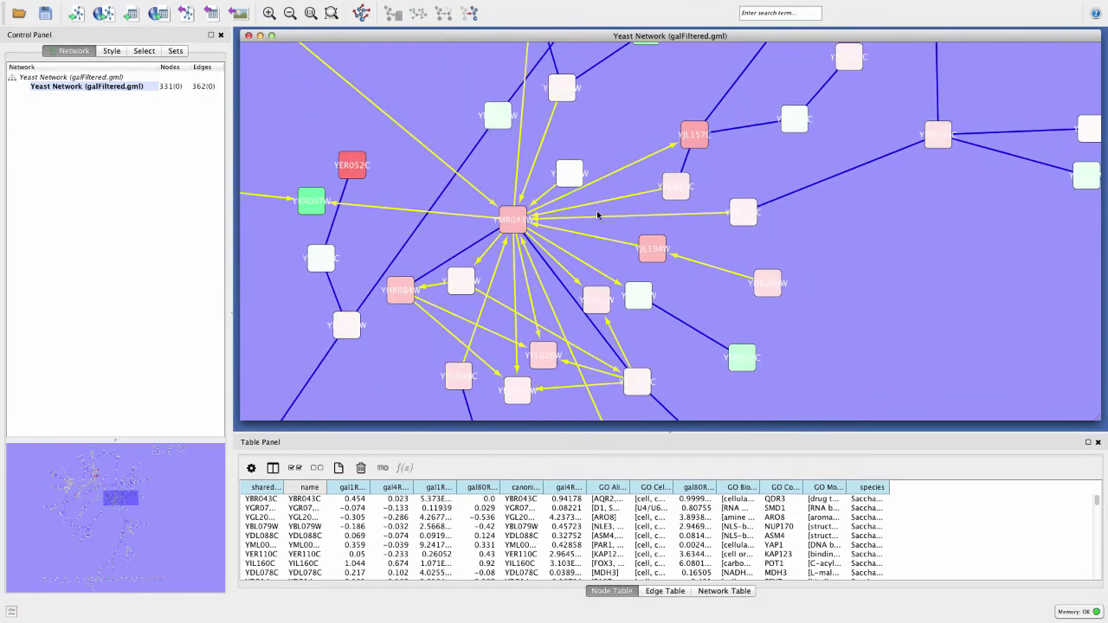
pyautogui.scroll(-3, 597, 215)
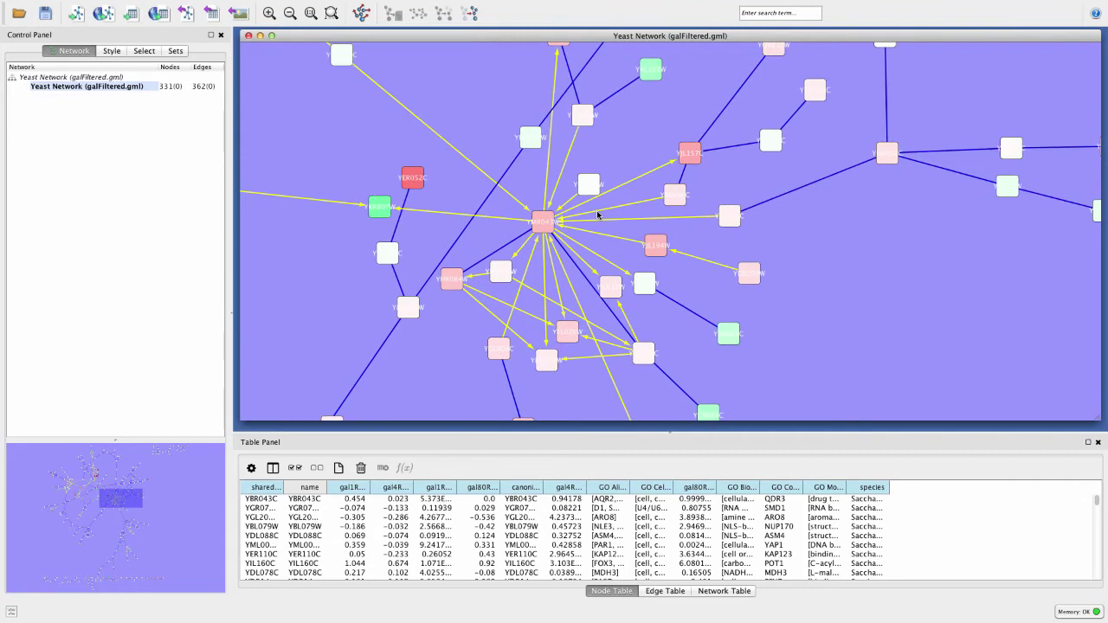
pyautogui.scroll(-2, 597, 214)
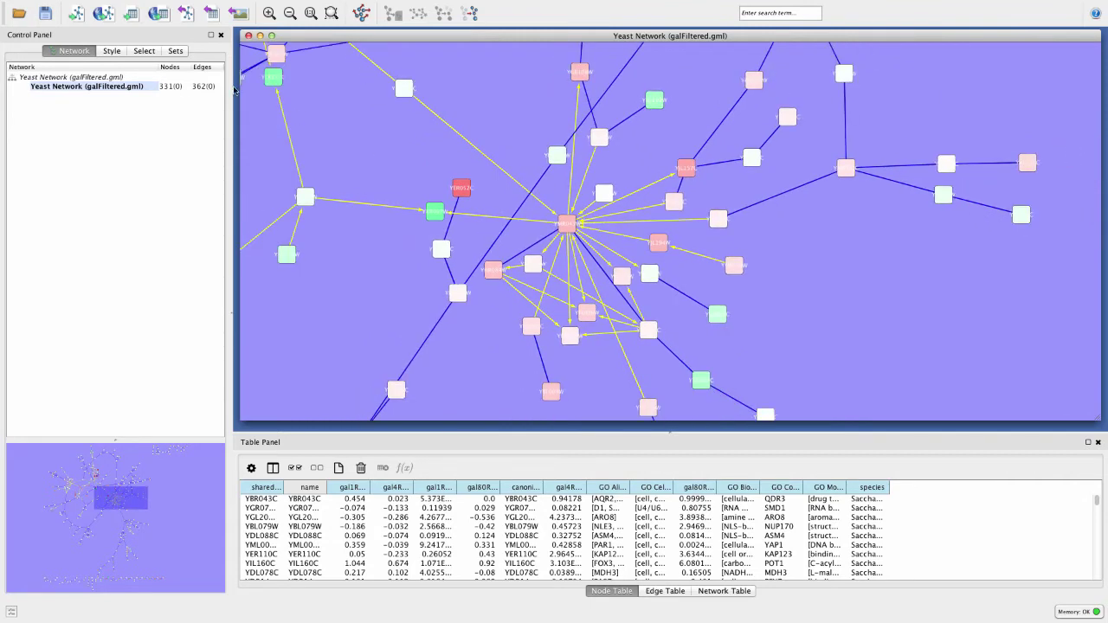
# Apply the Big Labels visual style to the yeast network and return to the network list.
pyautogui.click(111, 52)
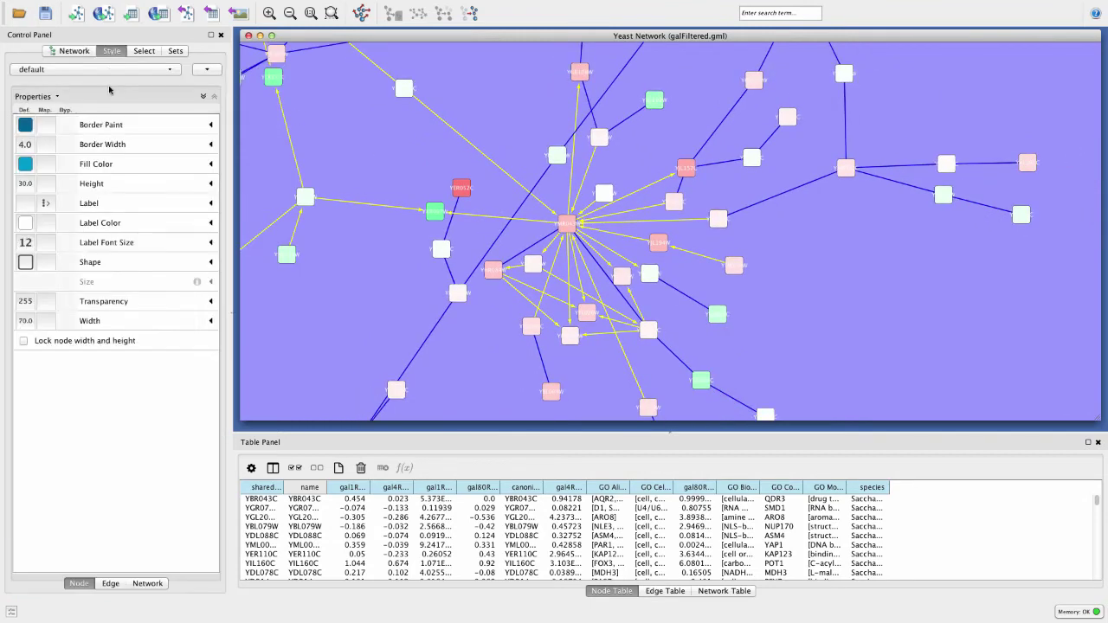
pyautogui.click(94, 74)
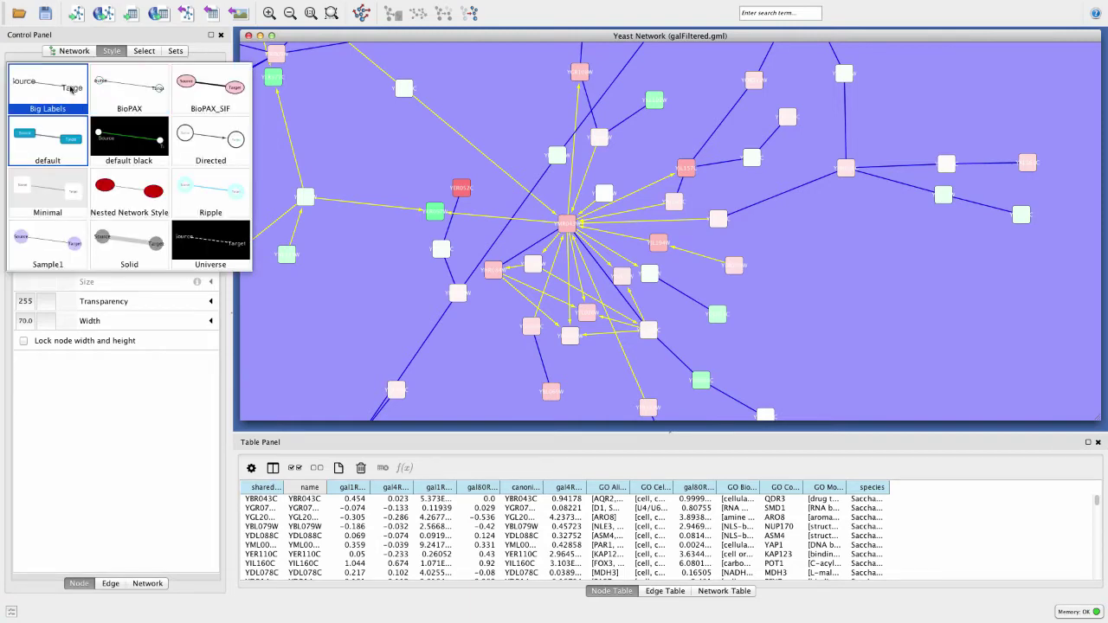
pyautogui.click(71, 89)
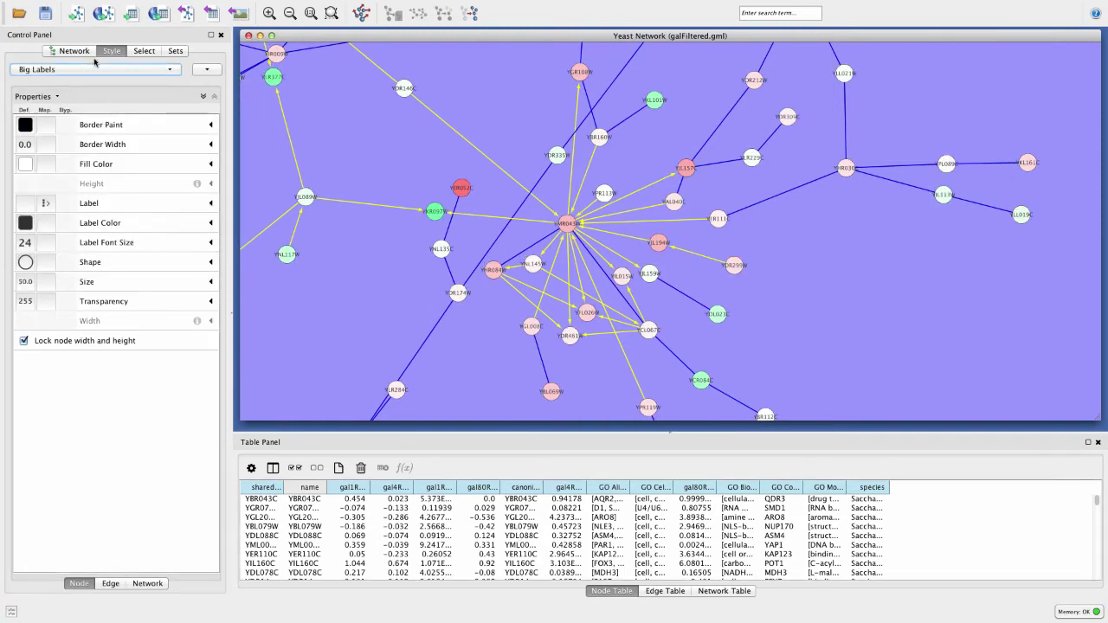
pyautogui.click(75, 52)
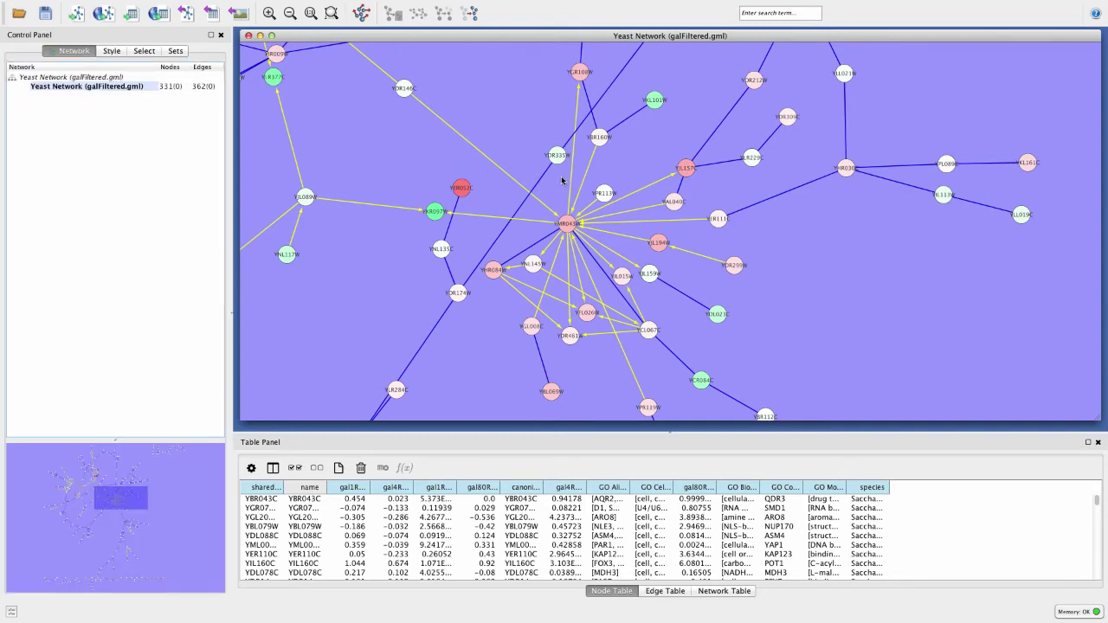
# Move node YMR043W slightly down, and shift its neighbour YPR113W down as well.
pyautogui.scroll(4, 558, 205)
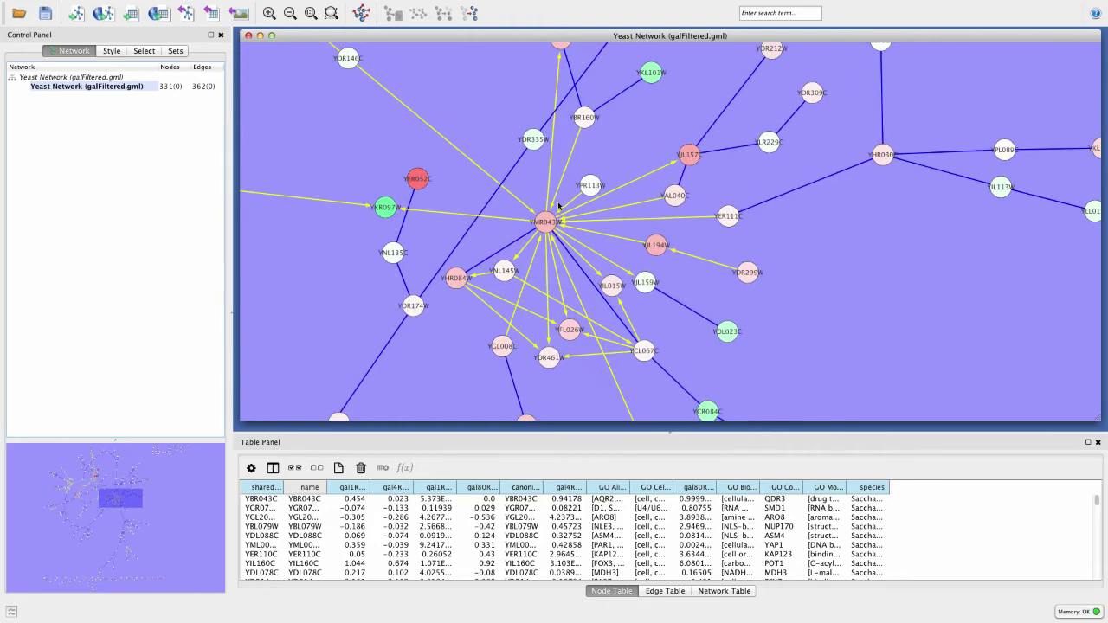
pyautogui.scroll(3, 558, 205)
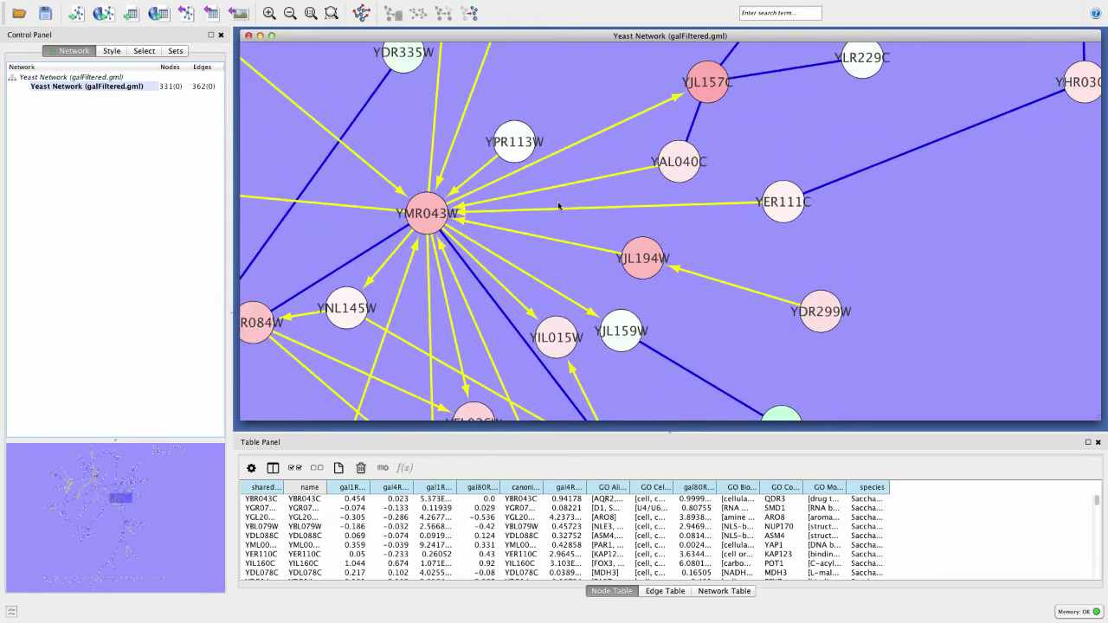
pyautogui.moveTo(439, 217)
pyautogui.mouseDown()
pyautogui.moveTo(502, 189)
pyautogui.moveTo(438, 226)
pyautogui.mouseUp()
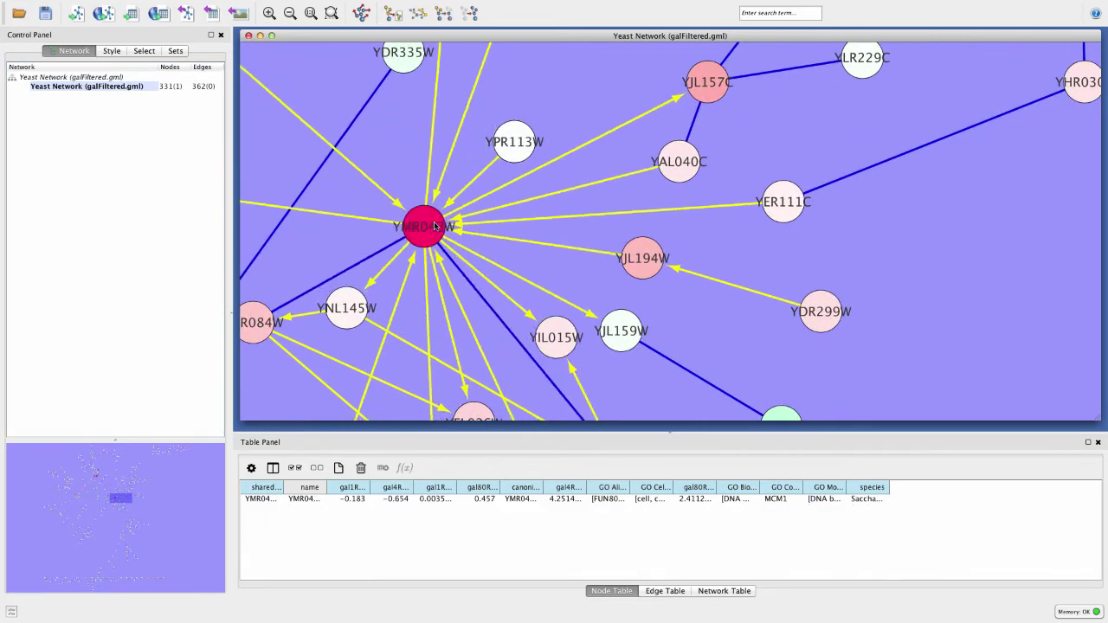
pyautogui.moveTo(513, 156); pyautogui.dragTo(516, 184)
# Select the seven nodes around YMR043W as a group, move them slightly up and left together, and clear the selection.
pyautogui.moveTo(339, 101); pyautogui.dragTo(666, 310)
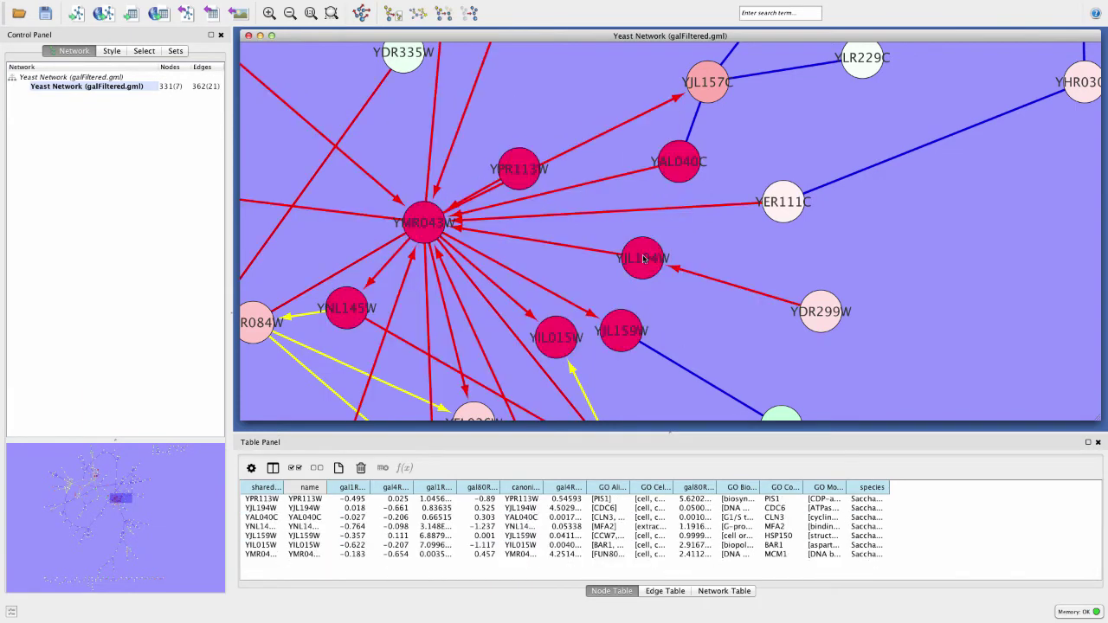
pyautogui.moveTo(644, 258); pyautogui.dragTo(629, 228)
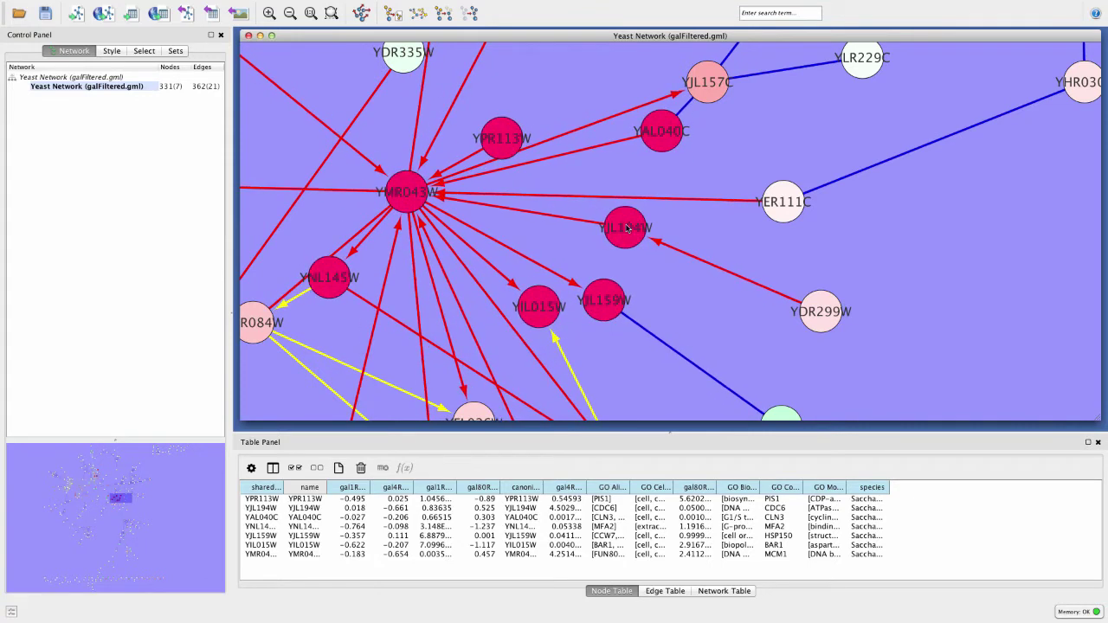
pyautogui.click(554, 180)
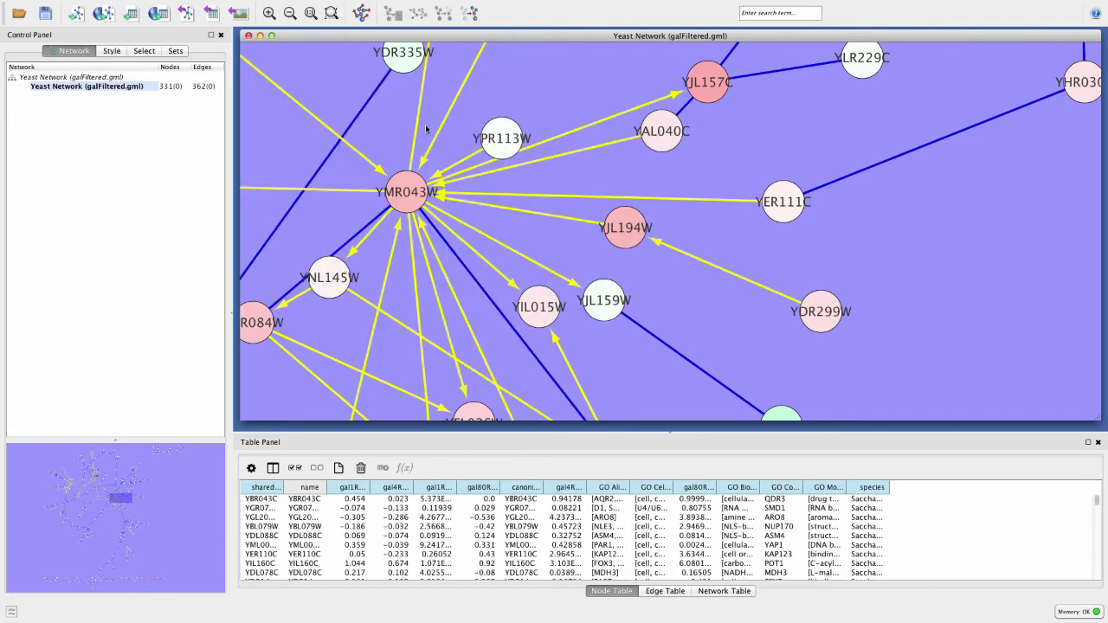
# Select the eight nodes around YMR043W, including YJL157C, and try rotating only the selected nodes, ending at about 0 degrees.
pyautogui.moveTo(331, 102); pyautogui.dragTo(730, 343)
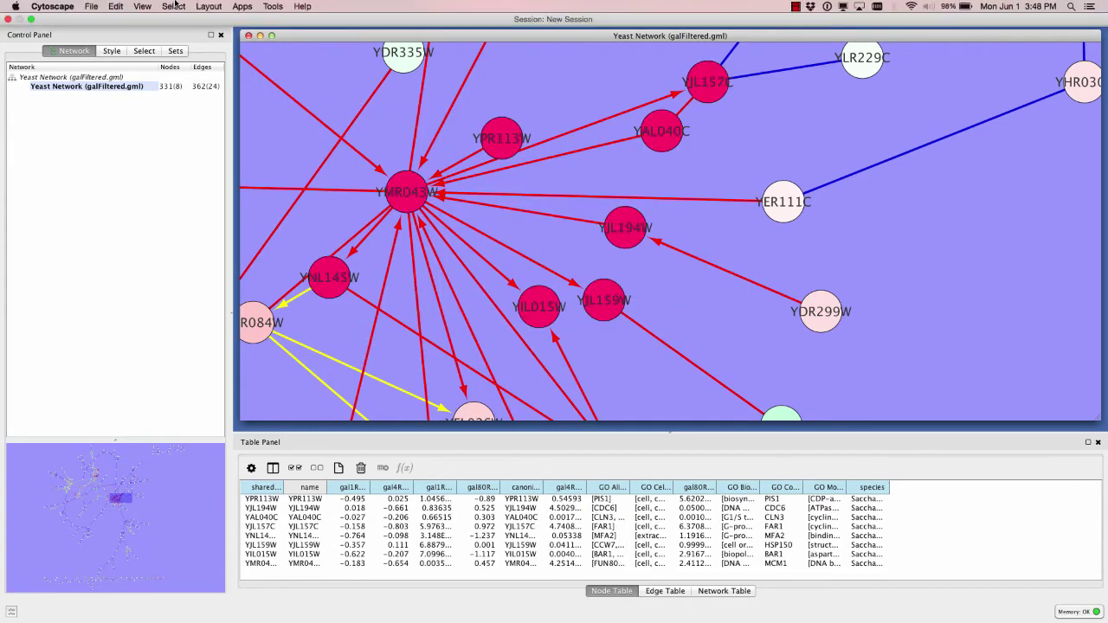
pyautogui.click(143, 6)
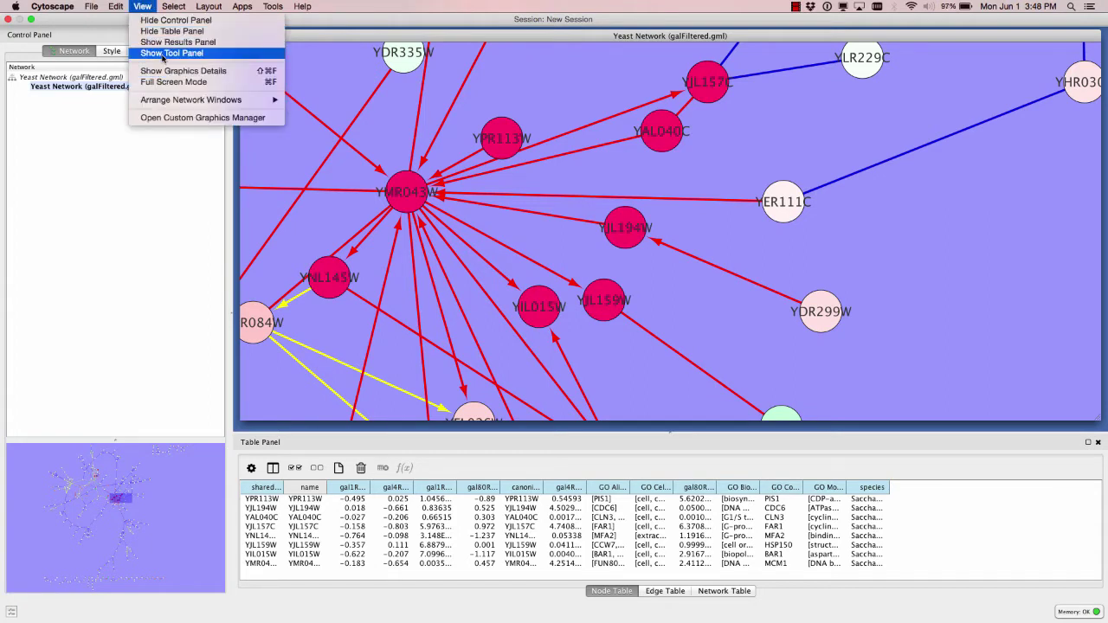
pyautogui.moveTo(209, 6)
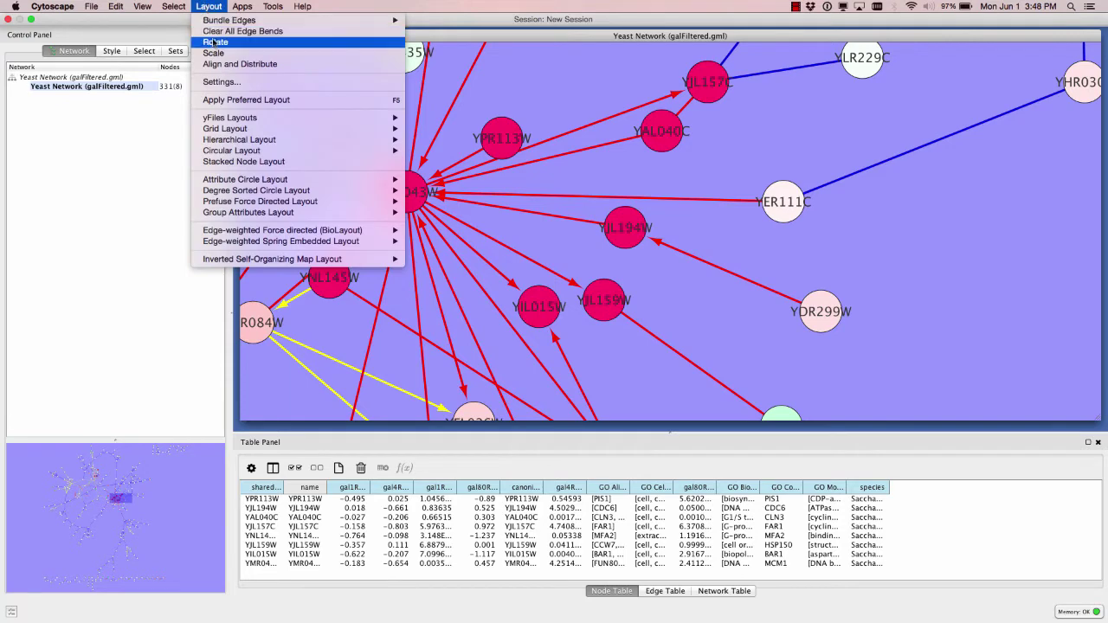
pyautogui.click(215, 42)
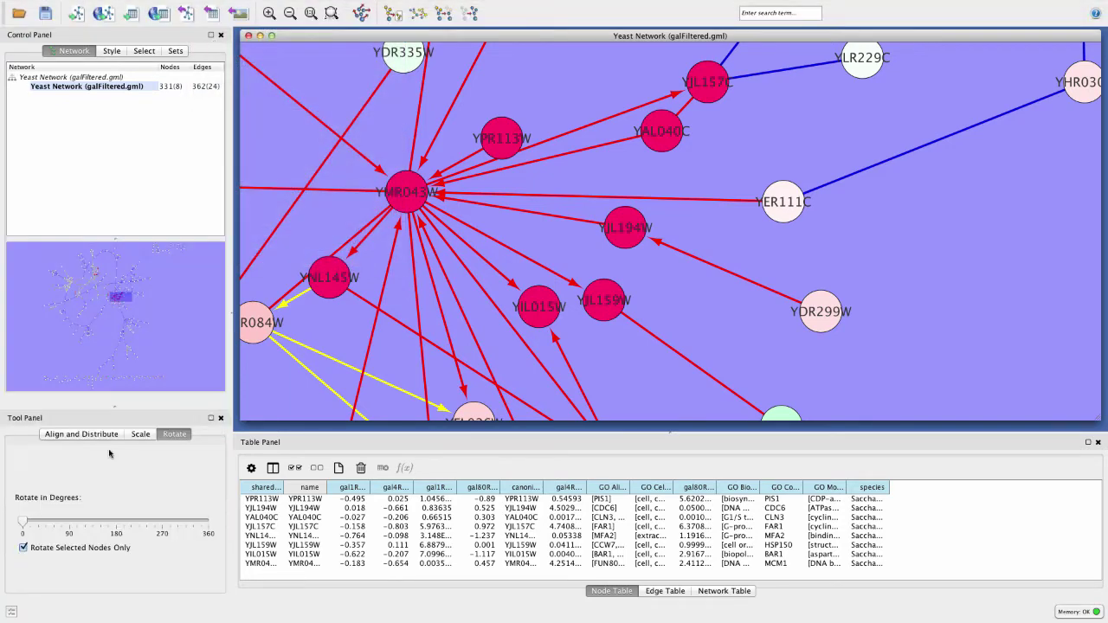
pyautogui.moveTo(23, 520)
pyautogui.mouseDown()
pyautogui.moveTo(81, 526)
pyautogui.moveTo(23, 522)
pyautogui.mouseUp()
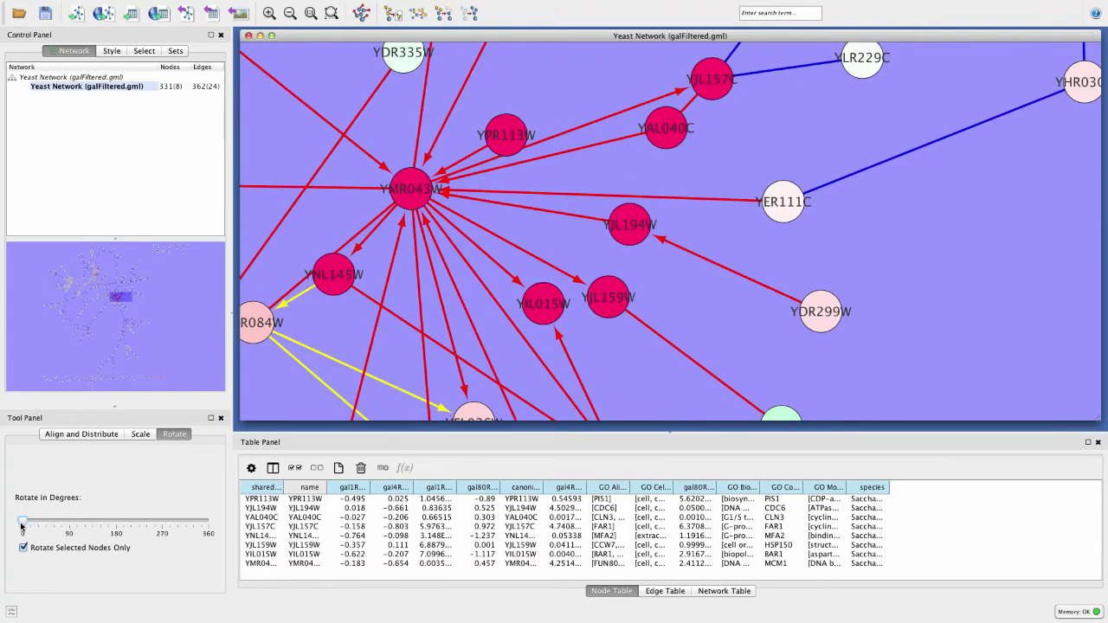
# Scale only the selected nodes along both axes to slightly above 1, reset the scale bar and deselect the nodes.
pyautogui.click(139, 435)
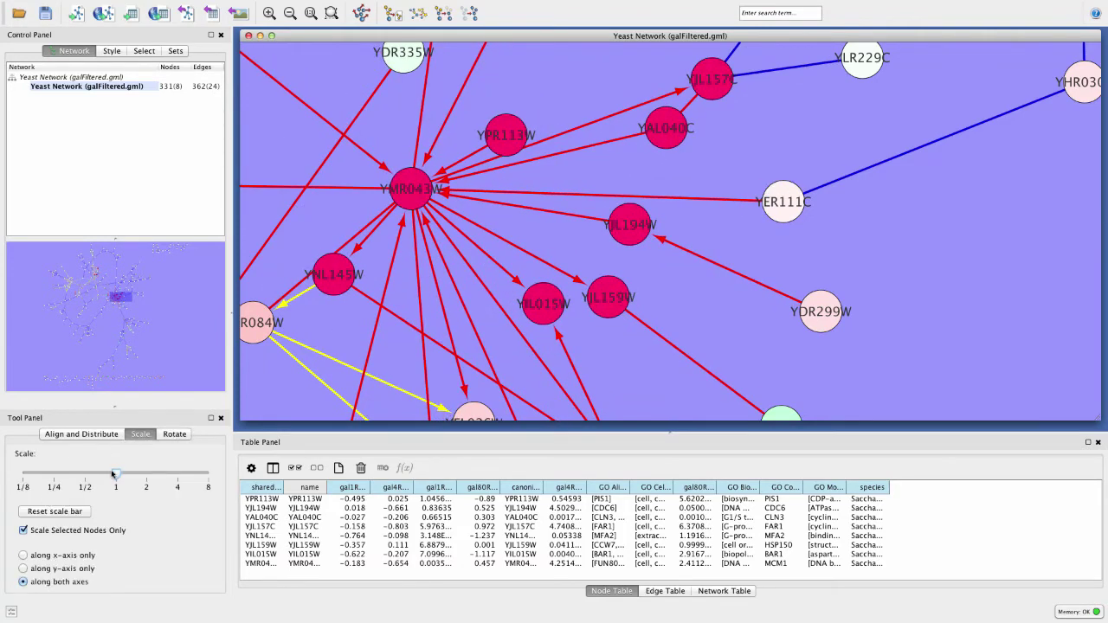
pyautogui.moveTo(116, 475)
pyautogui.mouseDown()
pyautogui.moveTo(149, 474)
pyautogui.moveTo(63, 474)
pyautogui.moveTo(116, 472)
pyautogui.mouseUp()
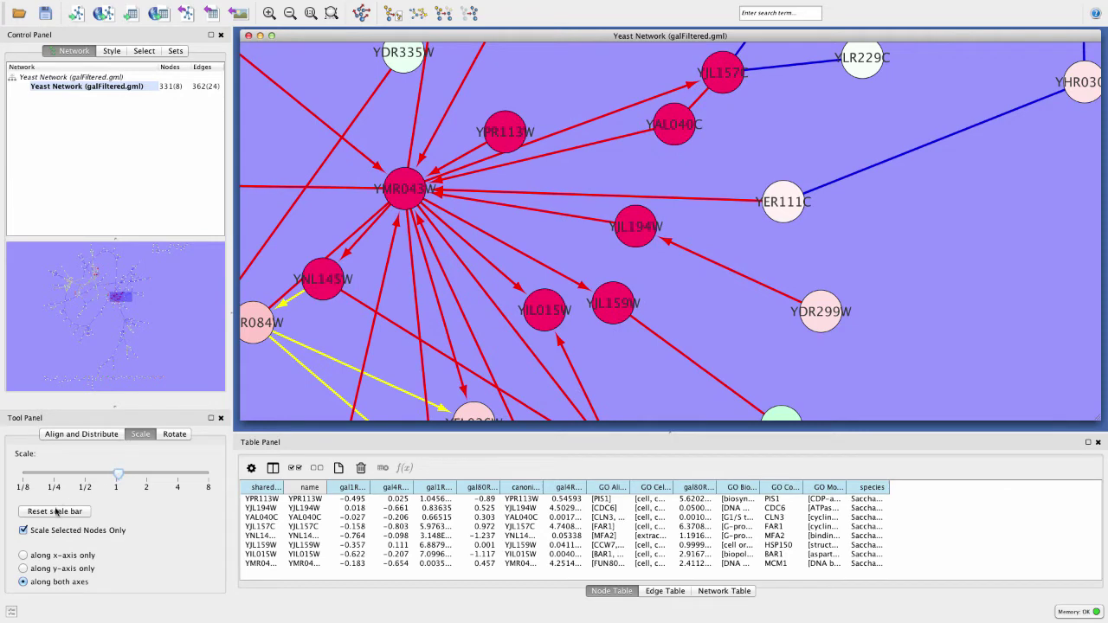
pyautogui.click(528, 226)
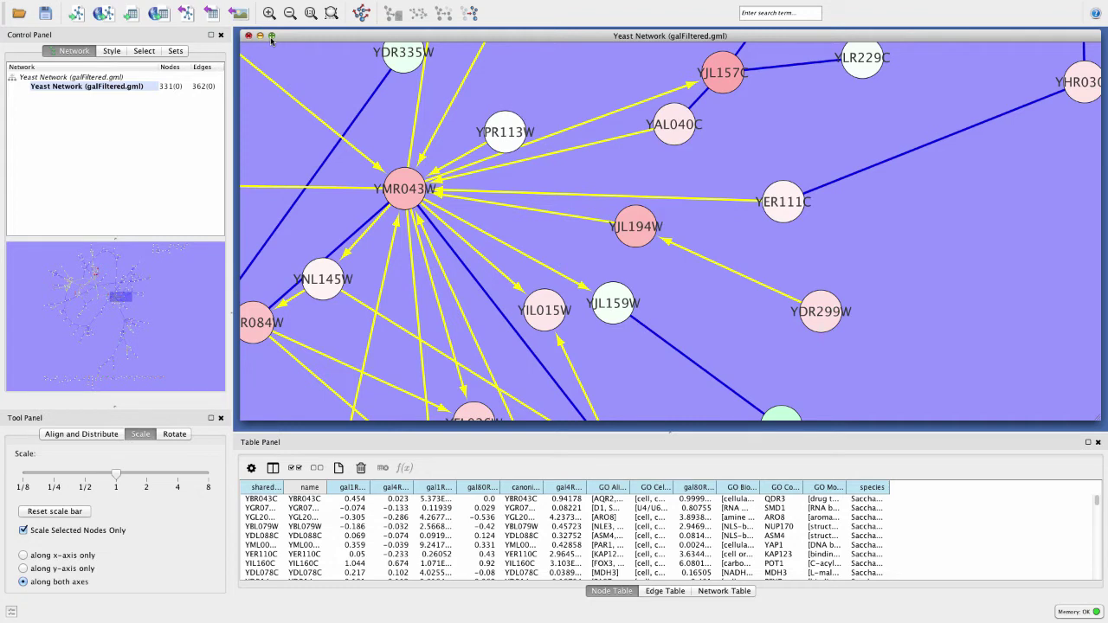
# Arrange all nodes of the yeast network with the Grid Layout.
pyautogui.click(216, 6)
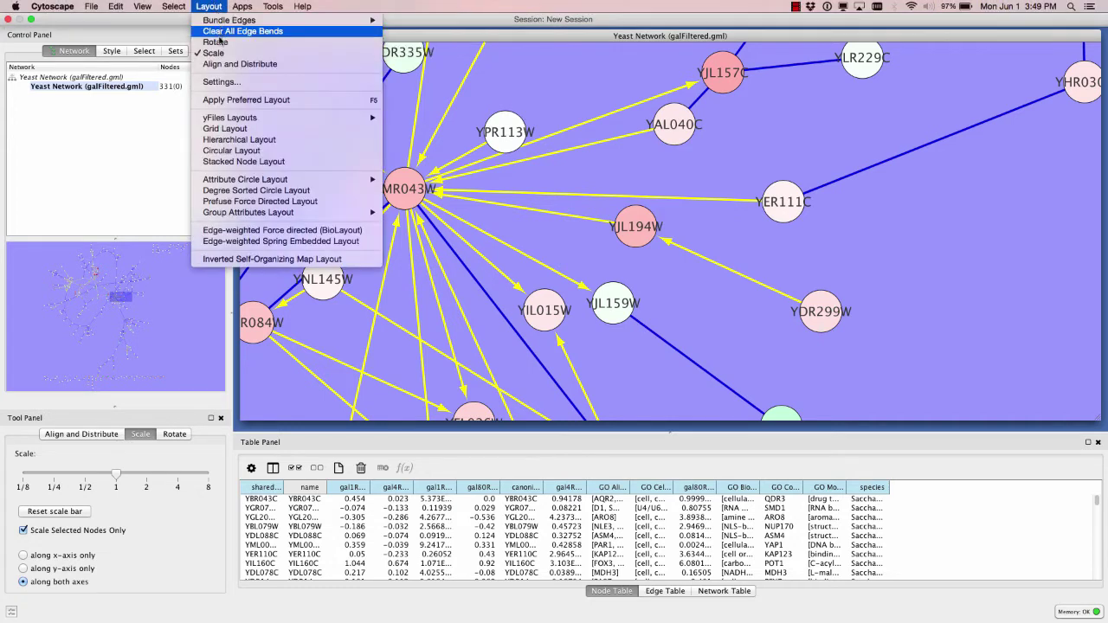
pyautogui.click(220, 128)
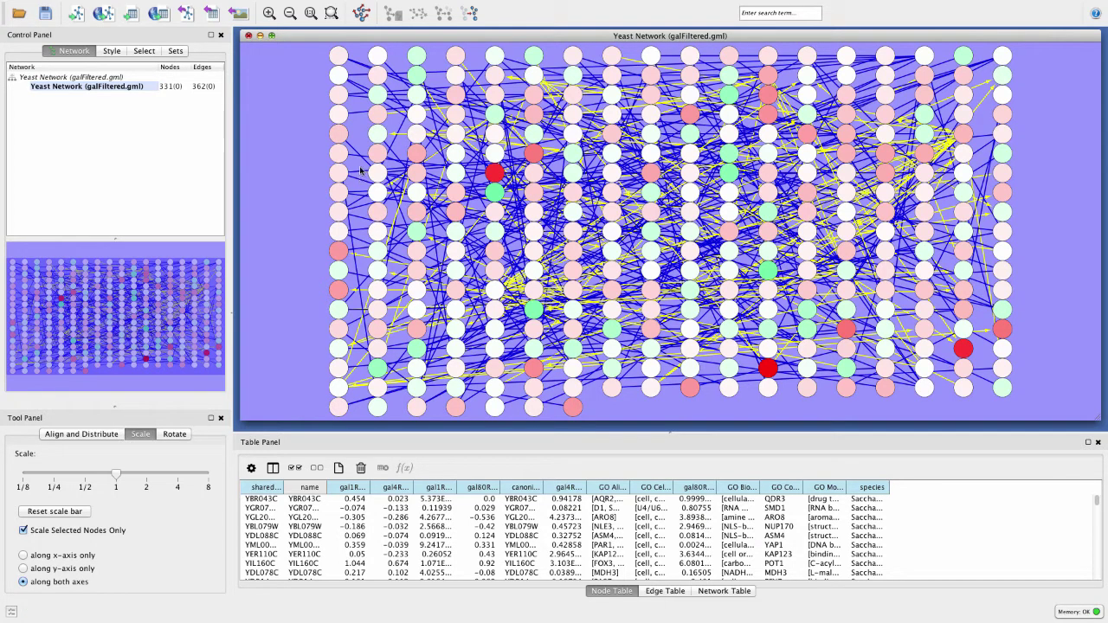
pyautogui.click(209, 7)
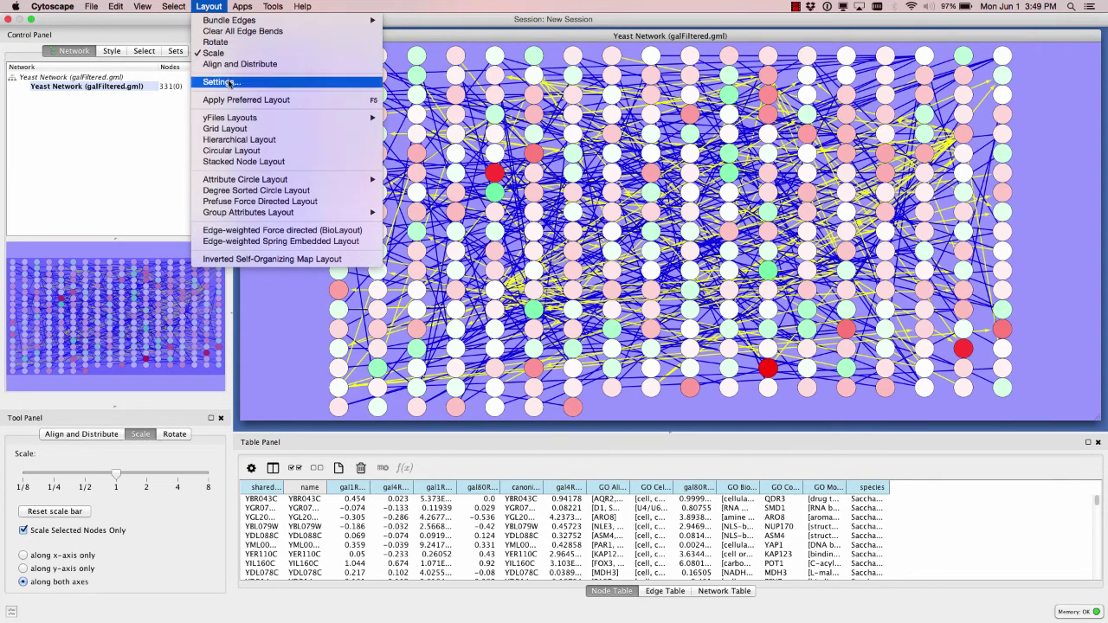
pyautogui.click(217, 6)
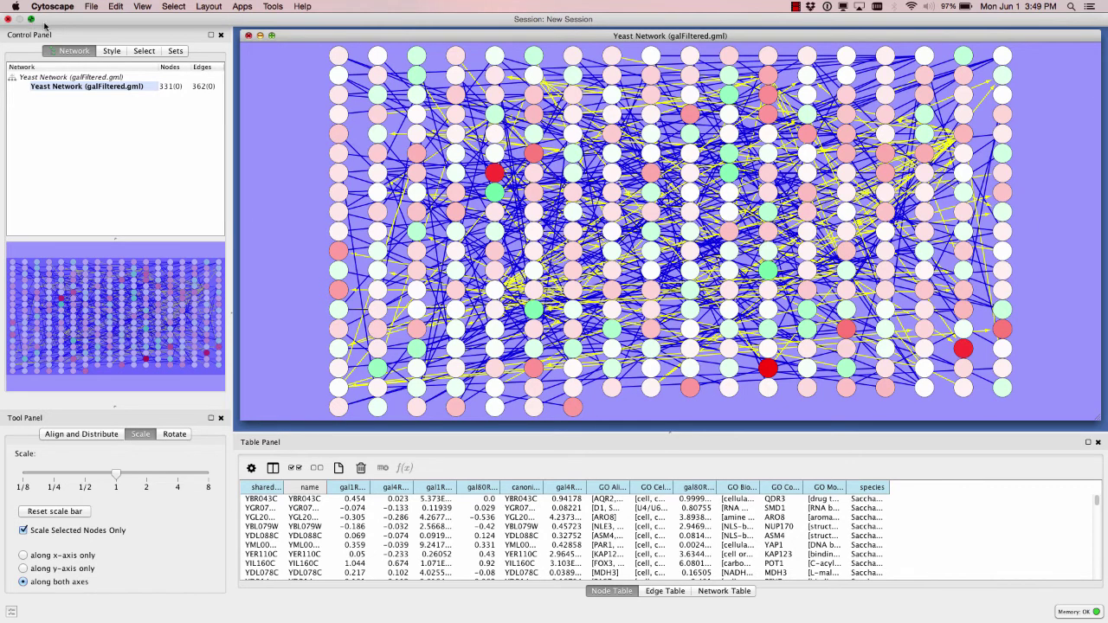
# Take the main window out of full screen, enlarge it again with its toolbar in view, and zoom out to the whole grid.
pyautogui.click(30, 19)
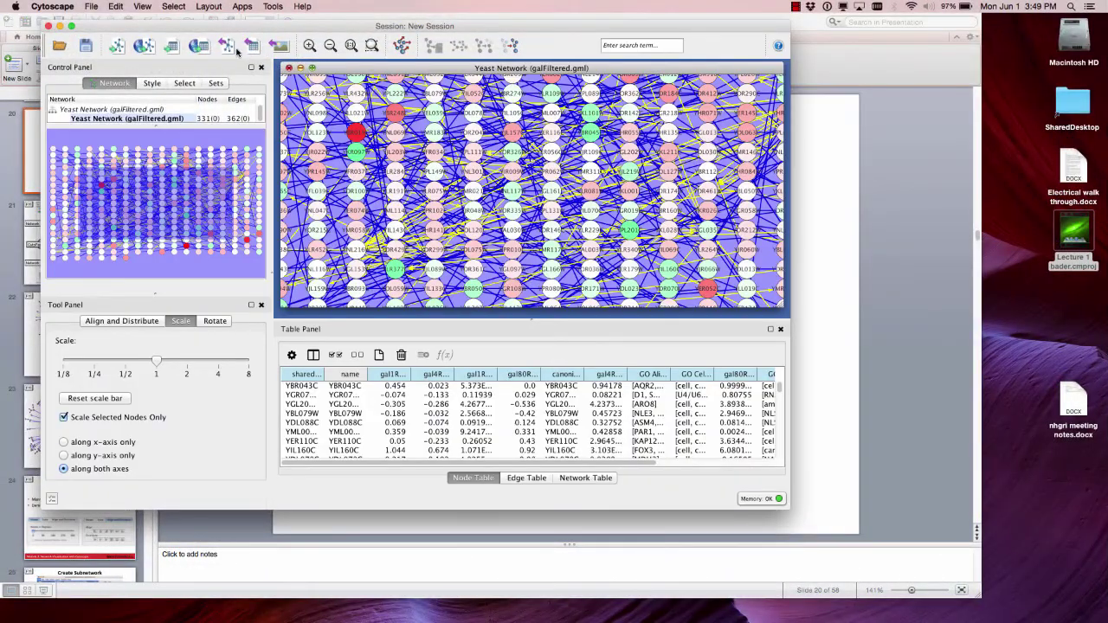
pyautogui.click(71, 27)
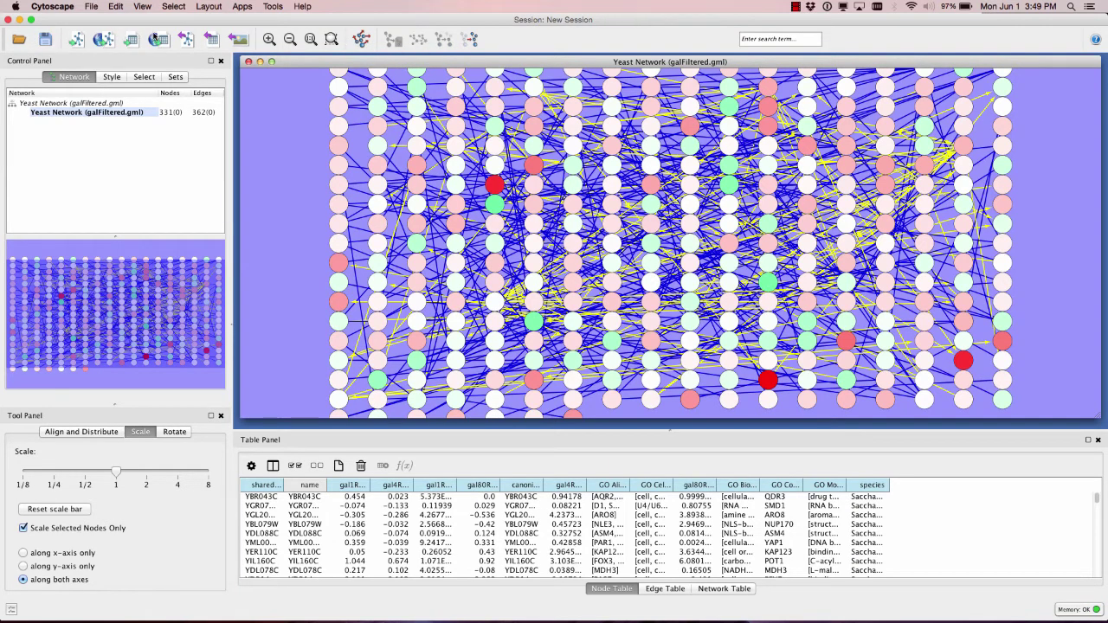
pyautogui.click(291, 40)
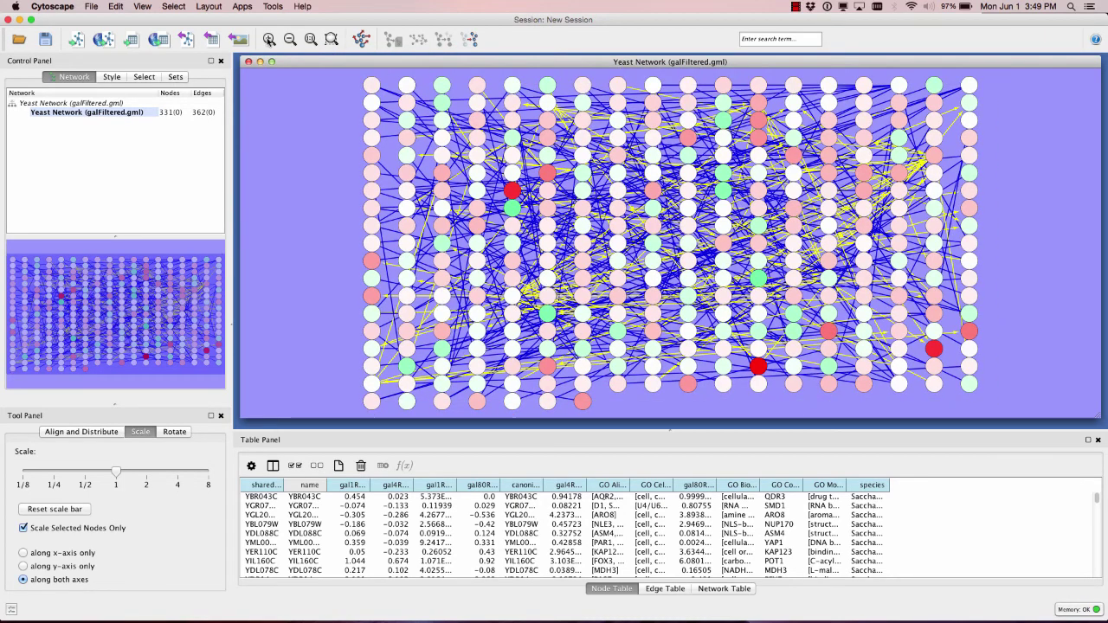
# Zoom the view to ten selected nodes in the grid's first two columns, from YLR319C to YER133W, and clear the selection.
pyautogui.click(269, 40)
pyautogui.moveTo(309, 105); pyautogui.dragTo(409, 193)
pyautogui.click(331, 40)
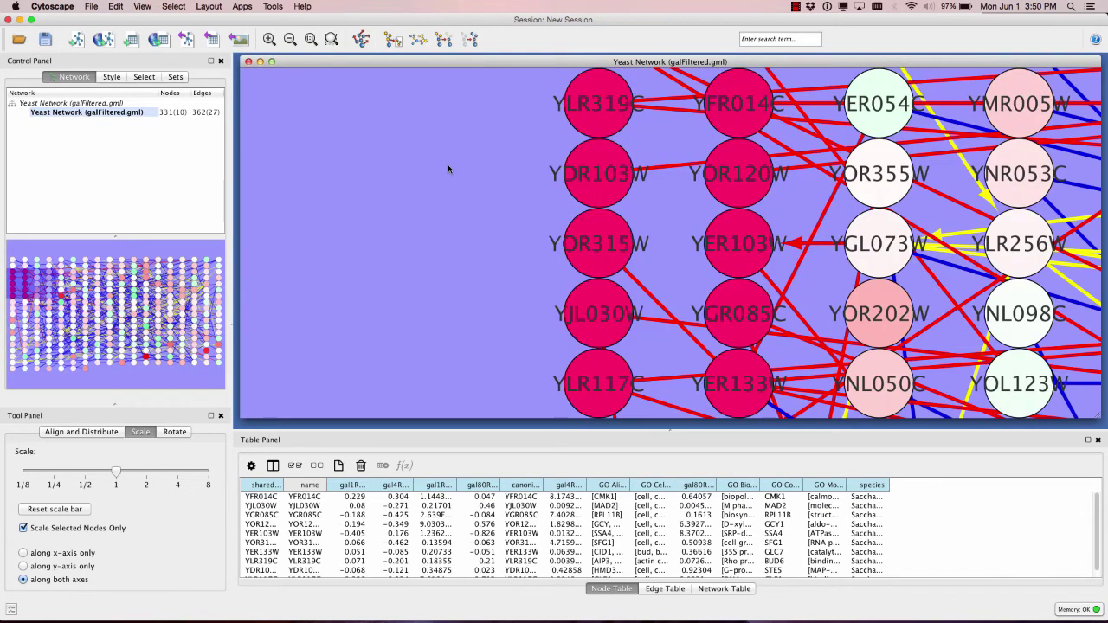
pyautogui.click(491, 103)
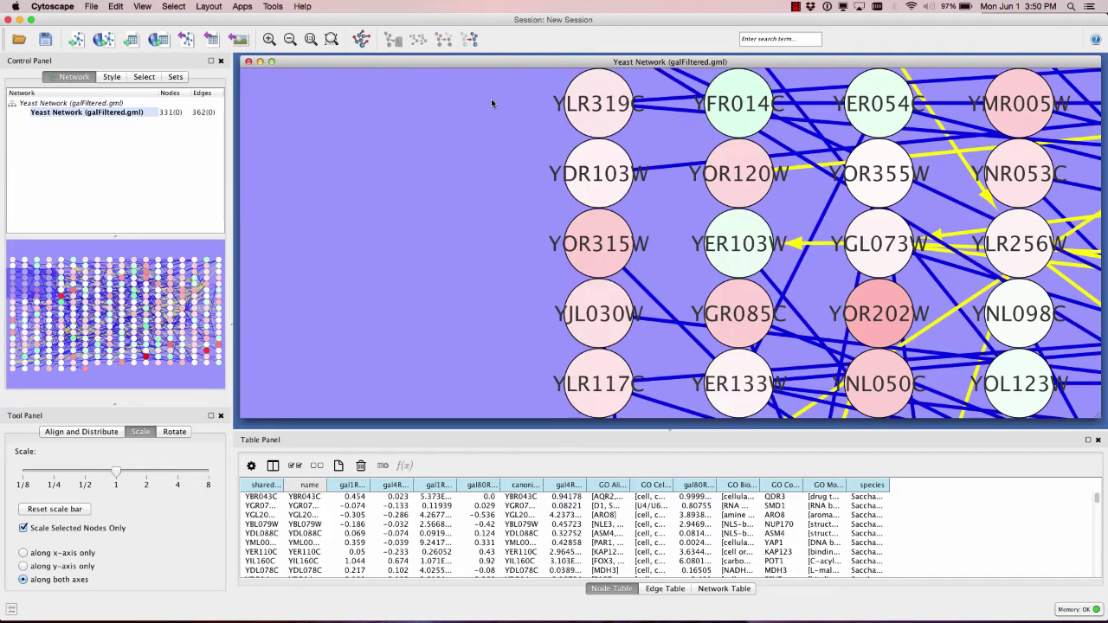
# Apply the preferred Prefuse Force Directed layout to the network and move node YKR097W slightly away from node YER179W.
pyautogui.click(361, 40)
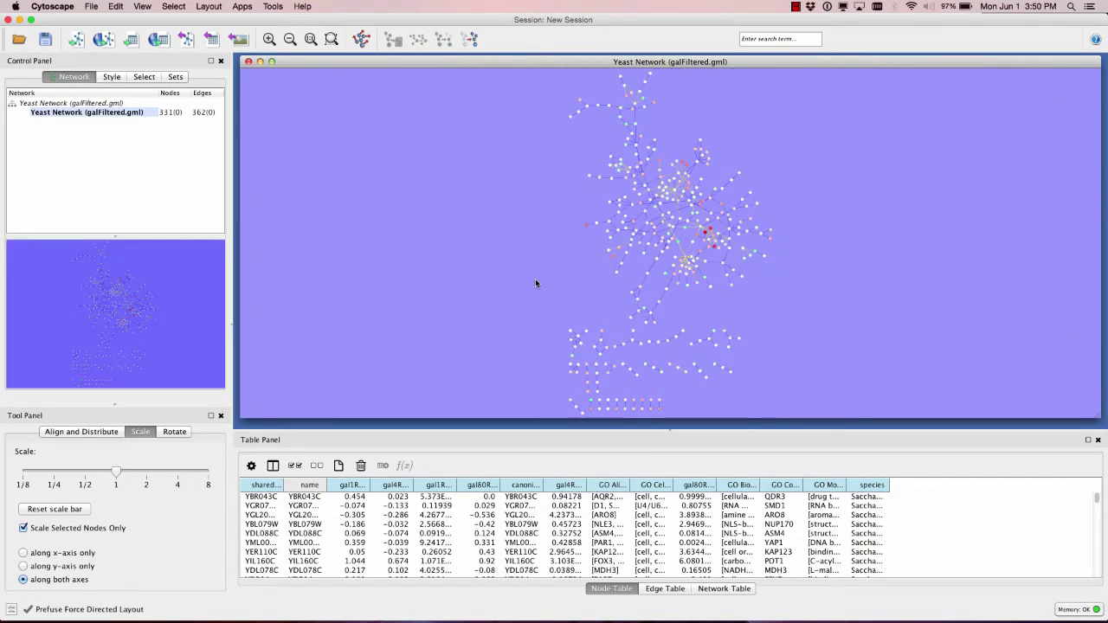
pyautogui.scroll(5, 671, 230)
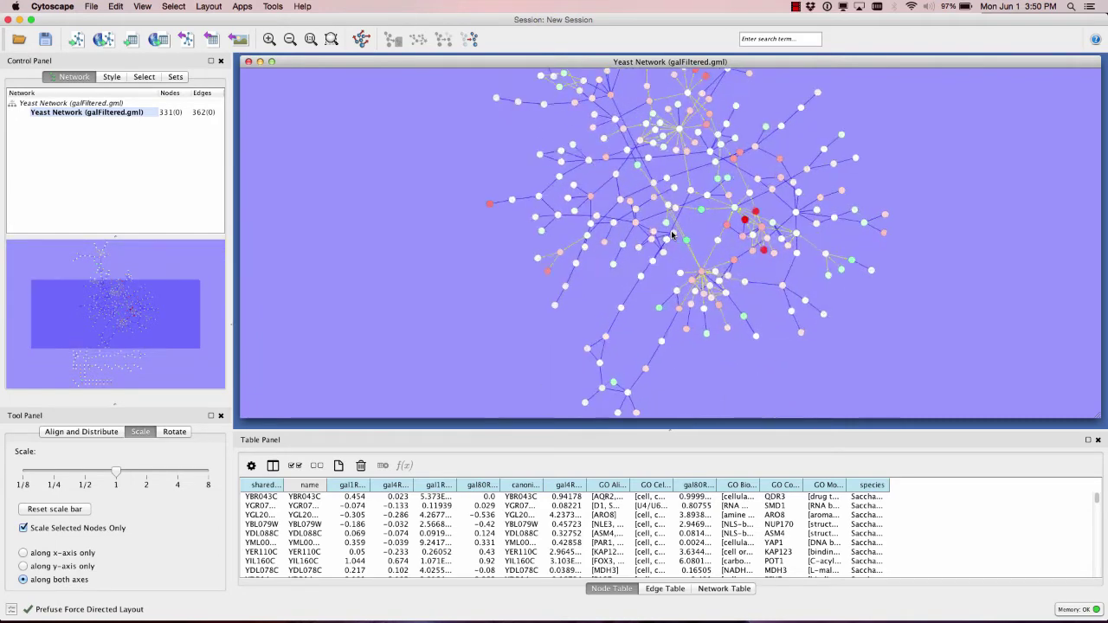
pyautogui.scroll(10, 671, 230)
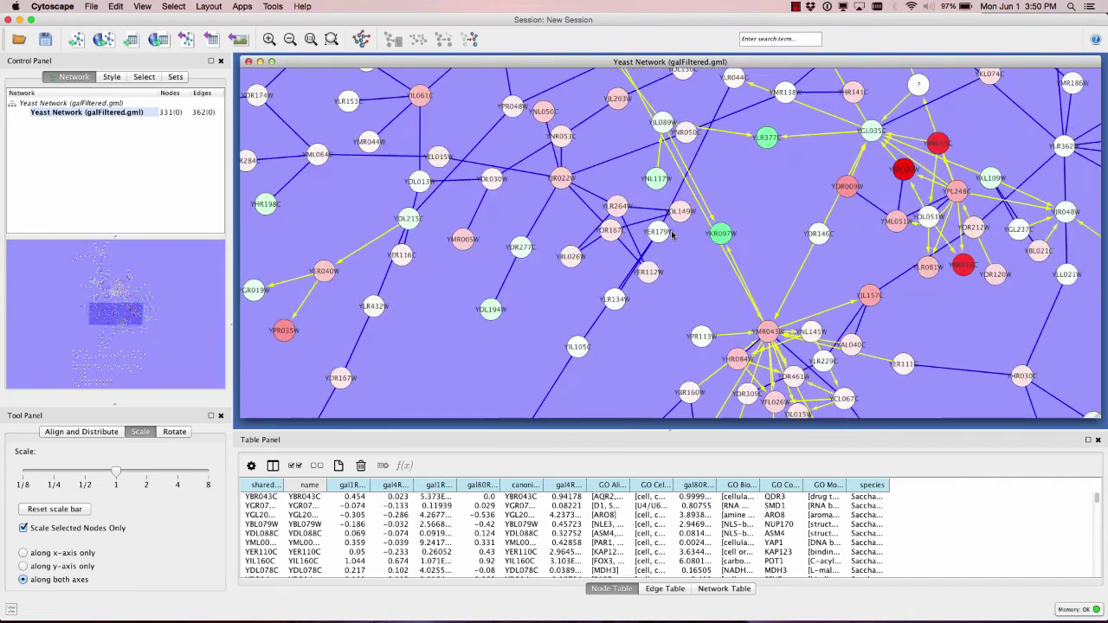
pyautogui.scroll(2, 672, 235)
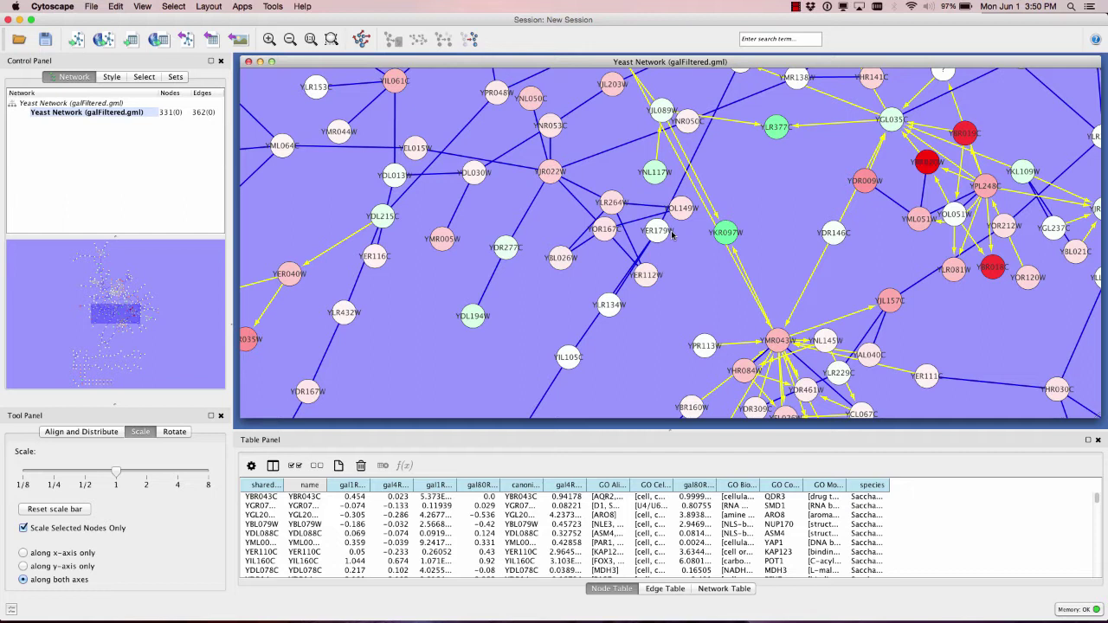
pyautogui.moveTo(734, 235); pyautogui.dragTo(778, 222)
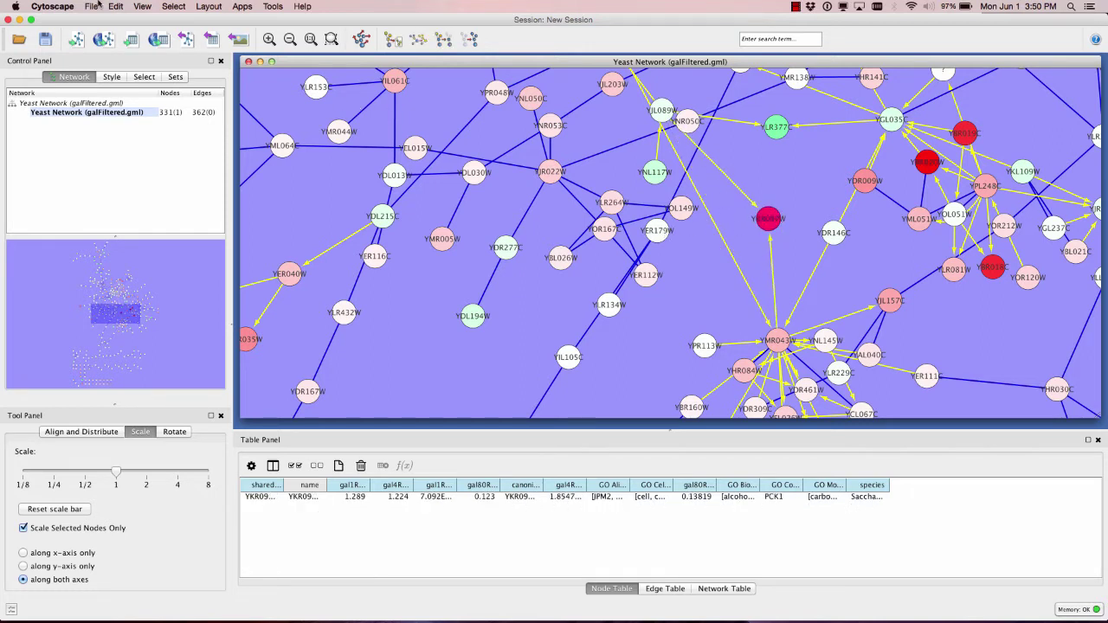
# Arrange the yeast network with the yFiles Organic layout and inspect its branches up close.
pyautogui.click(198, 6)
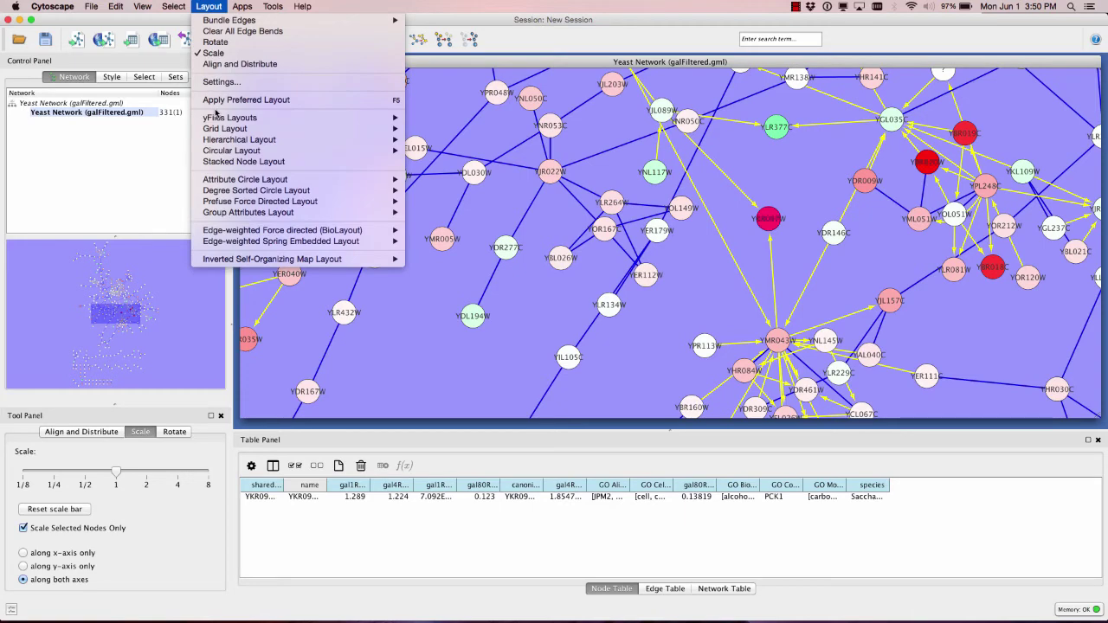
pyautogui.moveTo(218, 119)
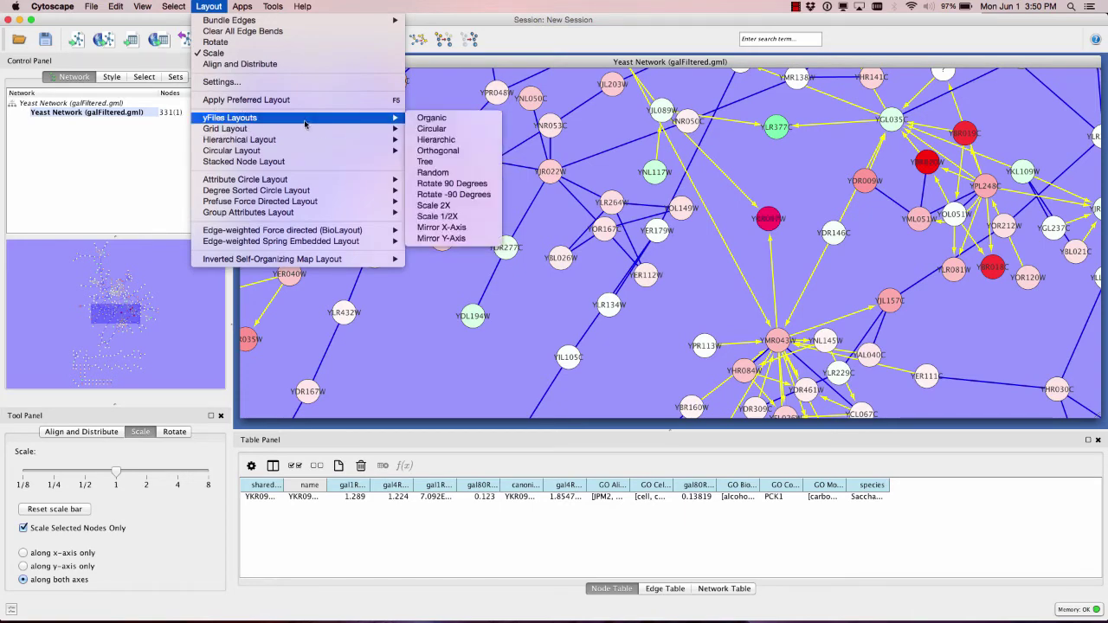
pyautogui.click(430, 121)
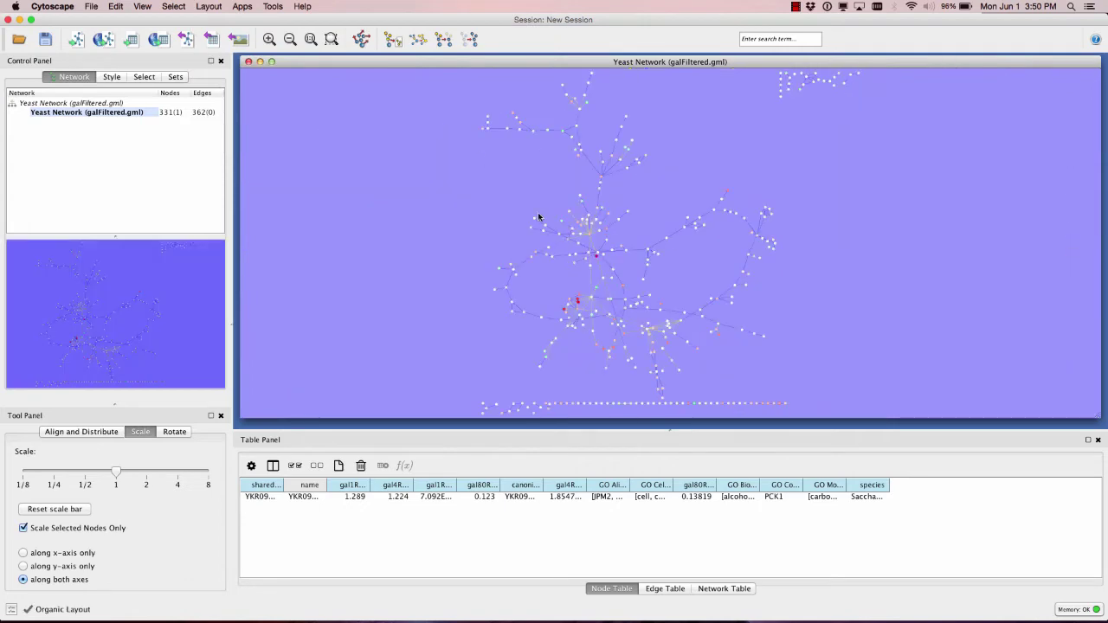
pyautogui.scroll(5, 579, 257)
pyautogui.scroll(-5, 579, 259)
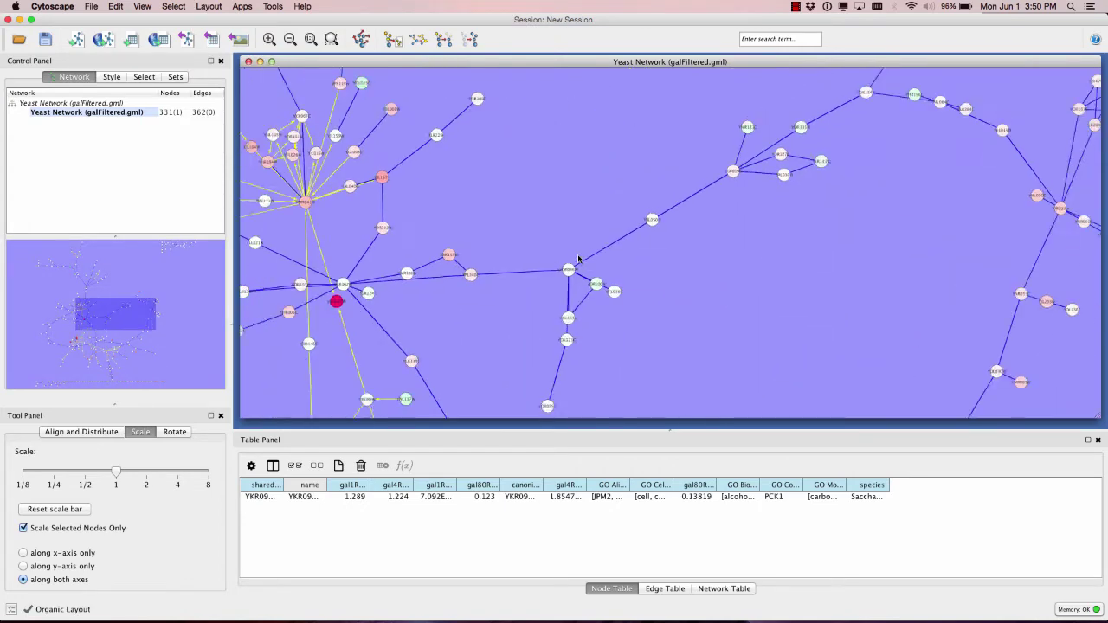
pyautogui.scroll(5, 402, 189)
pyautogui.scroll(-5, 403, 189)
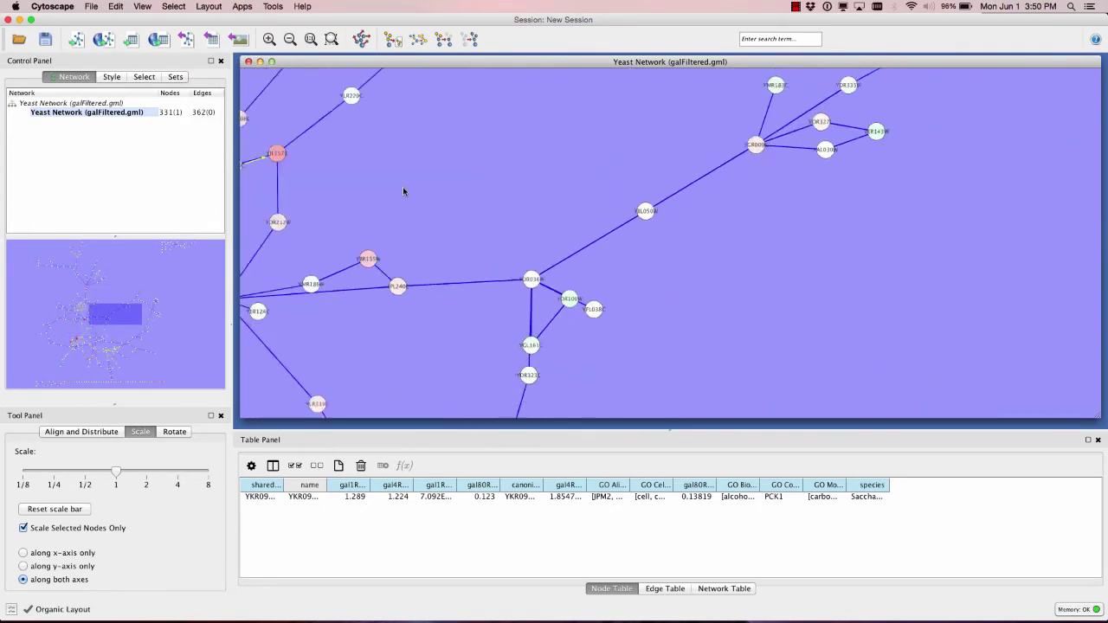
pyautogui.click(210, 6)
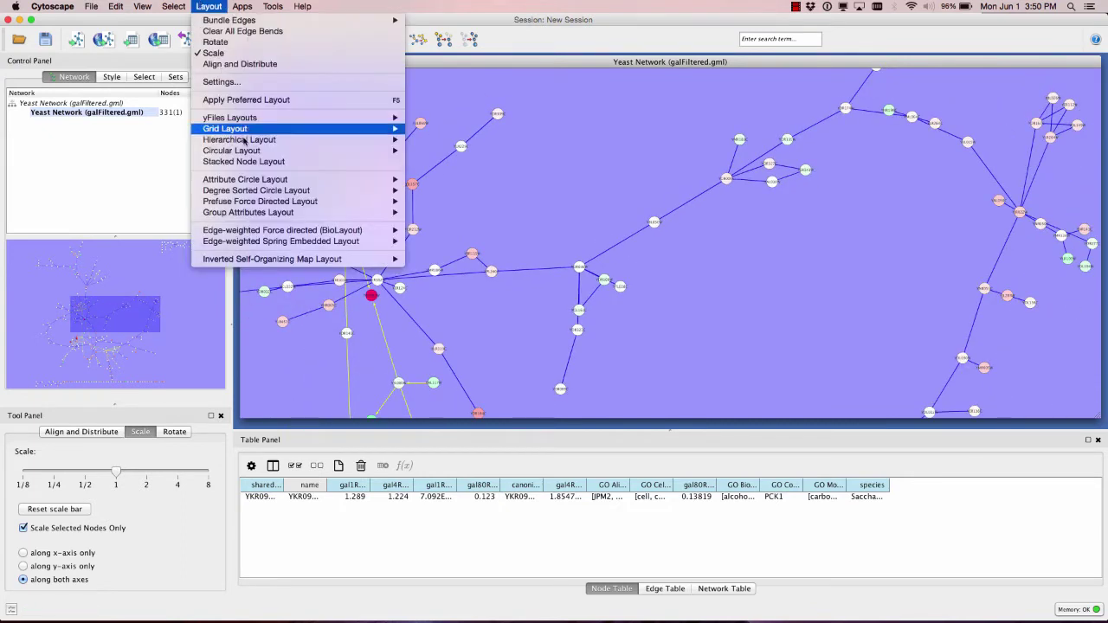
pyautogui.moveTo(248, 140)
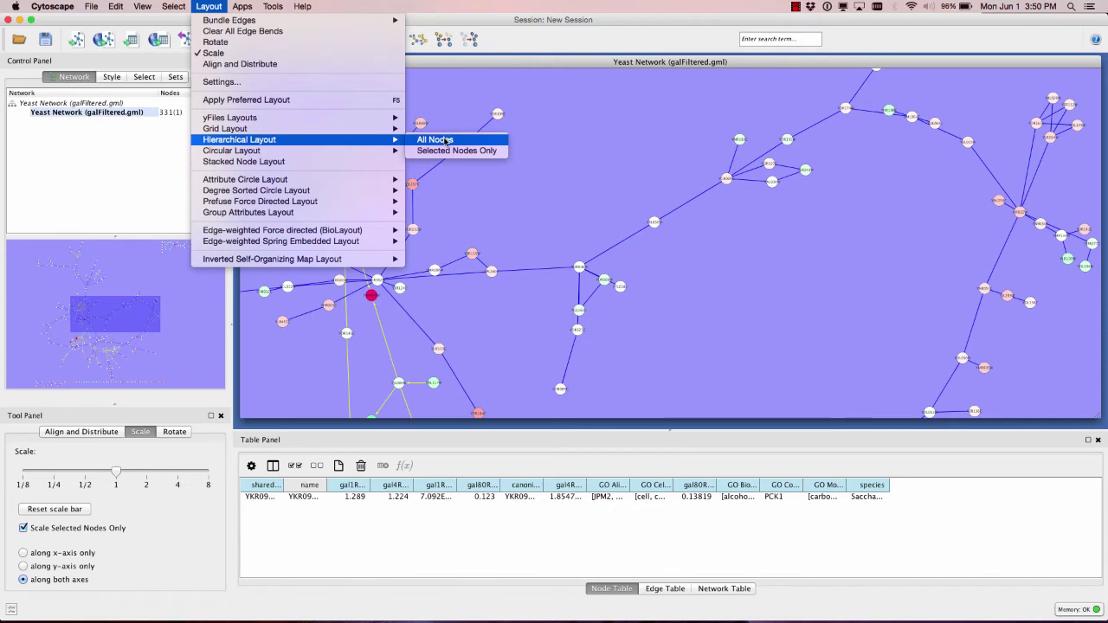
pyautogui.moveTo(281, 153)
pyautogui.press('Escape')
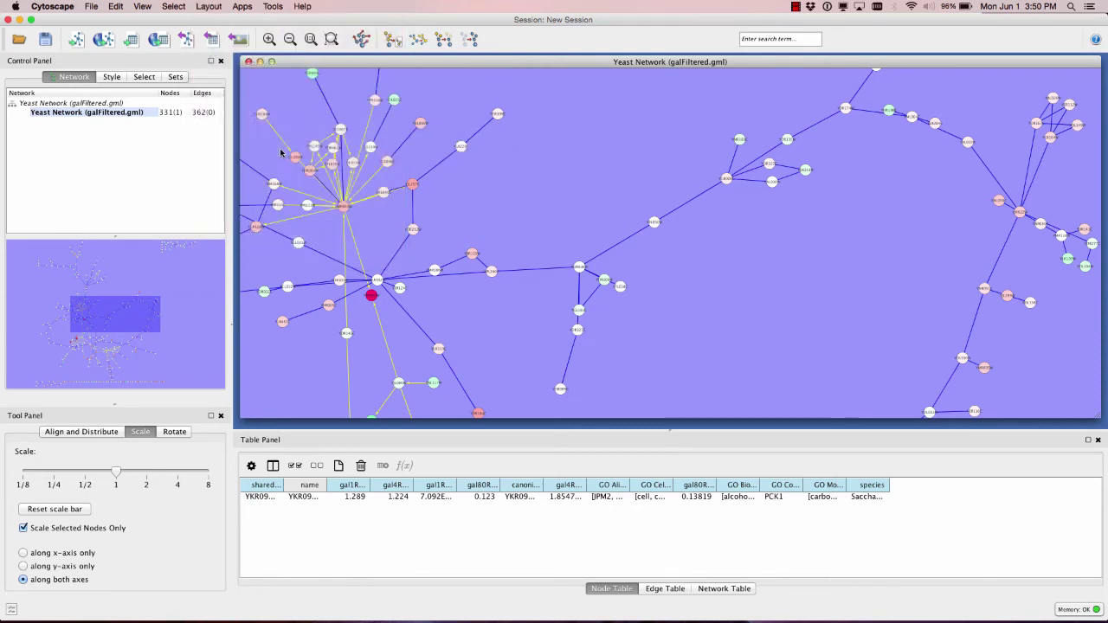
# Deselect the highlighted node, arrange the whole network with the Hierarchical Layout, and inspect its central levels.
pyautogui.click(466, 208)
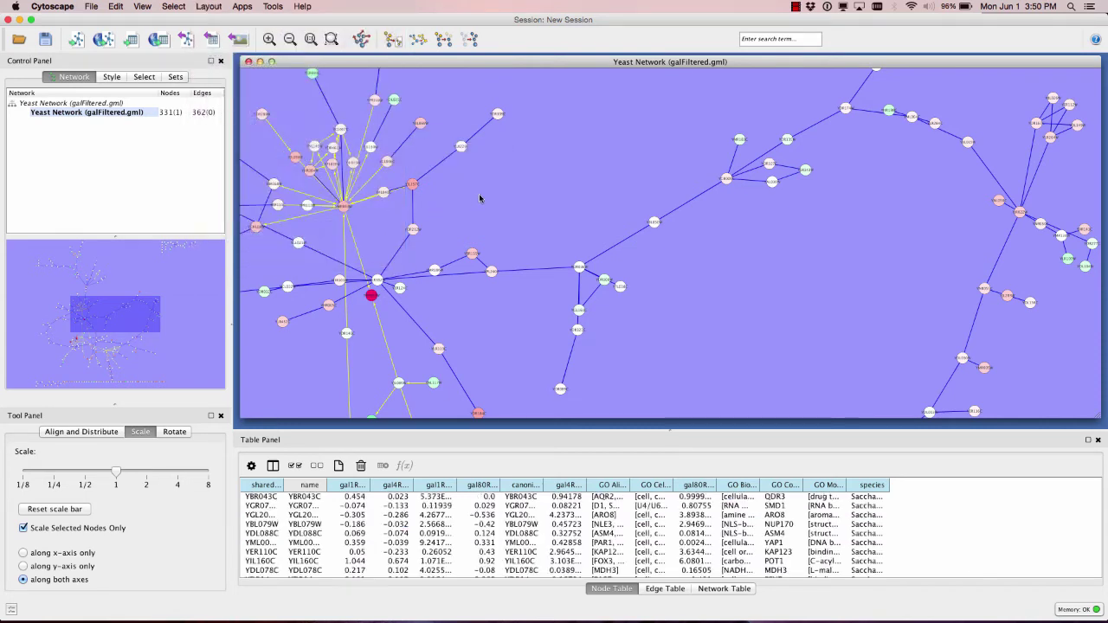
pyautogui.click(243, 6)
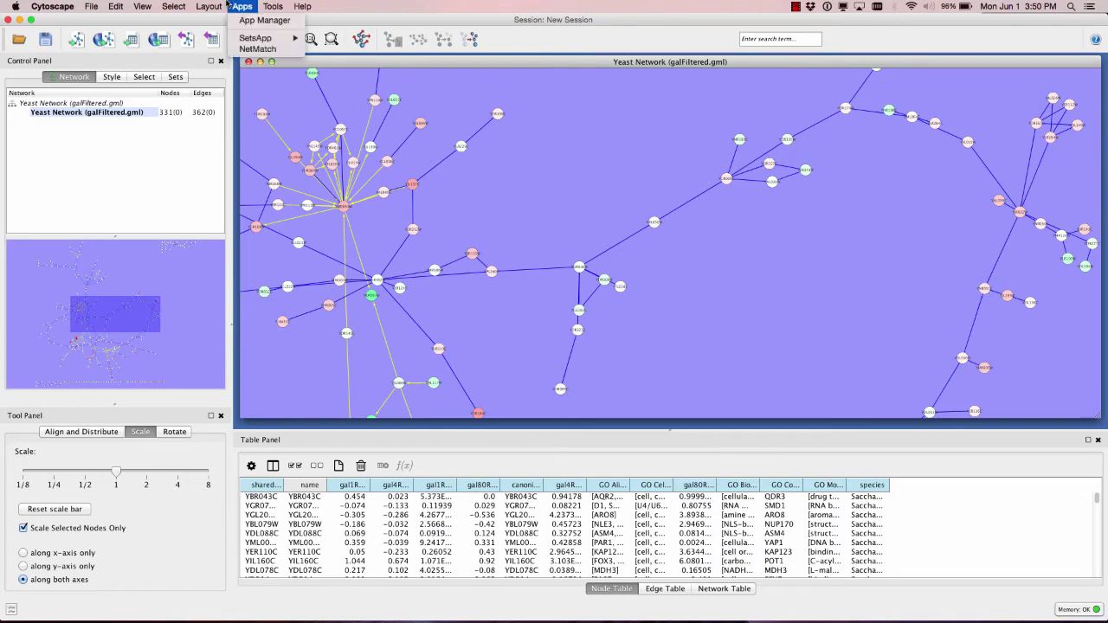
pyautogui.moveTo(209, 6)
pyautogui.click(259, 142)
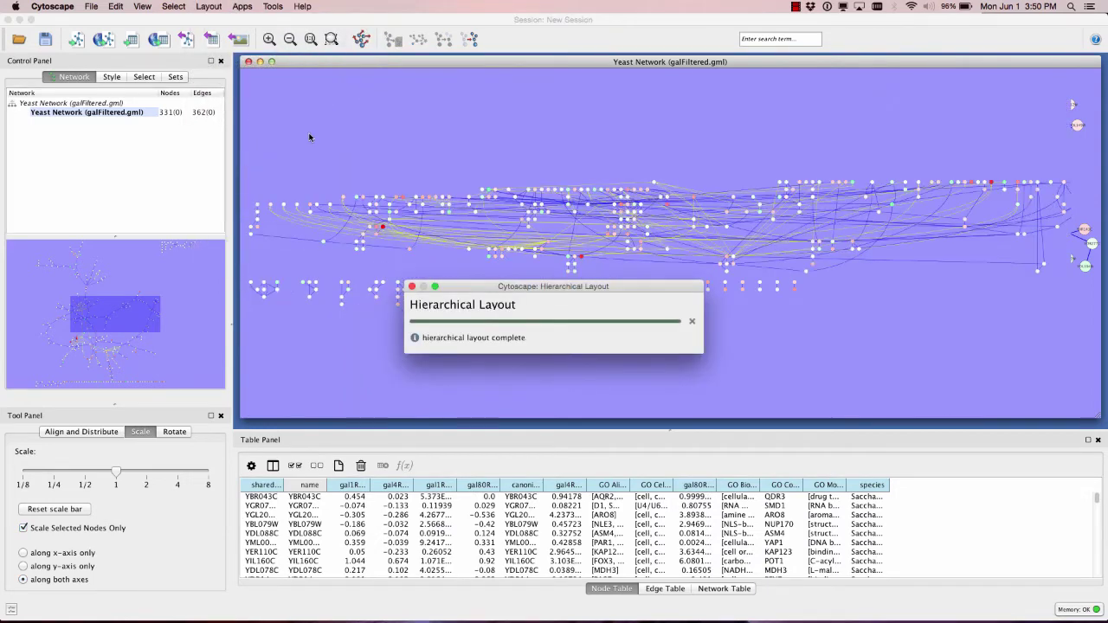
pyautogui.scroll(10, 631, 227)
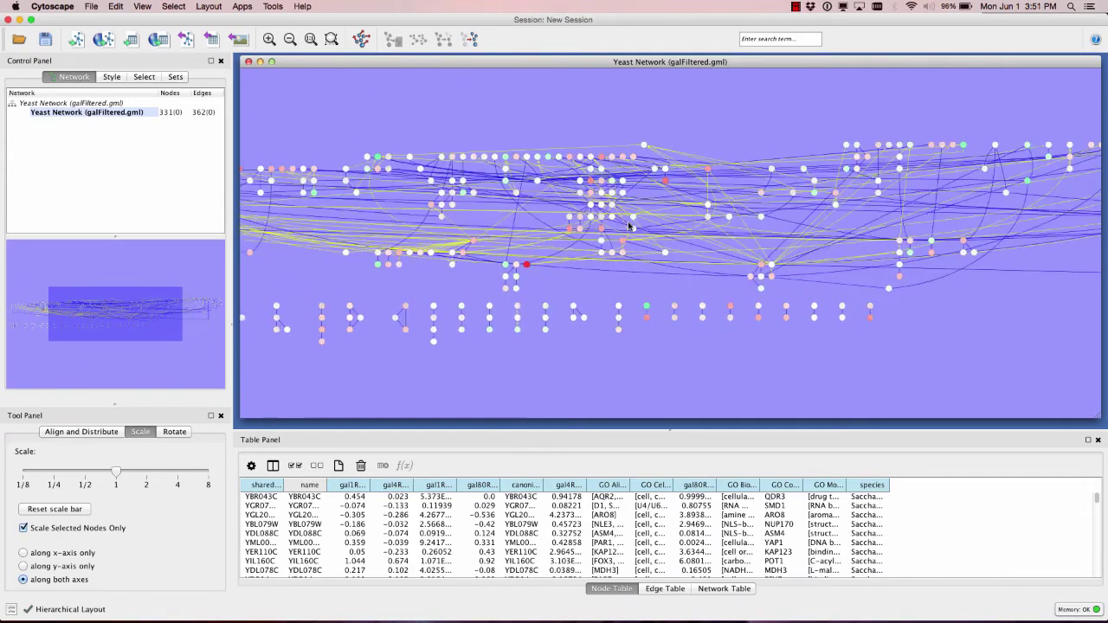
pyautogui.scroll(-5, 629, 226)
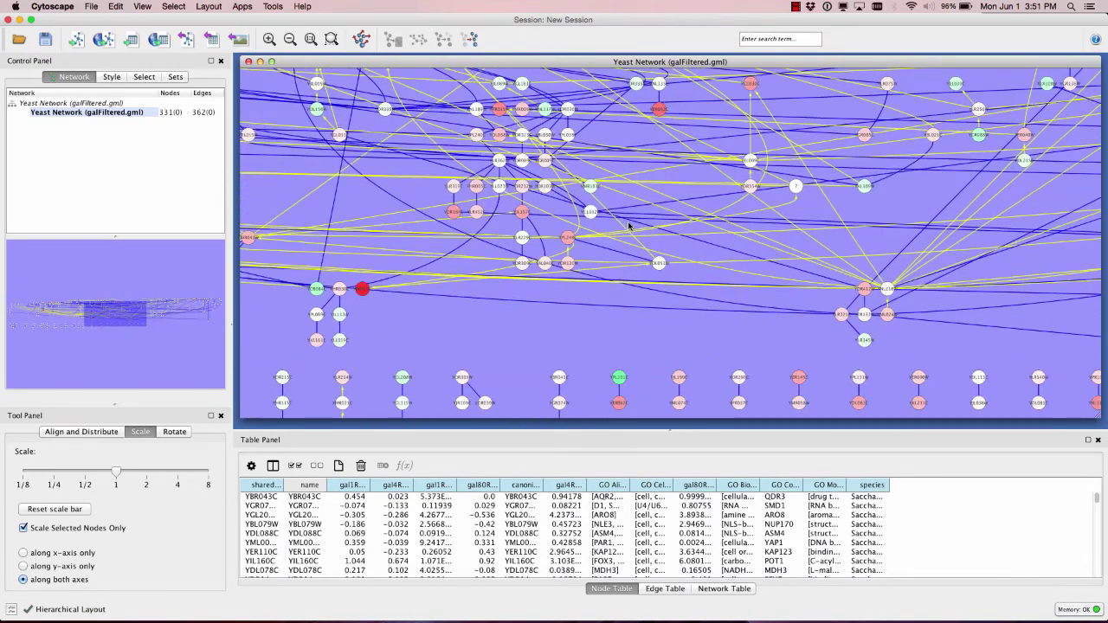
pyautogui.scroll(-2, 628, 226)
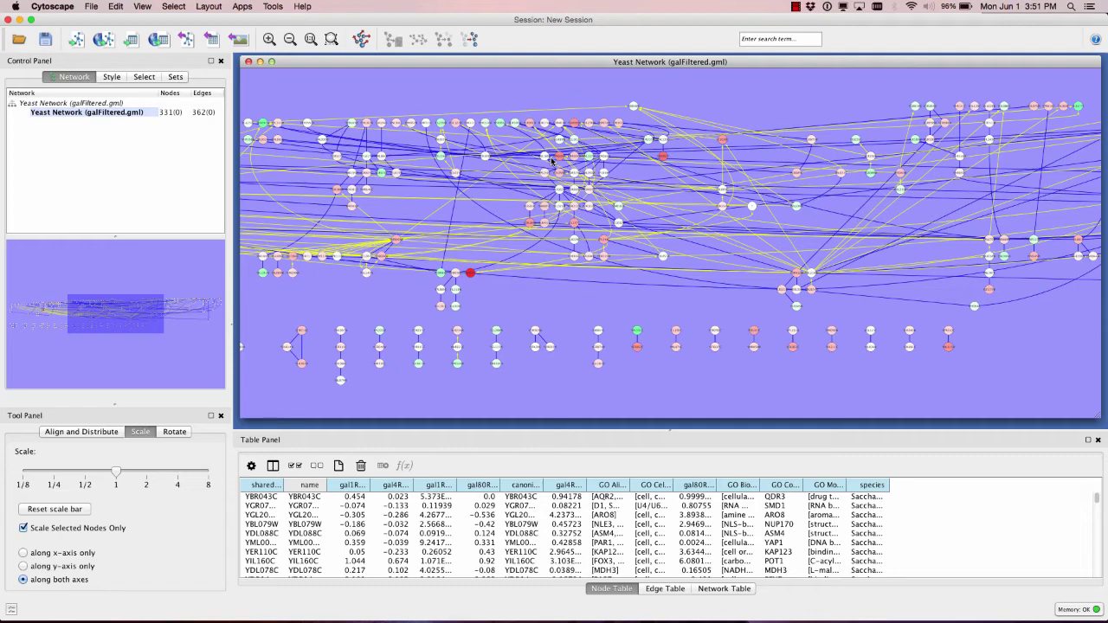
pyautogui.scroll(3, 551, 160)
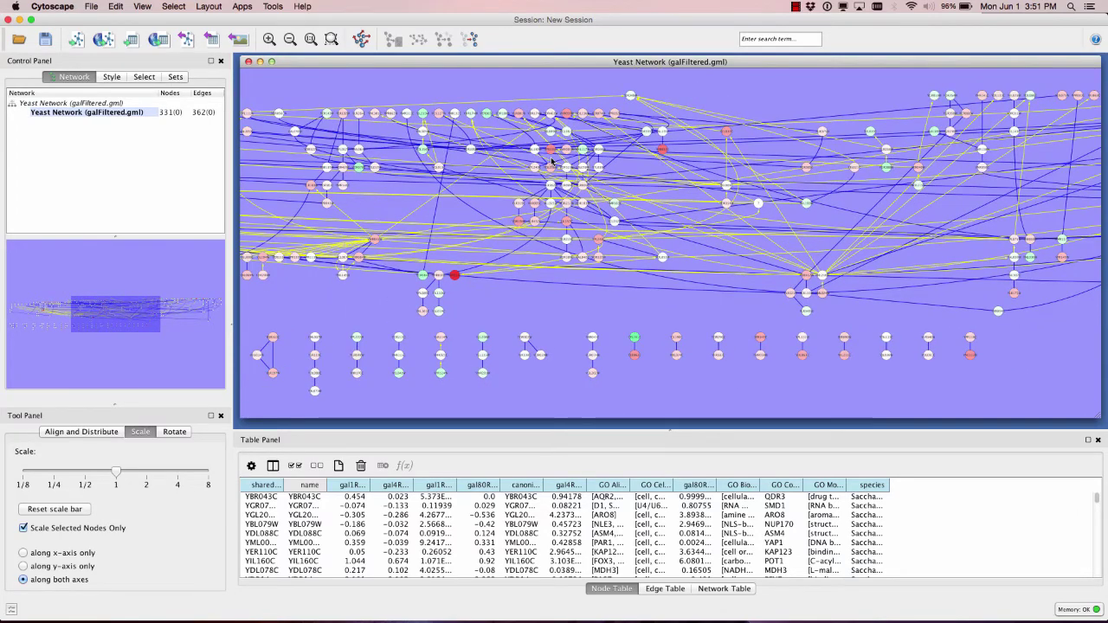
# Switch the network from the hierarchical arrangement back to the yFiles Organic layout.
pyautogui.click(212, 6)
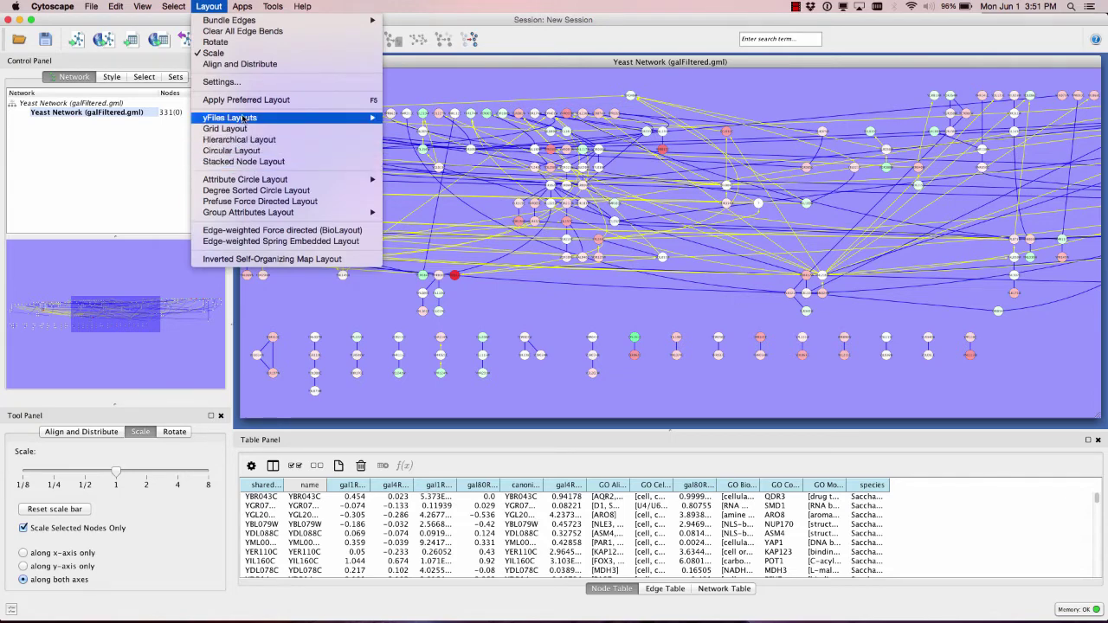
pyautogui.moveTo(243, 119)
pyautogui.click(409, 118)
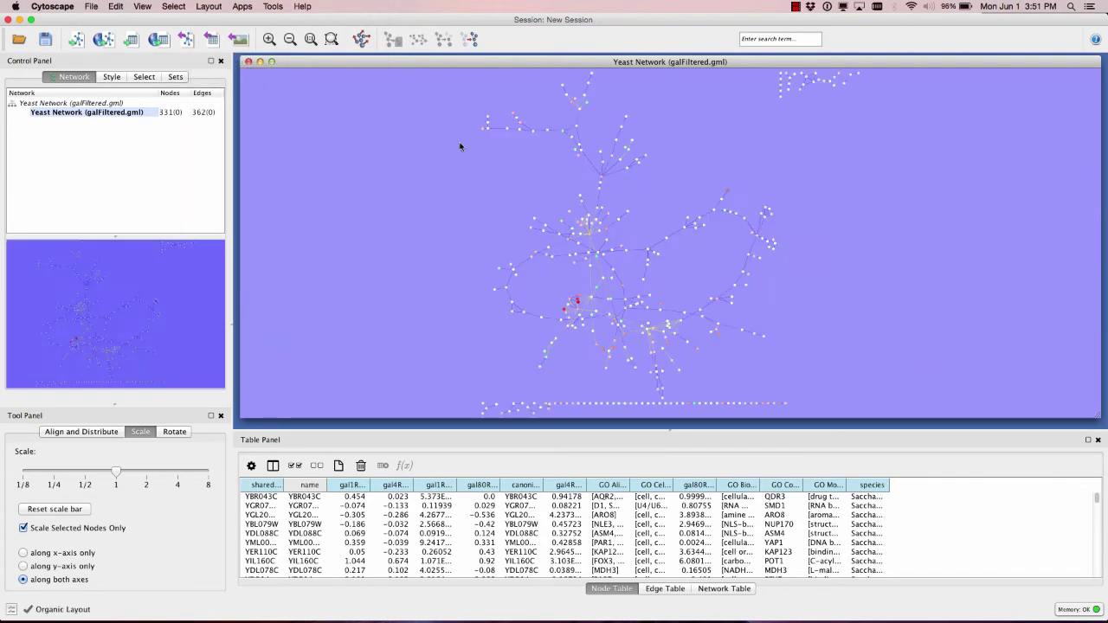
pyautogui.scroll(5, 596, 259)
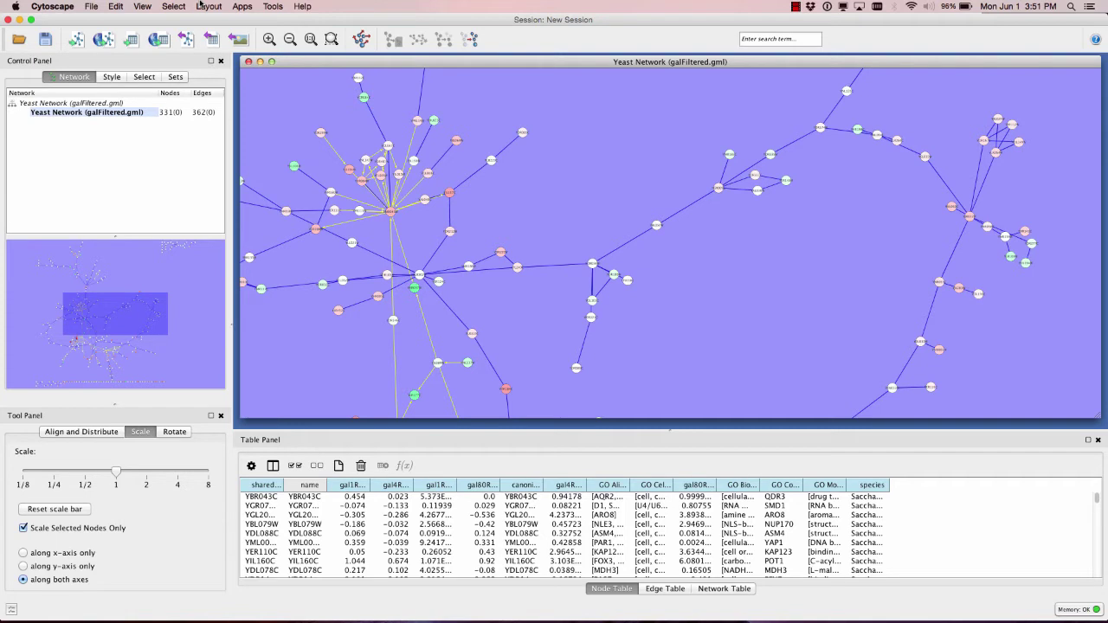
pyautogui.click(208, 6)
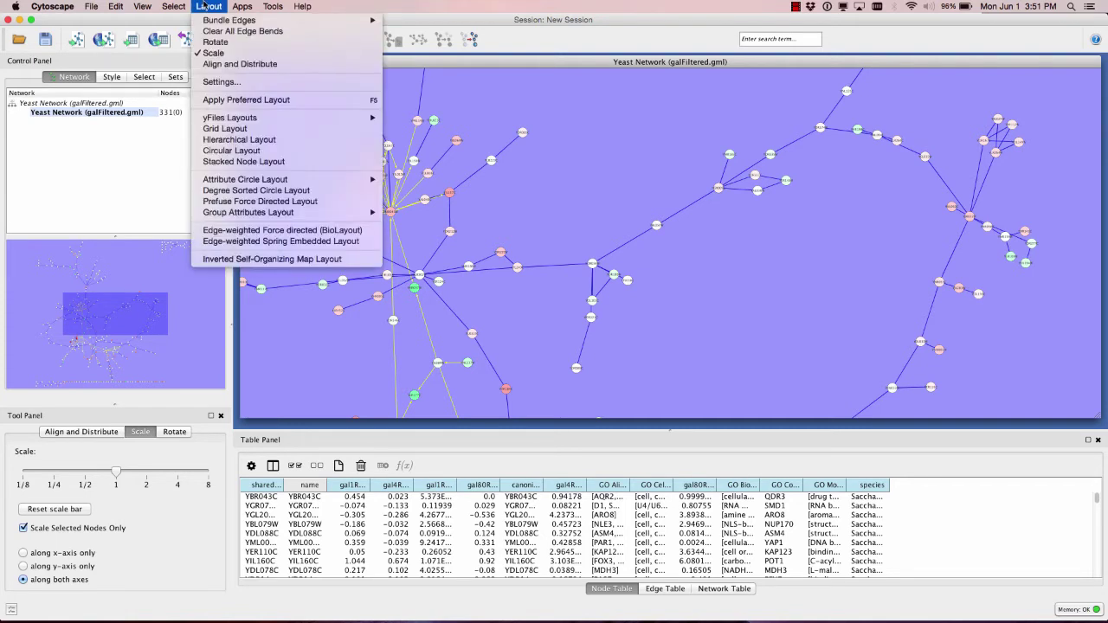
pyautogui.click(205, 6)
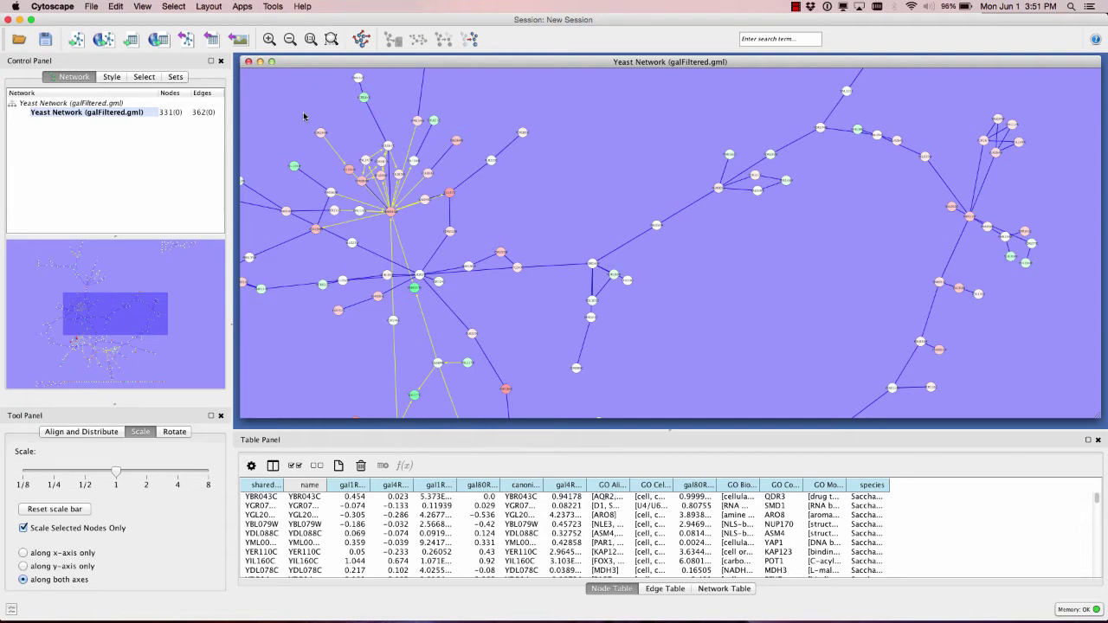
# Select the 36-node cluster around hub YMR043W and create a new network from the selected nodes with all edges.
pyautogui.moveTo(290, 91); pyautogui.dragTo(528, 290)
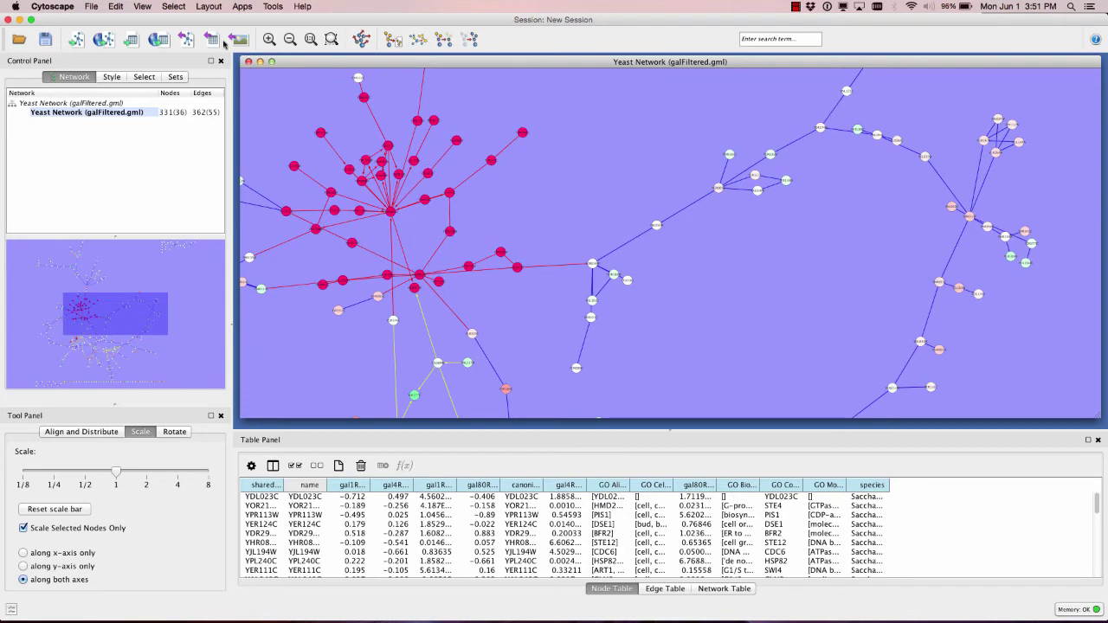
pyautogui.click(97, 6)
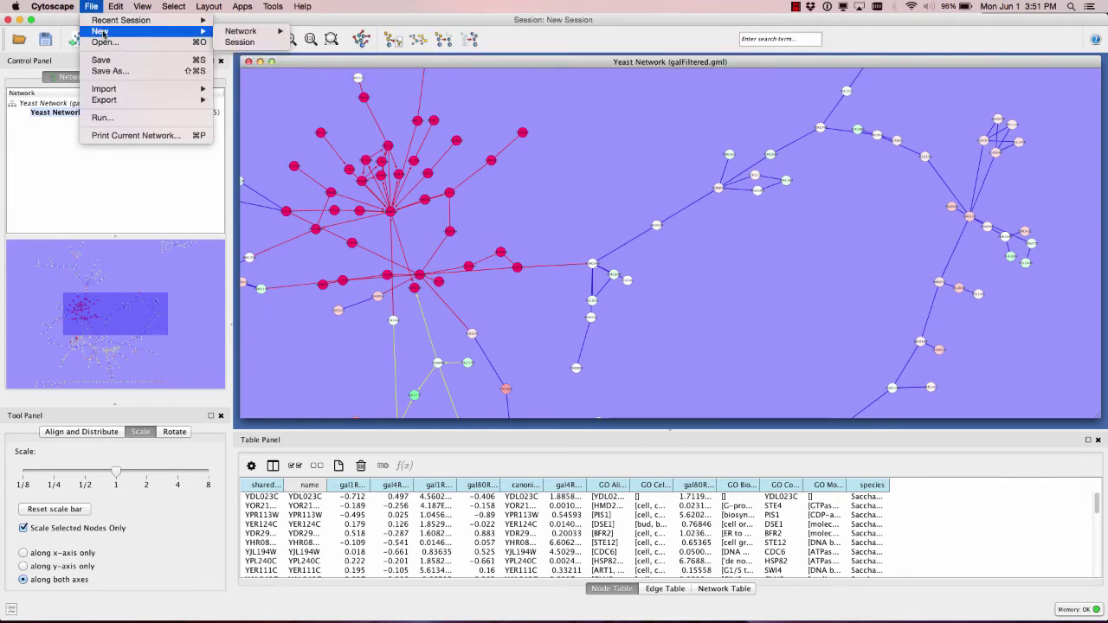
pyautogui.moveTo(174, 31)
pyautogui.moveTo(247, 31)
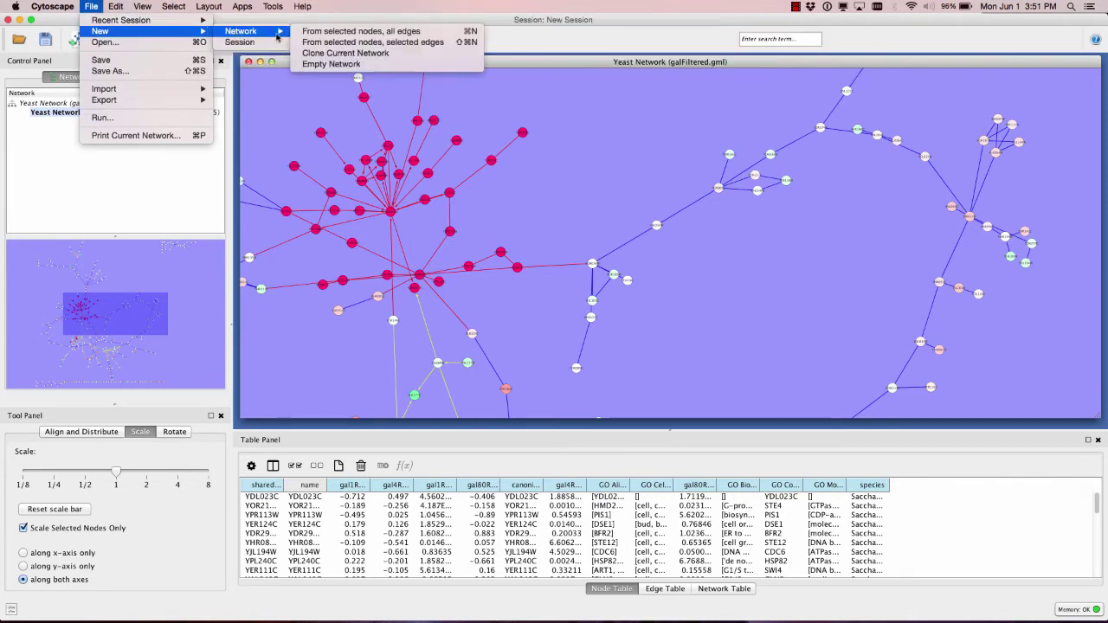
pyautogui.click(327, 33)
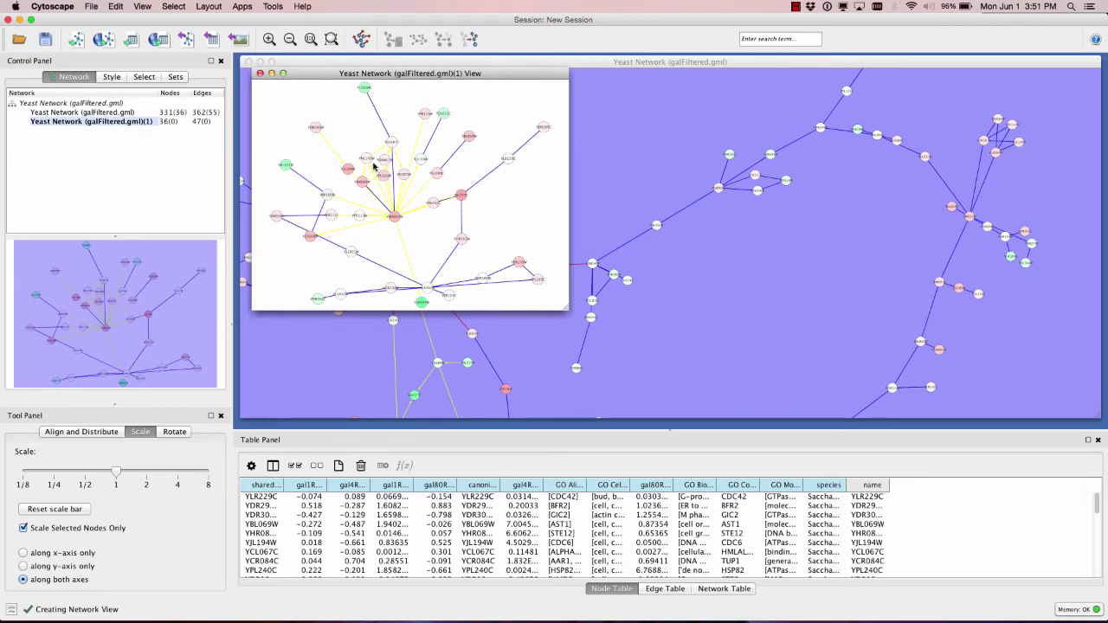
# Move the new subnetwork's window out of the way and return to the full yeast network with no nodes selected.
pyautogui.moveTo(341, 73); pyautogui.dragTo(514, 176)
pyautogui.click(530, 110)
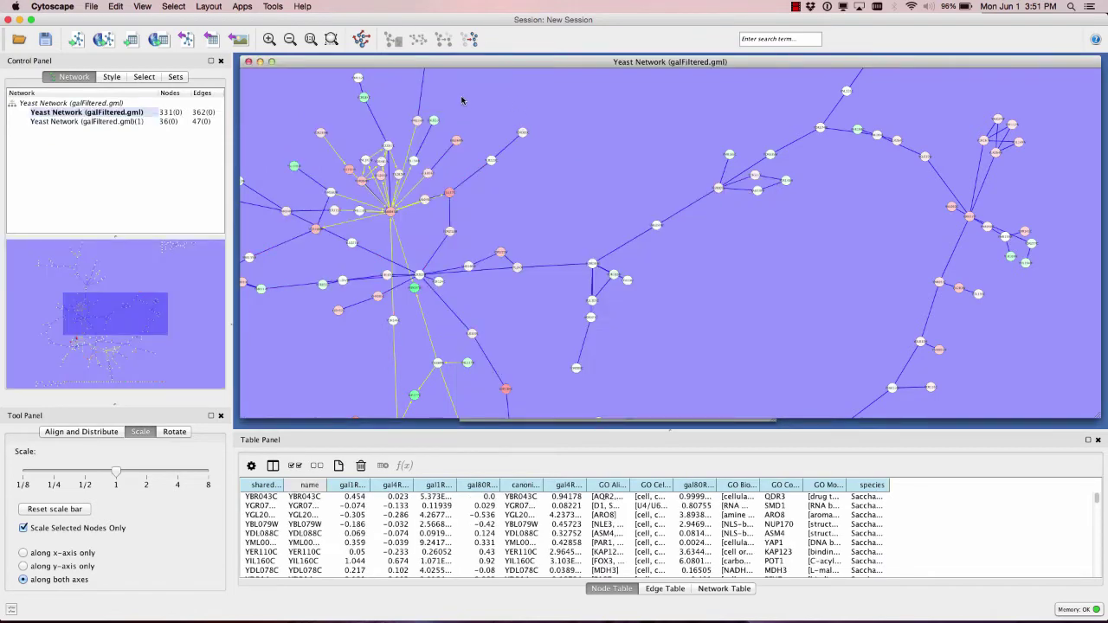
pyautogui.scroll(4, 371, 168)
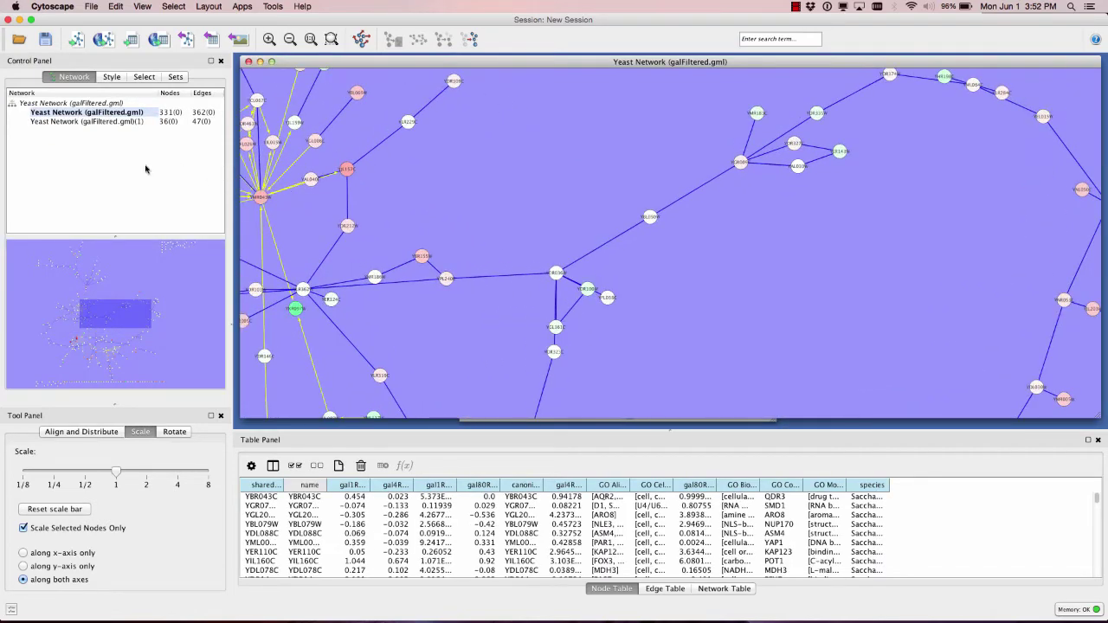
pyautogui.moveTo(298, 212); pyautogui.dragTo(424, 239)
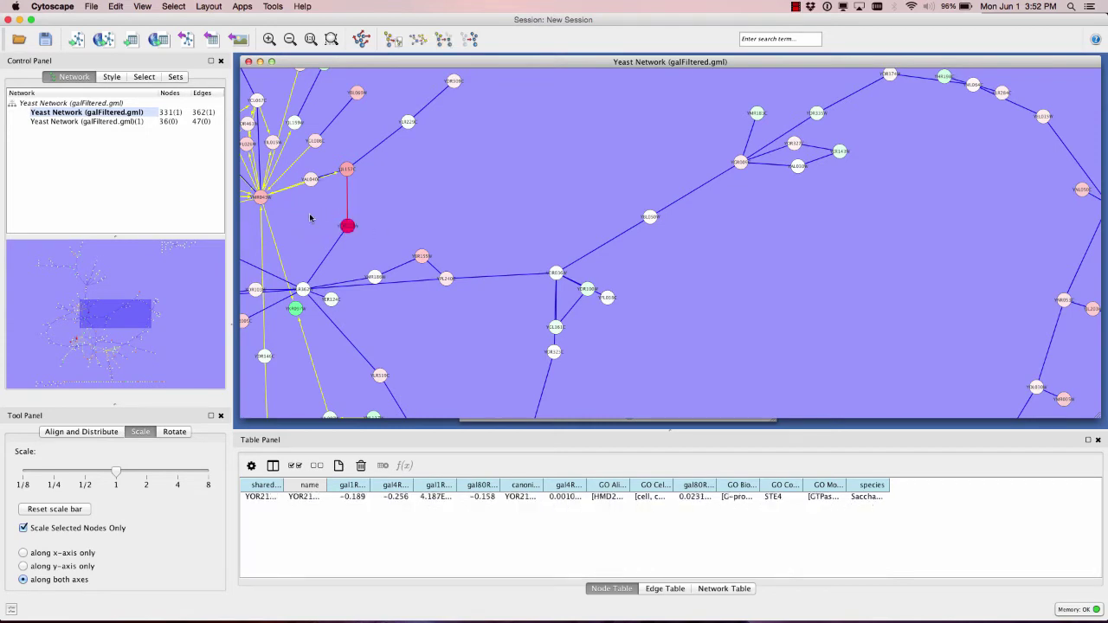
pyautogui.click(311, 218)
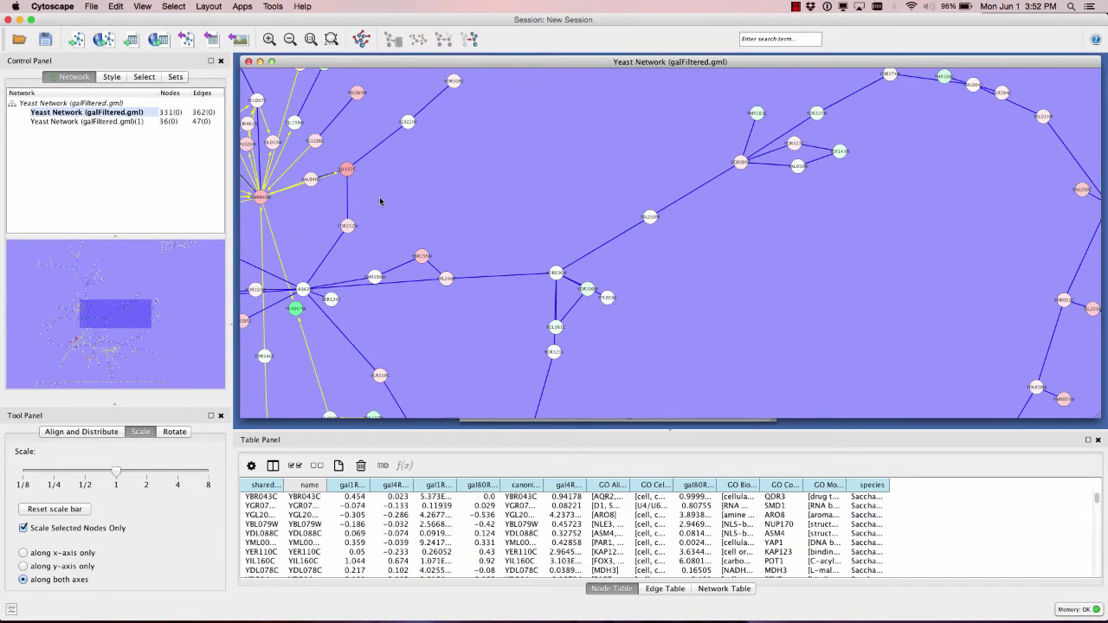
# Shift node YFL026W slightly and move YHR084W away from it in the cluster around hub YMR043W.
pyautogui.moveTo(410, 201); pyautogui.dragTo(474, 211)
pyautogui.scroll(10, 473, 211)
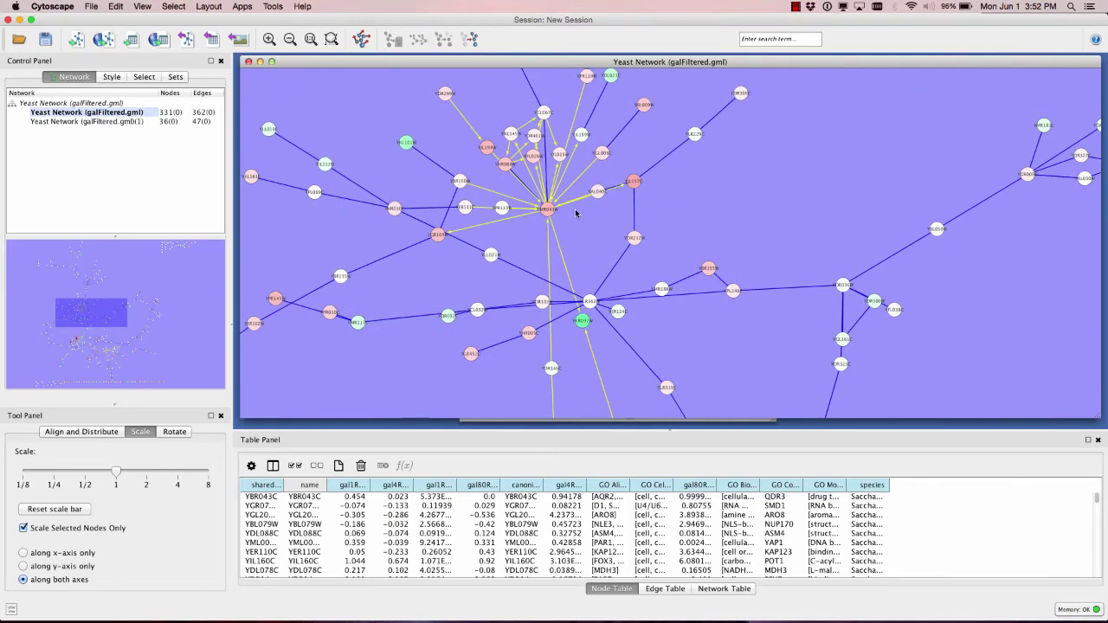
pyautogui.scroll(4, 565, 218)
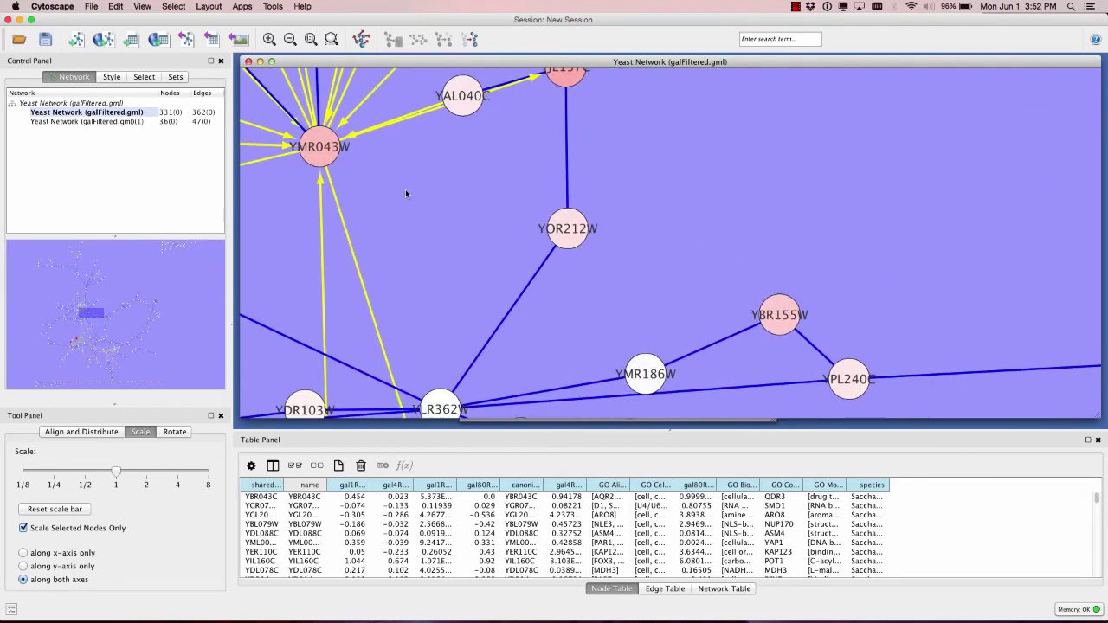
pyautogui.moveTo(405, 189); pyautogui.dragTo(736, 334)
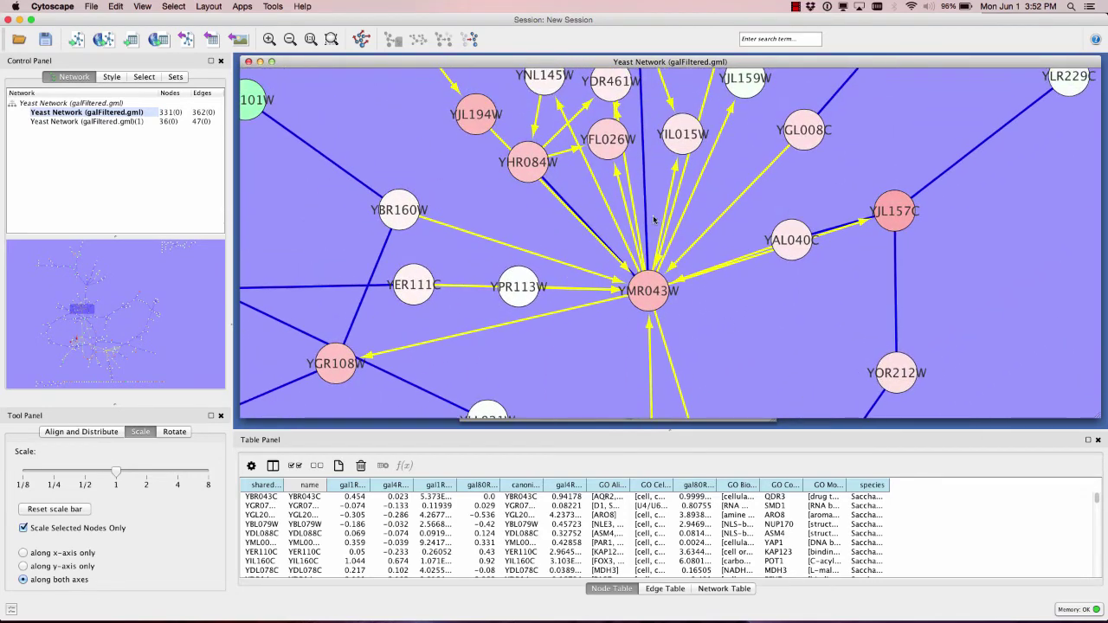
pyautogui.click(610, 139)
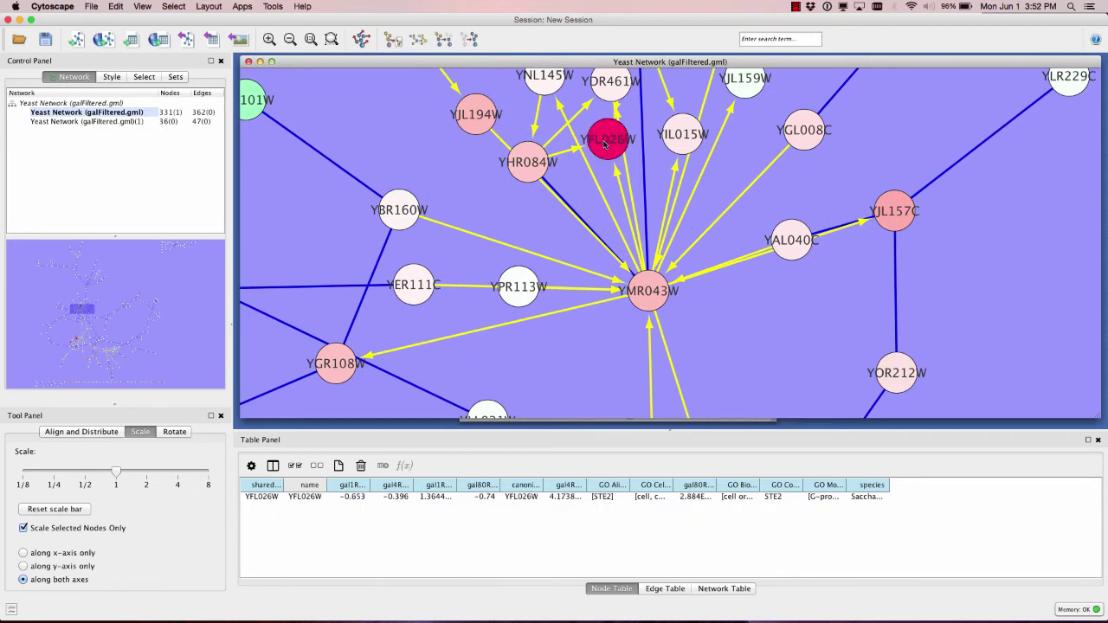
pyautogui.moveTo(606, 145); pyautogui.dragTo(602, 148)
pyautogui.moveTo(535, 166); pyautogui.dragTo(514, 191)
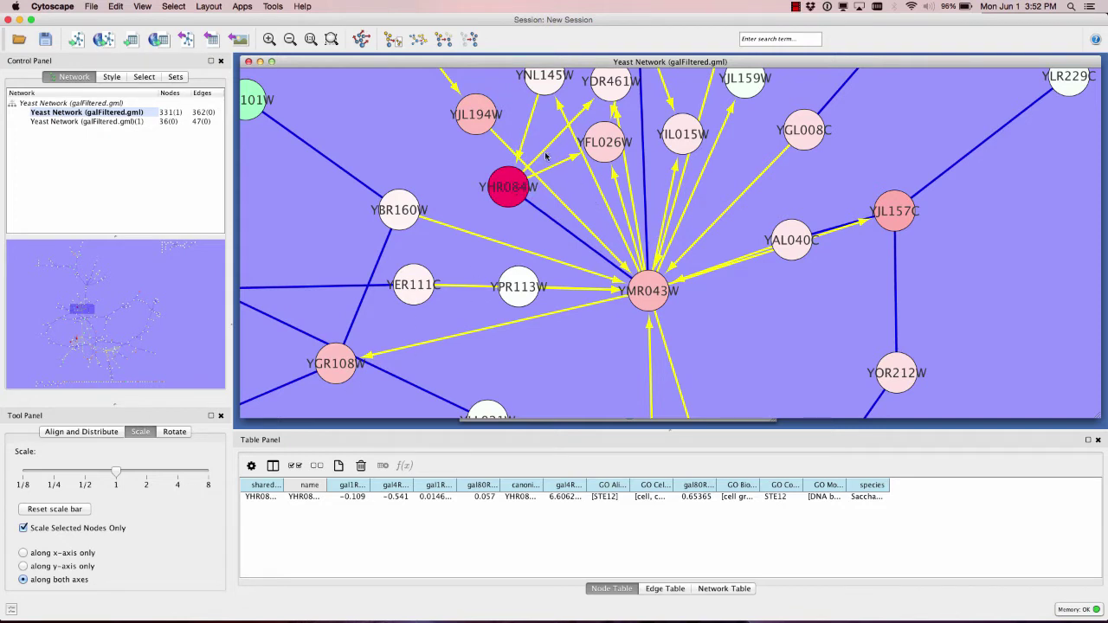
# Reposition nodes YJL194W and YKL101W, and shift YHR084W a little further down in the YMR043W cluster.
pyautogui.click(478, 124)
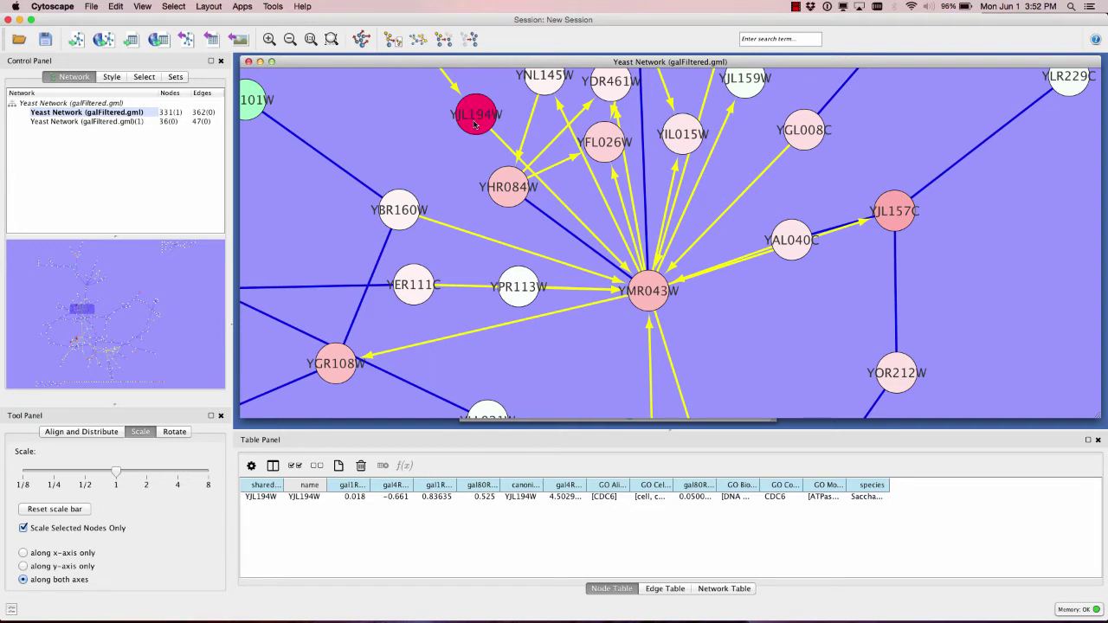
pyautogui.moveTo(477, 123); pyautogui.dragTo(445, 145)
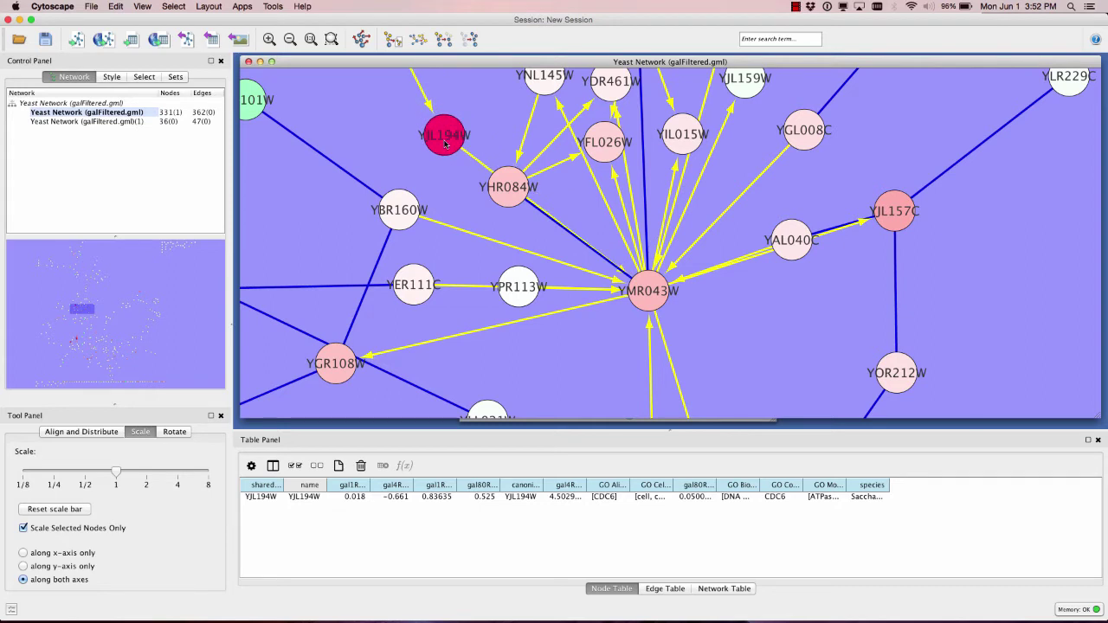
pyautogui.moveTo(243, 101); pyautogui.dragTo(290, 139)
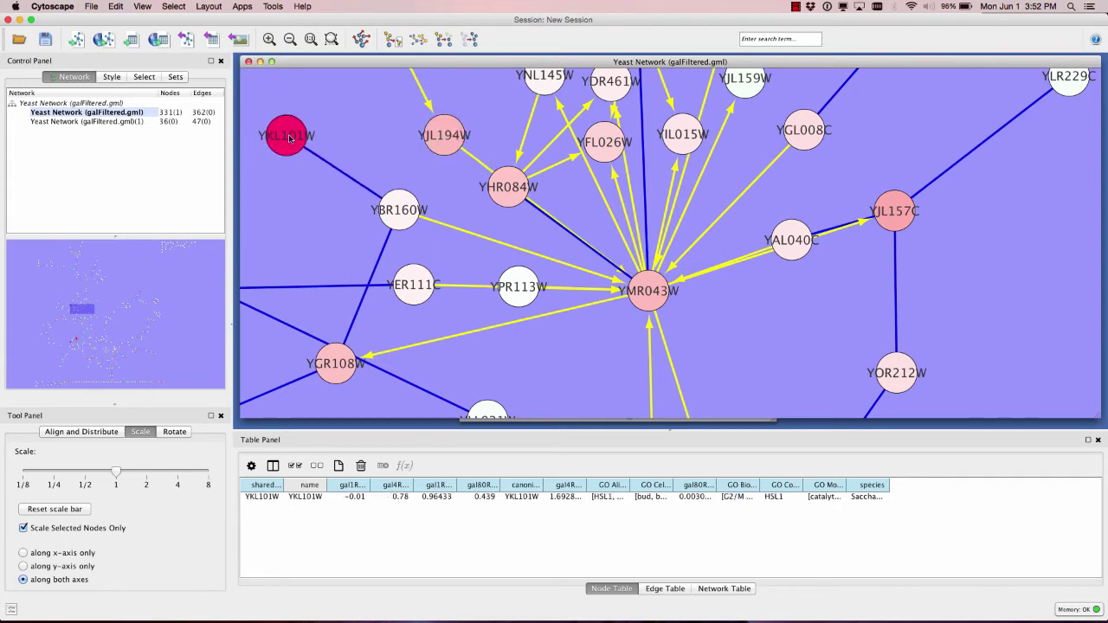
pyautogui.click(467, 189)
pyautogui.moveTo(510, 194)
pyautogui.mouseDown()
pyautogui.moveTo(493, 206)
pyautogui.moveTo(506, 212)
pyautogui.mouseUp()
# Select hub YMR043W with the nodes above and beside it, widen the gal1RGexp, gal4RGexp and gal1RGsig table columns, and clear the selection.
pyautogui.moveTo(400, 114); pyautogui.dragTo(651, 310)
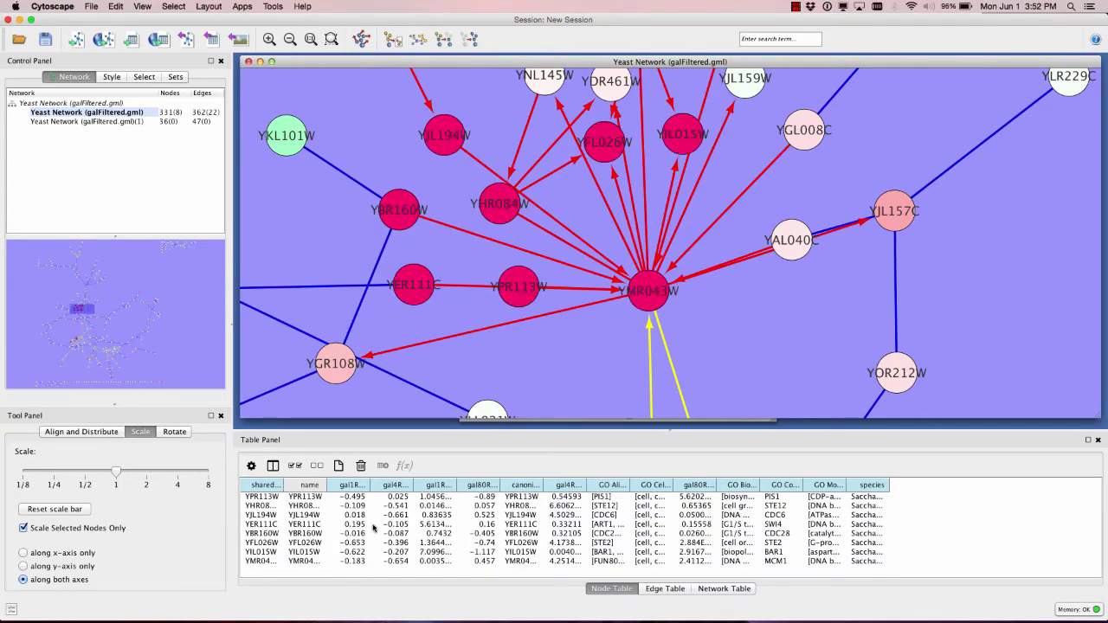
pyautogui.moveTo(369, 483); pyautogui.dragTo(524, 485)
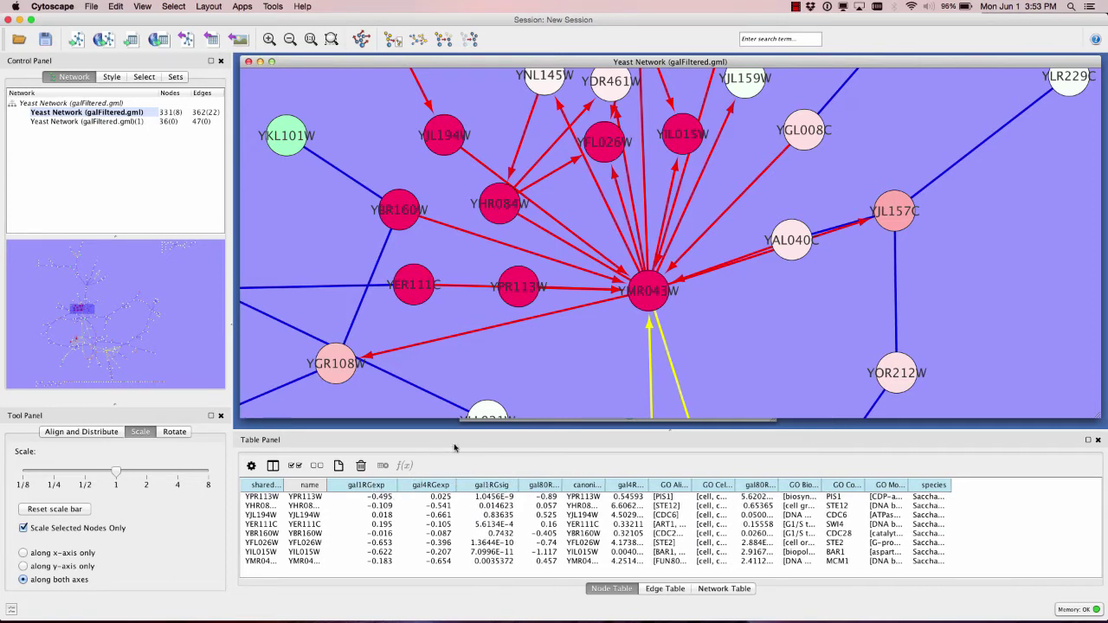
pyautogui.click(597, 355)
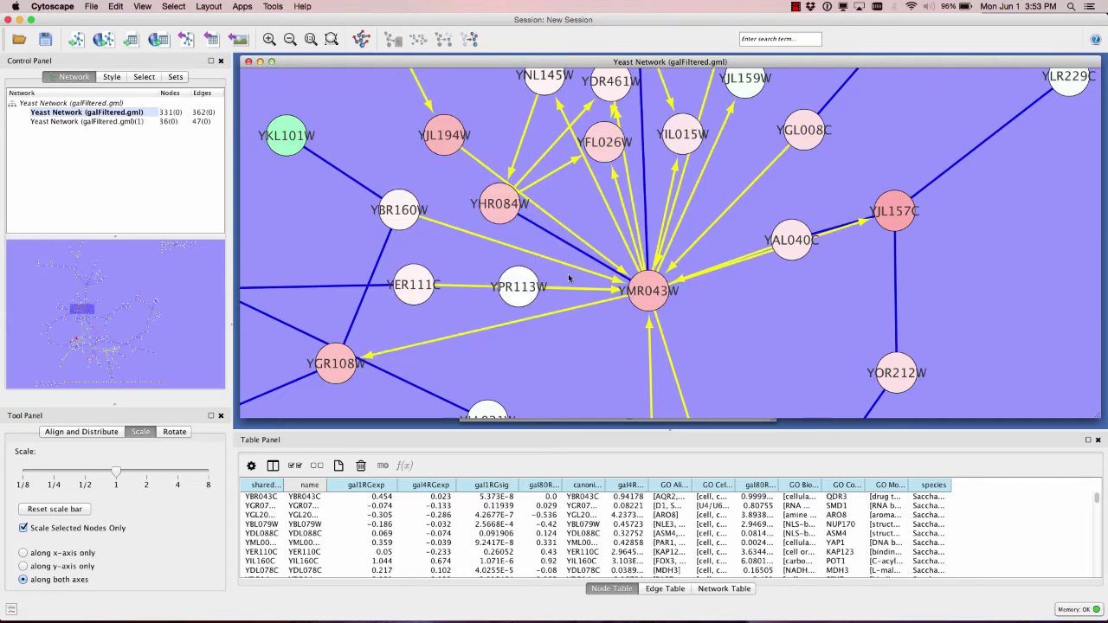
# Add a column filter on the node attribute gal1RGexp to the default selection filter.
pyautogui.click(144, 77)
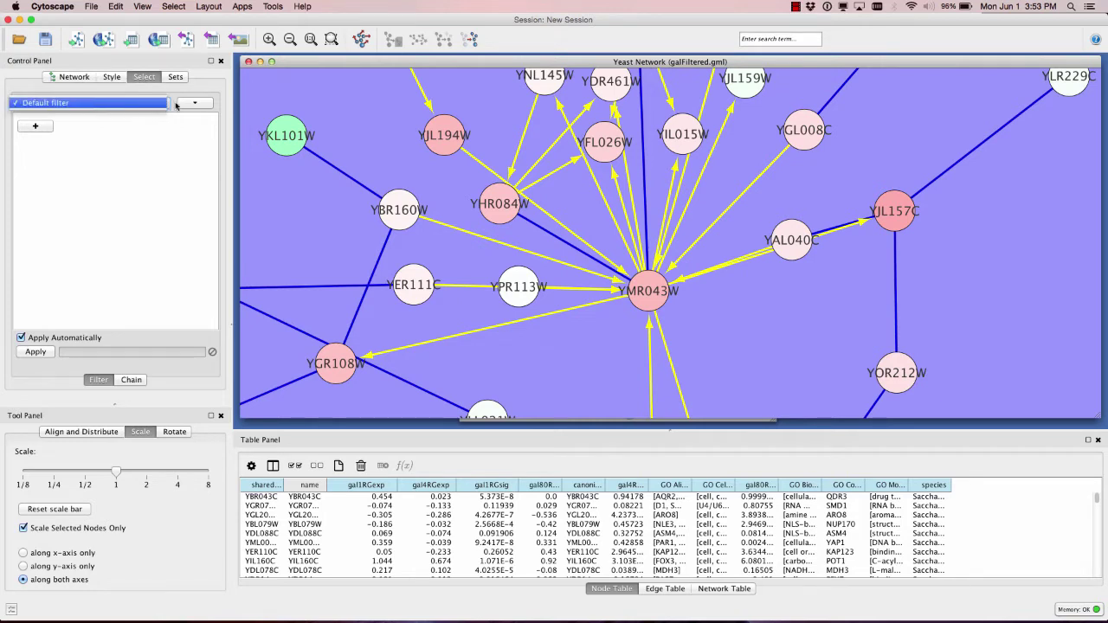
pyautogui.click(196, 103)
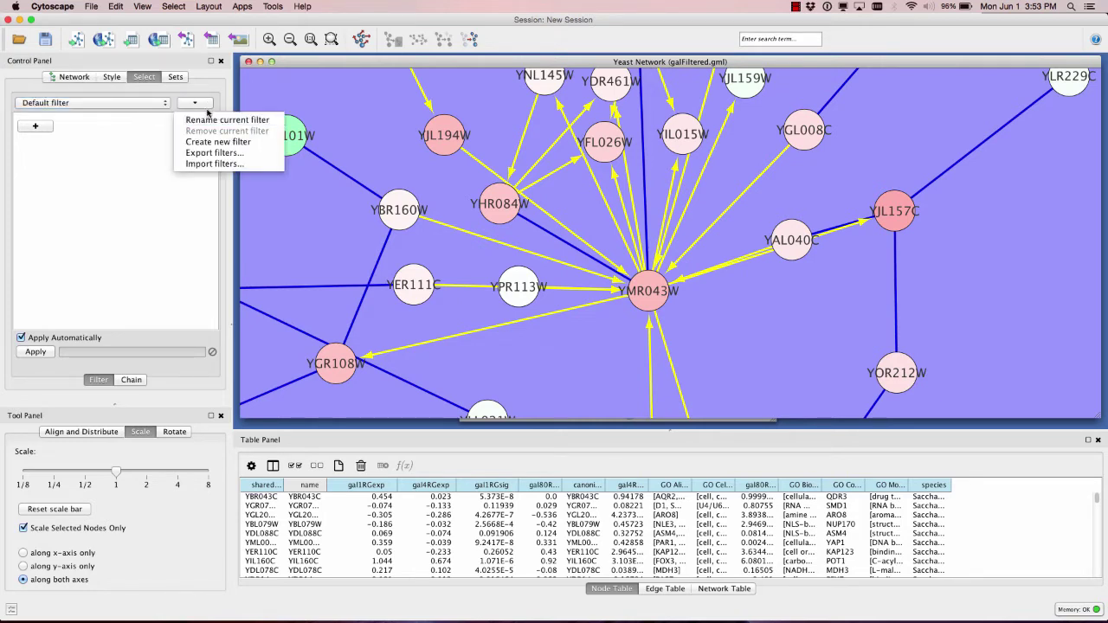
pyautogui.click(219, 104)
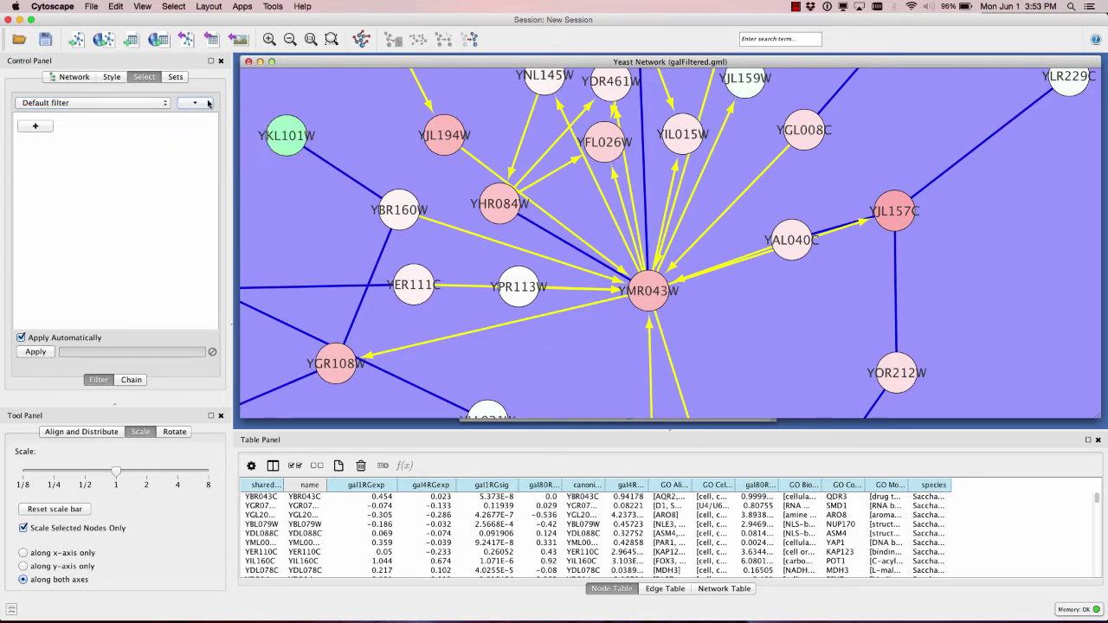
pyautogui.click(35, 128)
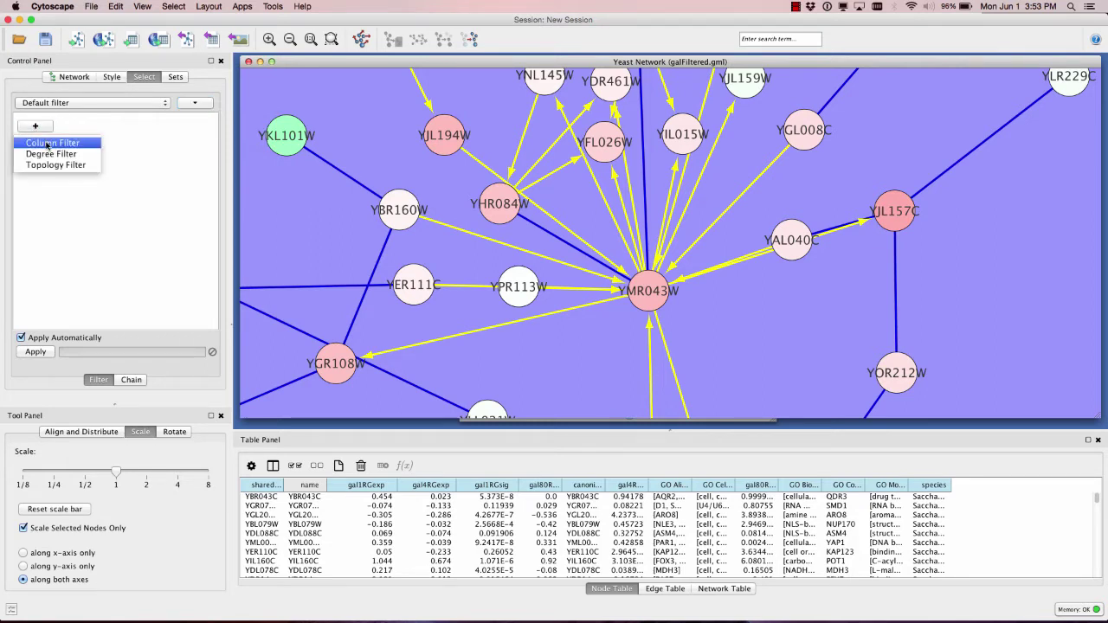
pyautogui.click(48, 143)
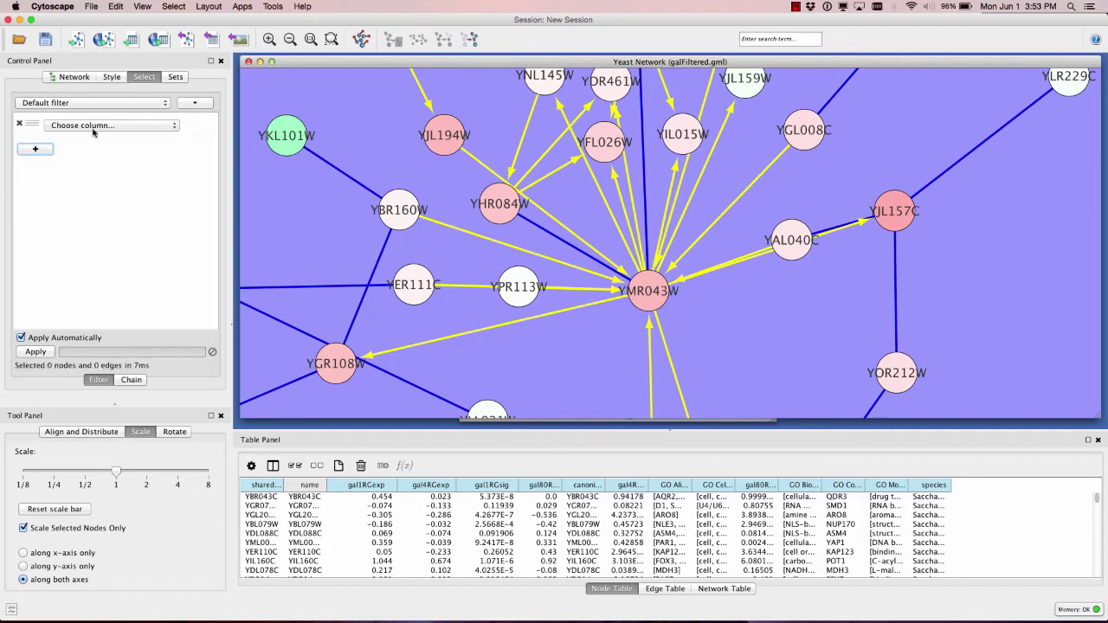
pyautogui.click(92, 127)
pyautogui.click(96, 156)
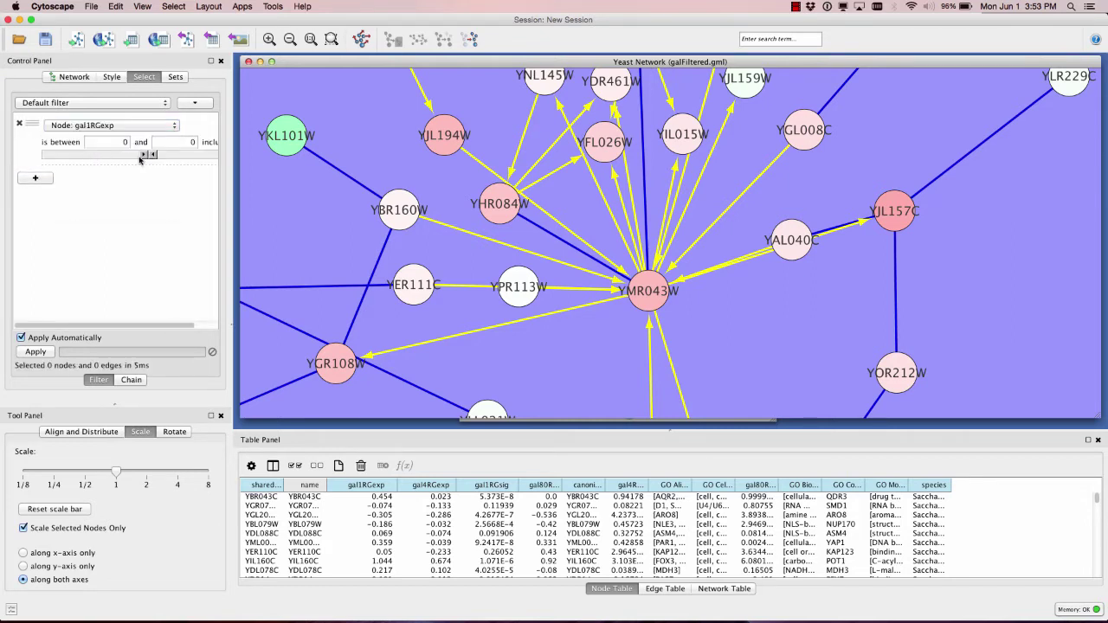
# Set the gal1RGexp filter range from -2.426 to -0.592 and examine the selected nodes across the whole network.
pyautogui.moveTo(143, 157); pyautogui.dragTo(38, 155)
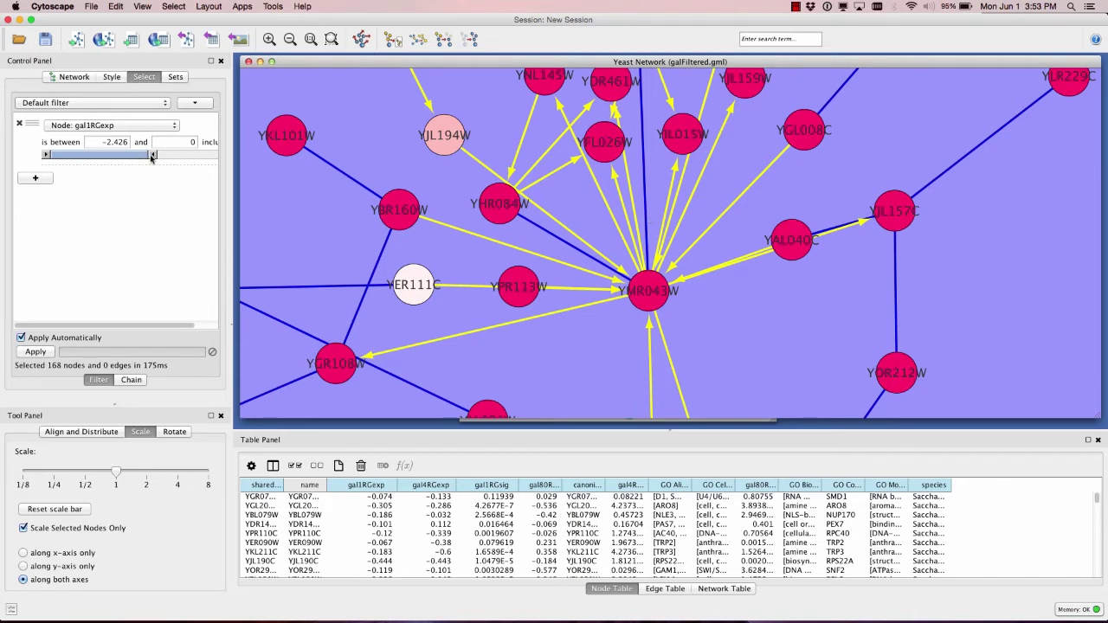
pyautogui.moveTo(154, 156); pyautogui.dragTo(131, 157)
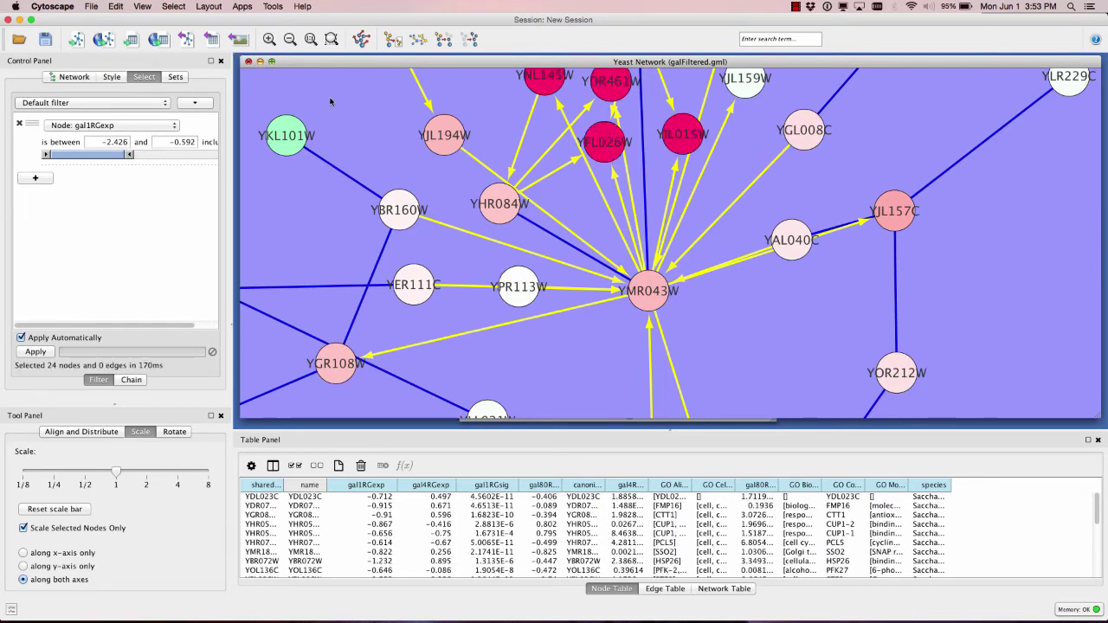
pyautogui.click(311, 40)
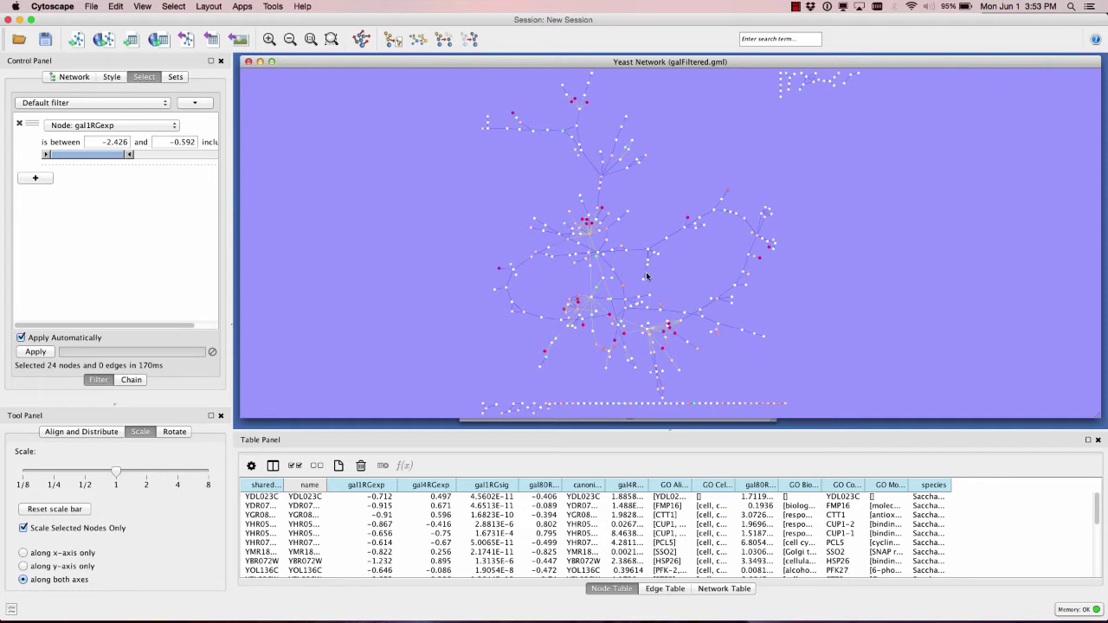
# Create a new network from the filtered low-expression nodes with all edges.
pyautogui.click(115, 6)
pyautogui.moveTo(91, 6)
pyautogui.moveTo(100, 32)
pyautogui.moveTo(258, 32)
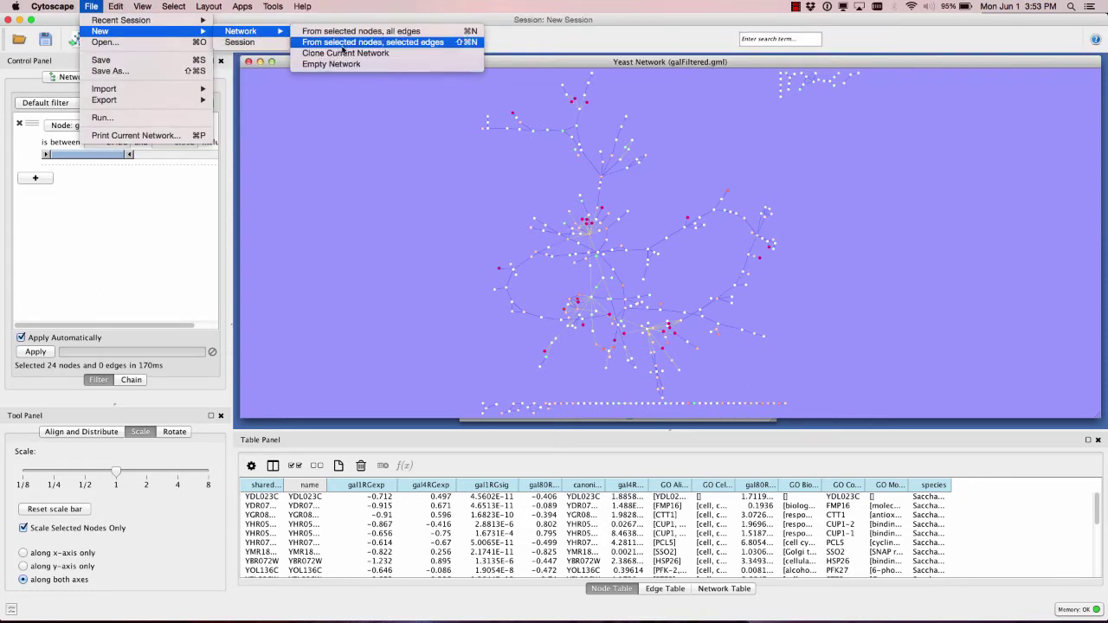
pyautogui.click(338, 34)
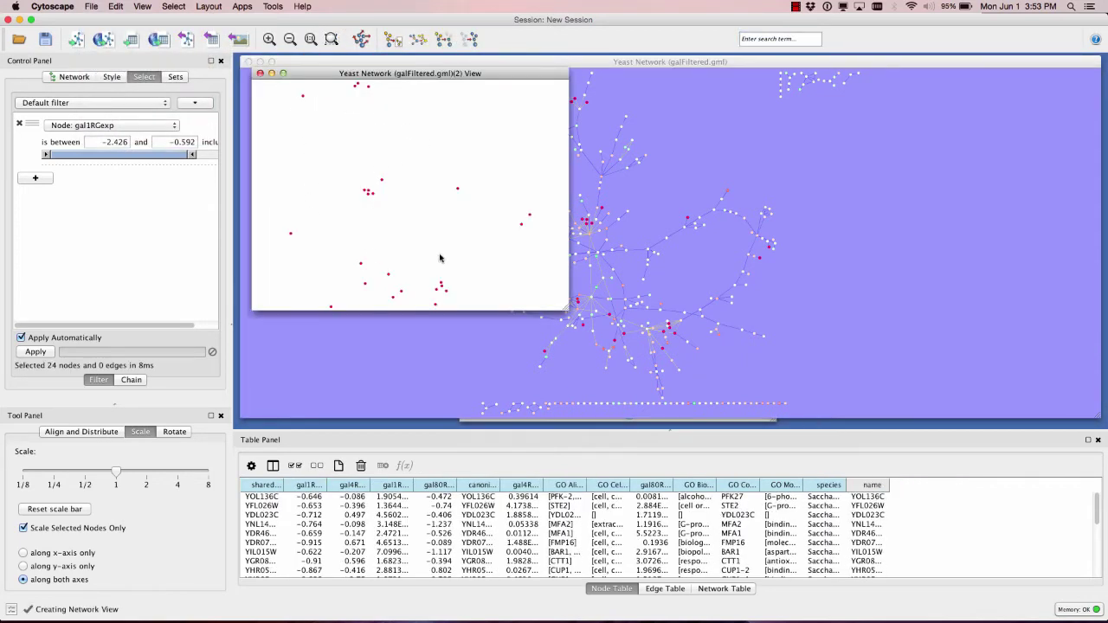
# Arrange the new subnetwork with the Prefuse Force Directed Layout in an enlarged window, and close its view.
pyautogui.click(361, 39)
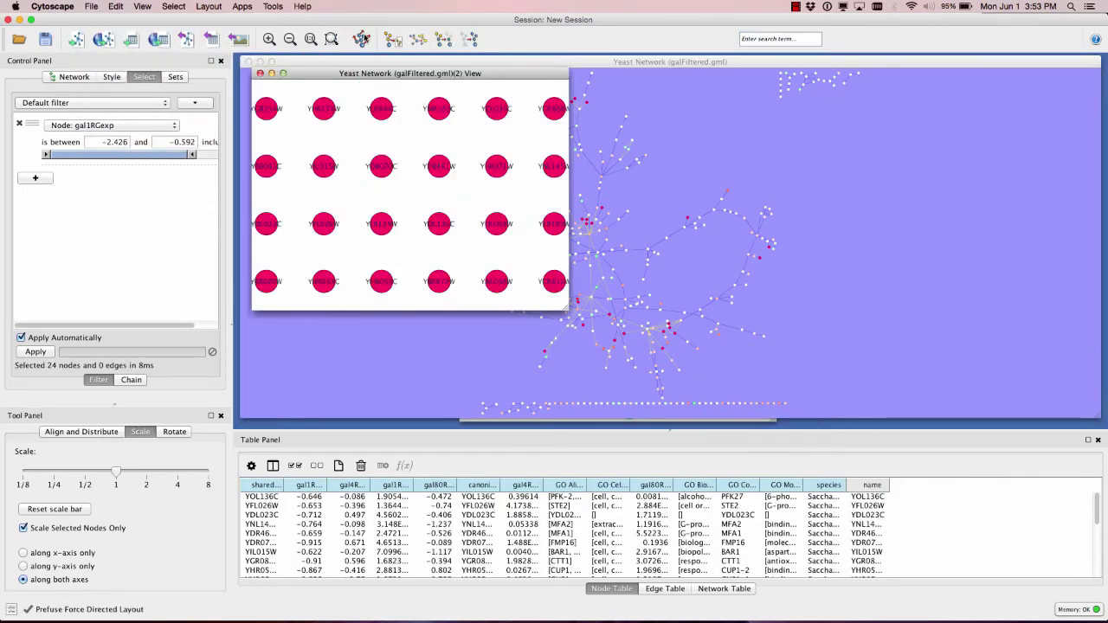
pyautogui.moveTo(568, 310); pyautogui.dragTo(754, 397)
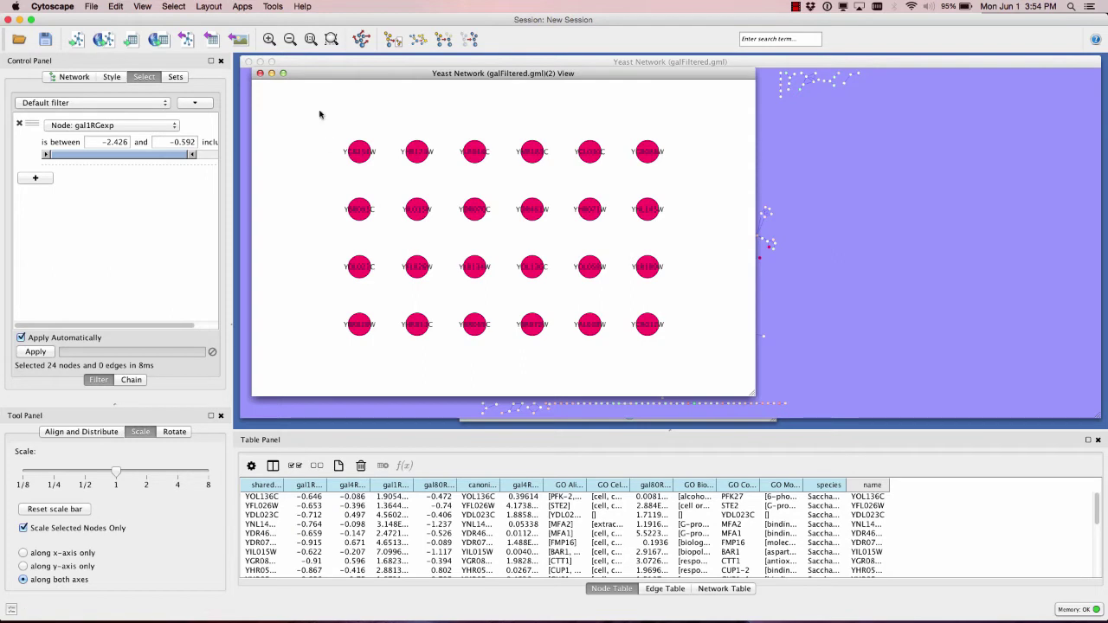
pyautogui.click(259, 74)
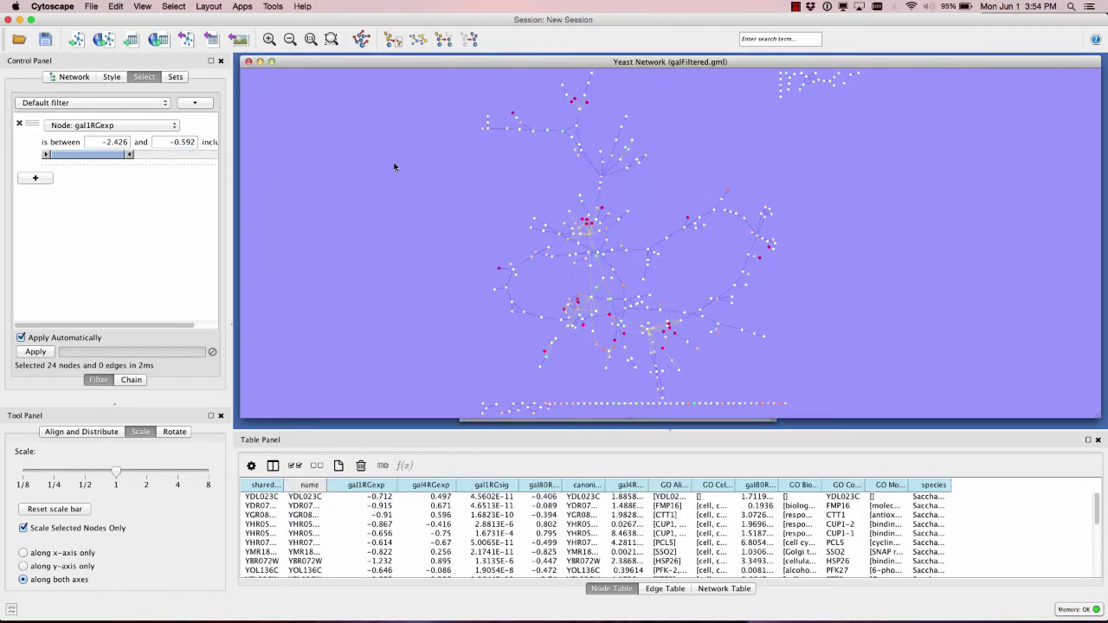
# Change the gal1RGexp filter range to 0.124 through 2.058 to select the higher-expression nodes.
pyautogui.moveTo(130, 158); pyautogui.dragTo(227, 157)
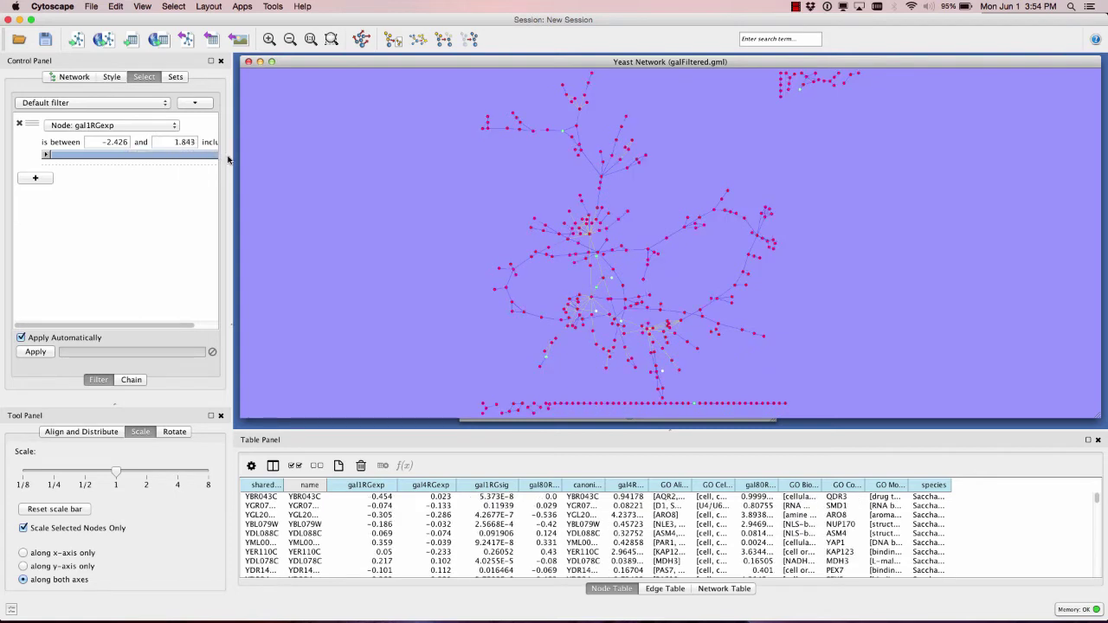
pyautogui.moveTo(47, 154); pyautogui.dragTo(156, 155)
pyautogui.moveTo(130, 325); pyautogui.dragTo(154, 325)
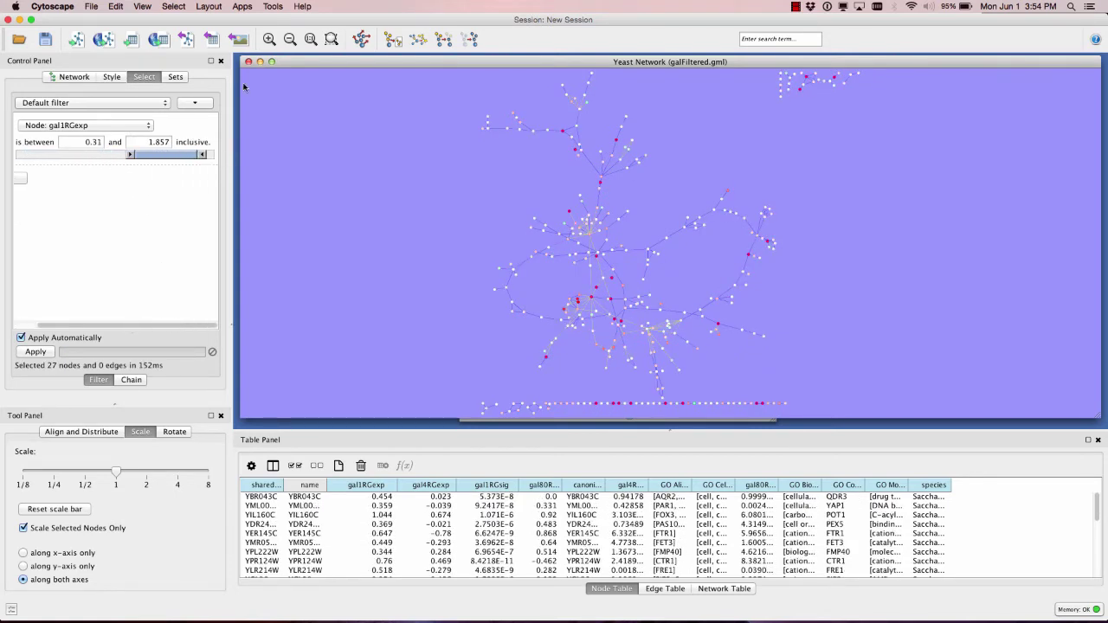
pyautogui.moveTo(206, 158); pyautogui.dragTo(220, 158)
pyautogui.moveTo(131, 155); pyautogui.dragTo(124, 155)
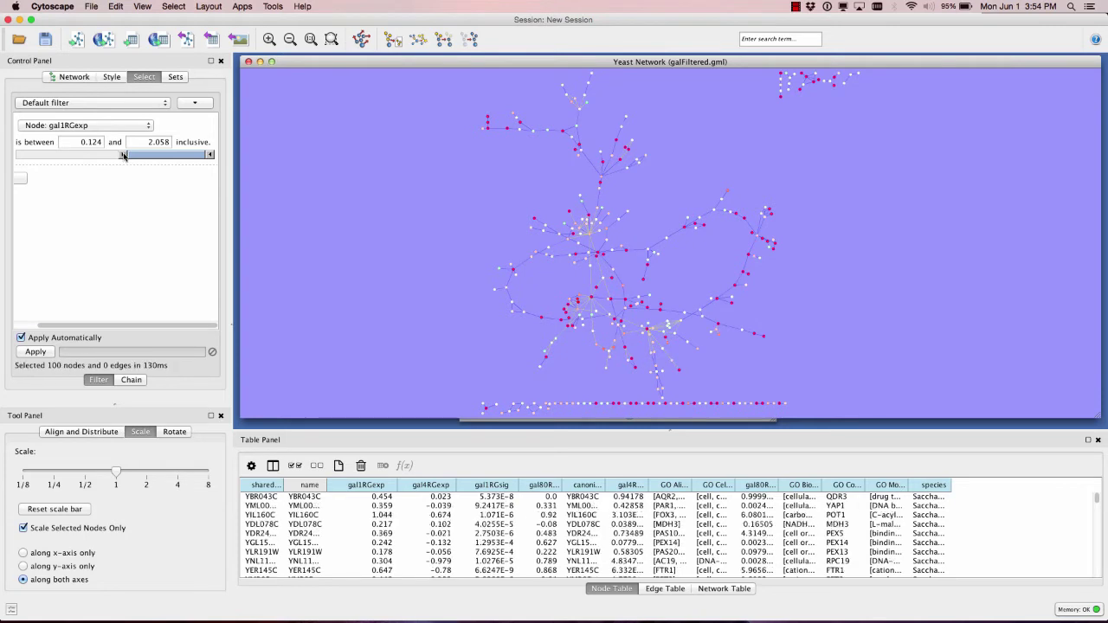
# Create a new network from the filtered nodes with selected edges and arrange it with the Prefuse Force Directed Layout.
pyautogui.click(115, 6)
pyautogui.moveTo(91, 6)
pyautogui.moveTo(102, 31)
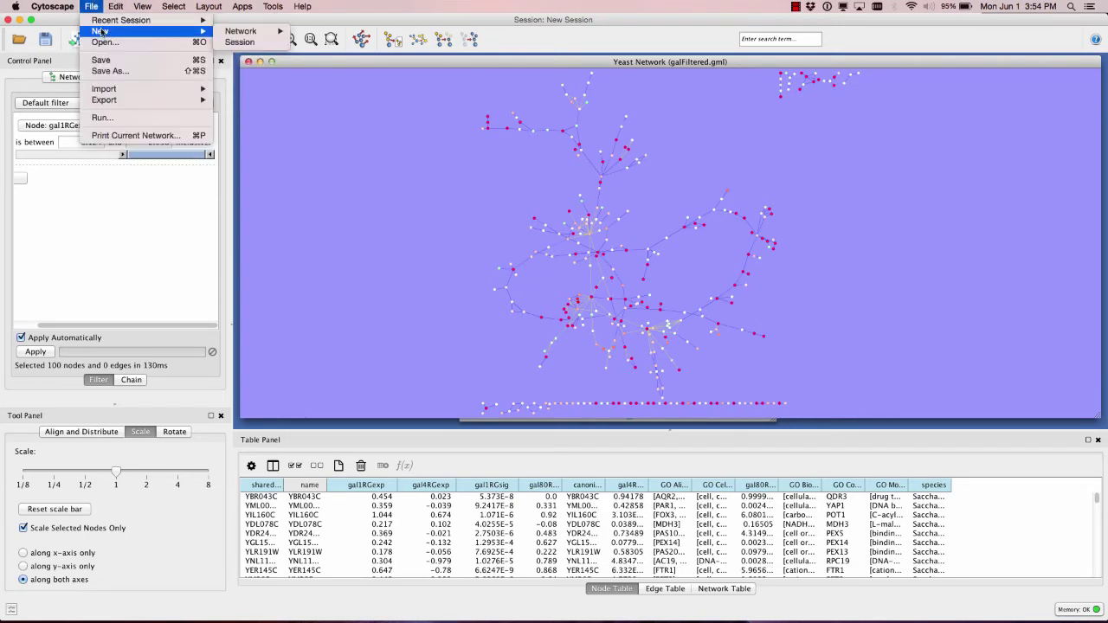
pyautogui.moveTo(249, 31)
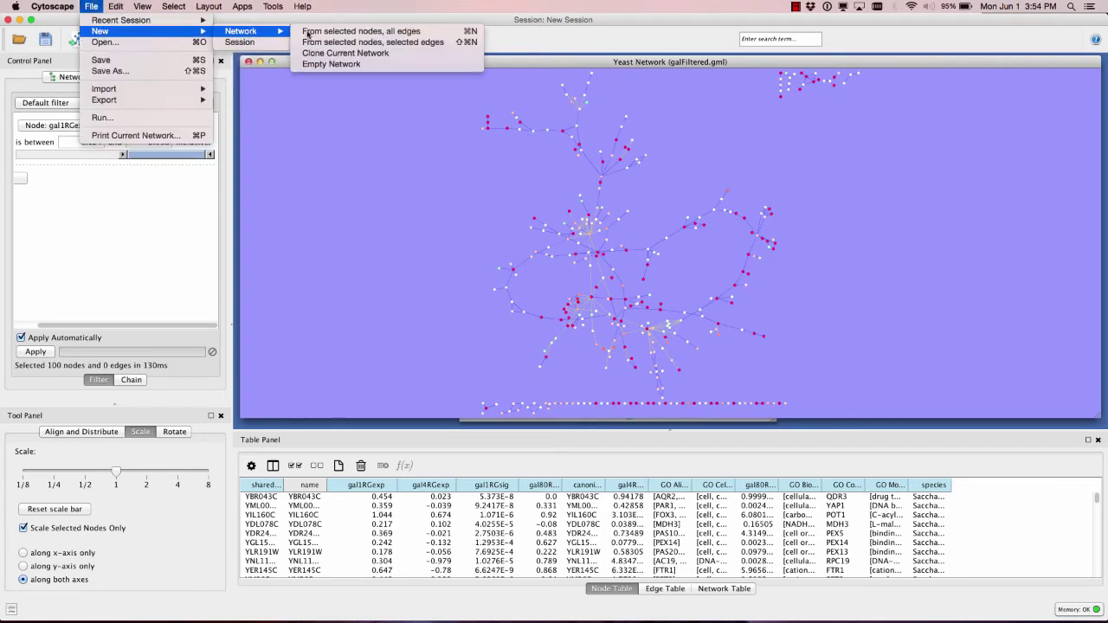
pyautogui.click(355, 43)
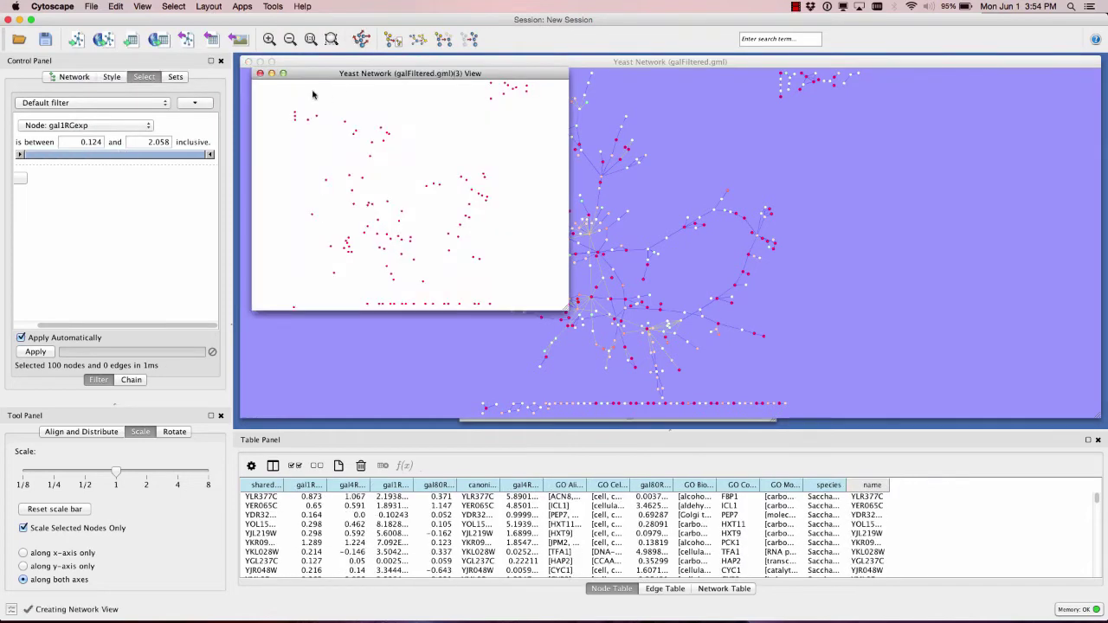
pyautogui.click(362, 43)
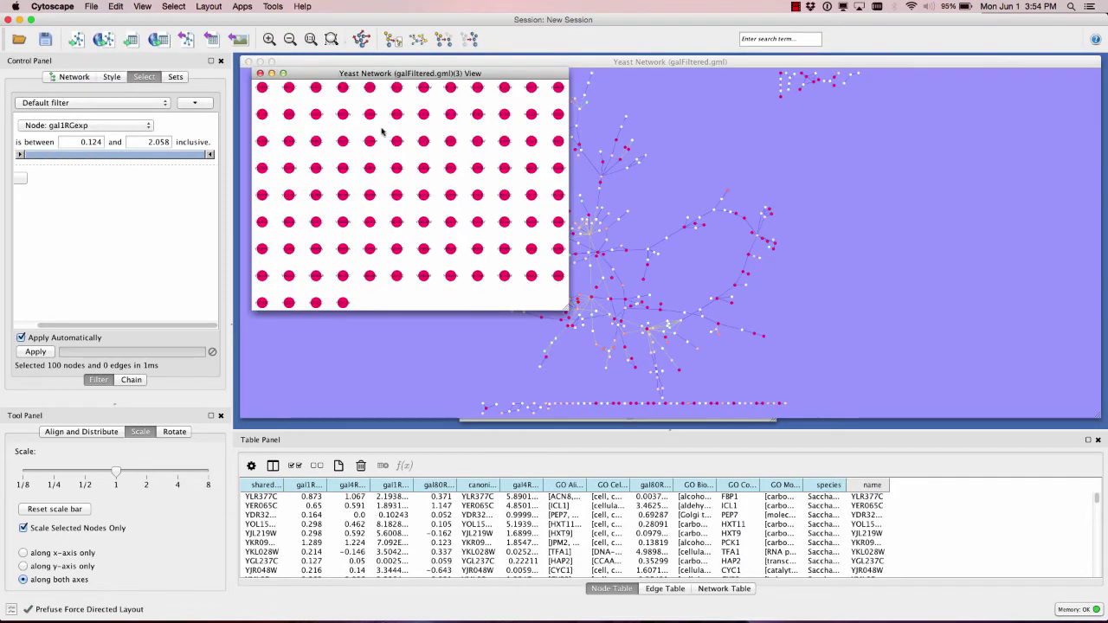
# Create a new network from the filtered nodes with all edges, arrange it with the Prefuse Force Directed Layout, and close its view.
pyautogui.click(260, 74)
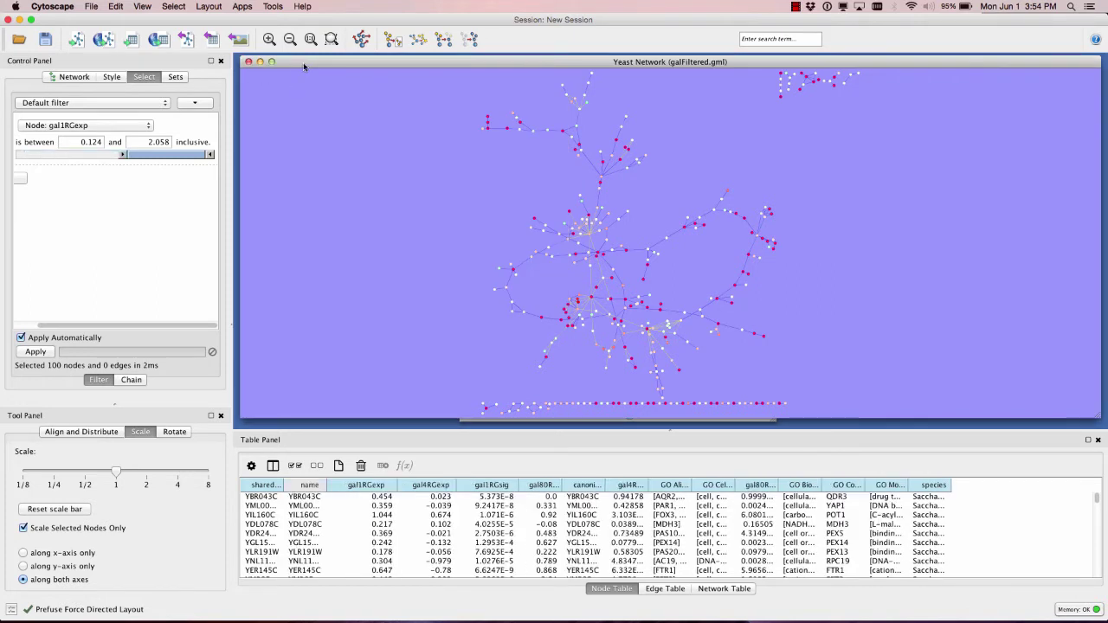
pyautogui.click(91, 6)
pyautogui.moveTo(101, 33)
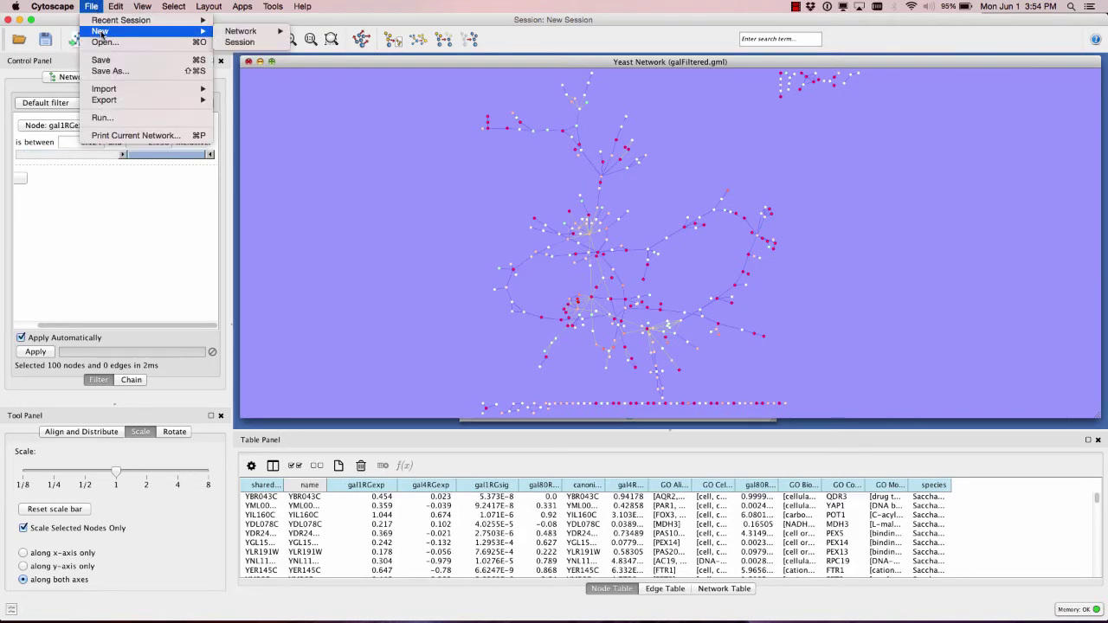
pyautogui.moveTo(247, 32)
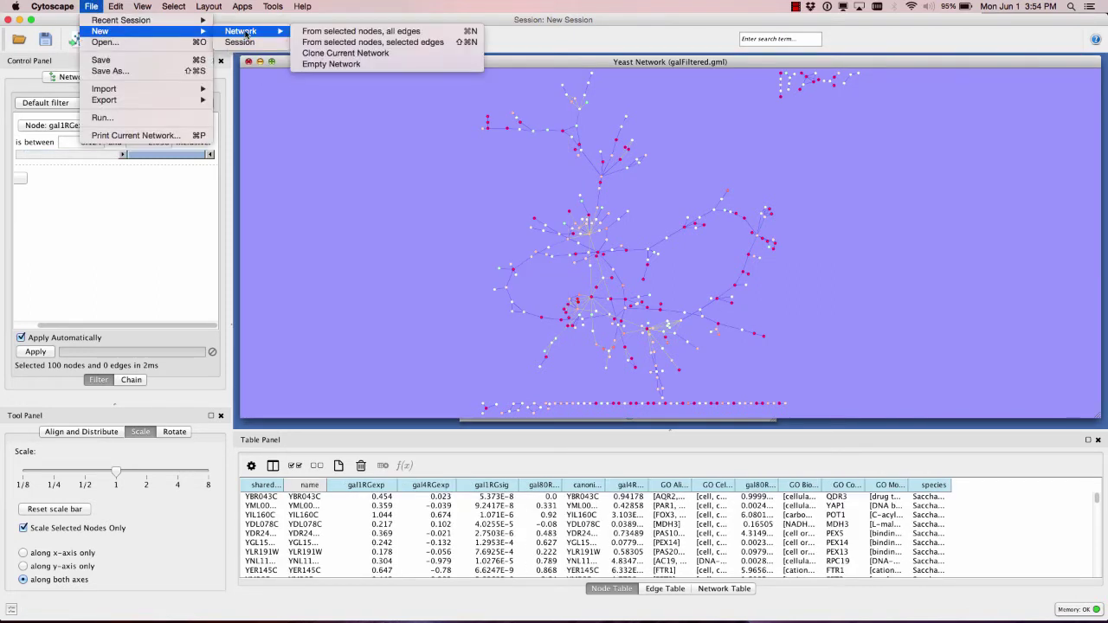
pyautogui.click(324, 32)
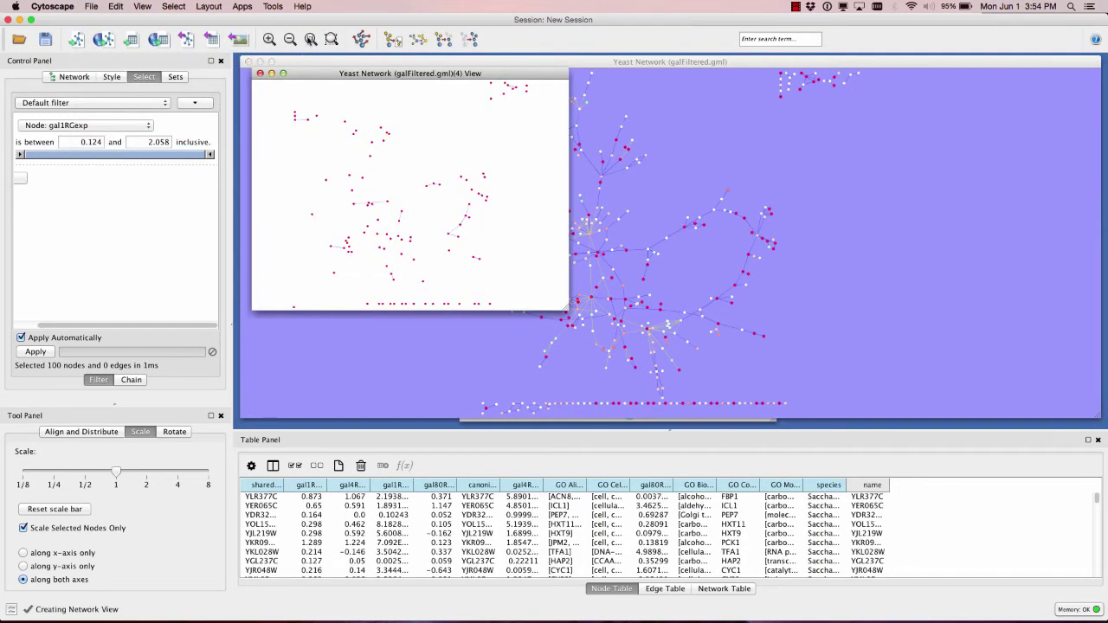
pyautogui.click(367, 40)
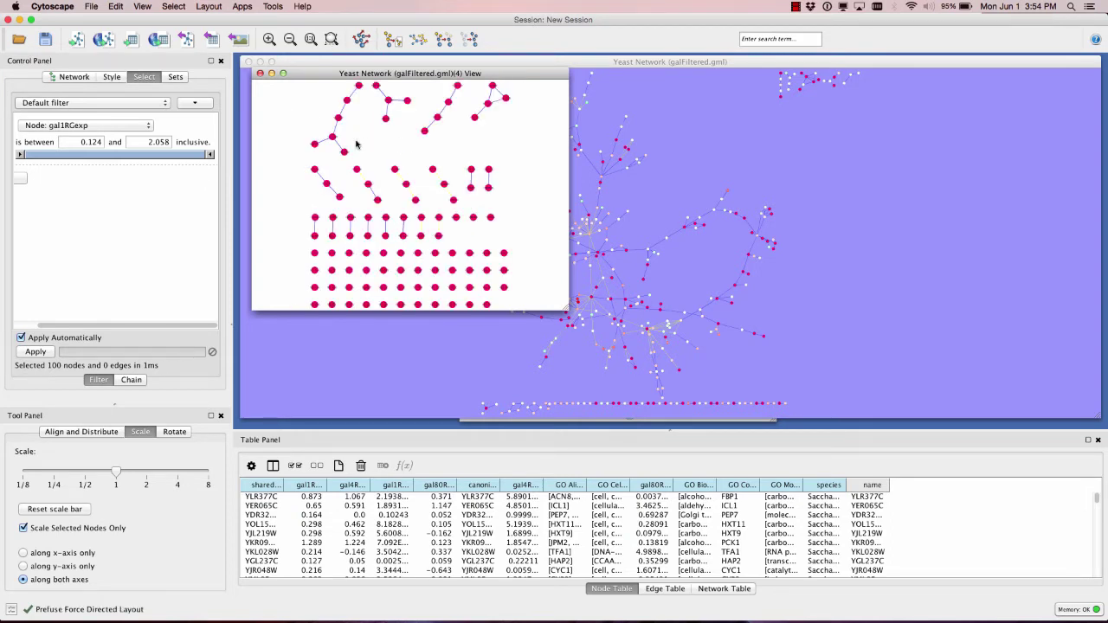
pyautogui.click(259, 74)
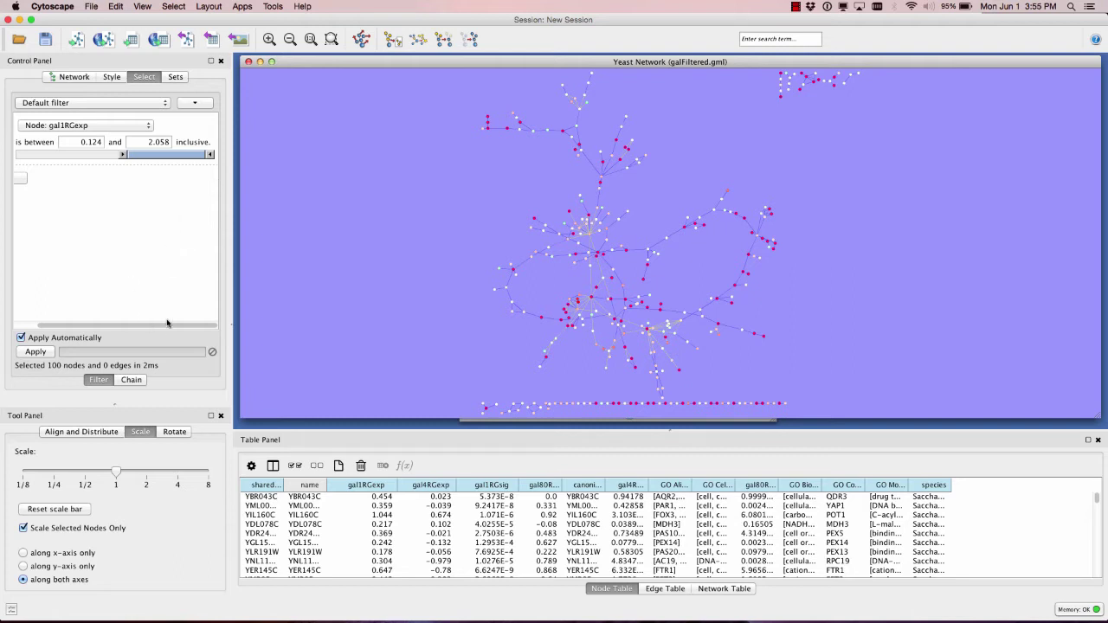
# Close the Tool Panel and clear the node selection in the yeast network.
pyautogui.click(221, 416)
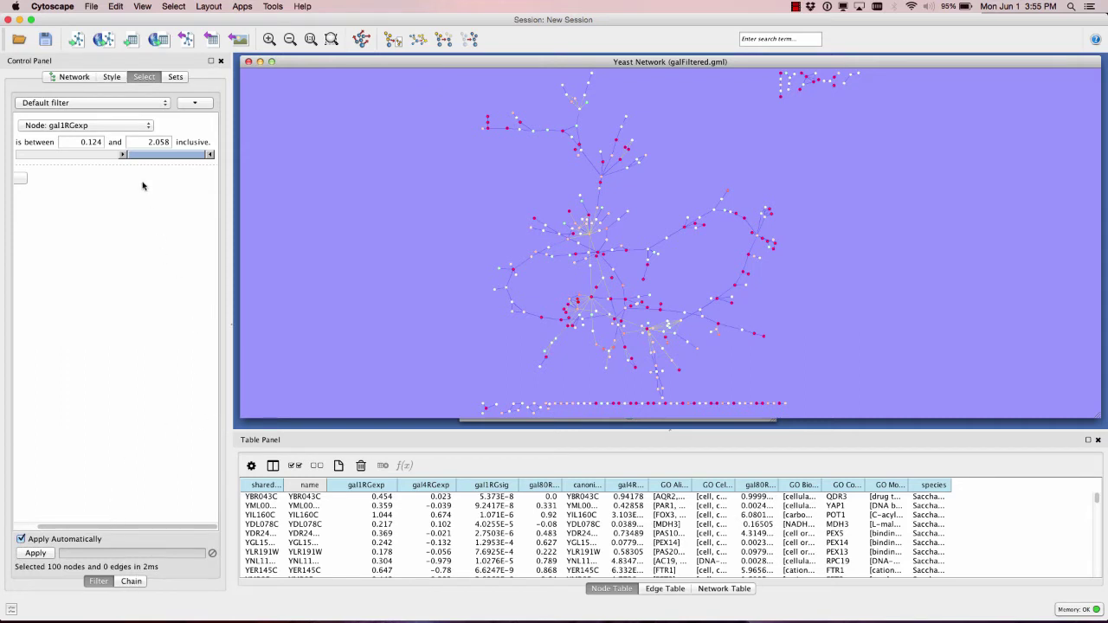
pyautogui.hscroll(-3, 52, 500)
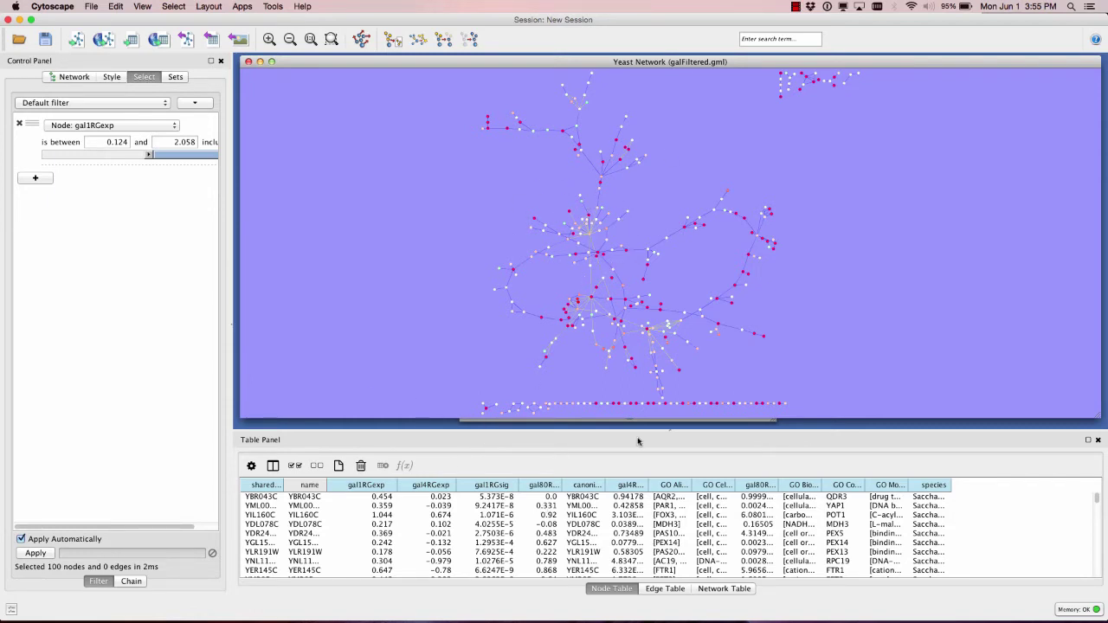
pyautogui.click(532, 183)
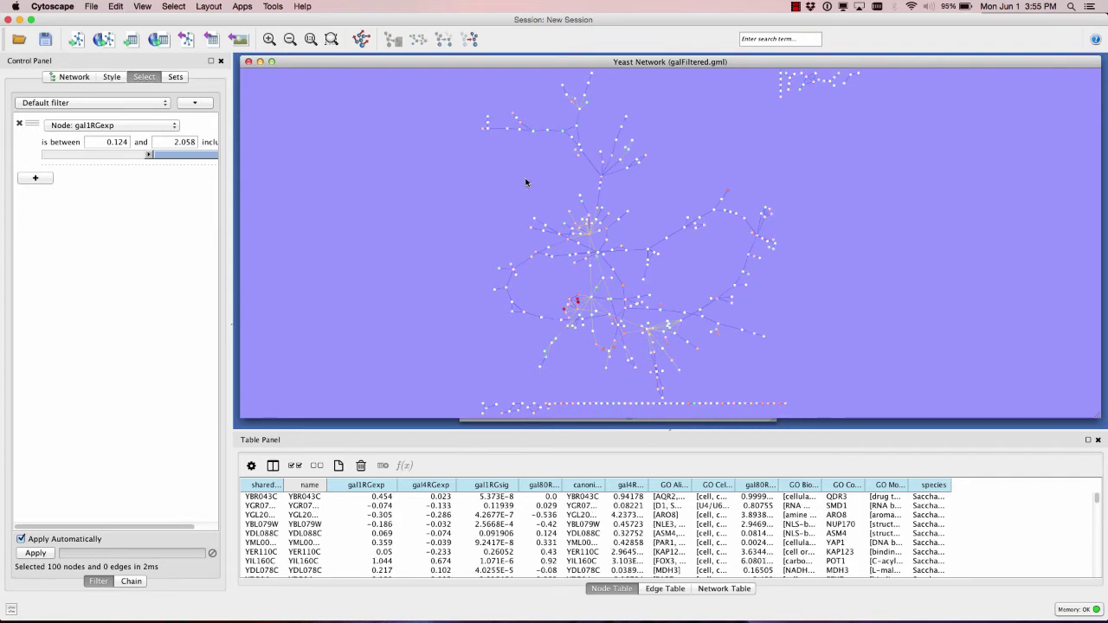
# Apply the Minimal visual style to the yeast network around the YMR043W hub.
pyautogui.click(110, 78)
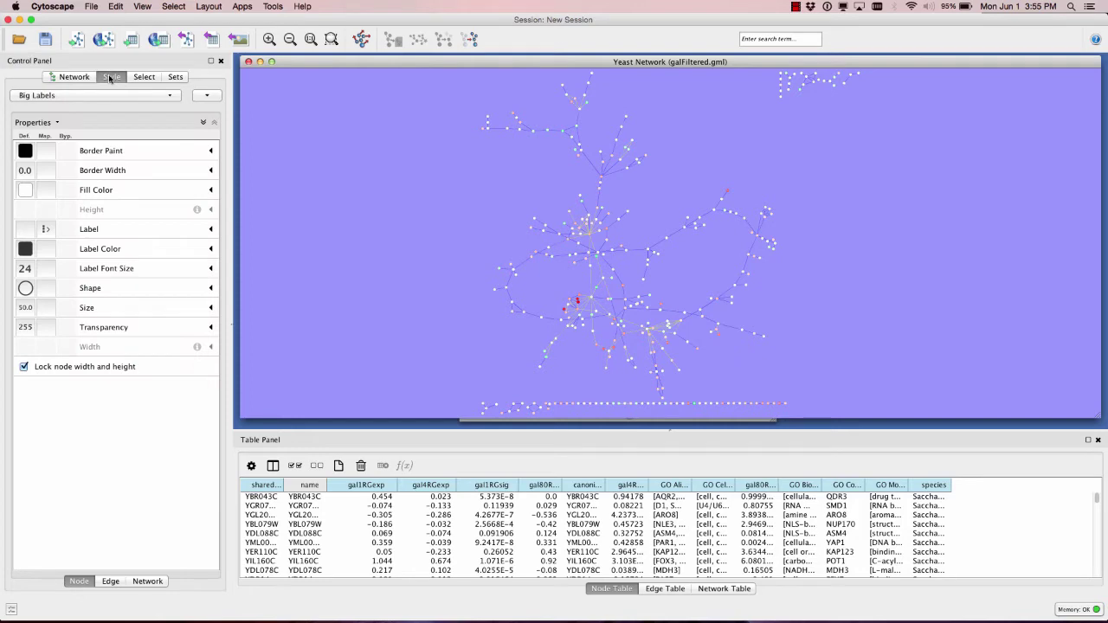
pyautogui.scroll(5, 611, 220)
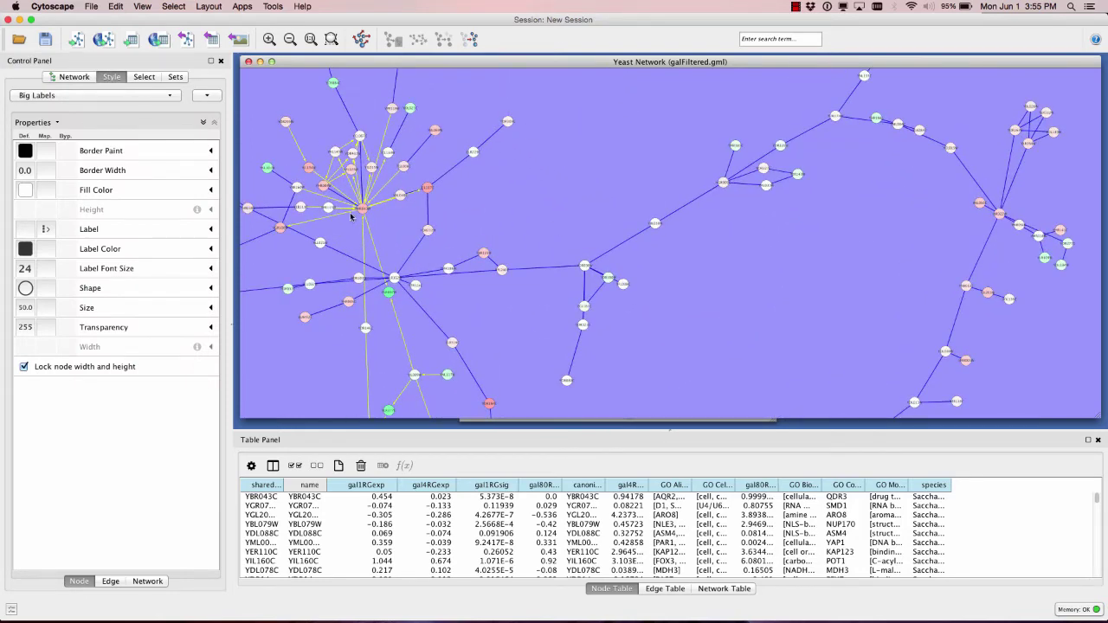
pyautogui.moveTo(348, 227); pyautogui.dragTo(410, 229)
pyautogui.moveTo(346, 243); pyautogui.dragTo(510, 217)
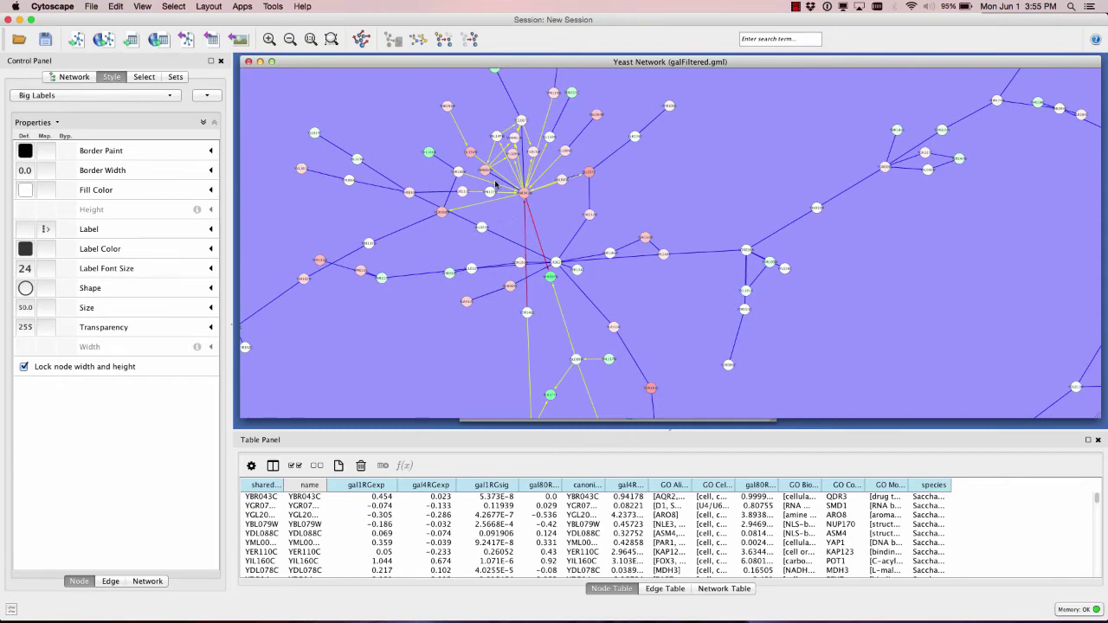
pyautogui.scroll(5, 495, 185)
pyautogui.moveTo(391, 173); pyautogui.dragTo(495, 235)
pyautogui.moveTo(407, 157); pyautogui.dragTo(667, 268)
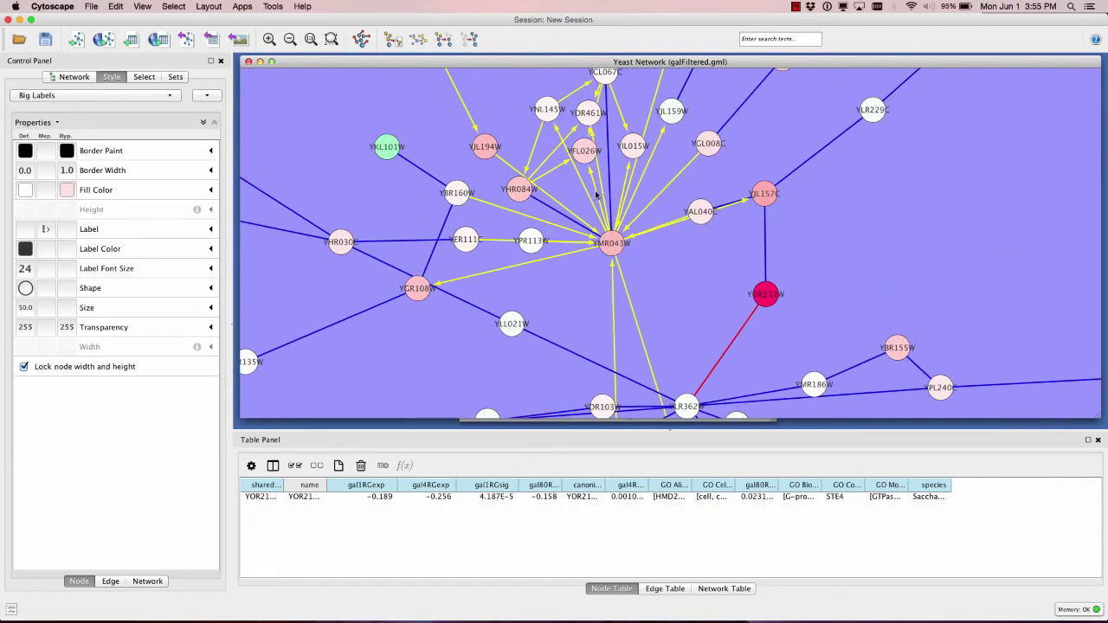
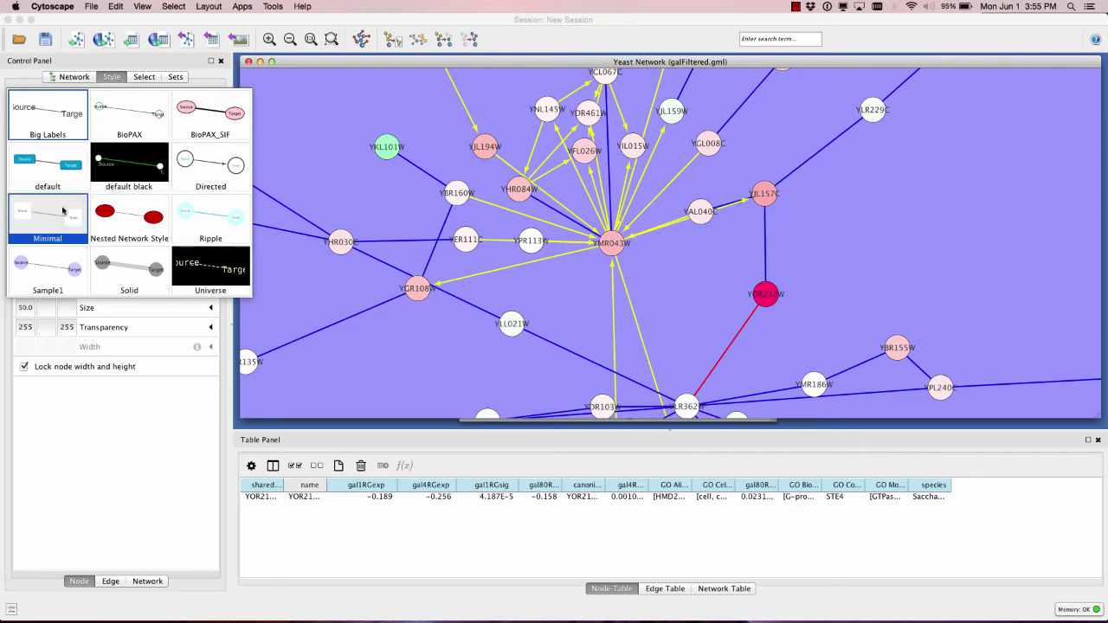
pyautogui.click(63, 213)
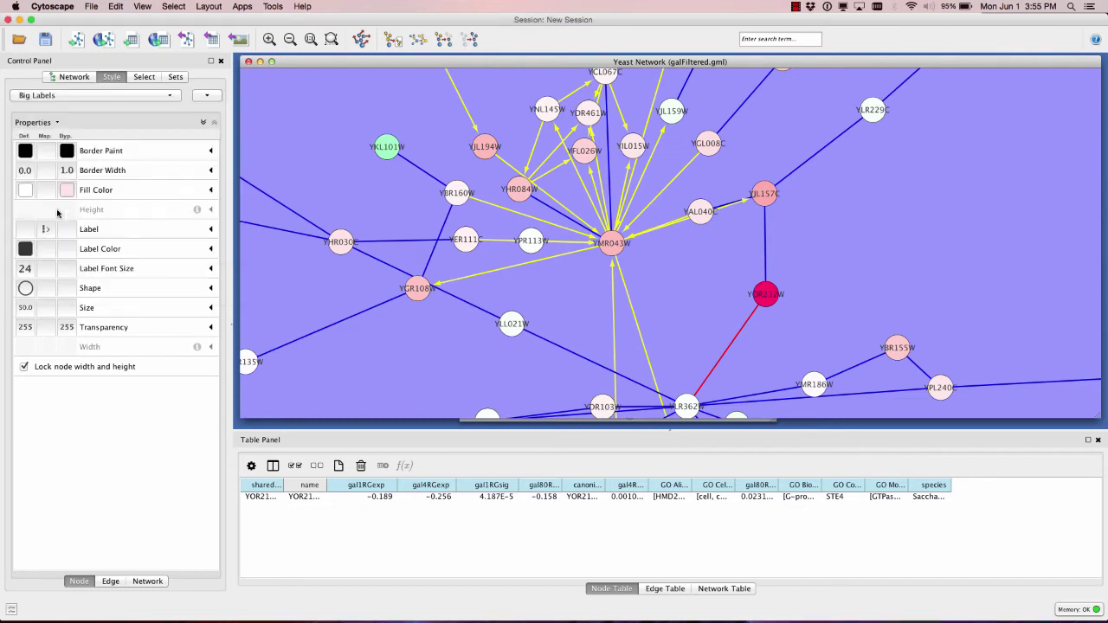
# Look over the style options and try choosing canonicalName as the Fill Color mapping column in the Minimal style.
pyautogui.click(206, 96)
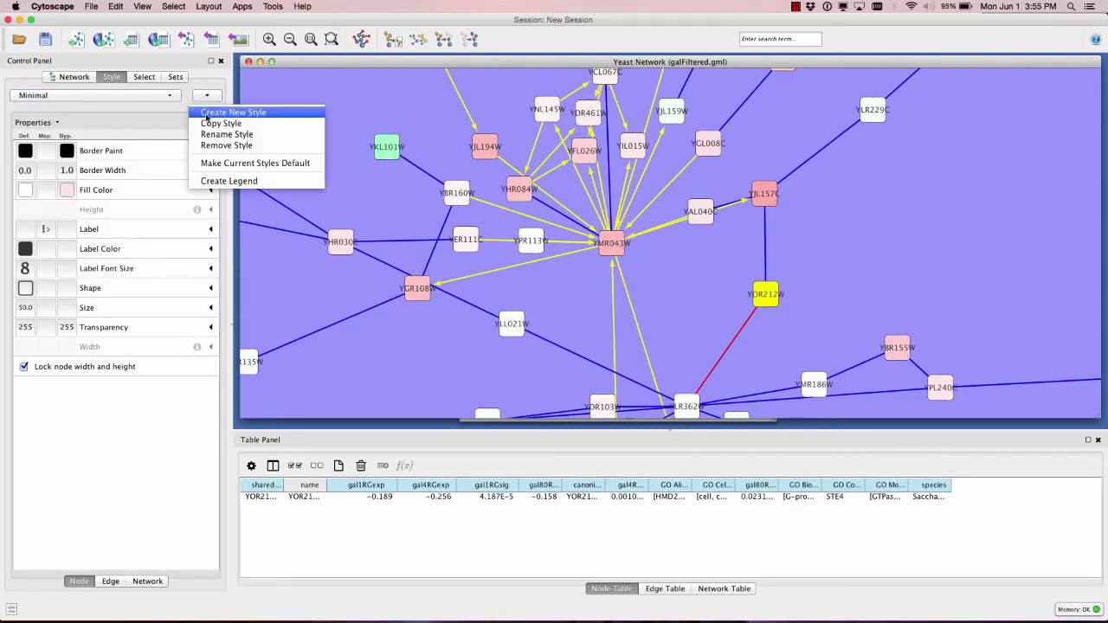
pyautogui.click(218, 94)
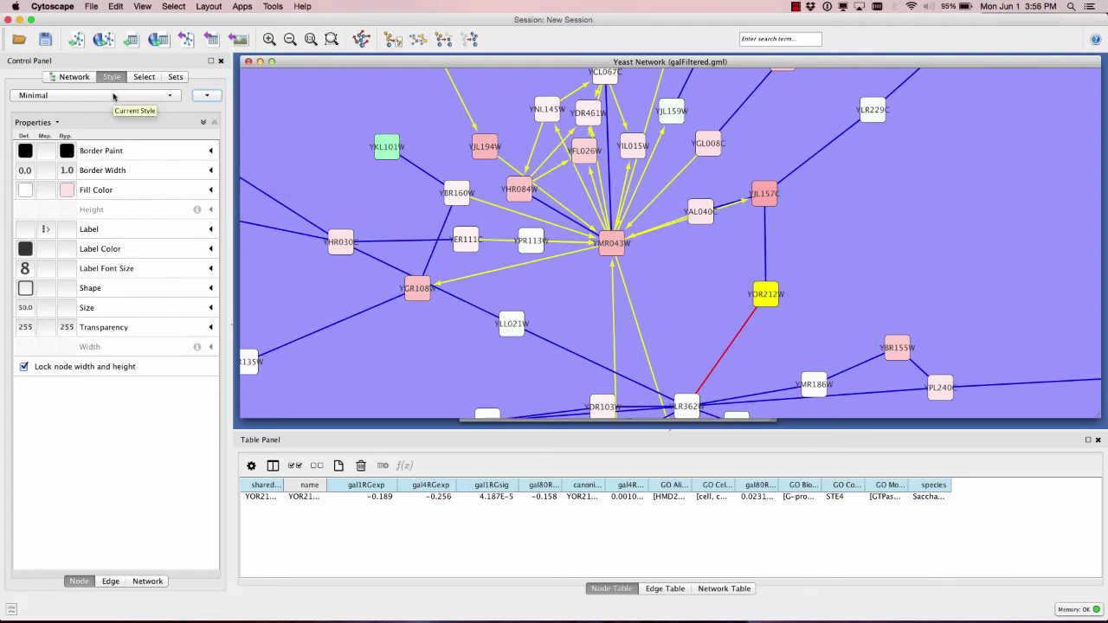
pyautogui.click(211, 189)
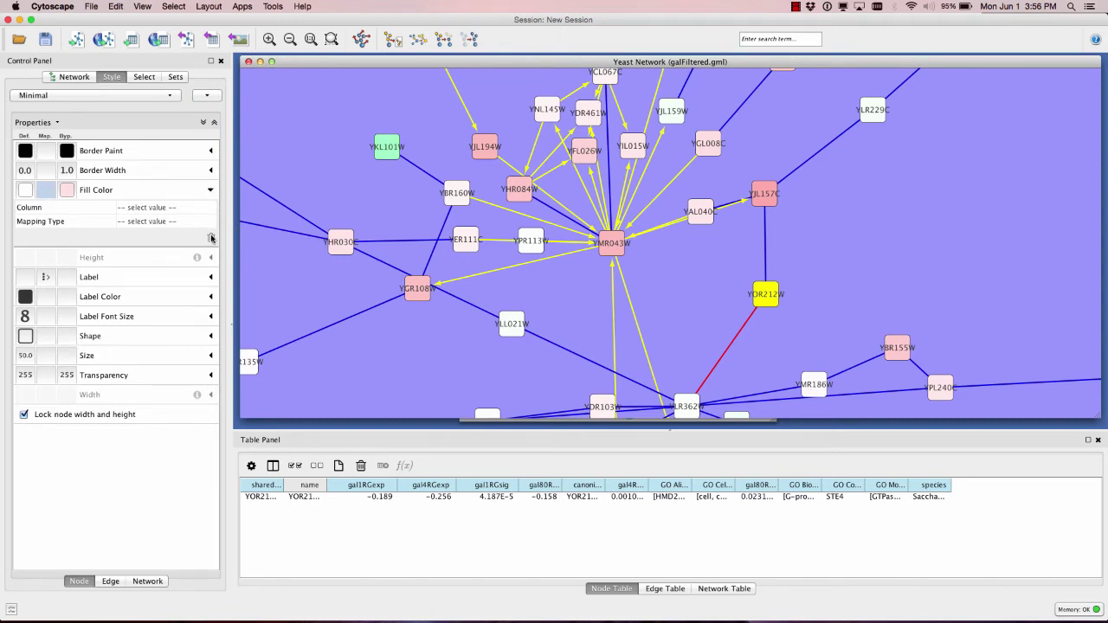
pyautogui.click(211, 190)
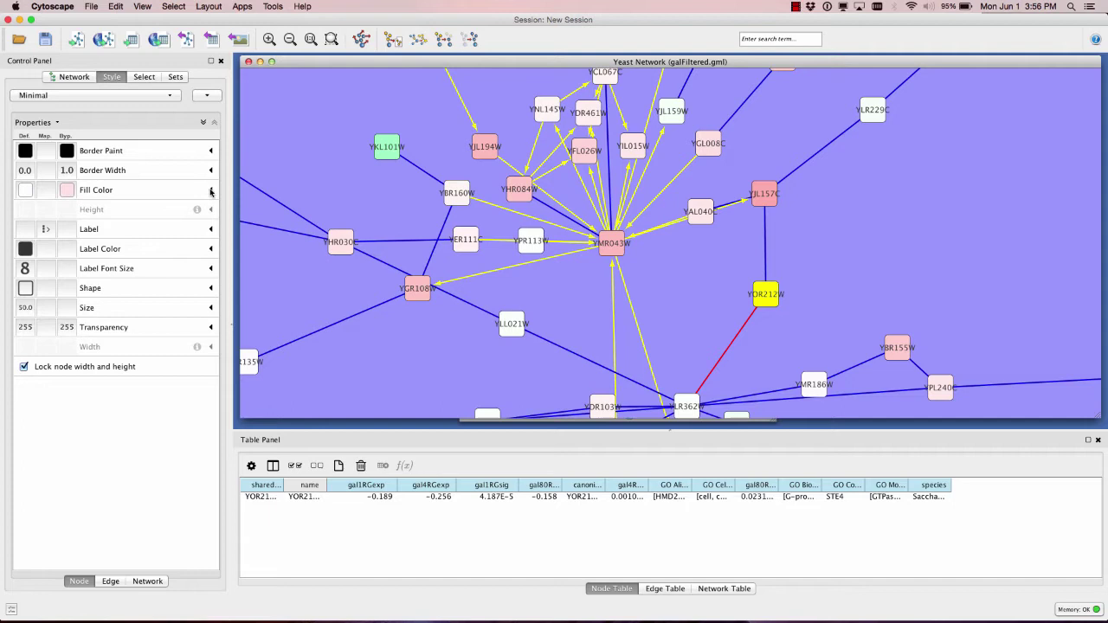
pyautogui.rightClick(150, 189)
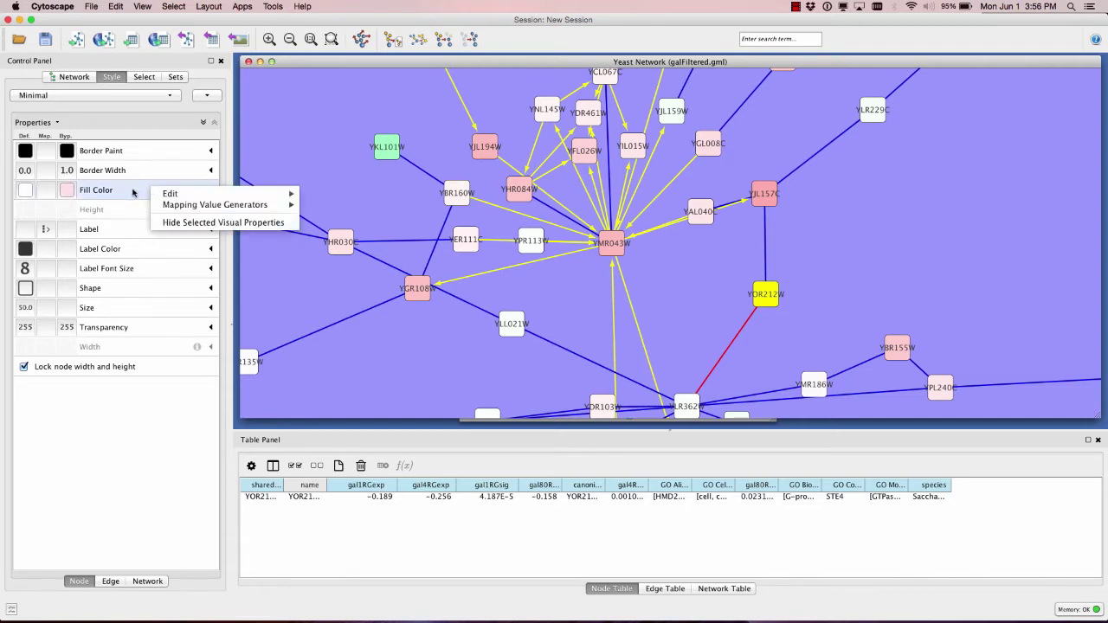
pyautogui.click(132, 192)
pyautogui.click(211, 190)
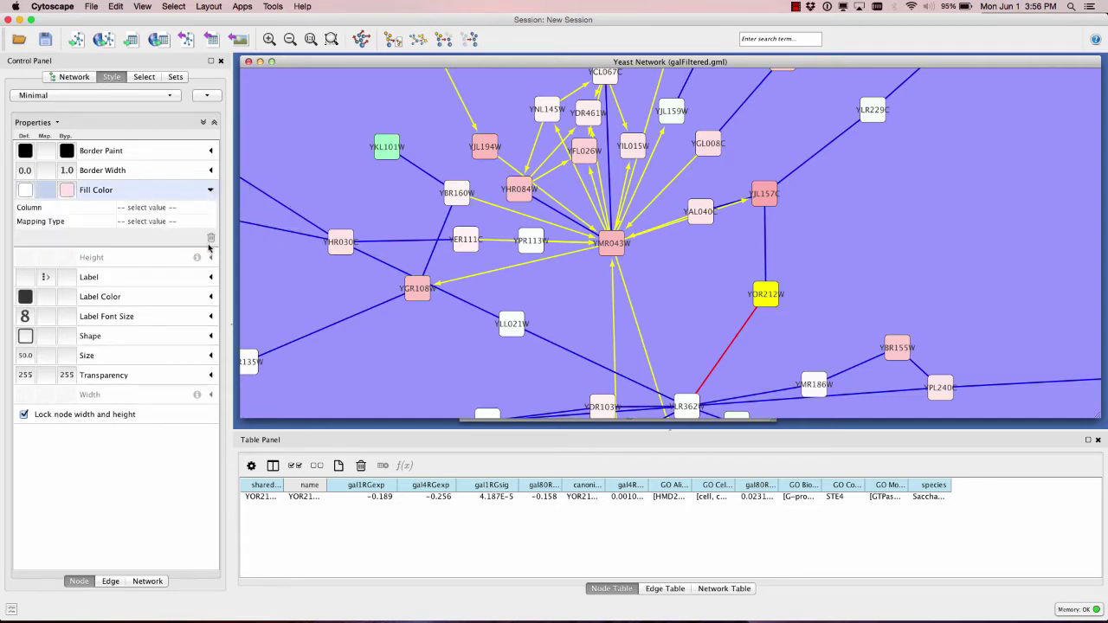
pyautogui.click(152, 203)
pyautogui.click(147, 209)
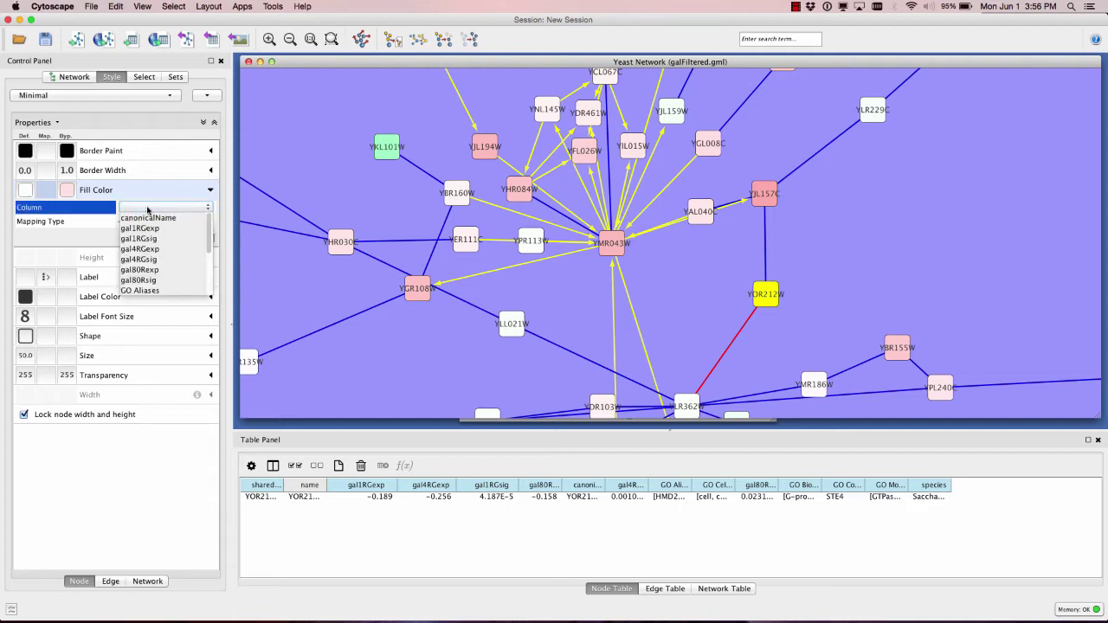
pyautogui.click(157, 185)
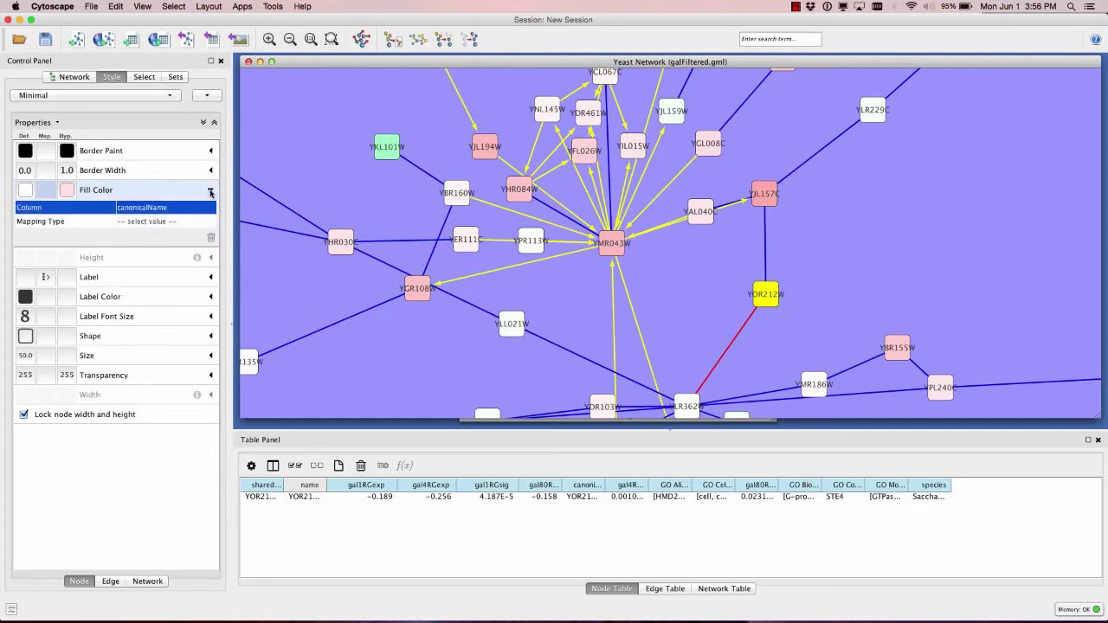
pyautogui.click(210, 190)
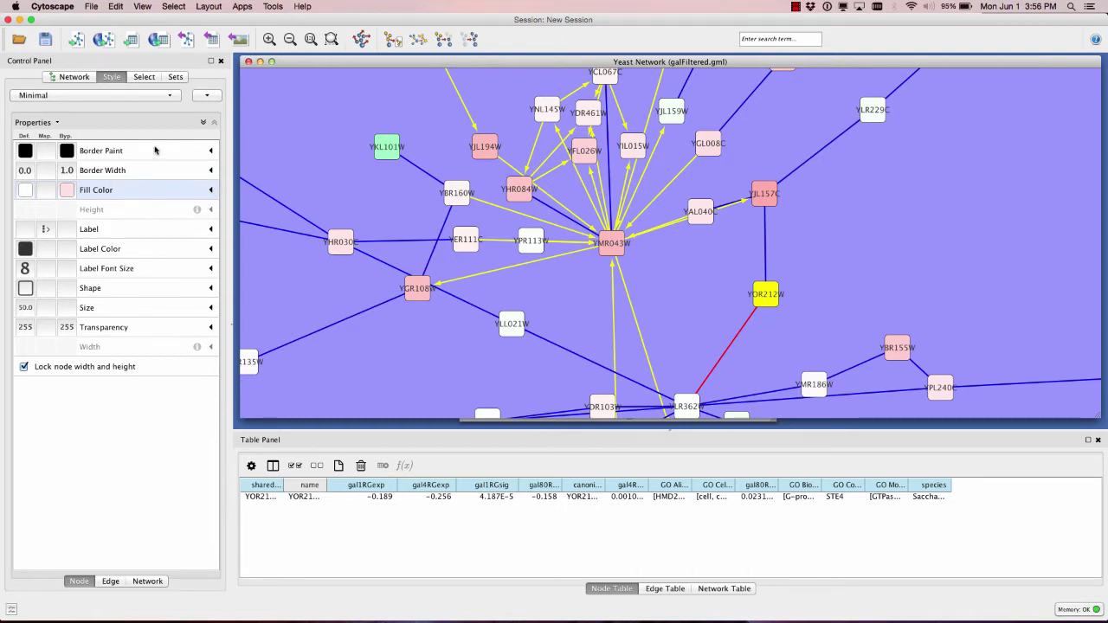
# Switch the style back to Big Labels and map node Fill Color to gal1RGexp with Continuous Mapping.
pyautogui.click(113, 100)
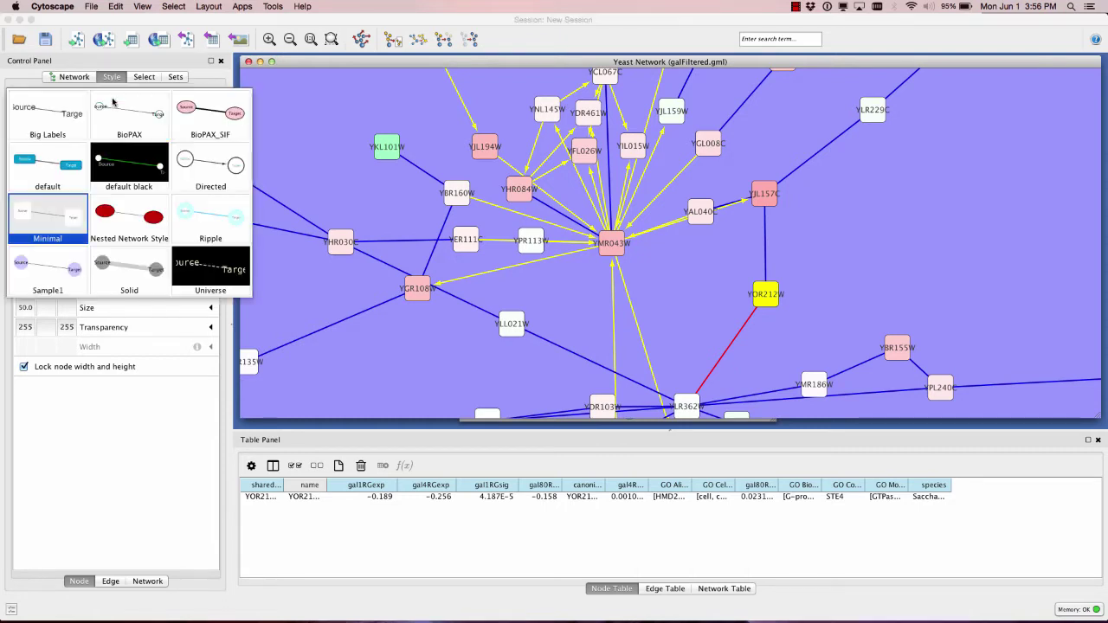
pyautogui.click(64, 111)
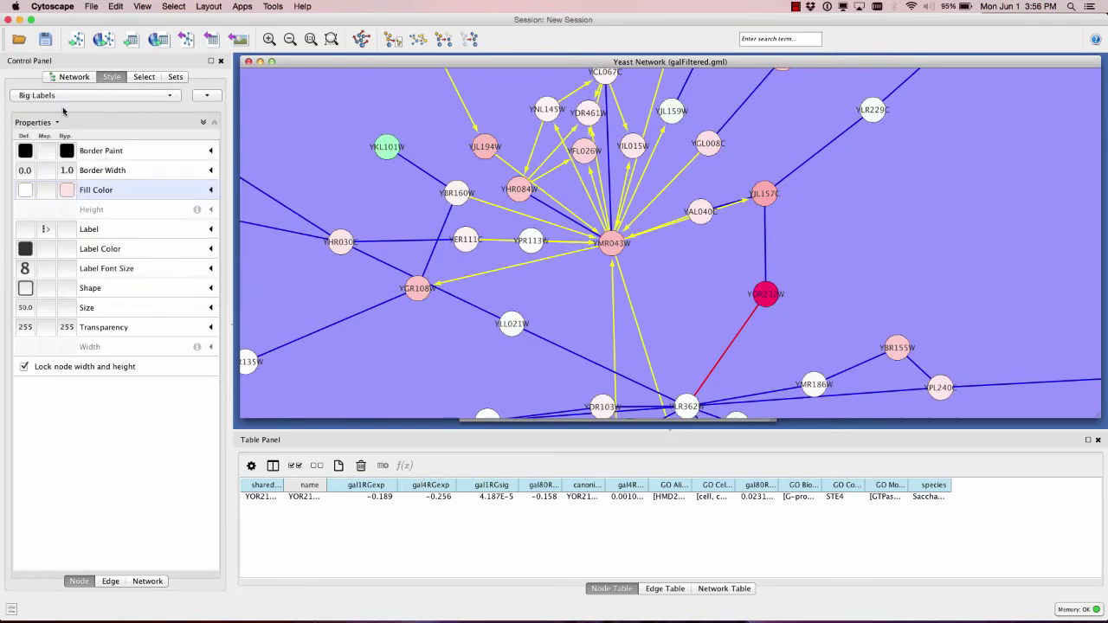
pyautogui.click(212, 189)
pyautogui.click(178, 207)
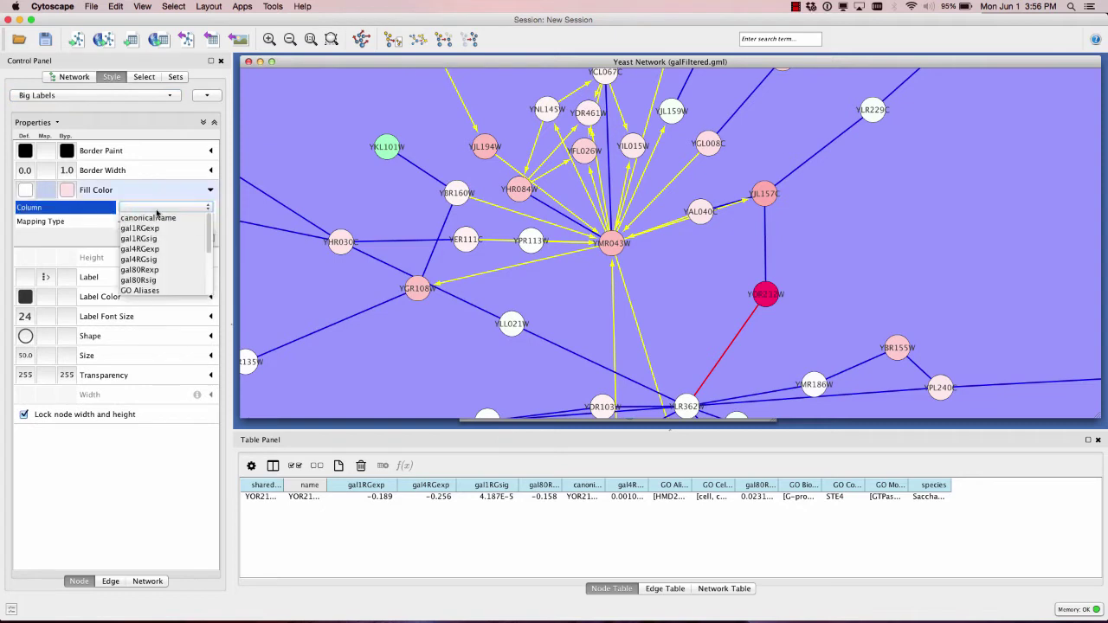
pyautogui.click(149, 229)
pyautogui.click(167, 221)
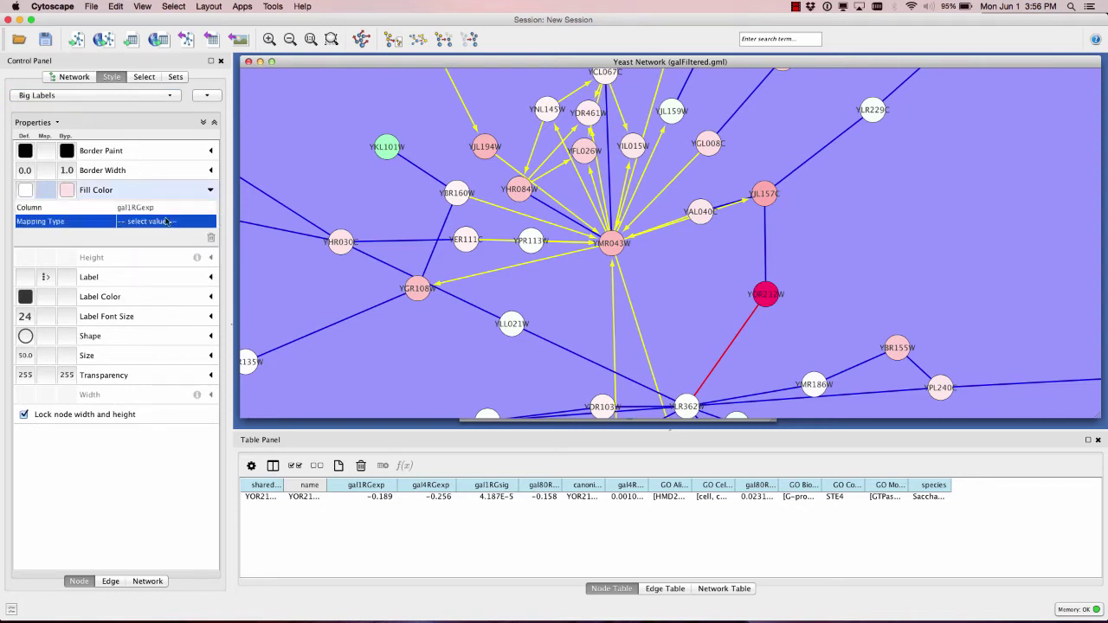
pyautogui.click(167, 222)
pyautogui.click(152, 221)
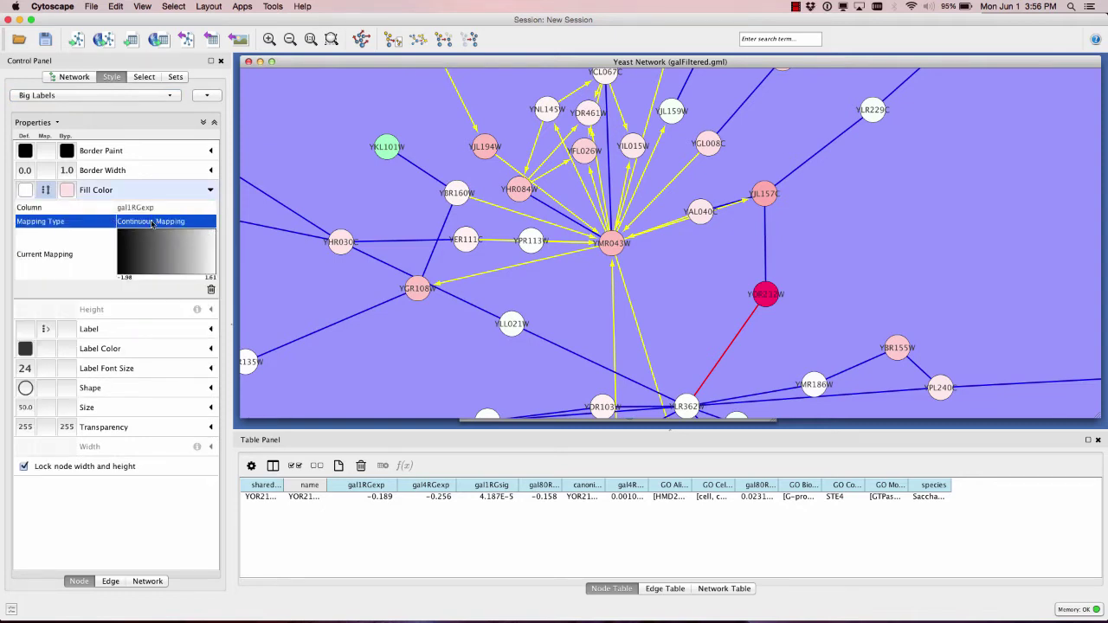
pyautogui.click(161, 244)
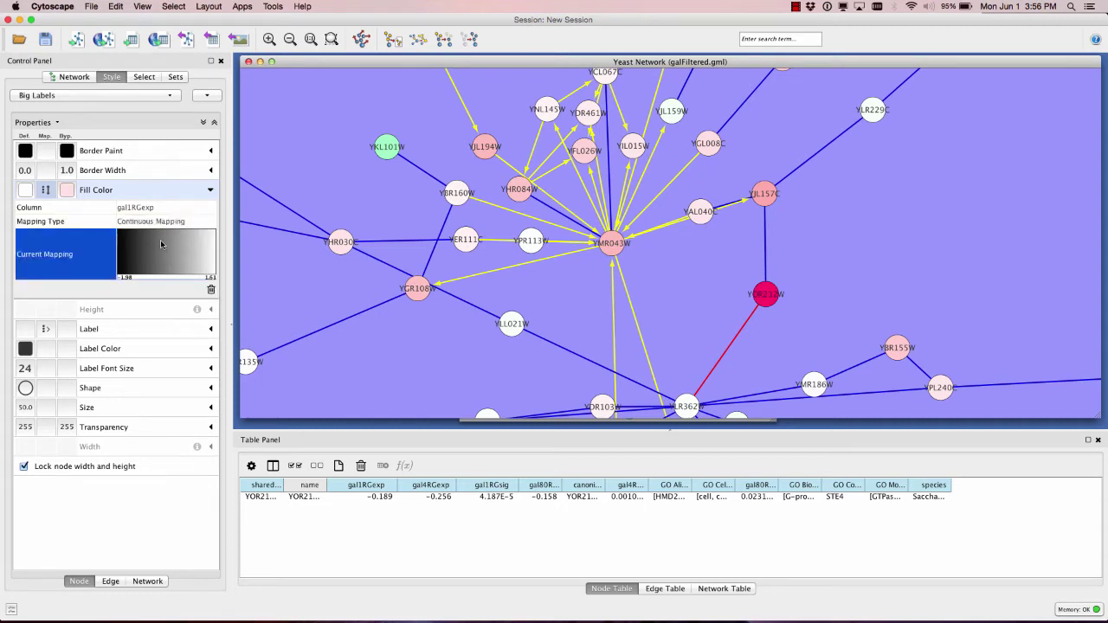
pyautogui.click(210, 192)
pyautogui.click(211, 192)
# Open the sample session galFiltered.cys, discarding the current session, and maximize its network view.
pyautogui.click(95, 7)
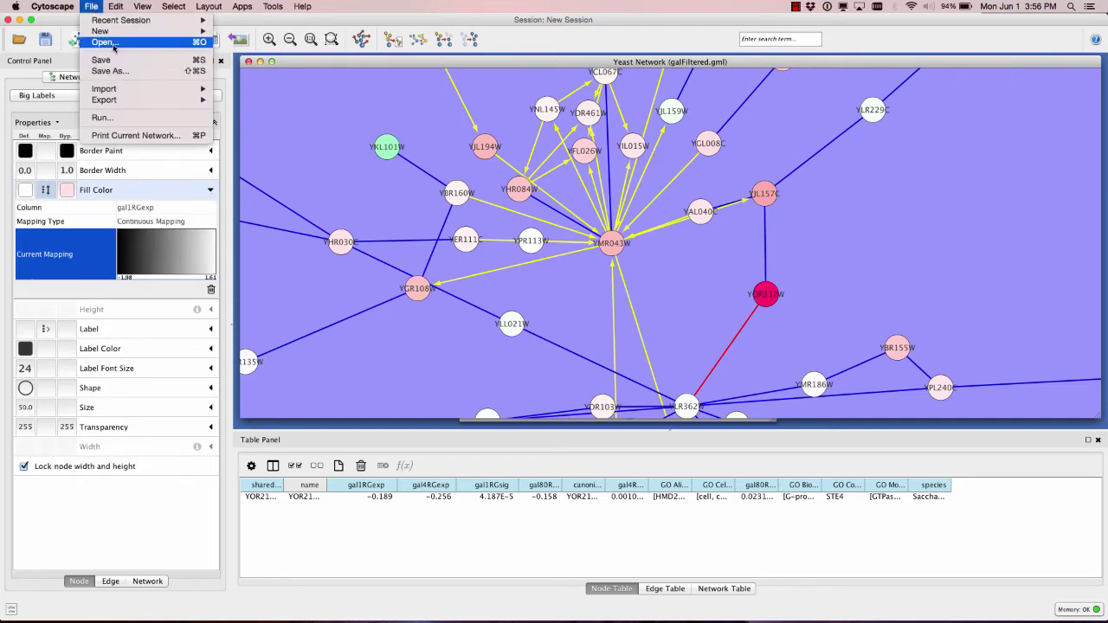
pyautogui.click(113, 43)
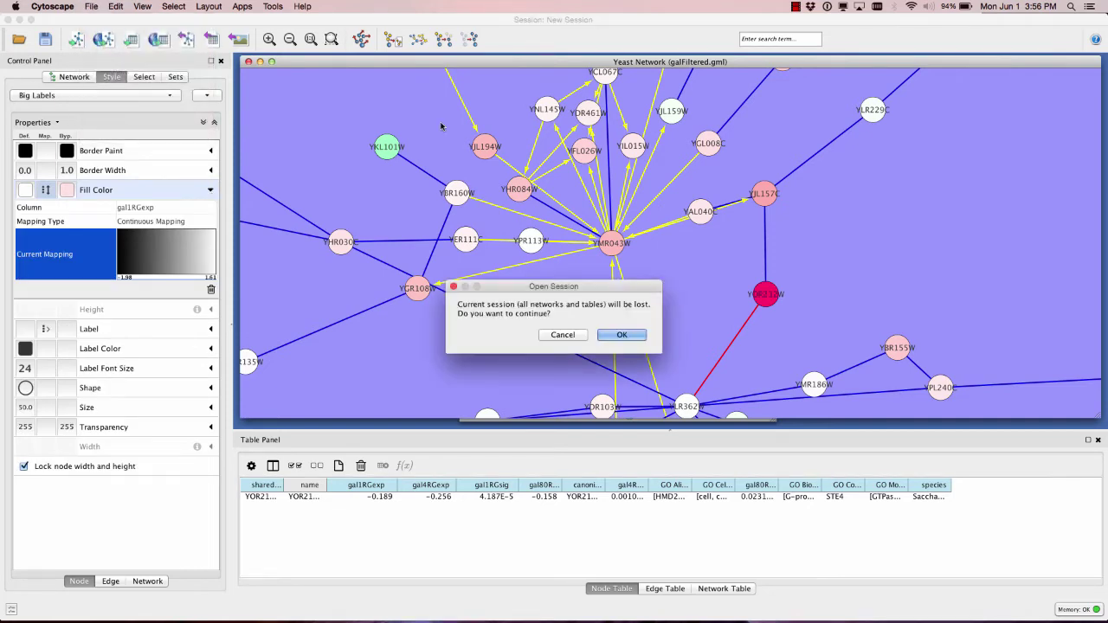
pyautogui.click(613, 335)
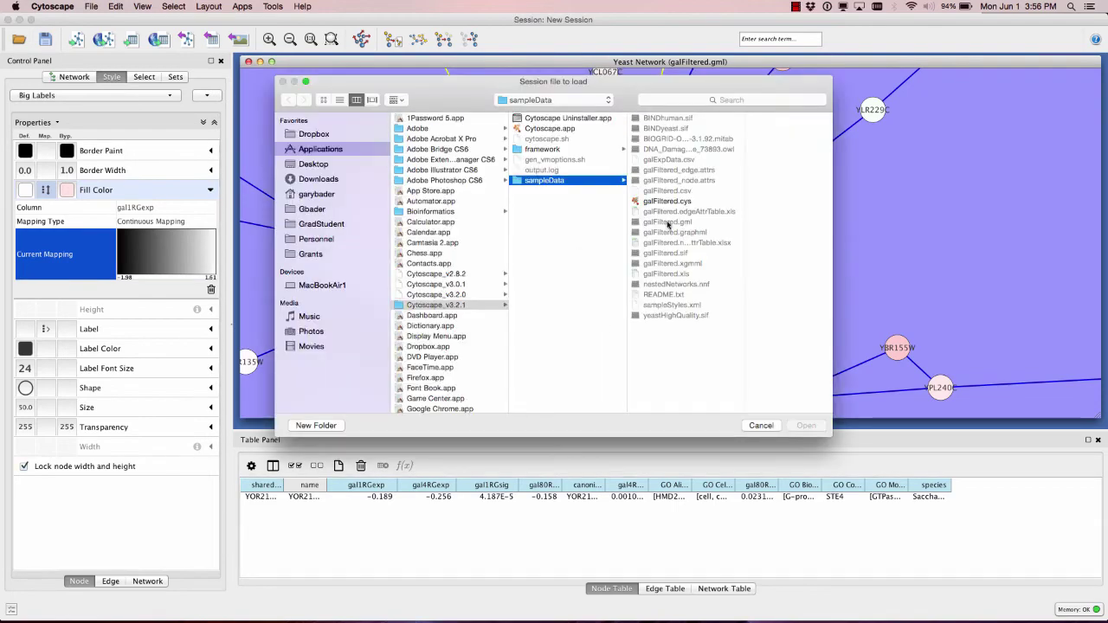
pyautogui.doubleClick(664, 201)
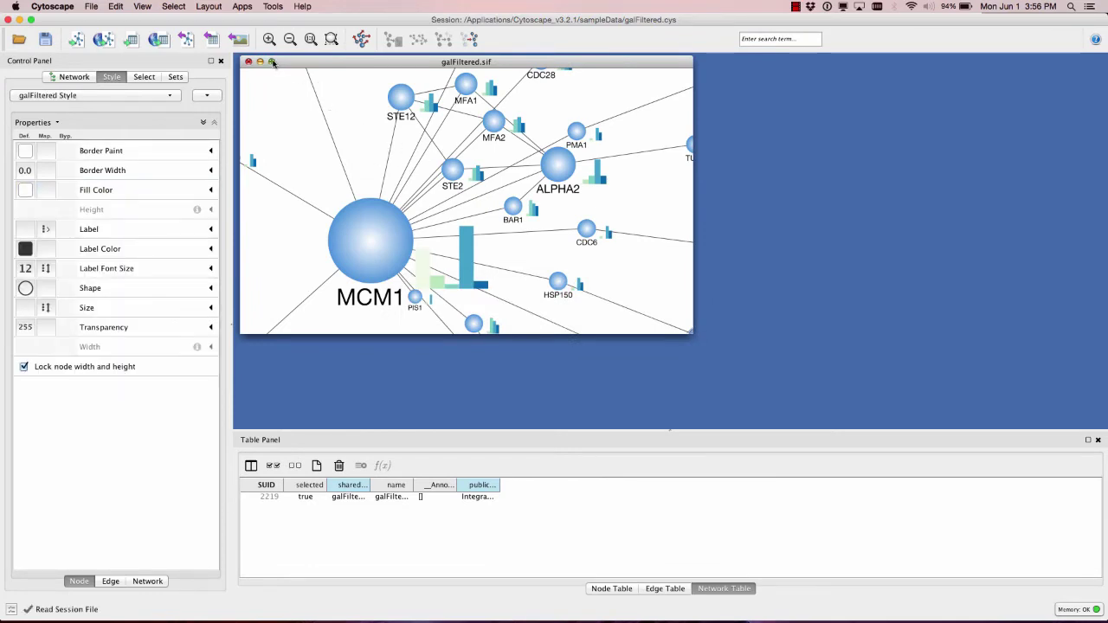
pyautogui.click(272, 61)
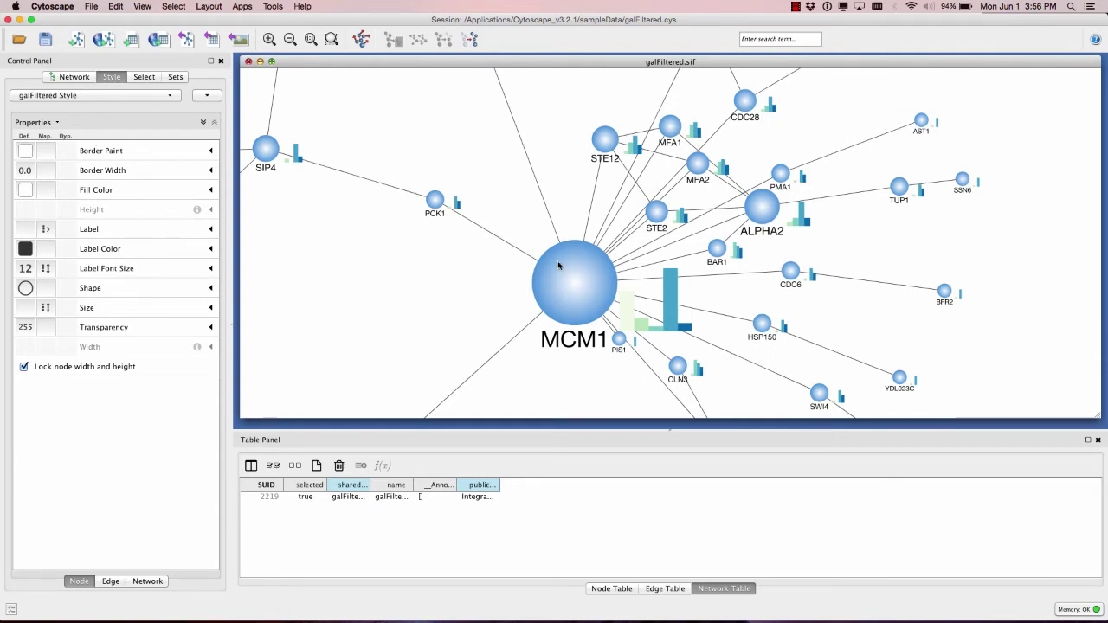
# Select the MCM1 hub with its surrounding nodes and show their data in the Node Table.
pyautogui.scroll(4, 558, 260)
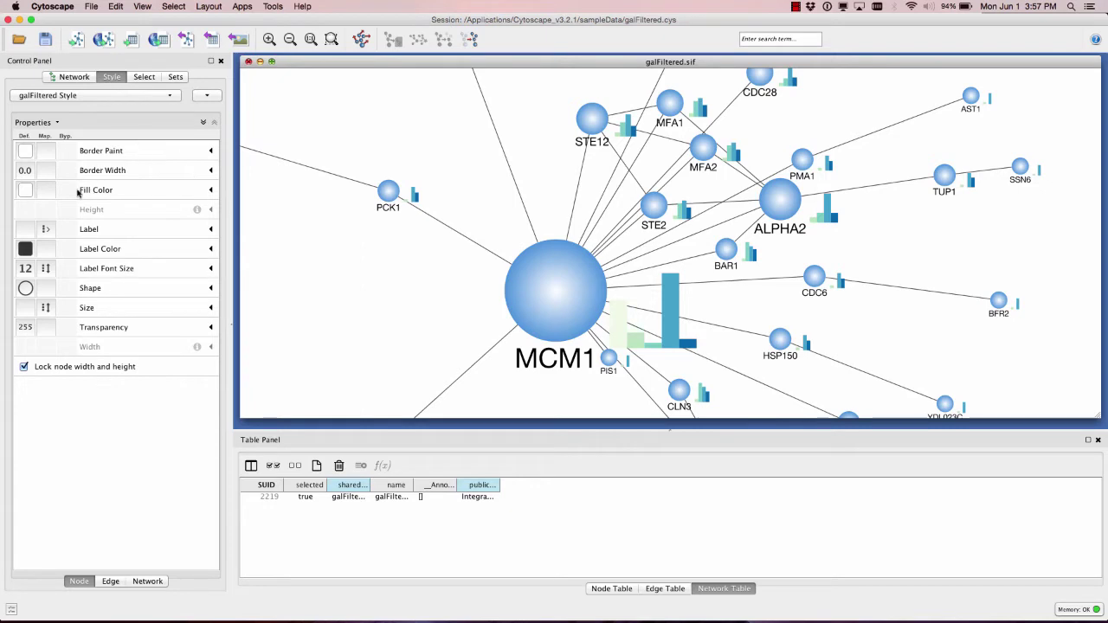
pyautogui.click(210, 193)
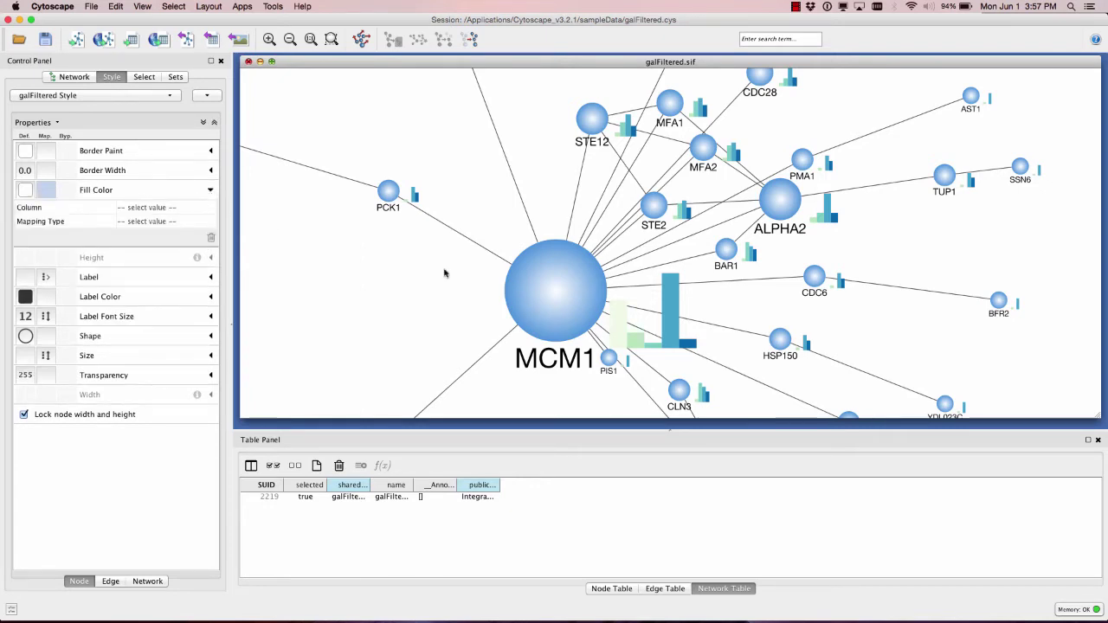
pyautogui.moveTo(355, 125); pyautogui.dragTo(794, 378)
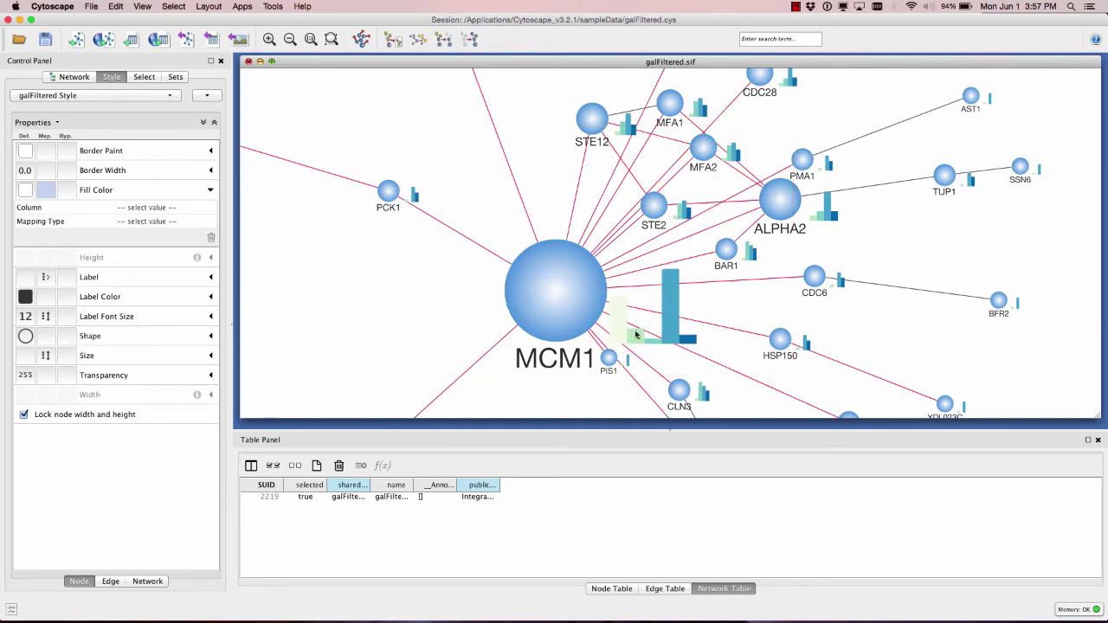
pyautogui.click(606, 591)
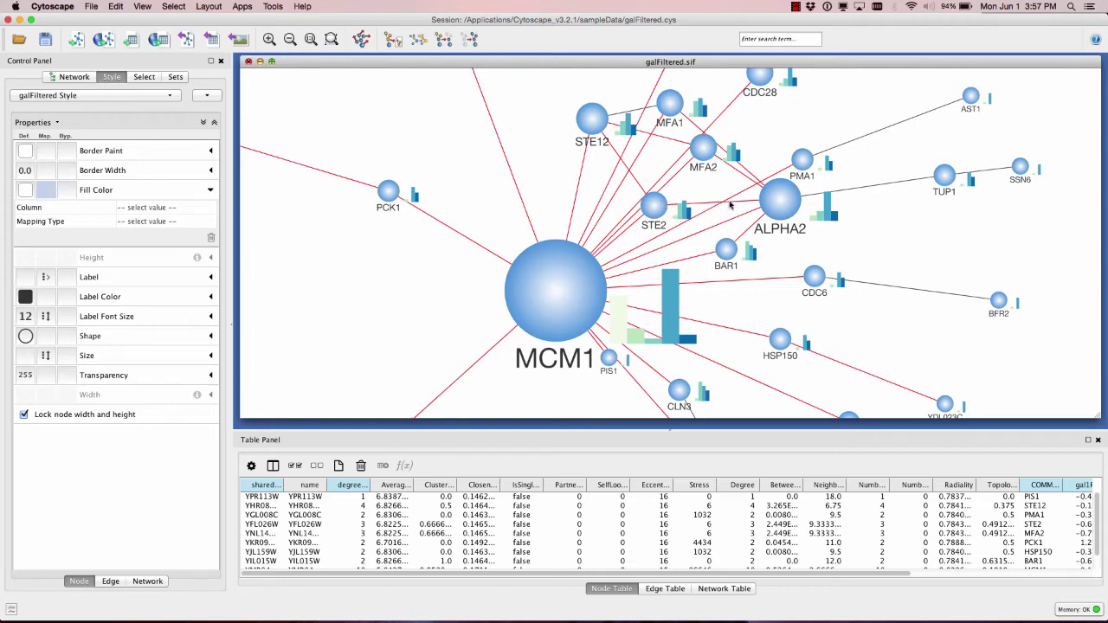
# Move the selected nodes slightly upward by STE2, shift MCM1 up and to the left, and clear the selection.
pyautogui.scroll(5, 743, 175)
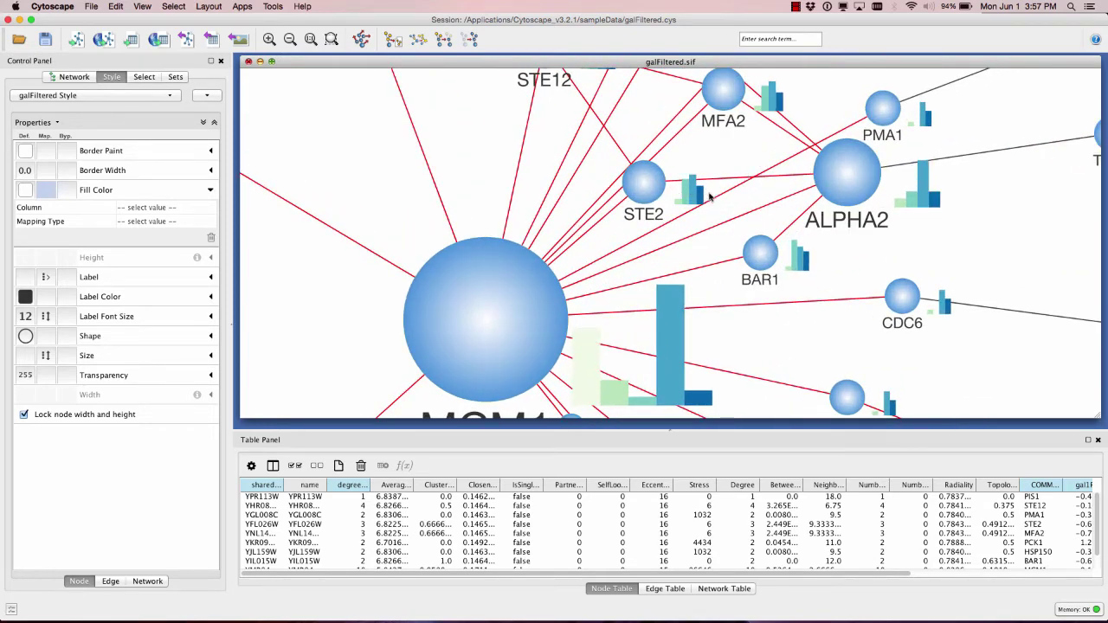
pyautogui.moveTo(645, 188); pyautogui.dragTo(655, 158)
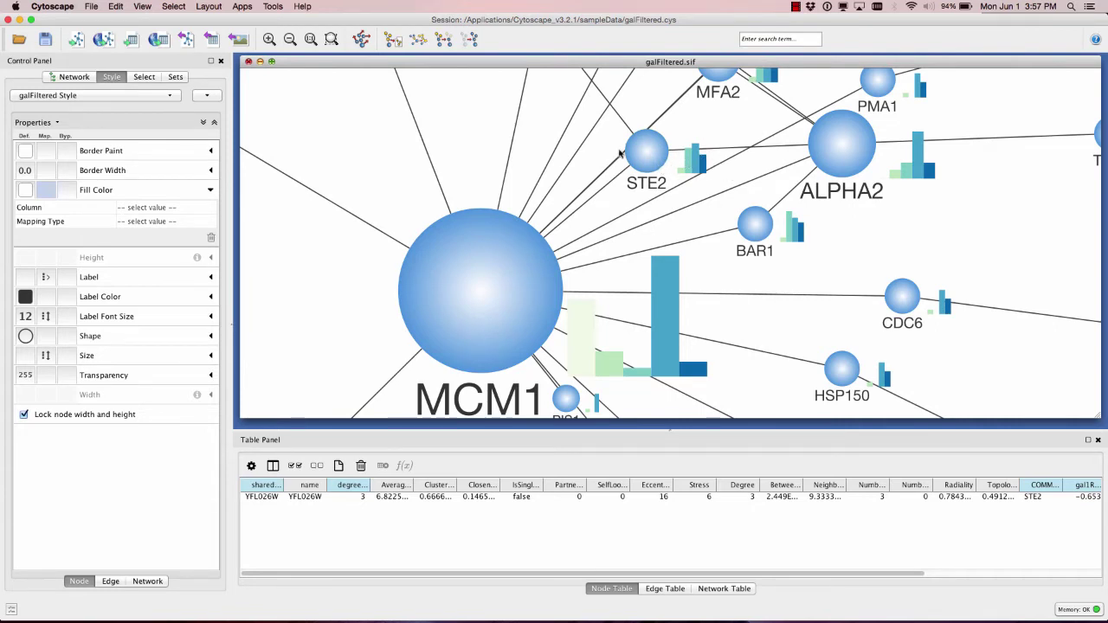
pyautogui.moveTo(477, 300); pyautogui.dragTo(441, 253)
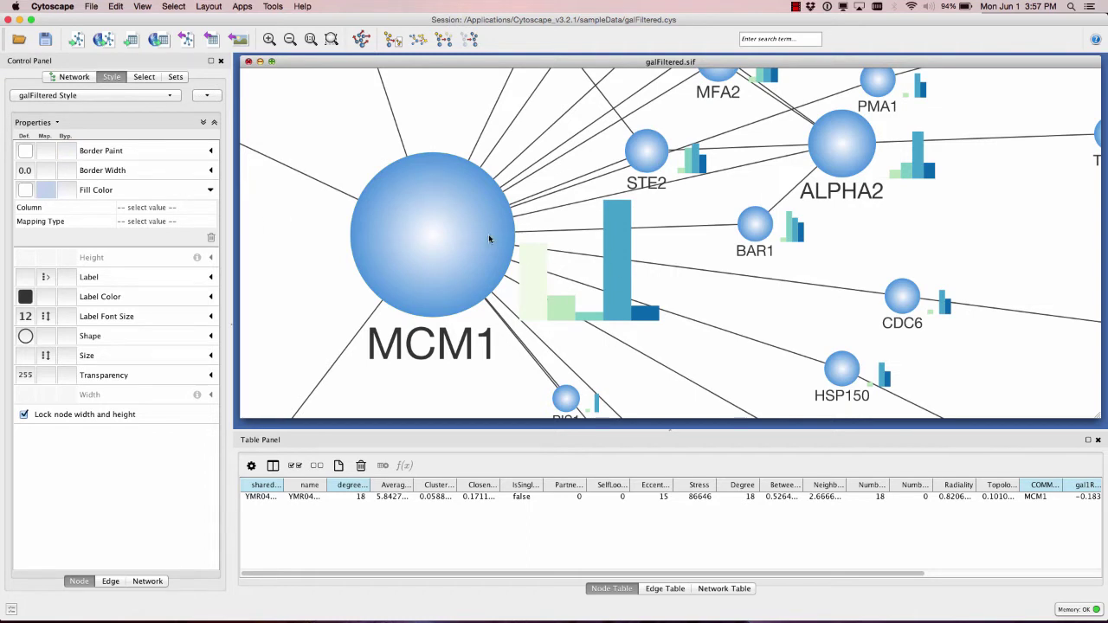
pyautogui.click(359, 161)
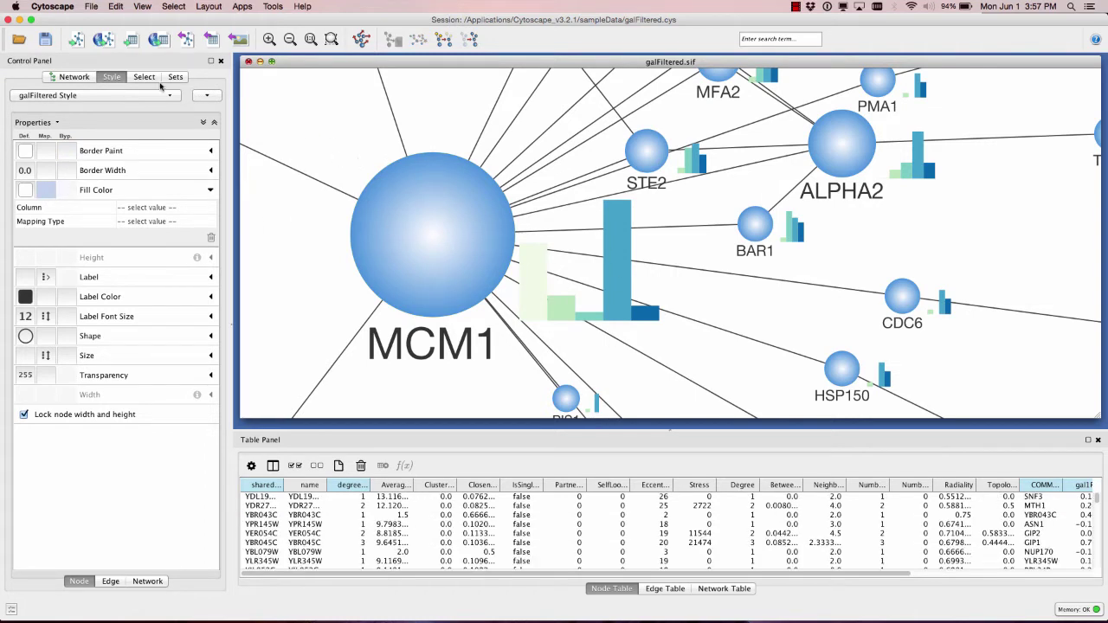
# Apply the Big Labels visual style to the galFiltered network.
pyautogui.click(131, 95)
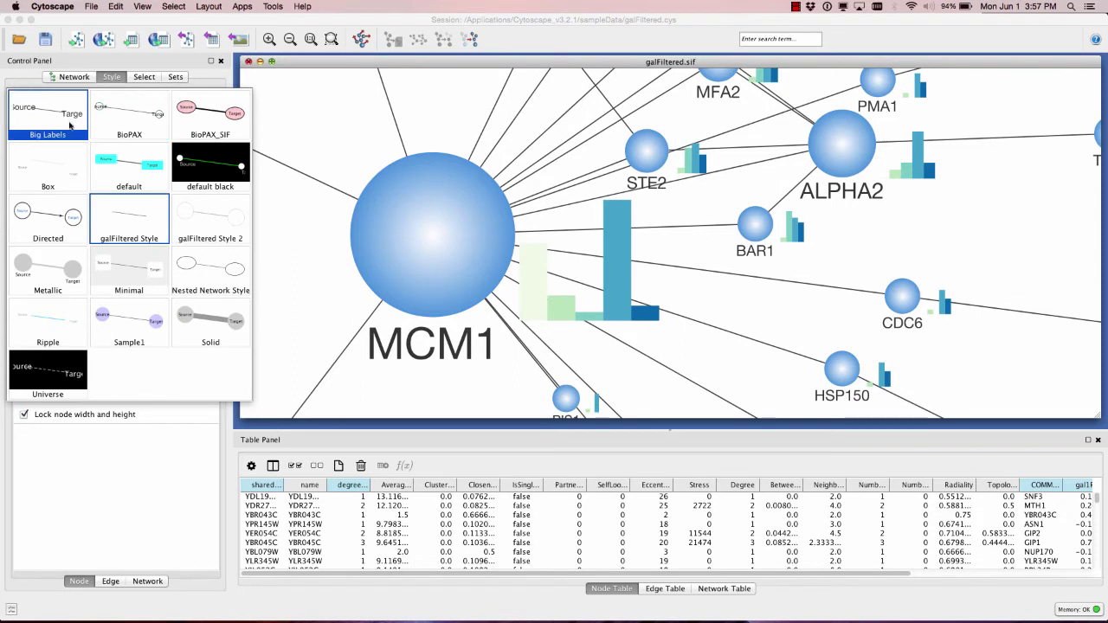
pyautogui.click(71, 113)
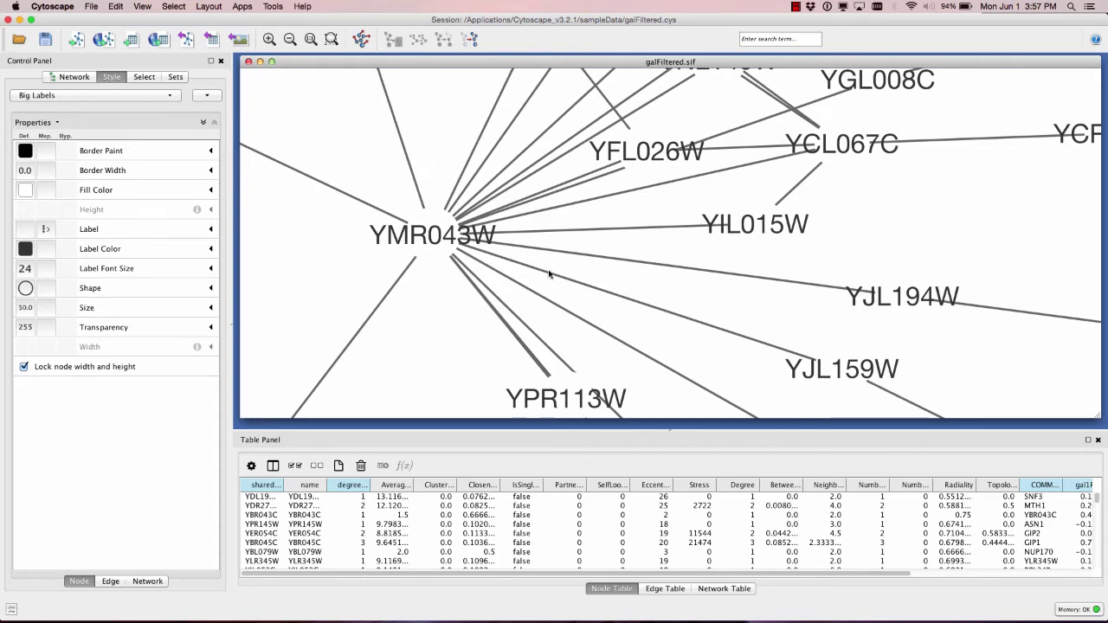
pyautogui.scroll(5, 549, 274)
pyautogui.scroll(-5, 549, 274)
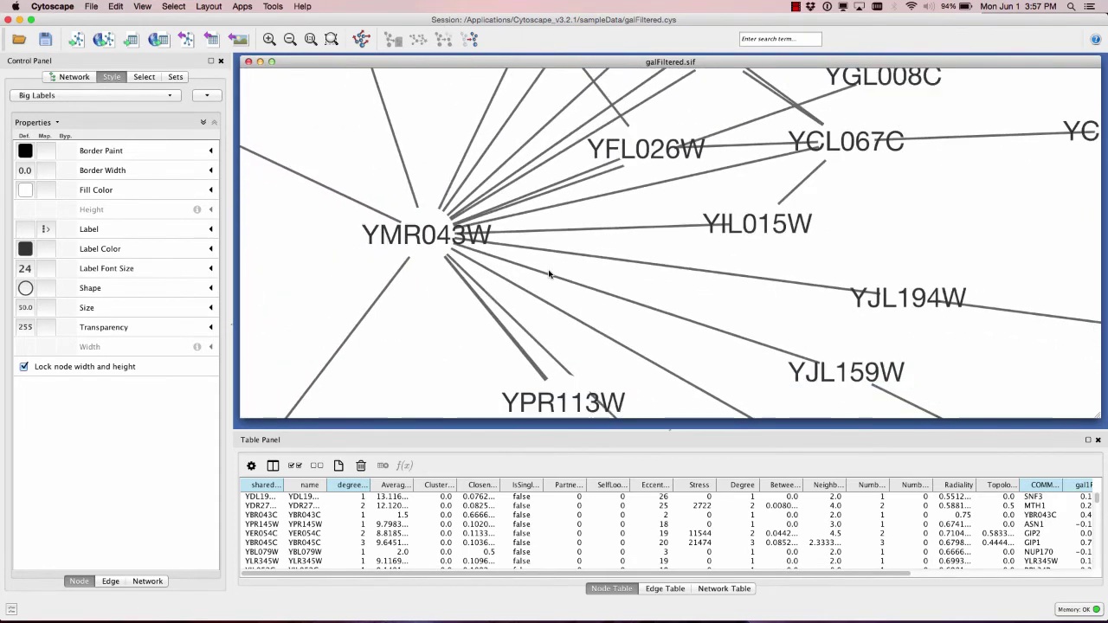
pyautogui.scroll(-3, 549, 274)
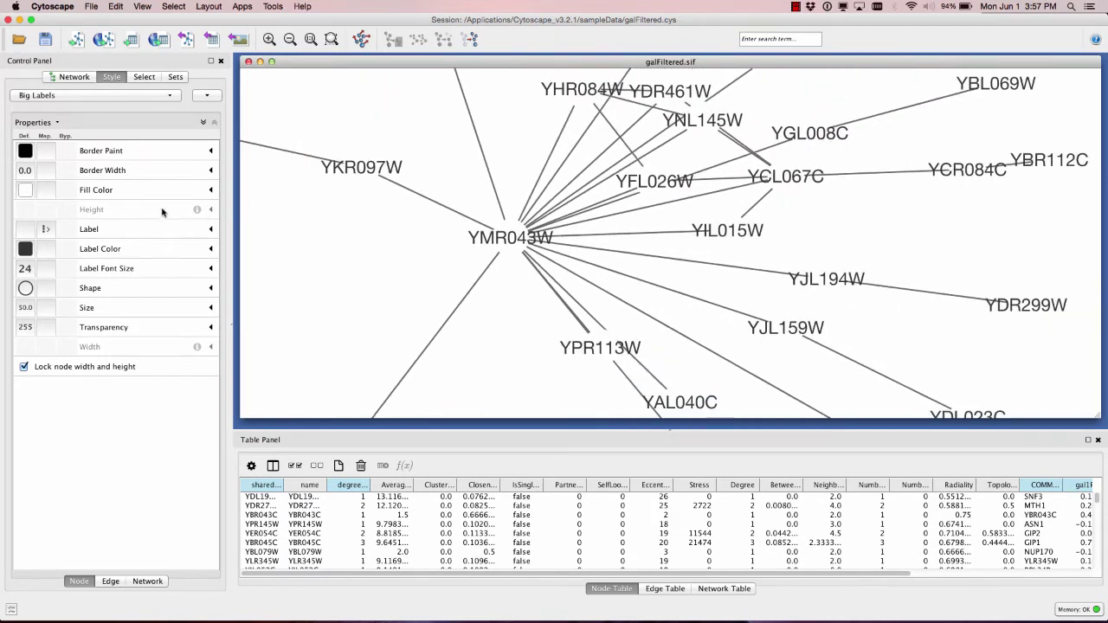
# Map the node Fill Color to the Degree column using Continuous Mapping.
pyautogui.click(210, 191)
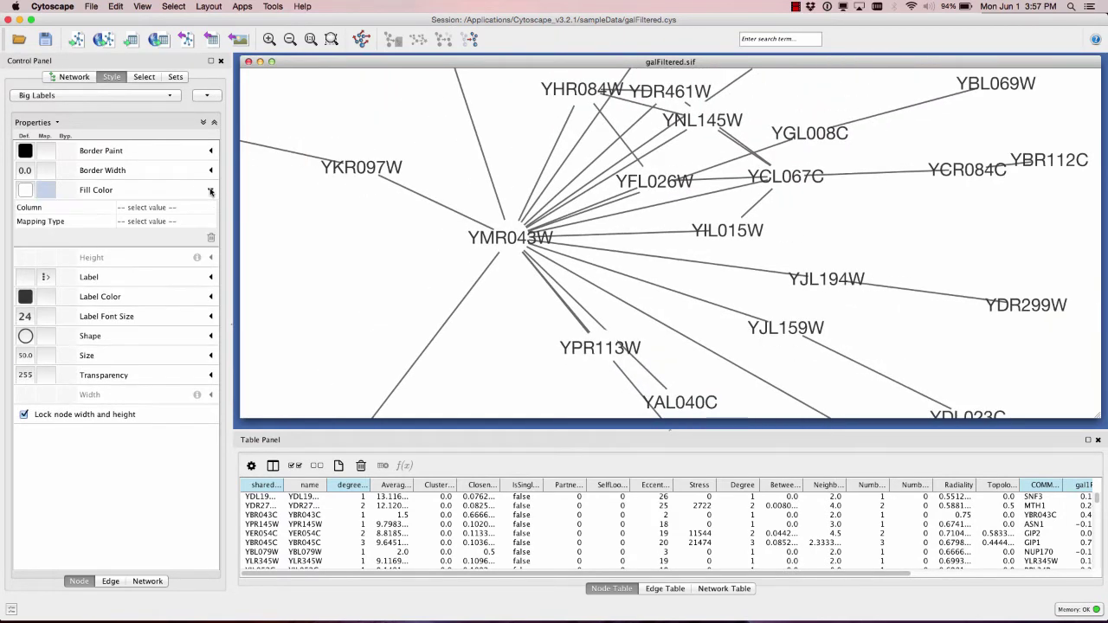
pyautogui.click(147, 207)
pyautogui.click(148, 207)
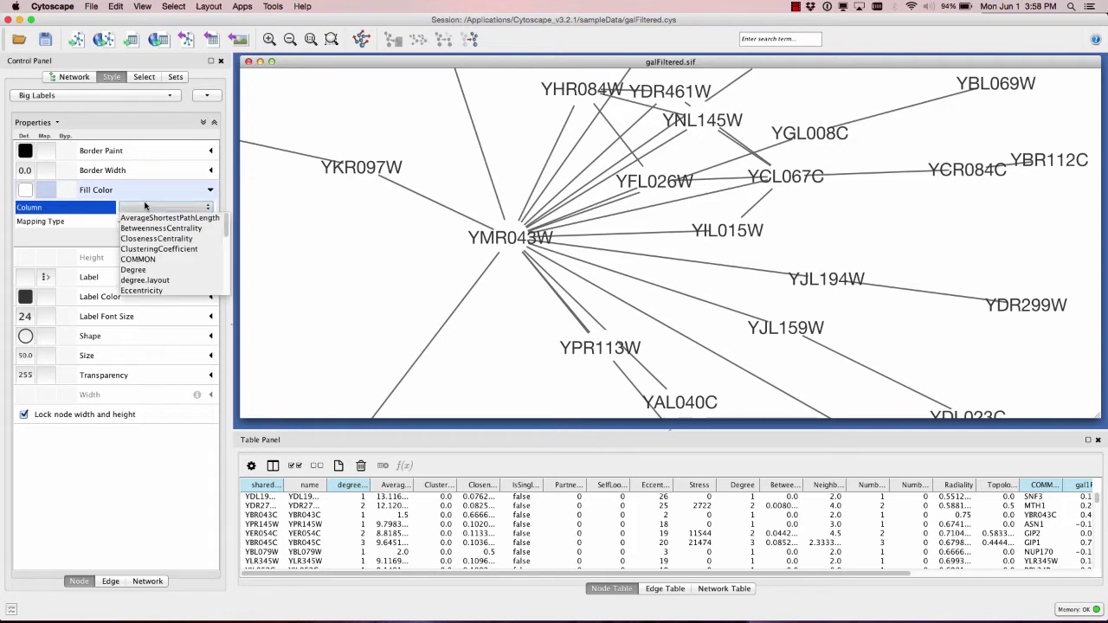
pyautogui.click(142, 270)
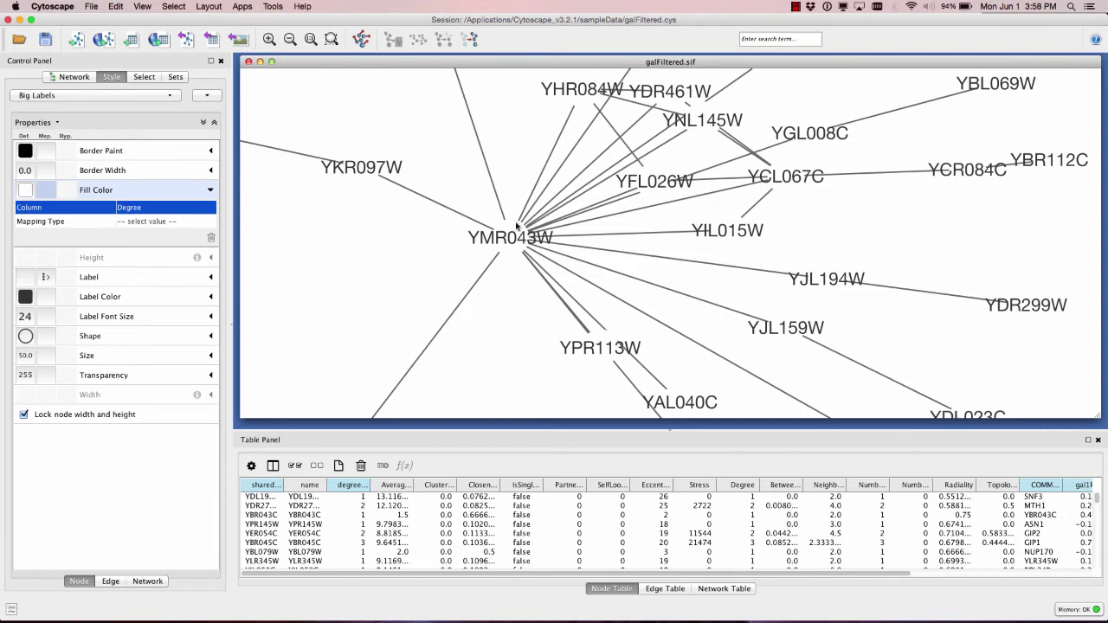
pyautogui.click(139, 222)
pyautogui.click(139, 222)
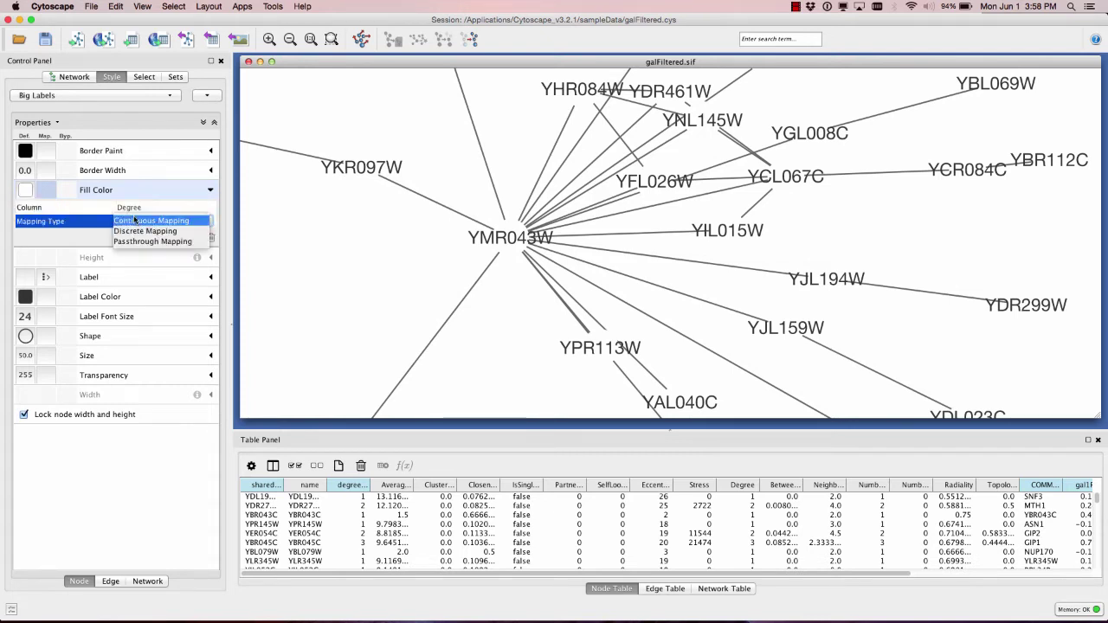
pyautogui.click(136, 221)
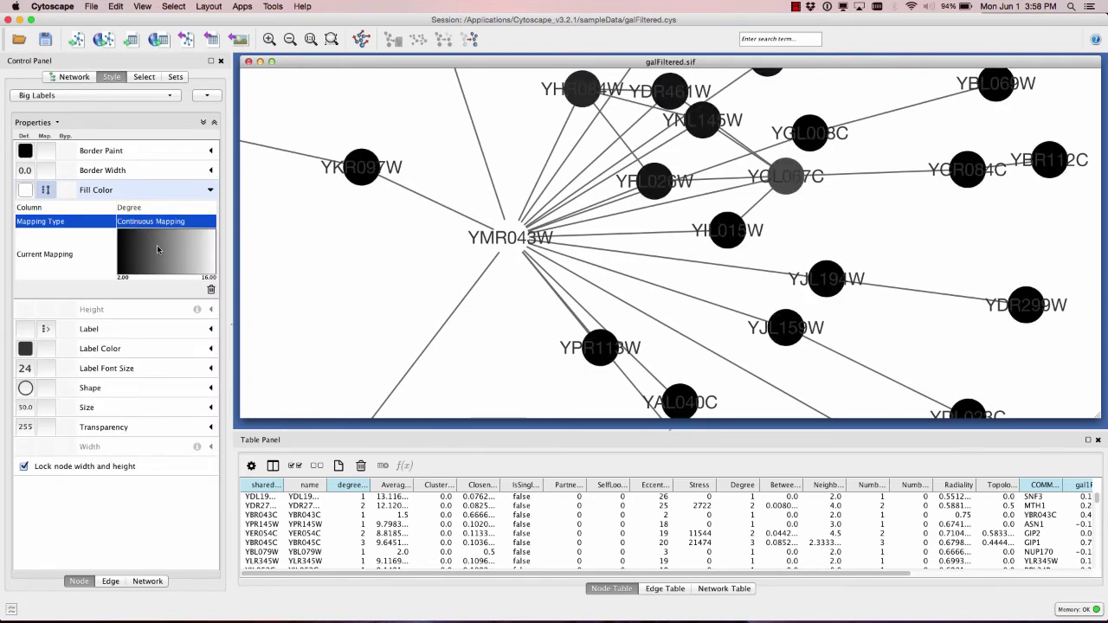
# In the Fill Color mapping gradient, set the handle at degree 2 to light purple and the handle at 16 to red.
pyautogui.click(157, 251)
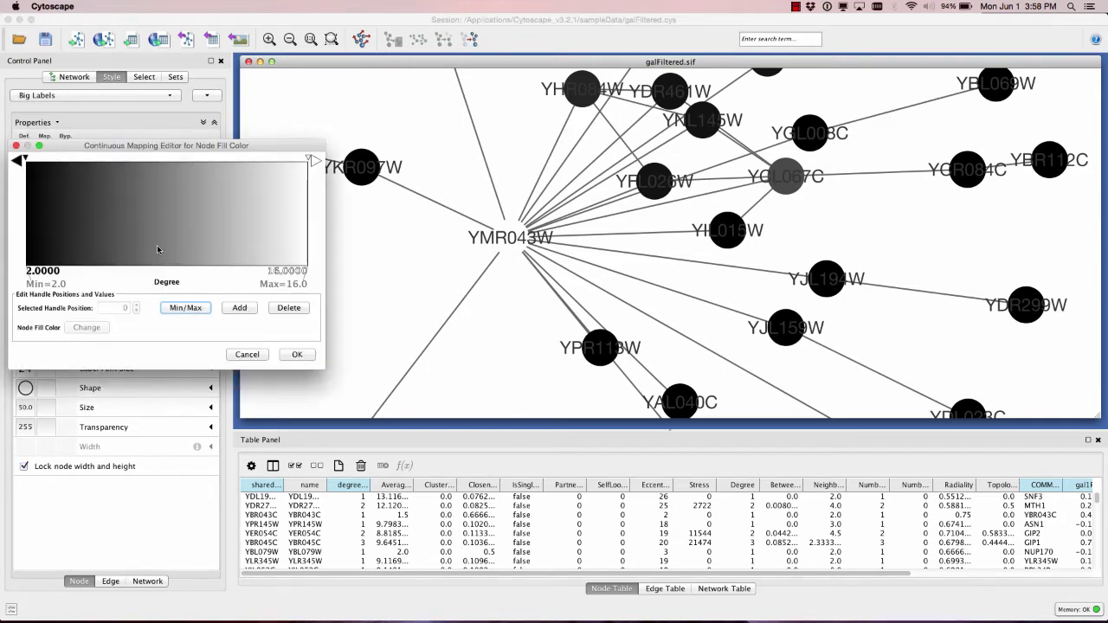
pyautogui.click(25, 162)
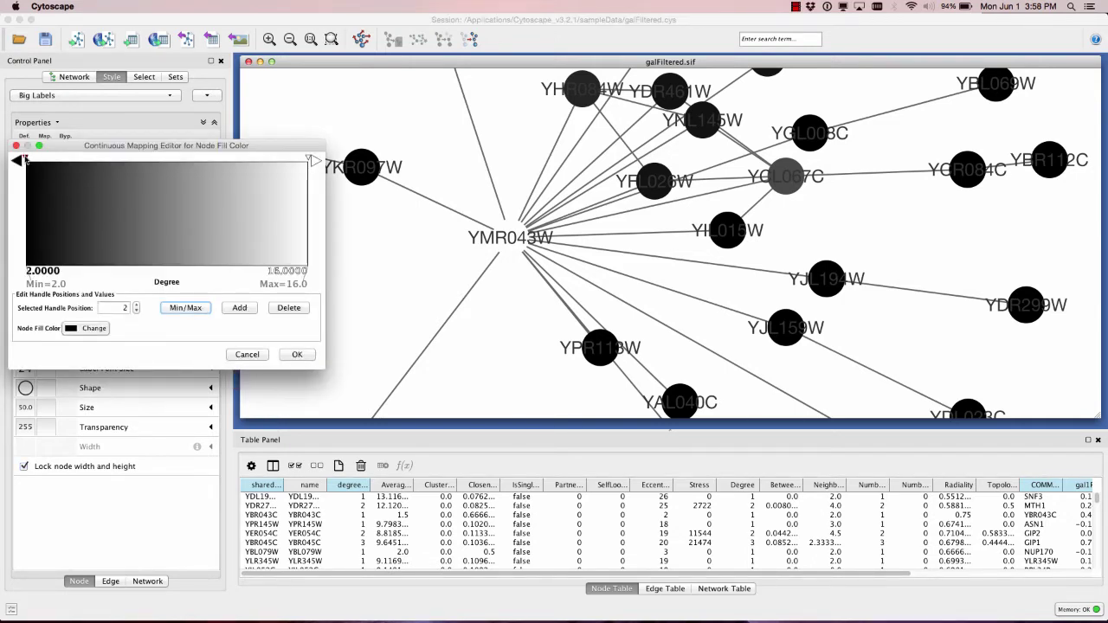
pyautogui.doubleClick(25, 162)
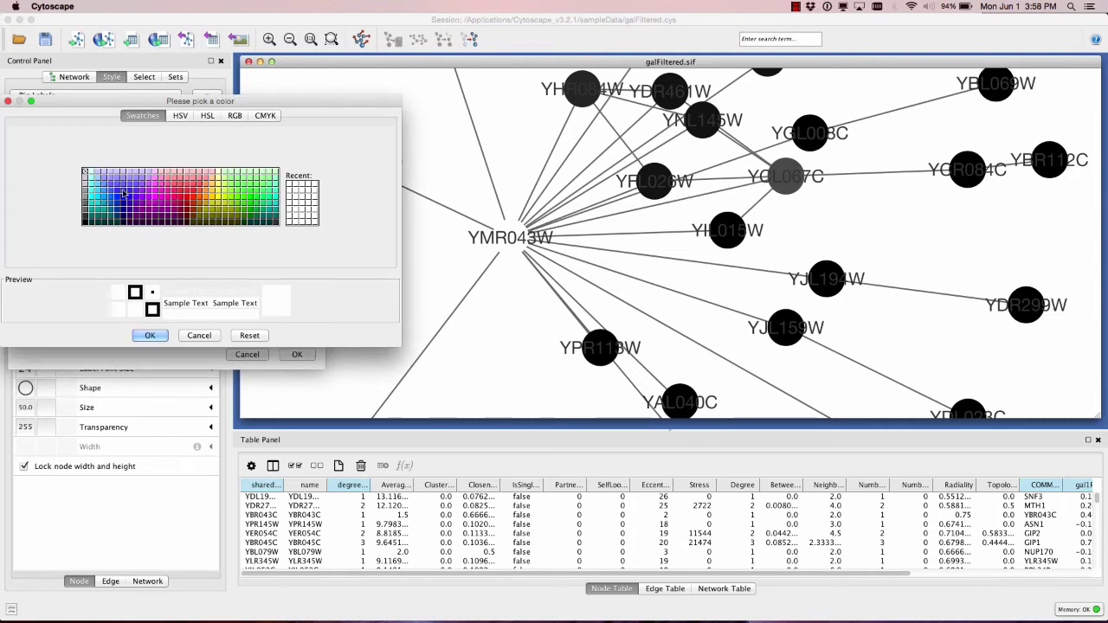
pyautogui.click(122, 177)
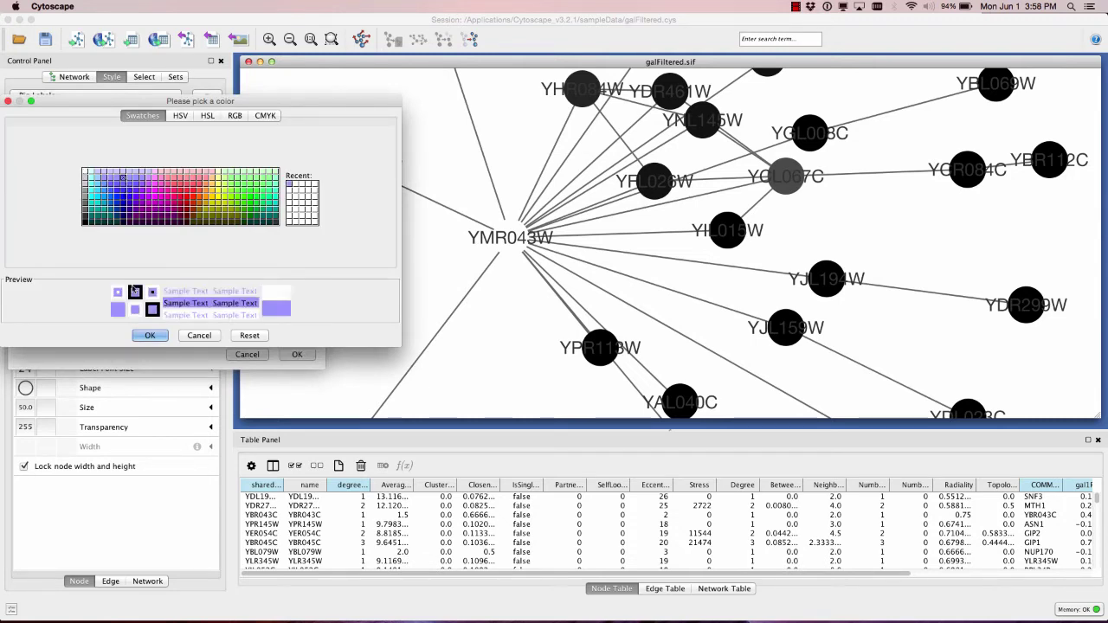
pyautogui.click(152, 335)
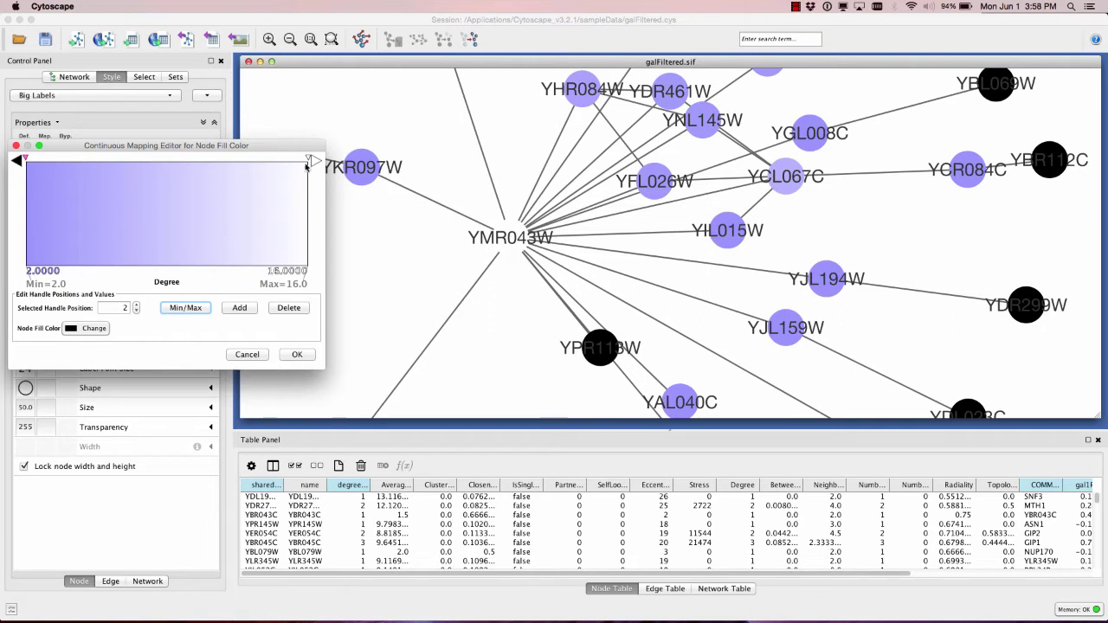
pyautogui.click(93, 328)
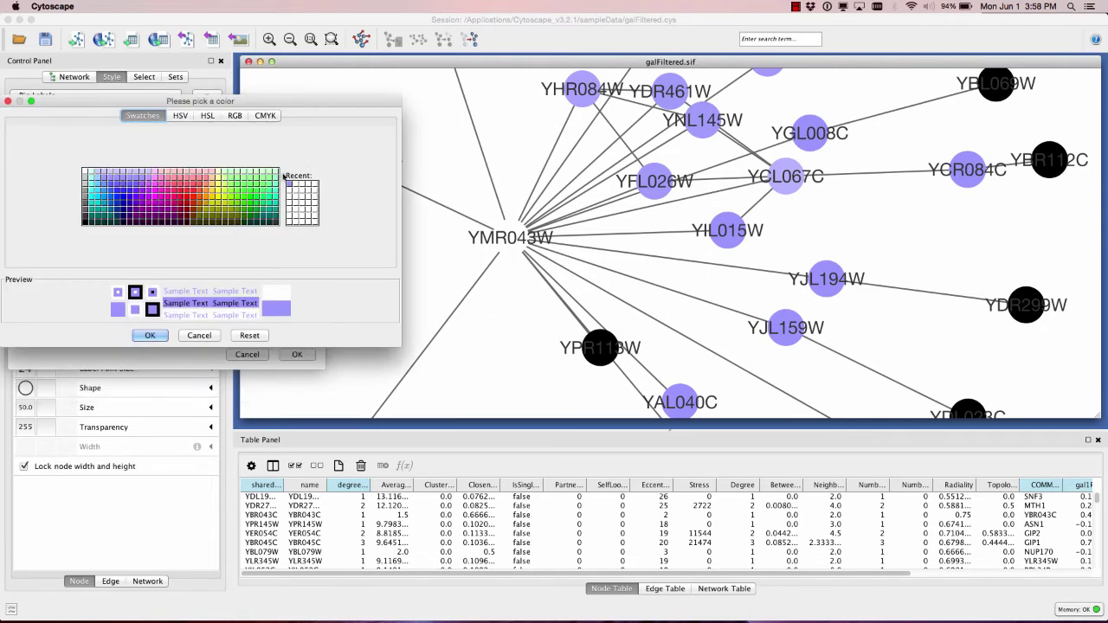
pyautogui.click(183, 198)
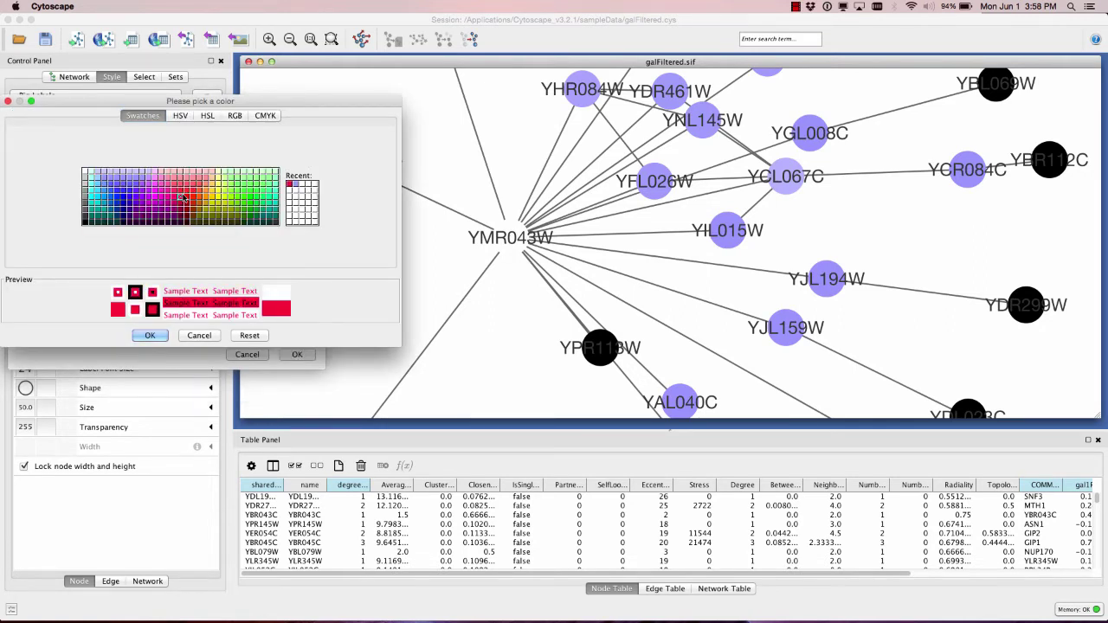
pyautogui.click(150, 335)
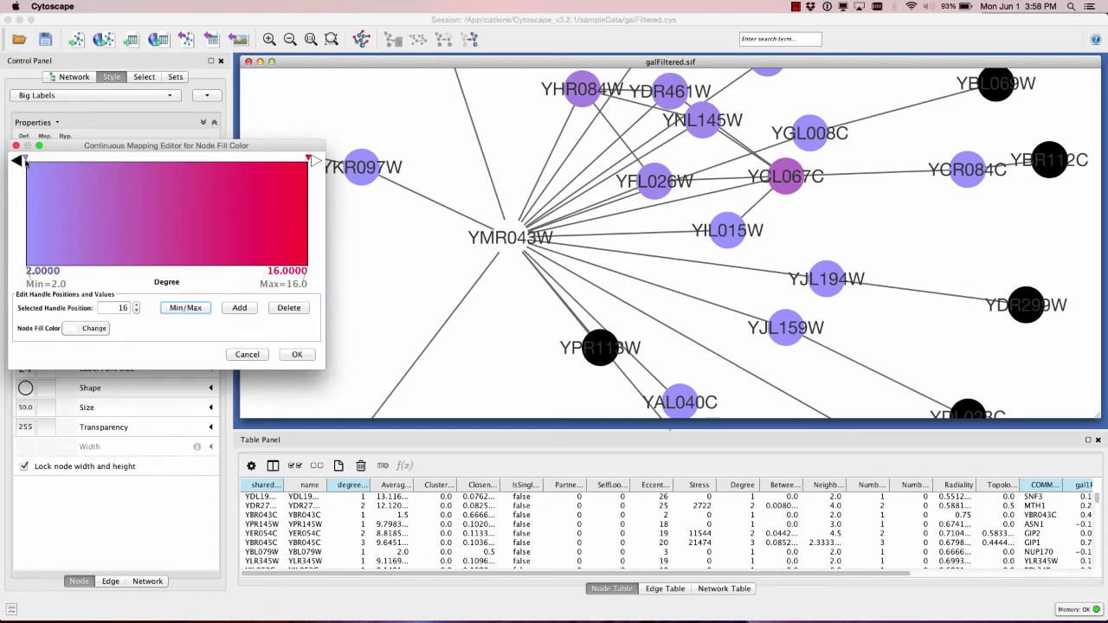
pyautogui.click(18, 161)
pyautogui.click(35, 275)
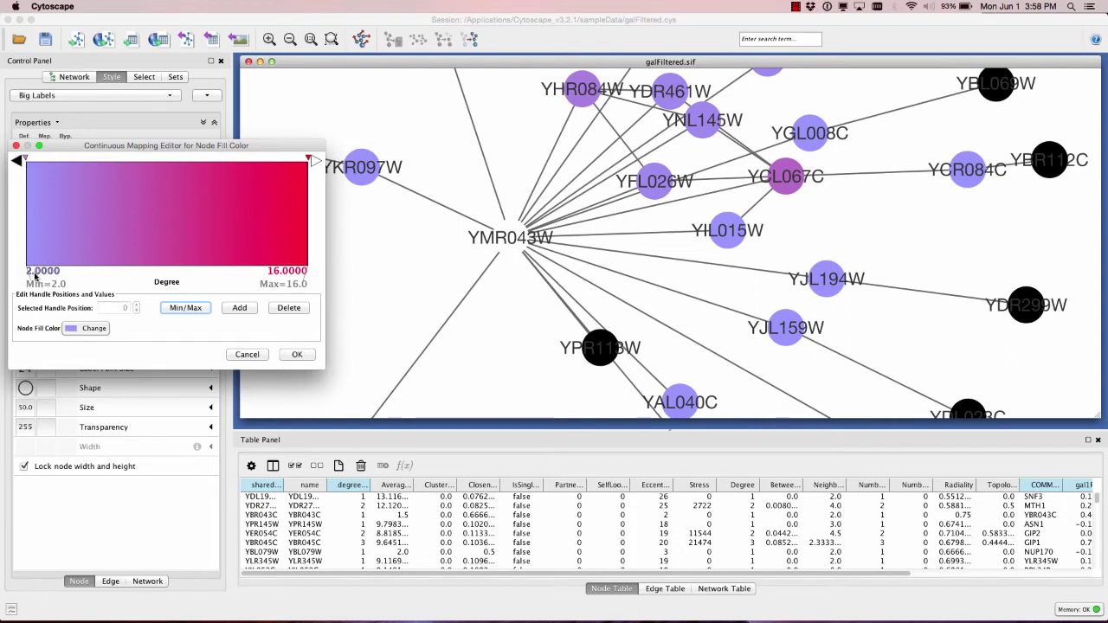
pyautogui.doubleClick(26, 160)
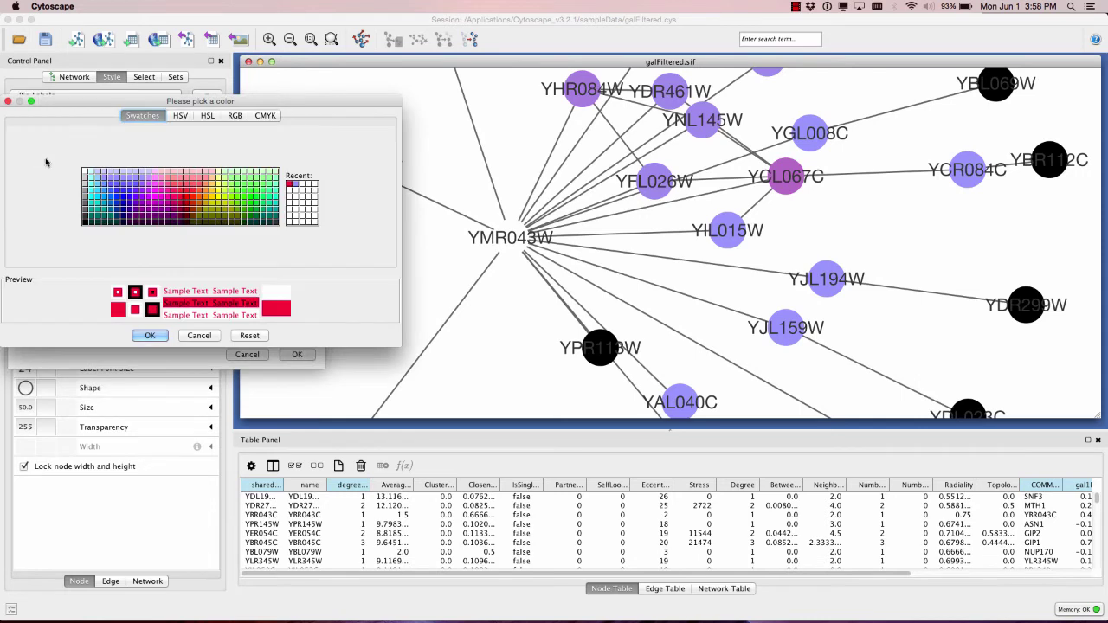
pyautogui.click(199, 336)
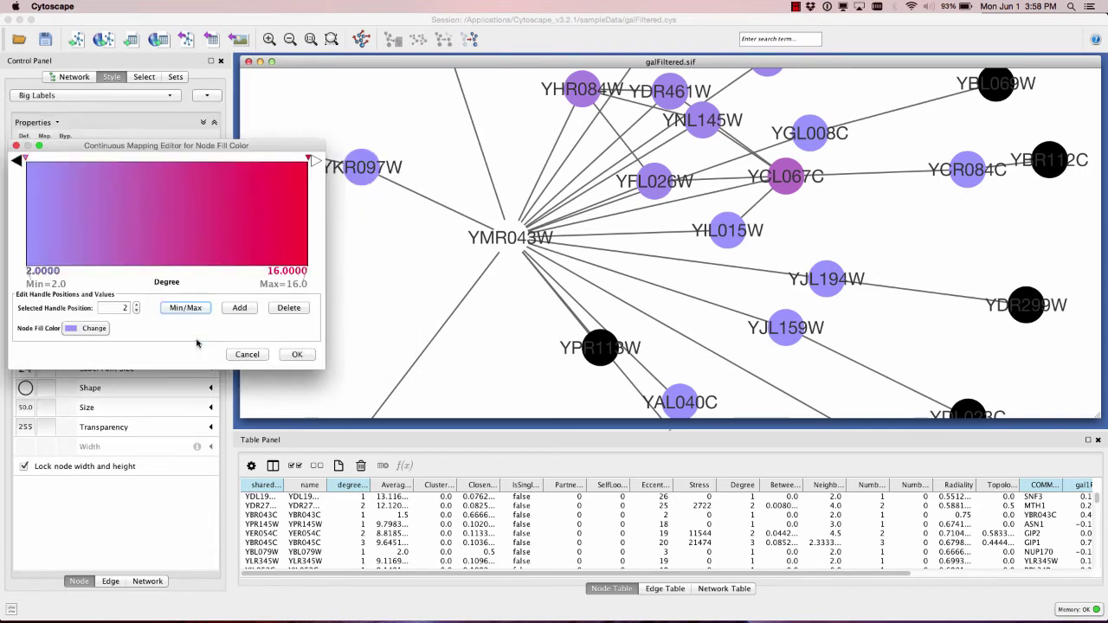
pyautogui.click(28, 274)
pyautogui.moveTo(26, 160)
pyautogui.mouseDown()
pyautogui.moveTo(38, 158)
pyautogui.moveTo(17, 161)
pyautogui.mouseUp()
pyautogui.click(296, 355)
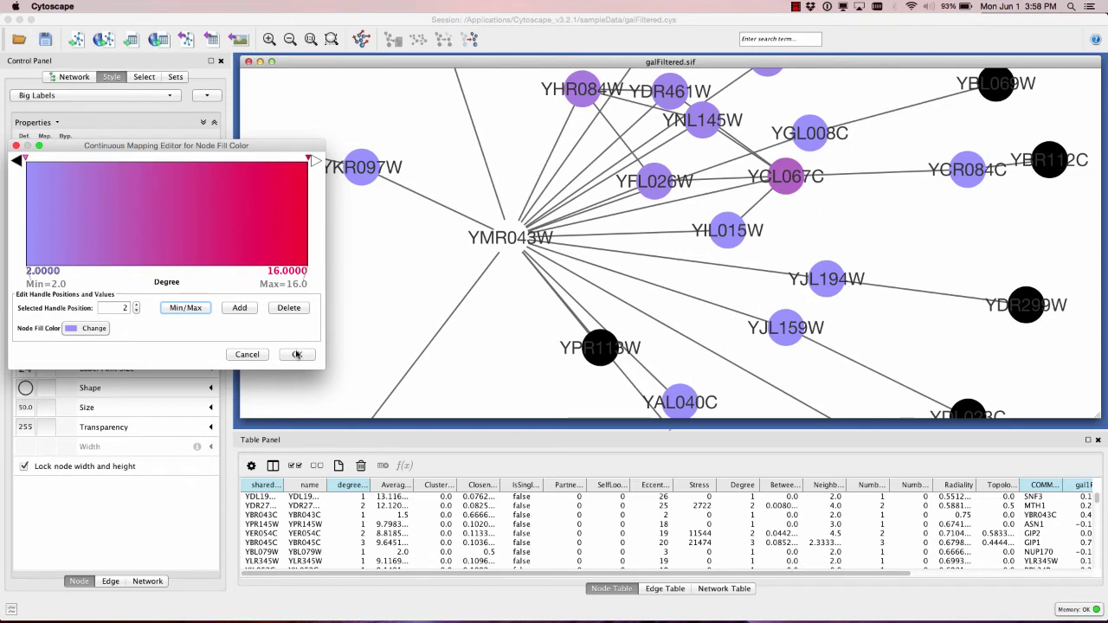
# Set the node color for degrees below the mapping's minimum to pale lavender and accept the gradient.
pyautogui.doubleClick(18, 161)
pyautogui.click(117, 173)
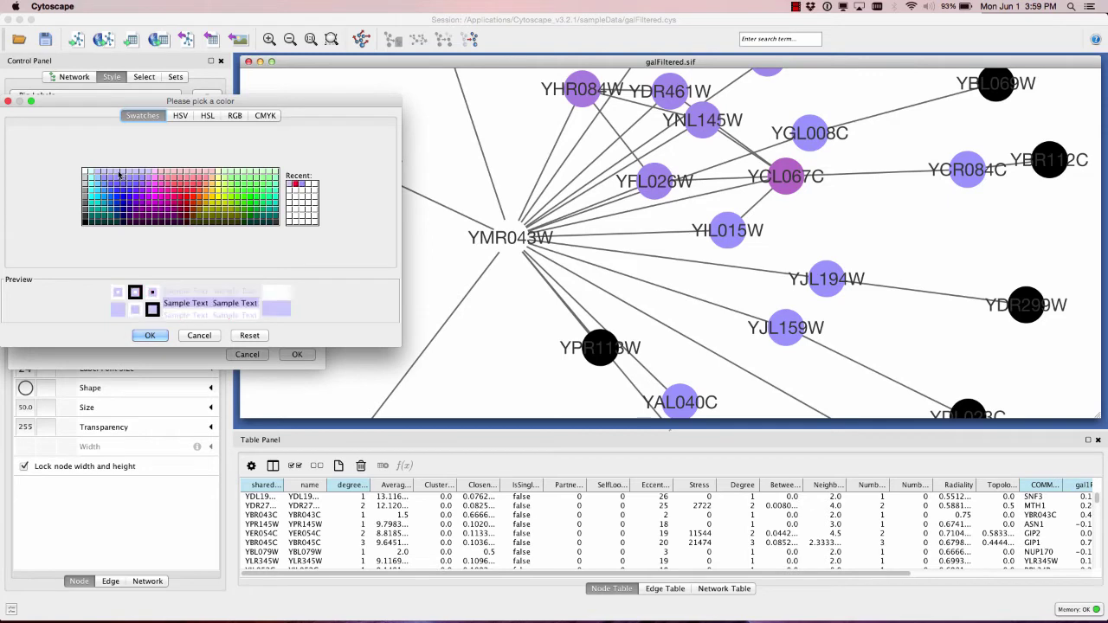
pyautogui.click(150, 335)
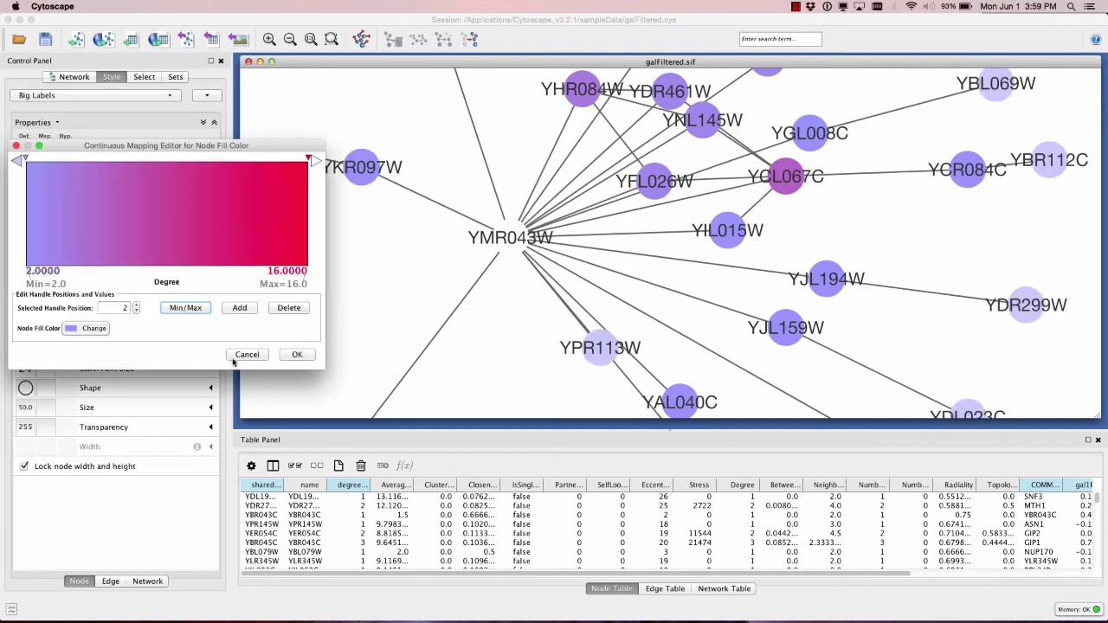
pyautogui.click(297, 356)
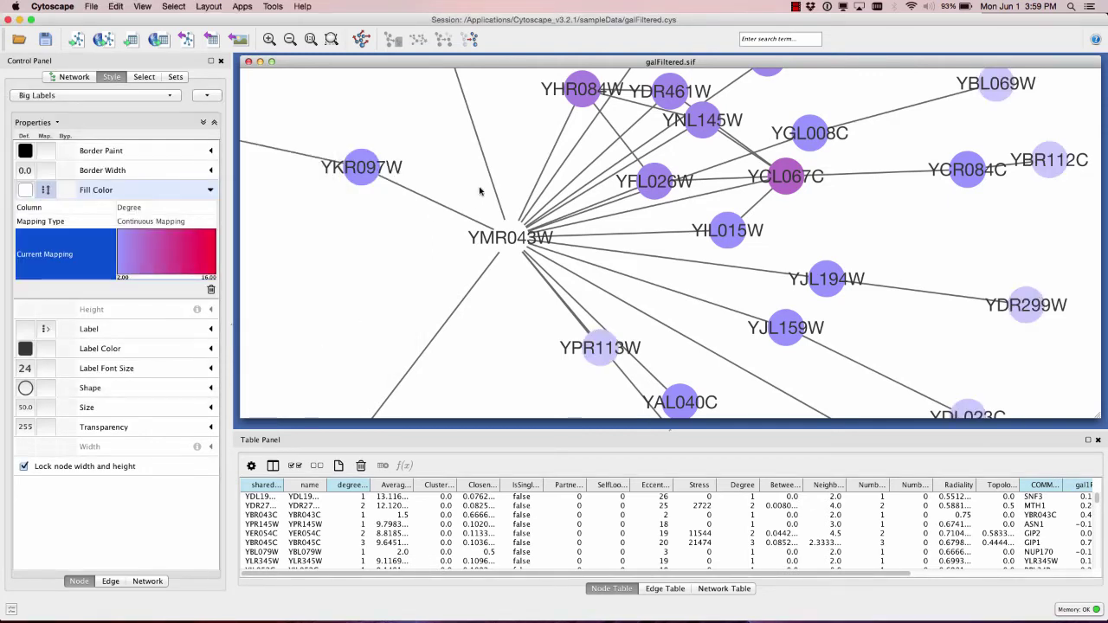
pyautogui.scroll(-10, 567, 235)
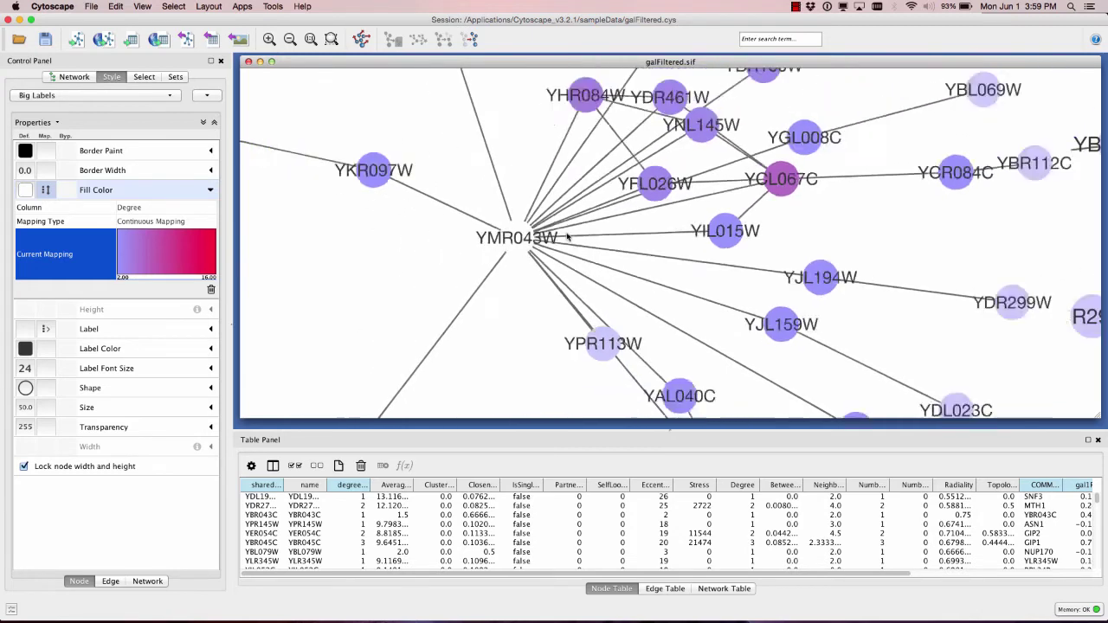
pyautogui.scroll(-5, 567, 237)
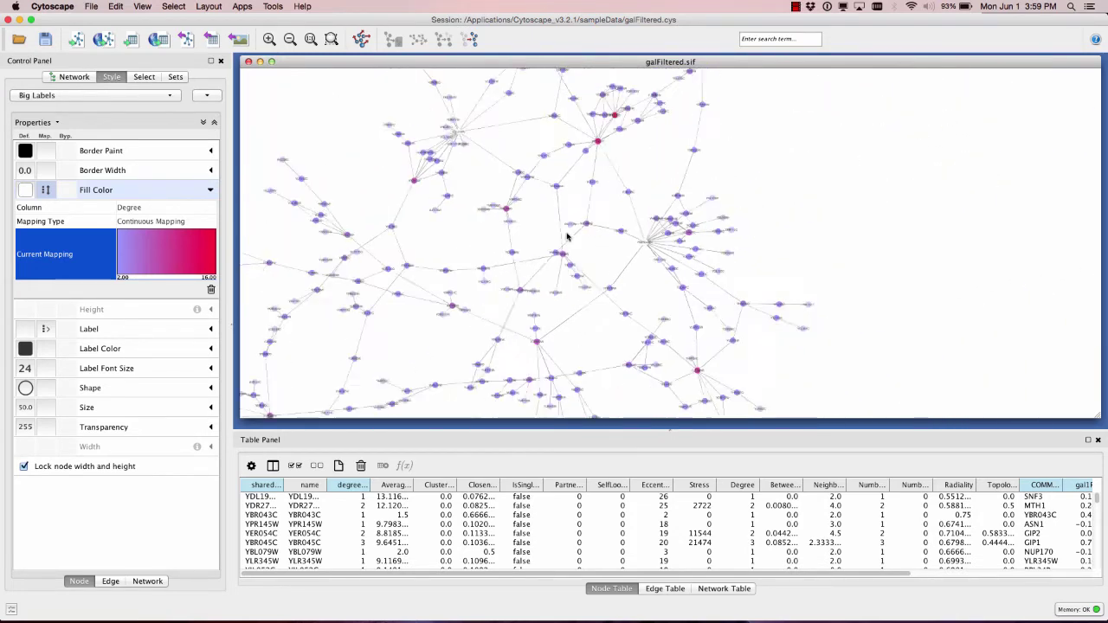
pyautogui.scroll(8, 626, 179)
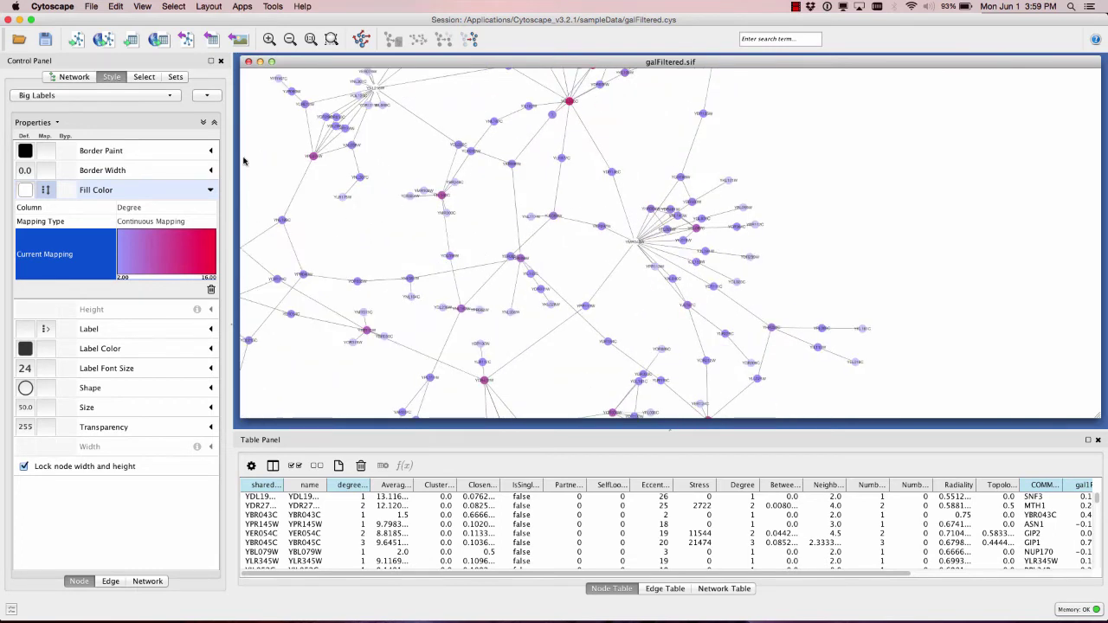
# Show the network list and examine the degree-based node colors around node YGL035C in the network.
pyautogui.click(58, 80)
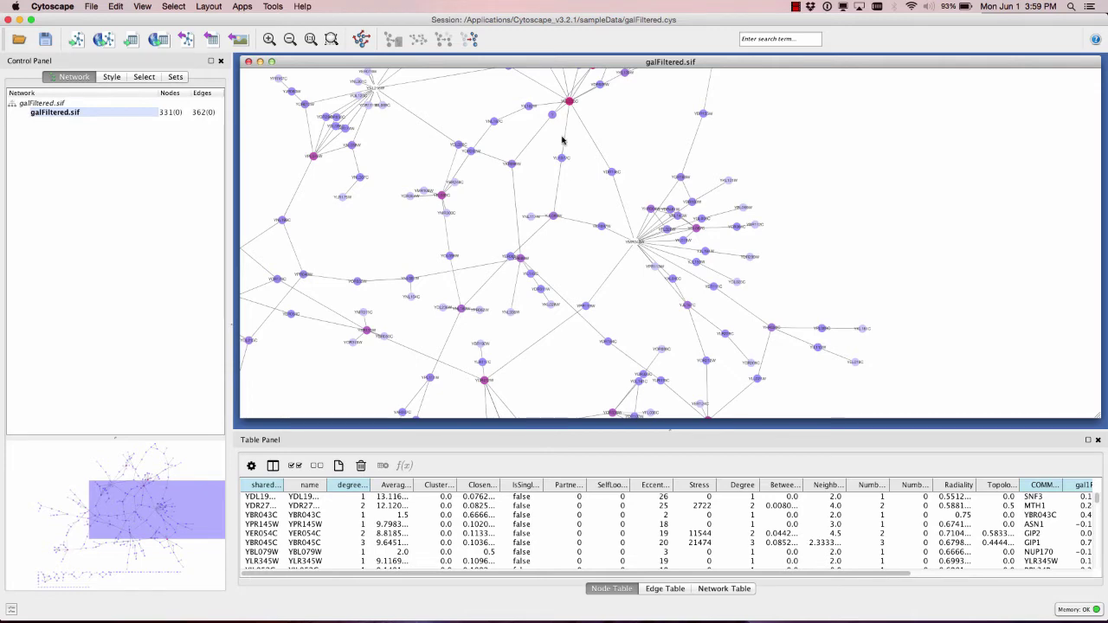
pyautogui.scroll(10, 562, 140)
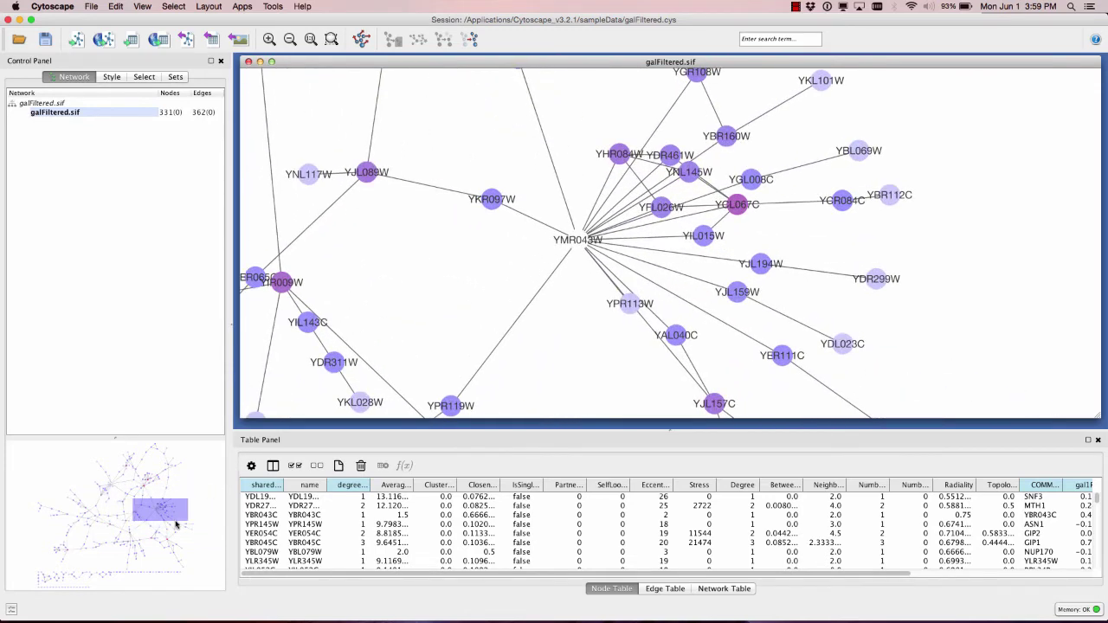
pyautogui.moveTo(168, 517); pyautogui.dragTo(165, 487)
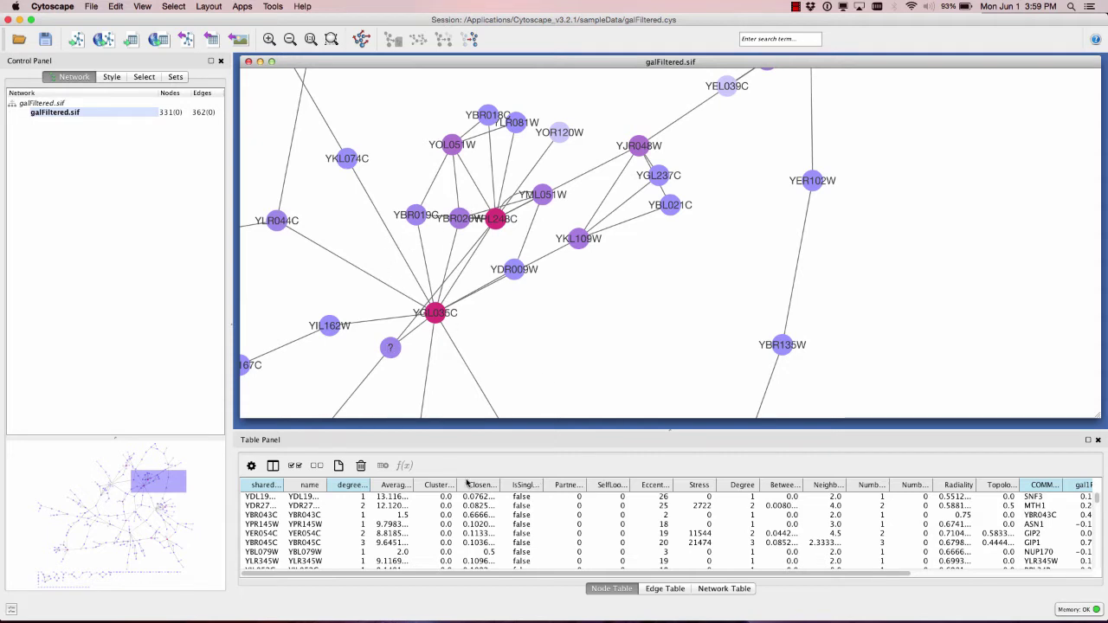
# Sort the node table by Degree in ascending order and detach the Table Panel into an enlarged floating window.
pyautogui.click(741, 487)
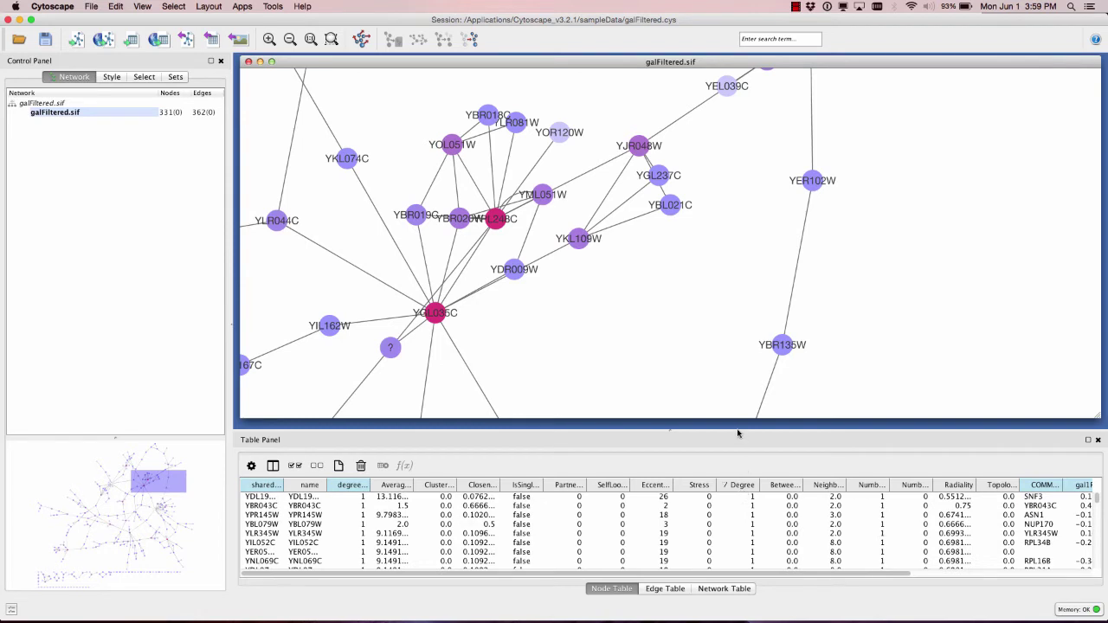
pyautogui.click(1088, 441)
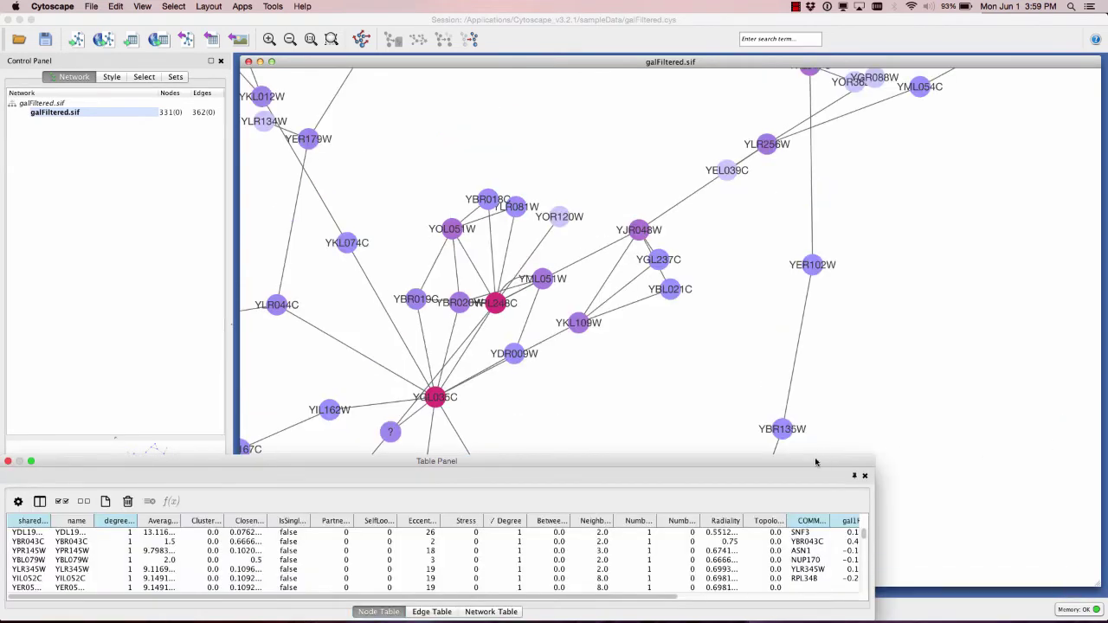
pyautogui.moveTo(816, 463); pyautogui.dragTo(887, 137)
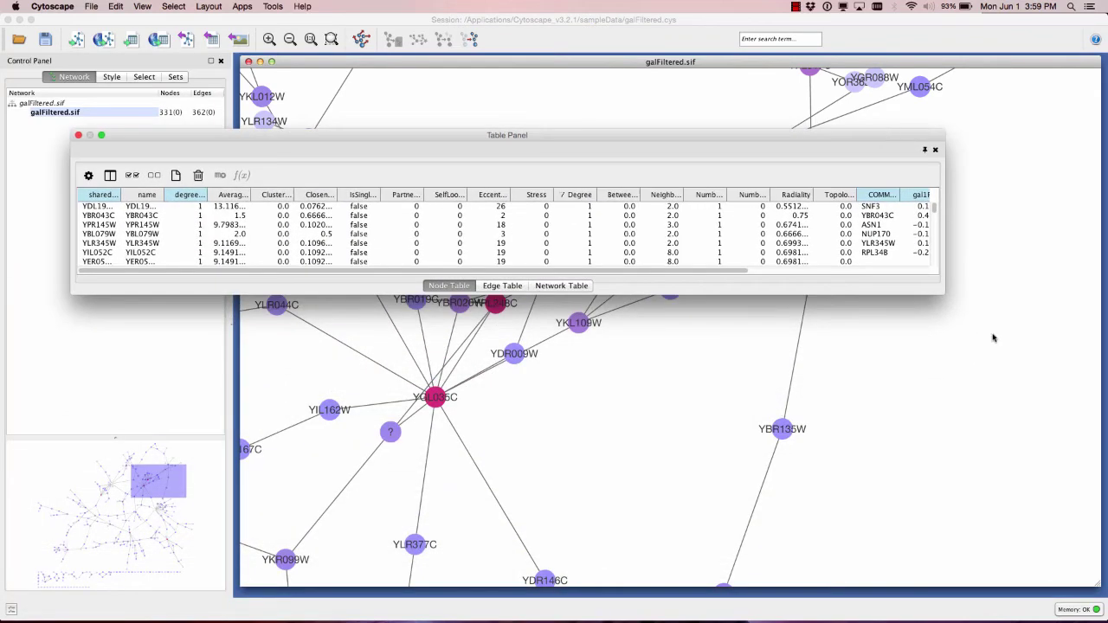
pyautogui.moveTo(938, 296); pyautogui.dragTo(1035, 581)
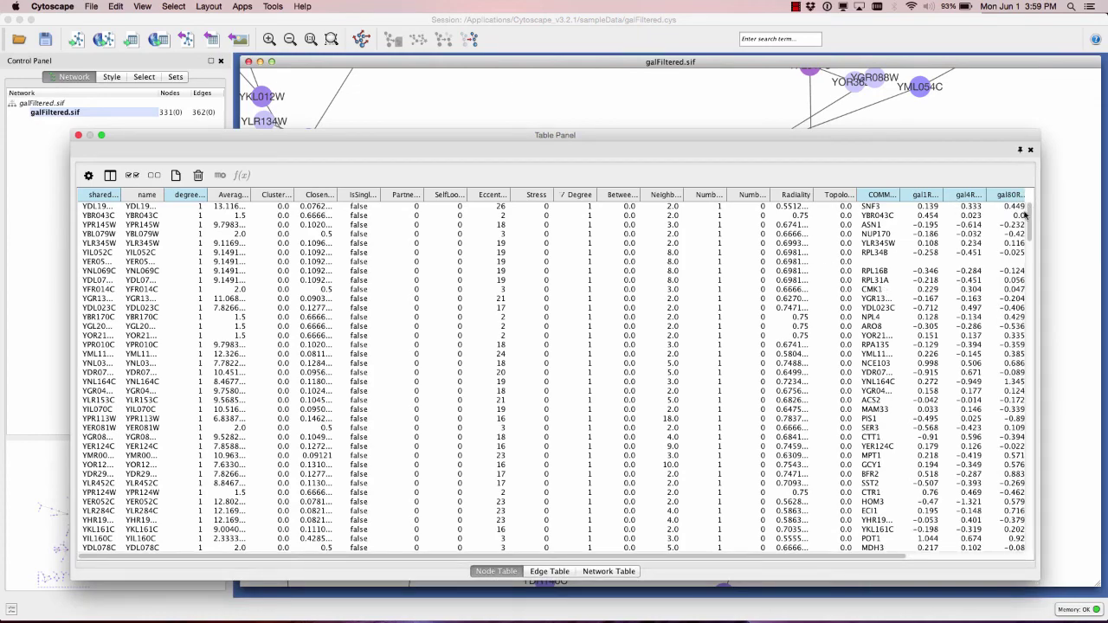
# Compare the node table sorted by Degree in both directions and sorted by Eccentricity.
pyautogui.moveTo(1030, 219); pyautogui.dragTo(1065, 216)
pyautogui.click(580, 195)
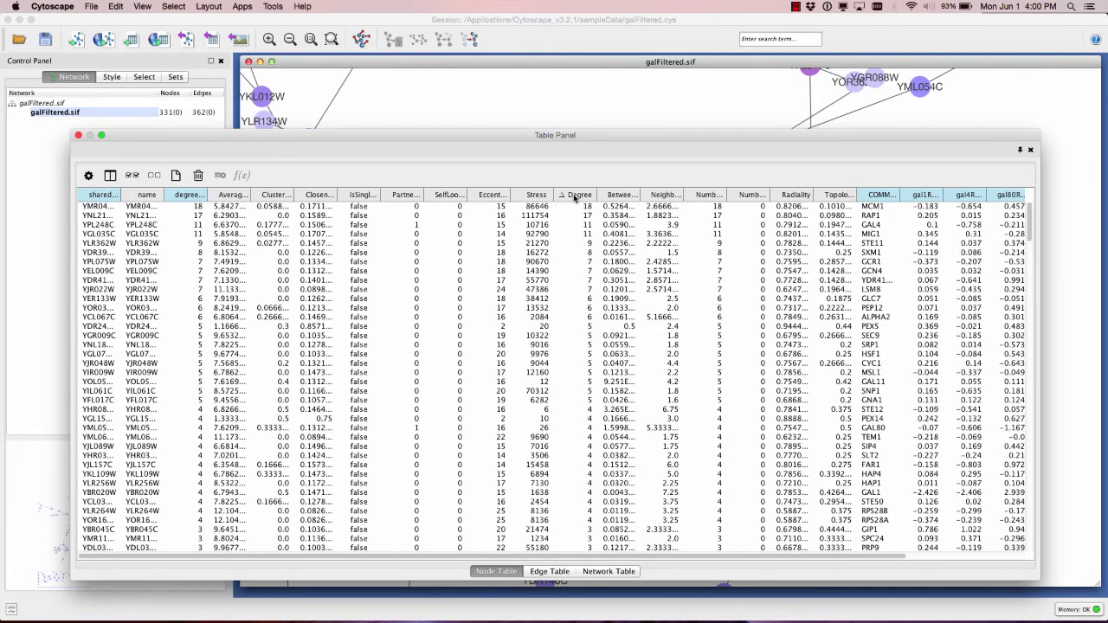
pyautogui.click(574, 197)
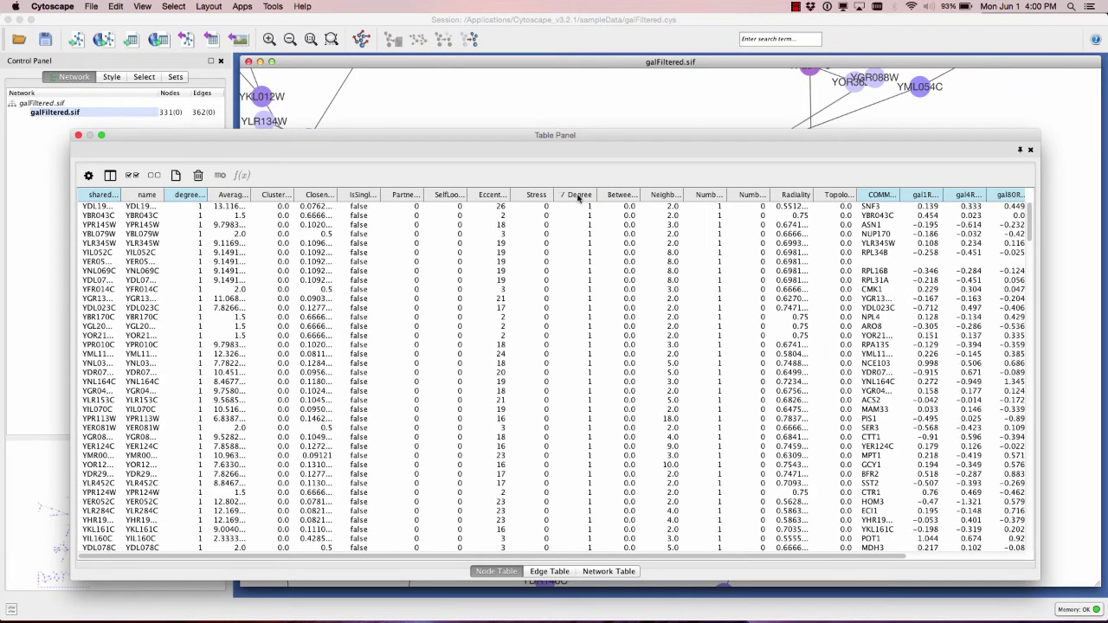
pyautogui.click(579, 198)
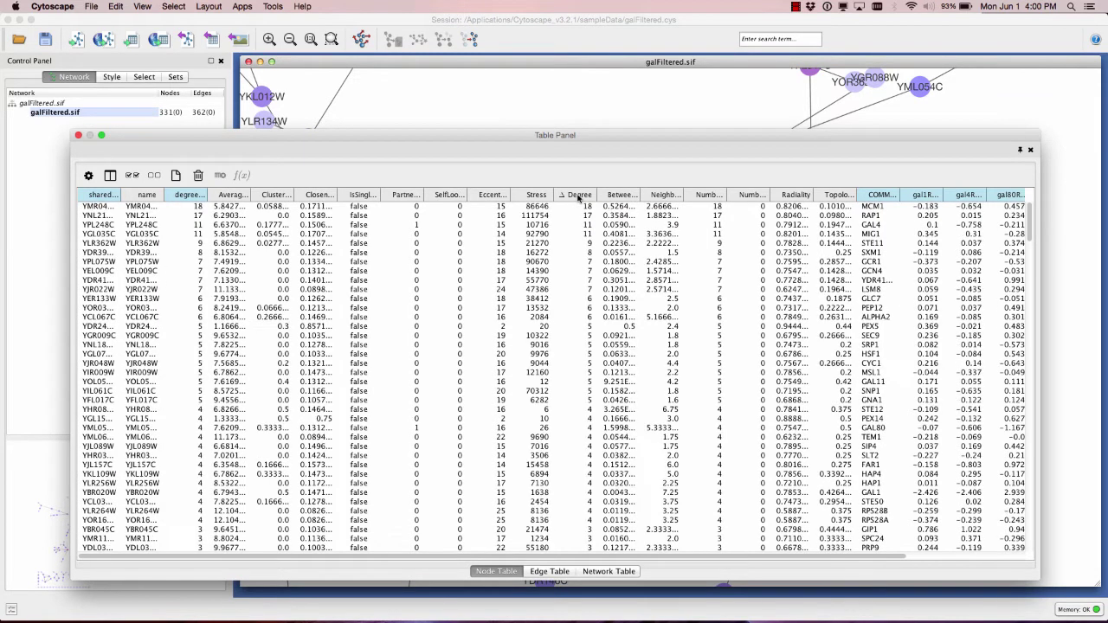
pyautogui.click(525, 196)
pyautogui.click(488, 196)
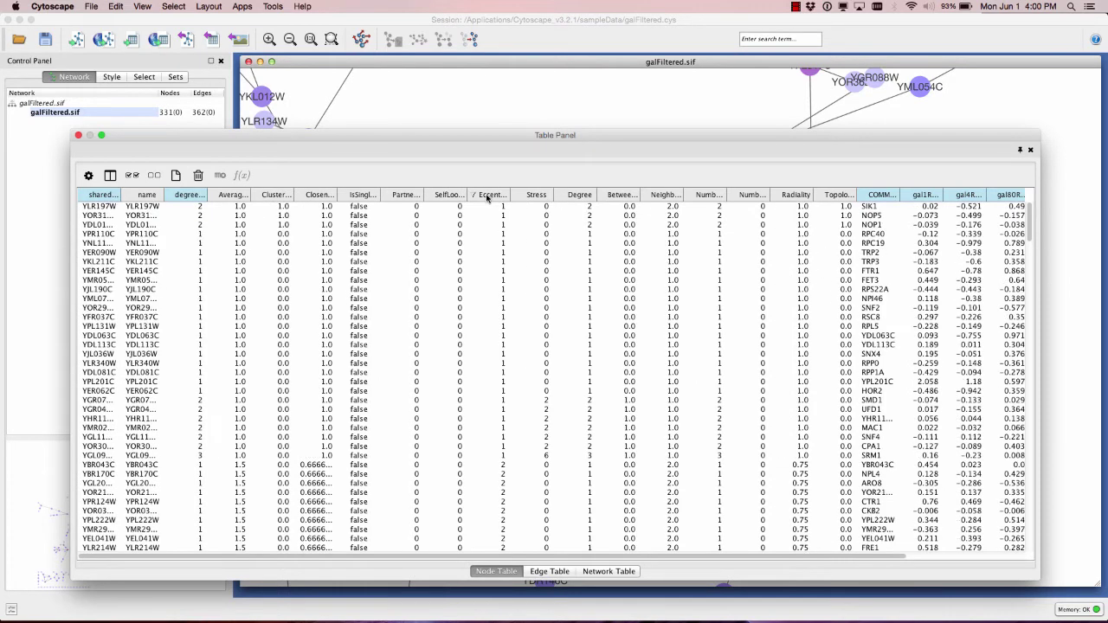
# Sort the node table by Degree in descending order and select its first row.
pyautogui.click(580, 196)
pyautogui.click(579, 196)
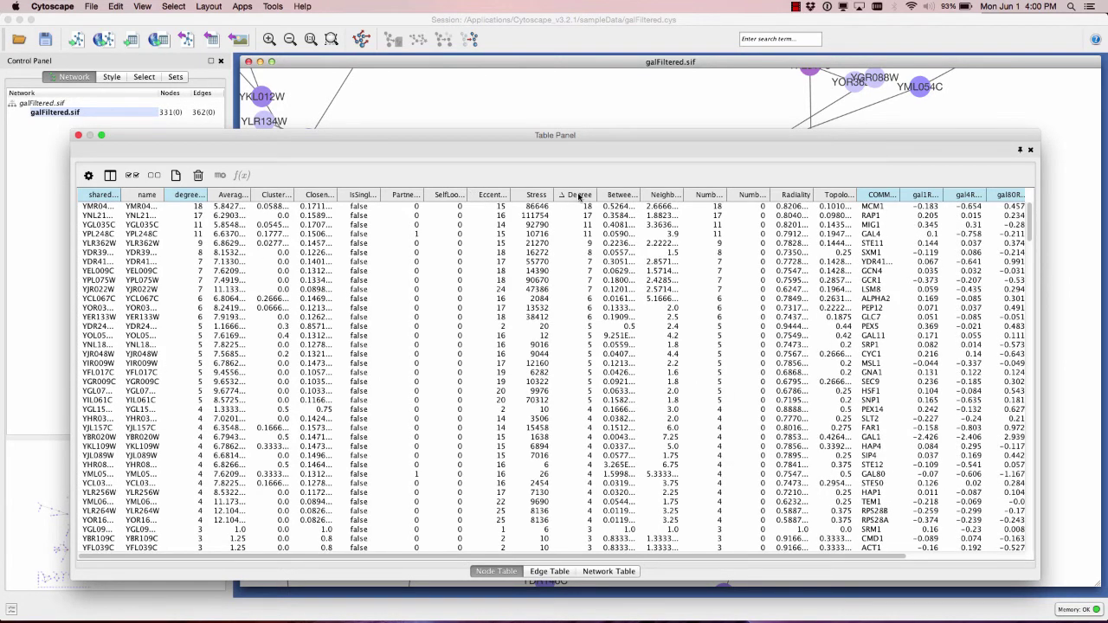
pyautogui.click(579, 197)
pyautogui.click(579, 196)
pyautogui.click(98, 208)
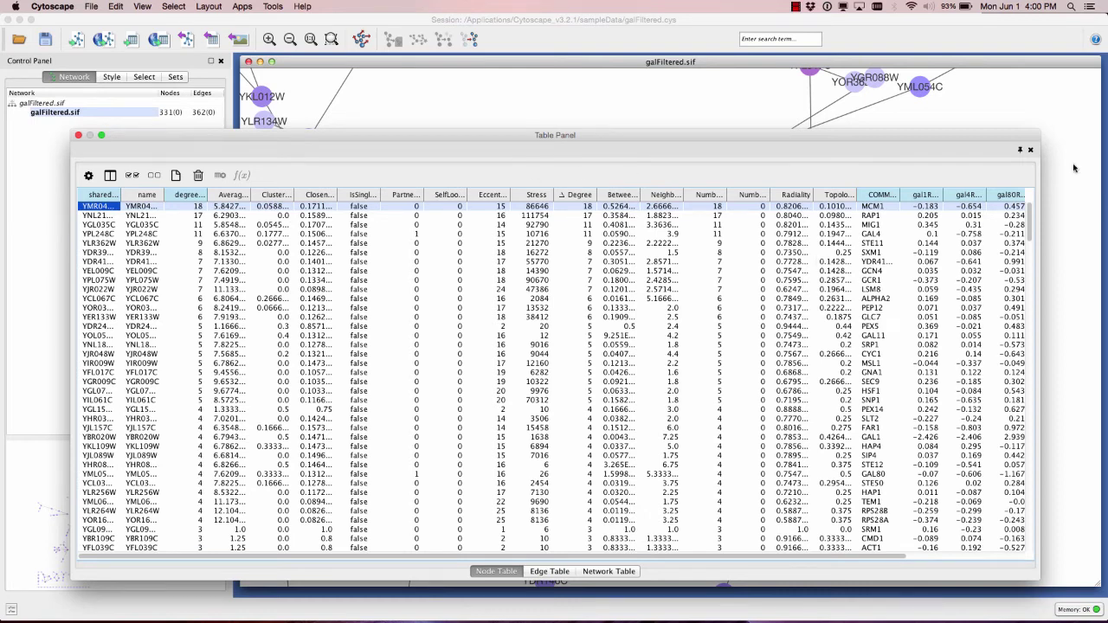
# Close the floating Table Panel, show it again docked below the network, and make it taller.
pyautogui.click(1031, 152)
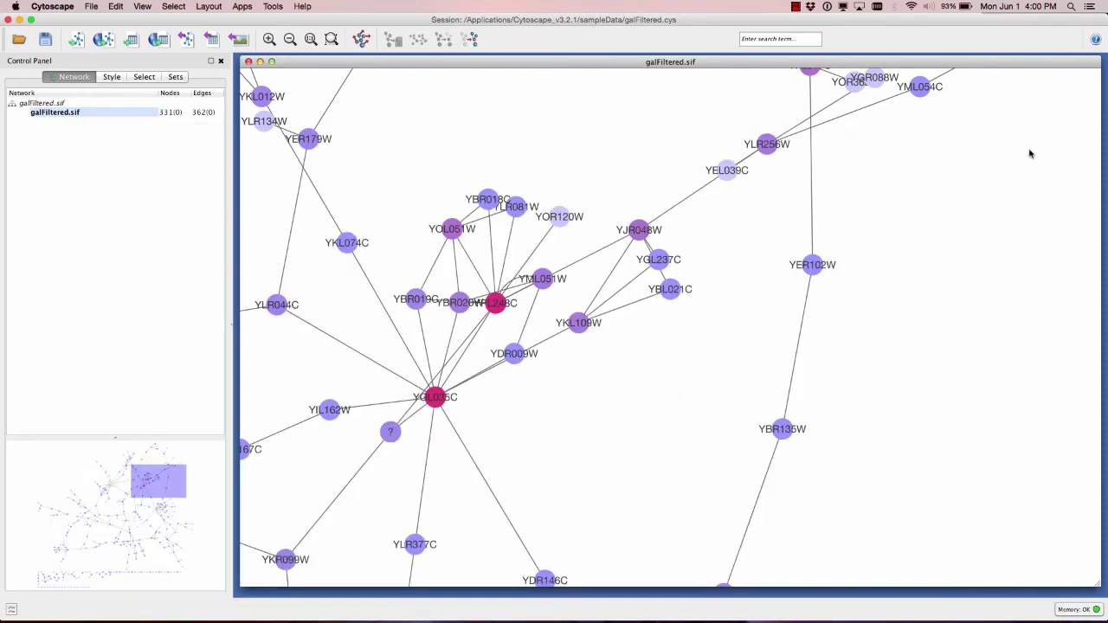
pyautogui.click(166, 5)
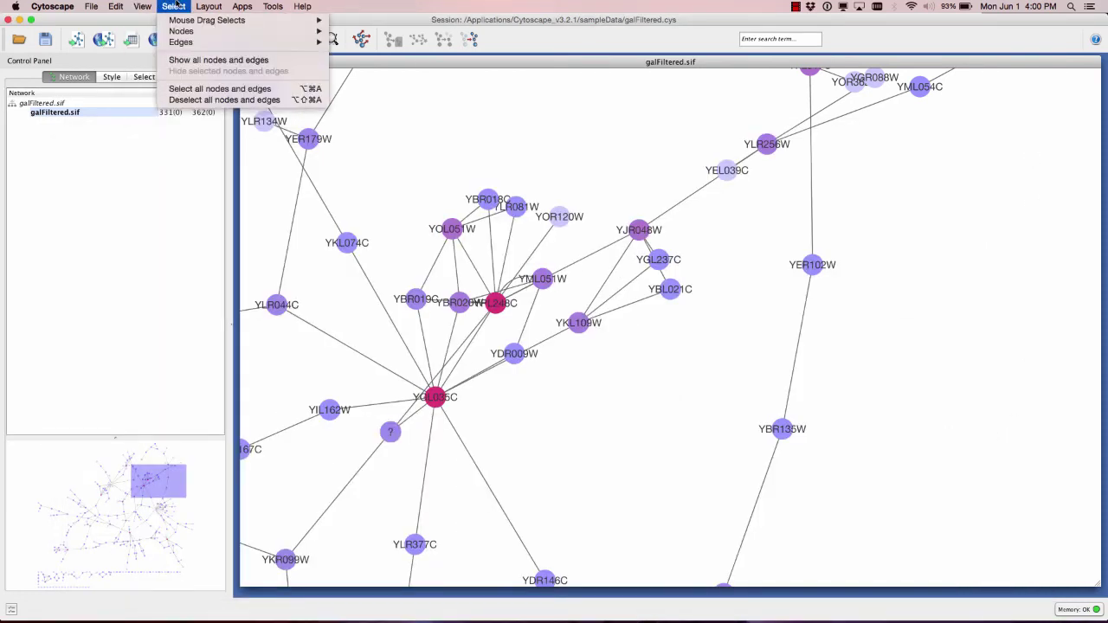
pyautogui.moveTo(136, 5)
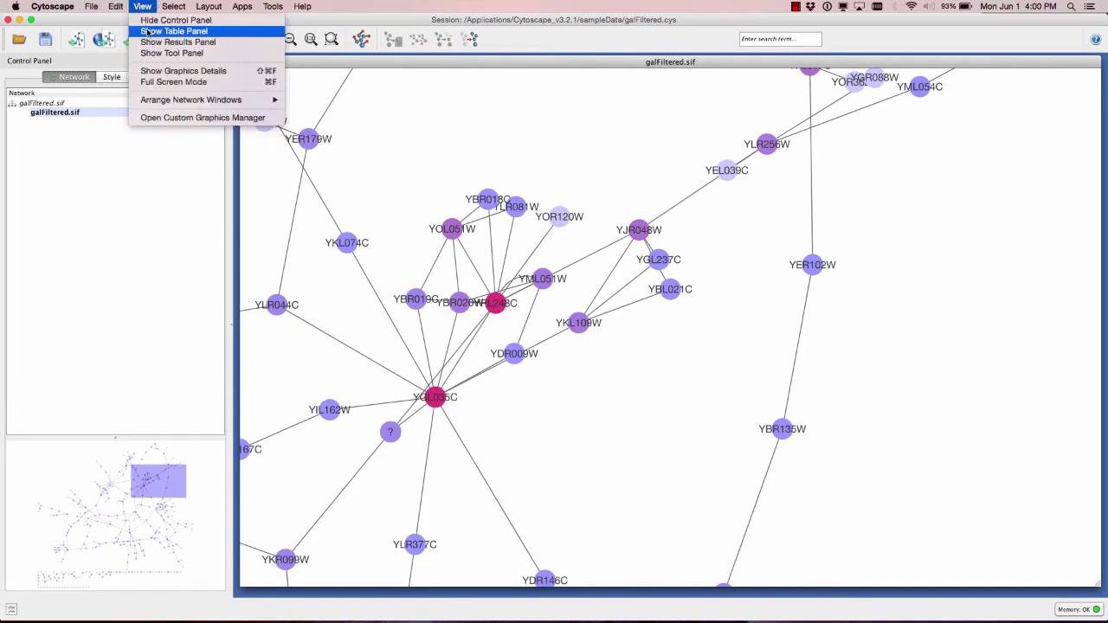
pyautogui.click(147, 31)
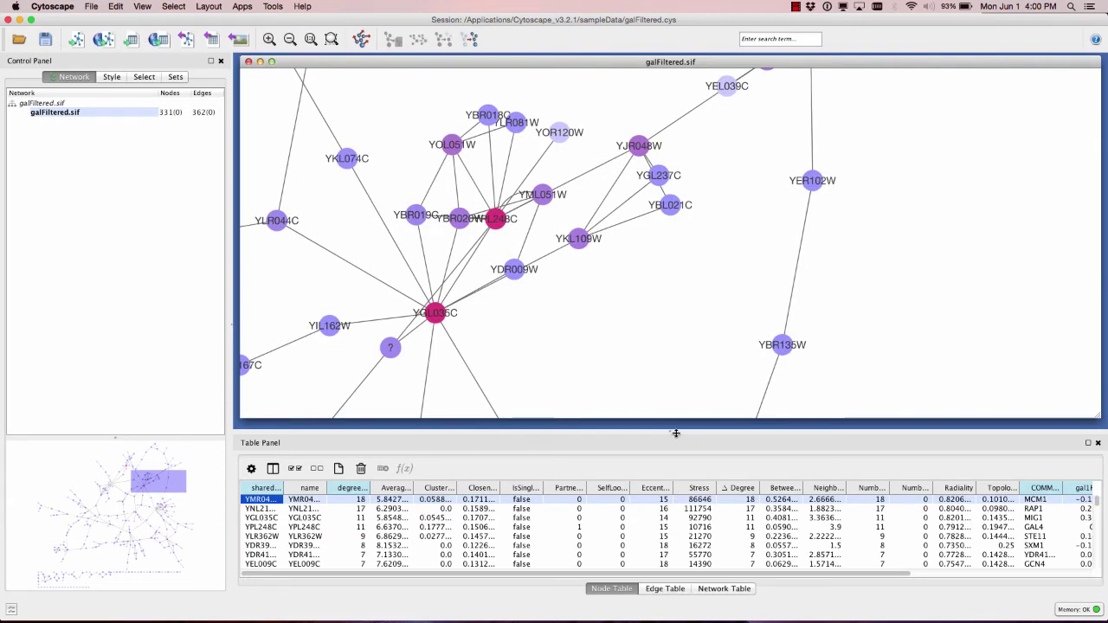
pyautogui.moveTo(676, 433); pyautogui.dragTo(678, 398)
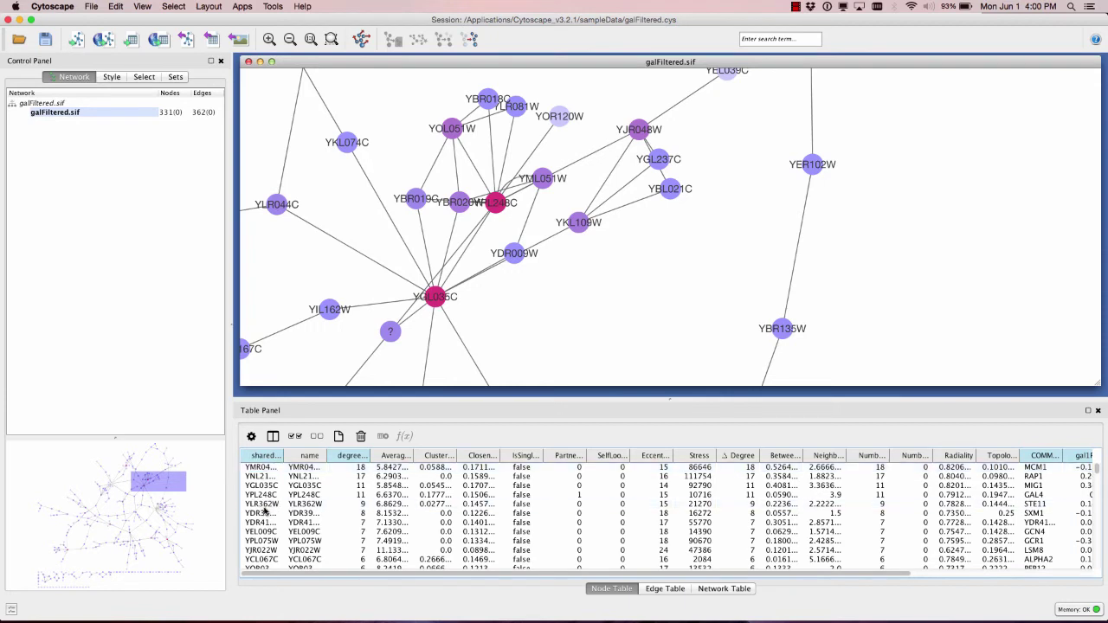
# Try to select several consecutive rows of the highest-degree nodes in the node table.
pyautogui.click(270, 468)
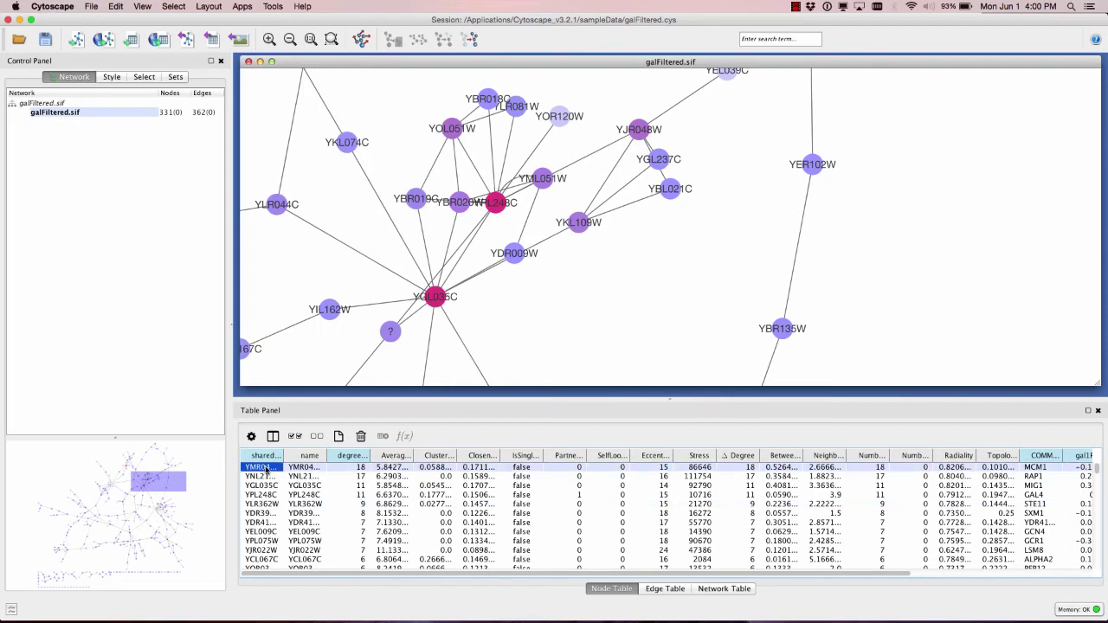
pyautogui.keyDown('shift'); pyautogui.click(264, 524); pyautogui.keyUp('shift')
pyautogui.click(263, 496)
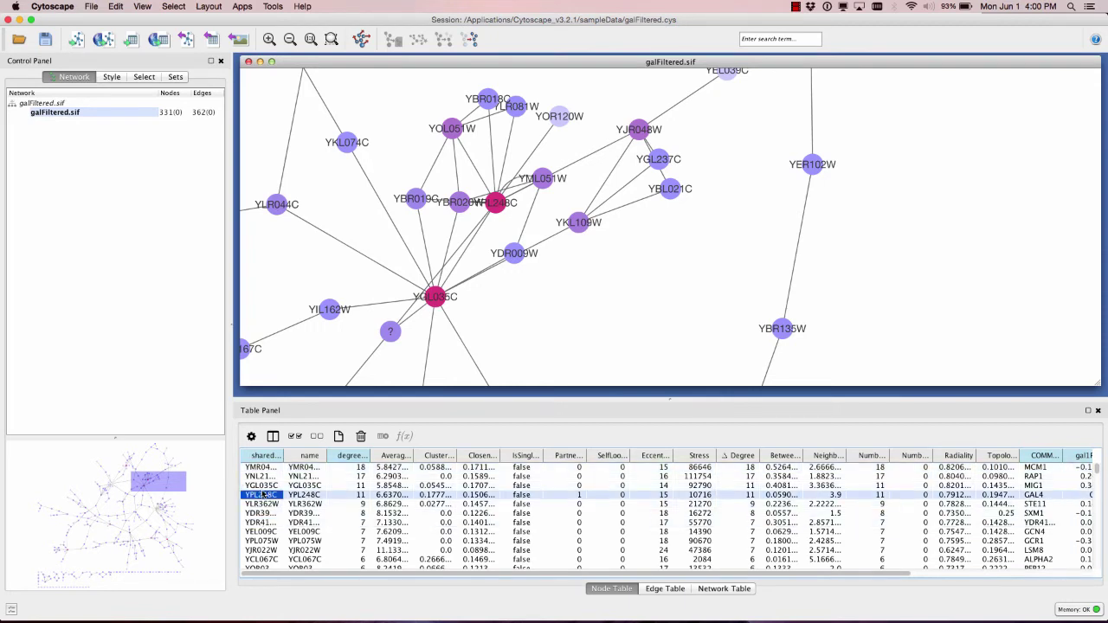
pyautogui.moveTo(263, 470); pyautogui.dragTo(258, 580)
pyautogui.click(270, 527)
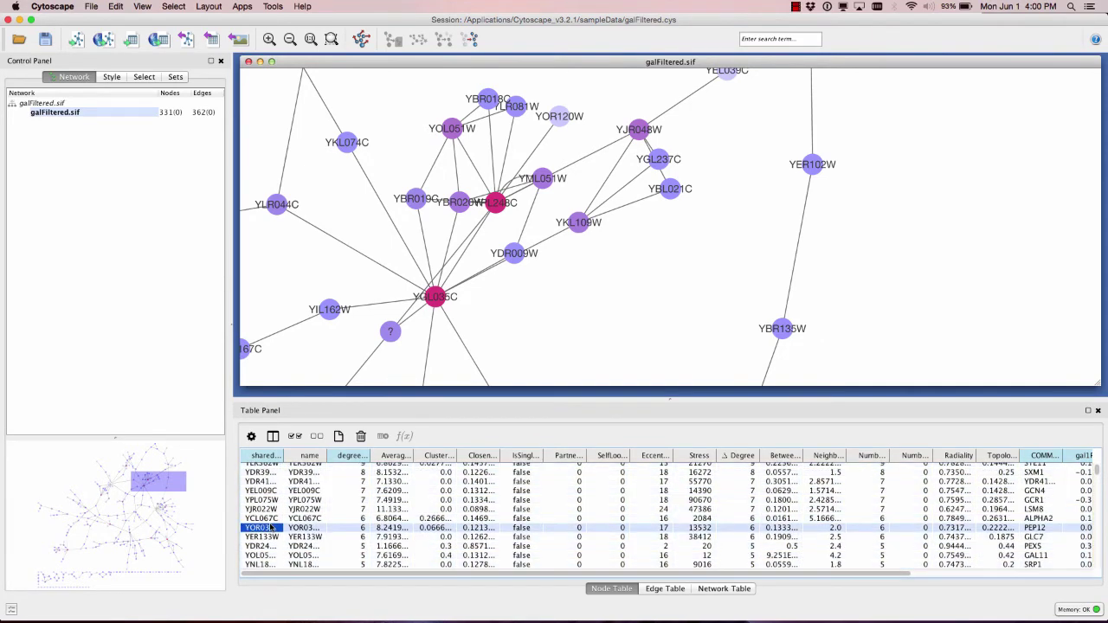
# Select node YPL248C in the network to inspect its table row, and clear the selection.
pyautogui.click(496, 212)
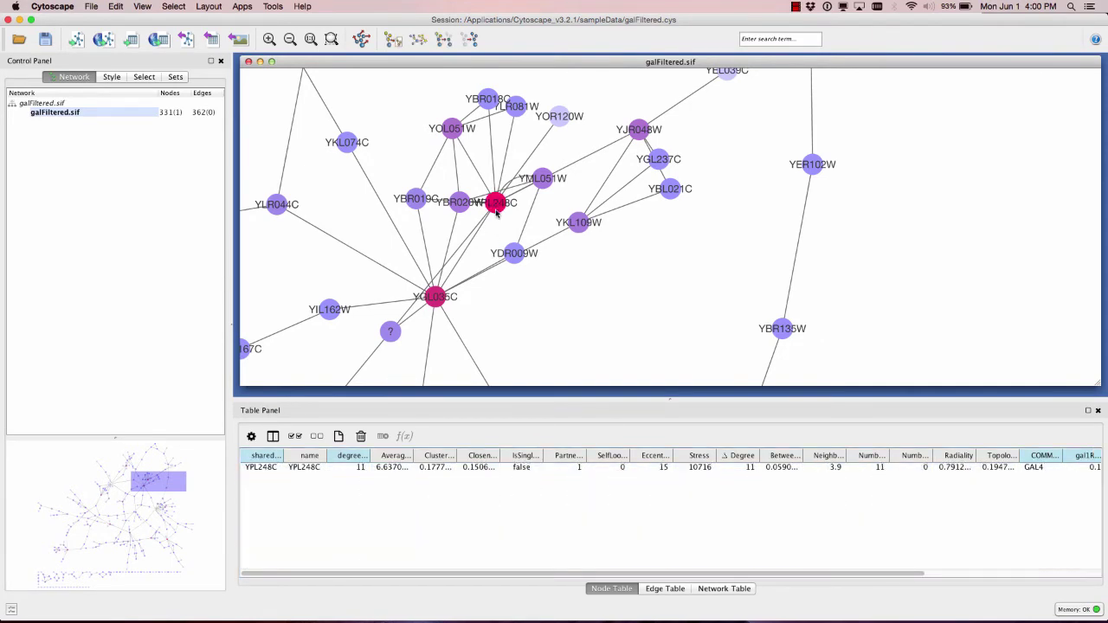
pyautogui.click(264, 469)
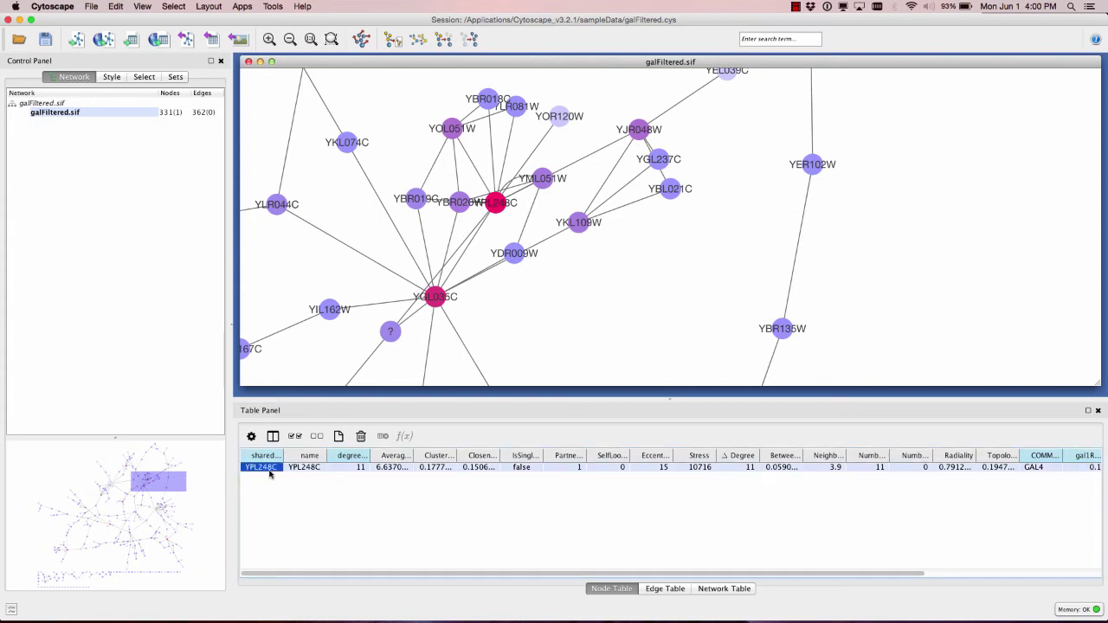
pyautogui.click(535, 300)
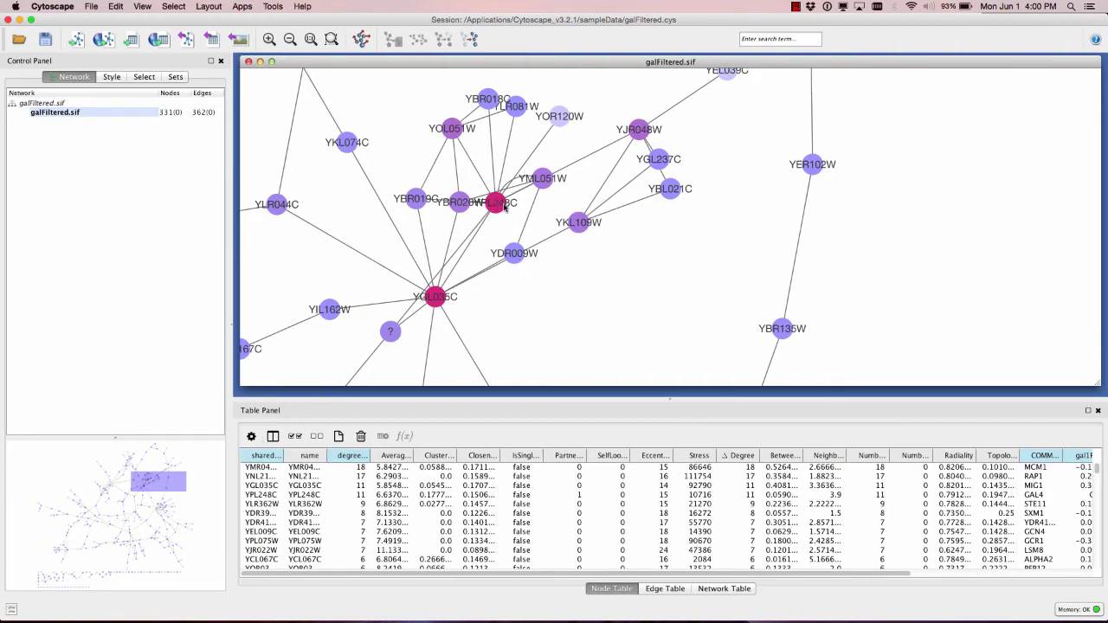
# Inspect the table rows of individual nodes, including YBL021C, YER102W, YPL248C and YBR135W, by selecting each in the network, and clear the selection.
pyautogui.click(676, 190)
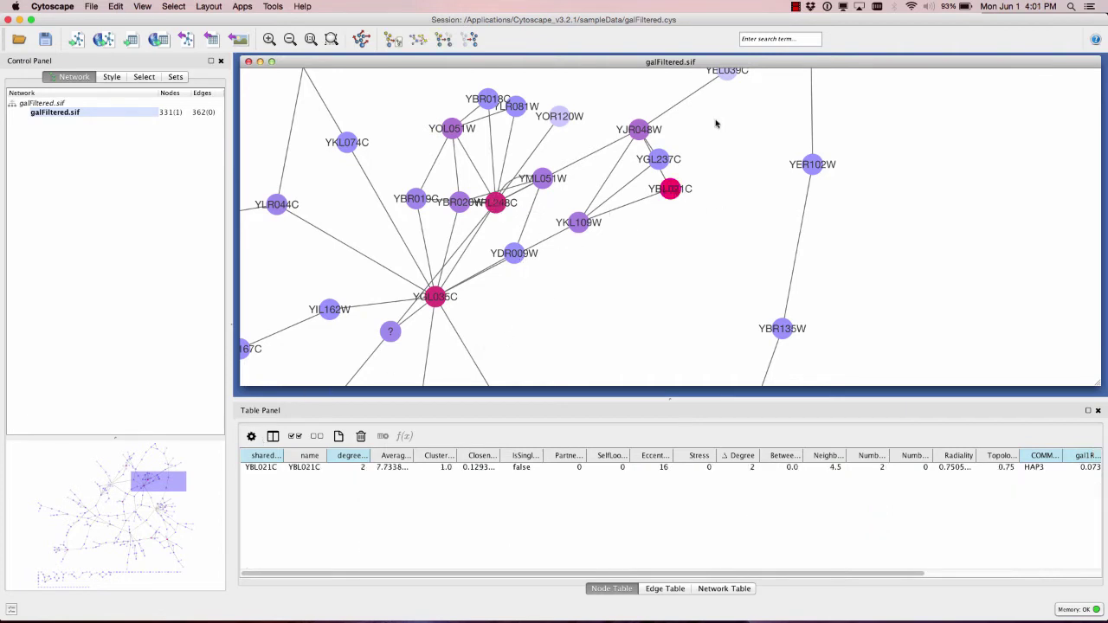
pyautogui.click(660, 169)
pyautogui.click(814, 172)
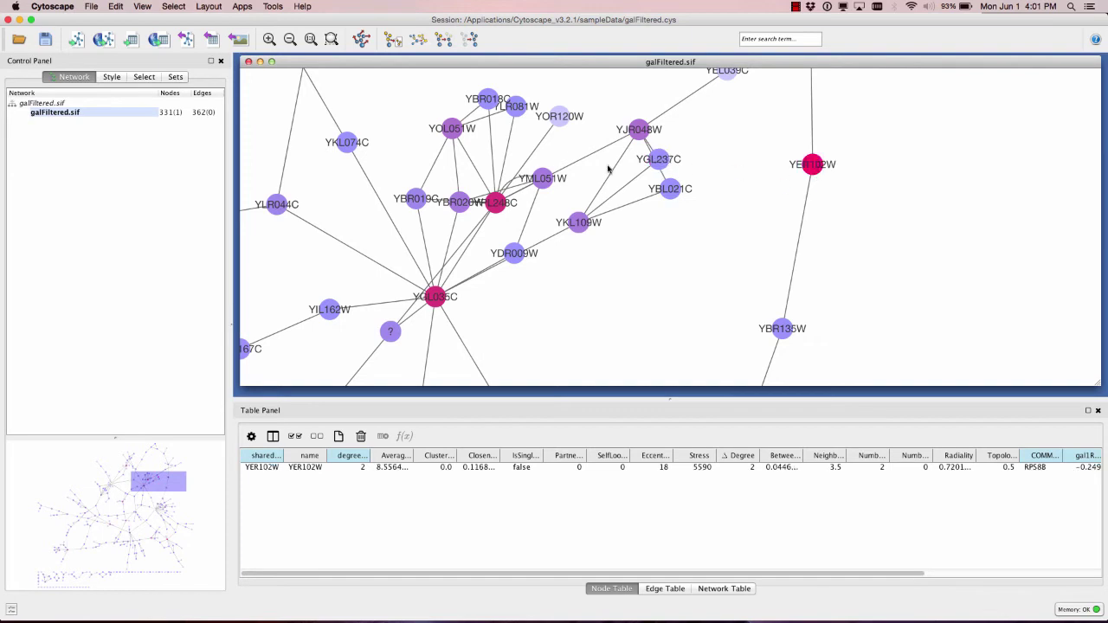
pyautogui.click(502, 199)
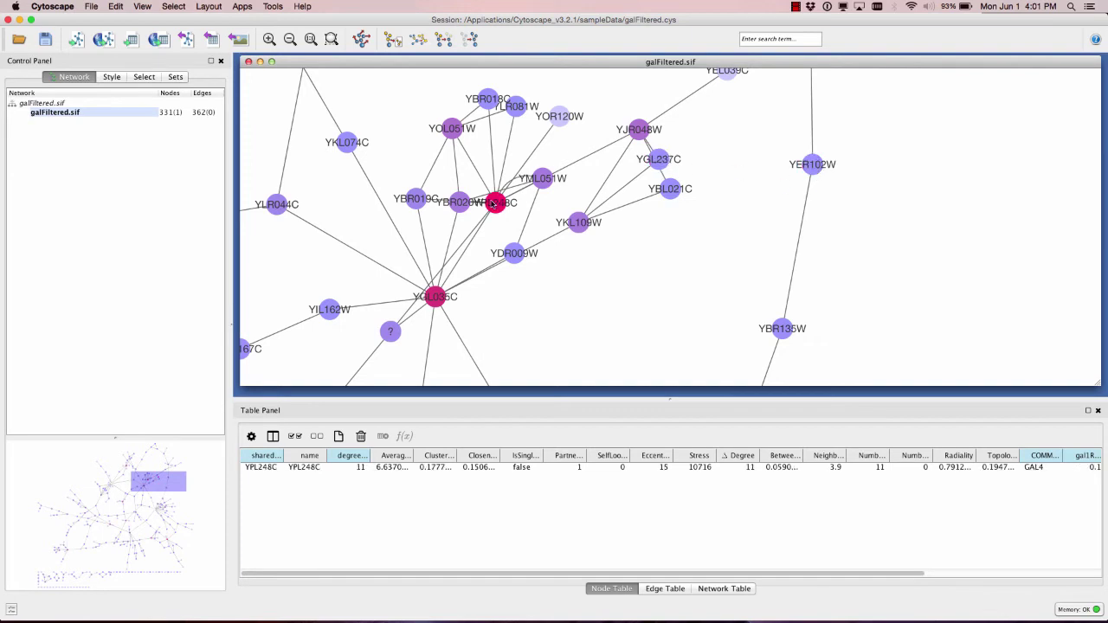
pyautogui.click(840, 173)
pyautogui.click(818, 168)
pyautogui.click(673, 187)
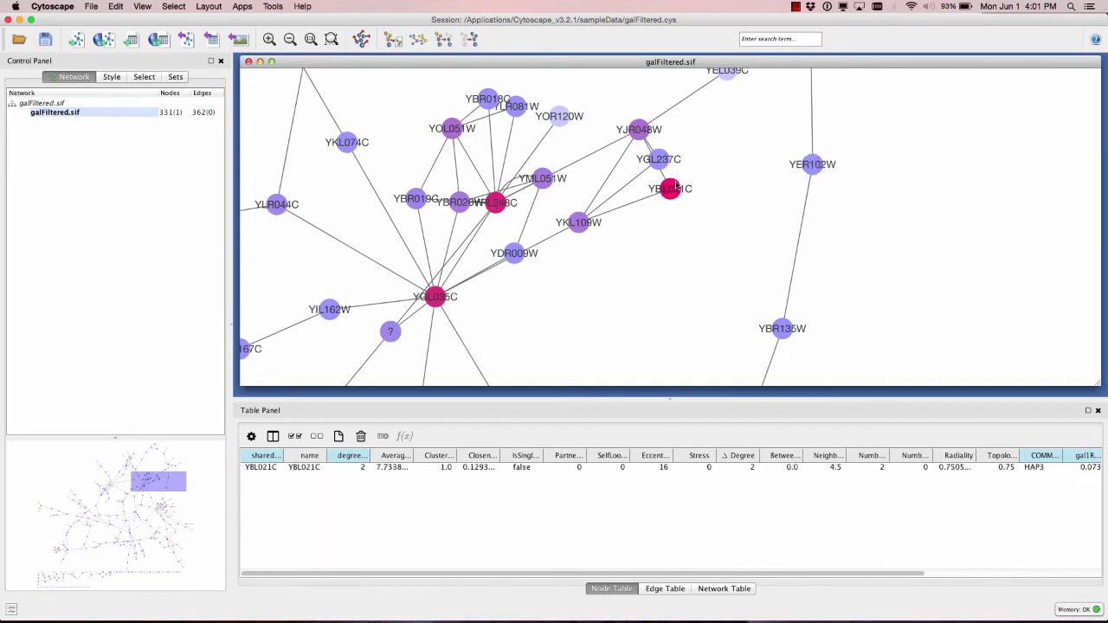
pyautogui.click(783, 330)
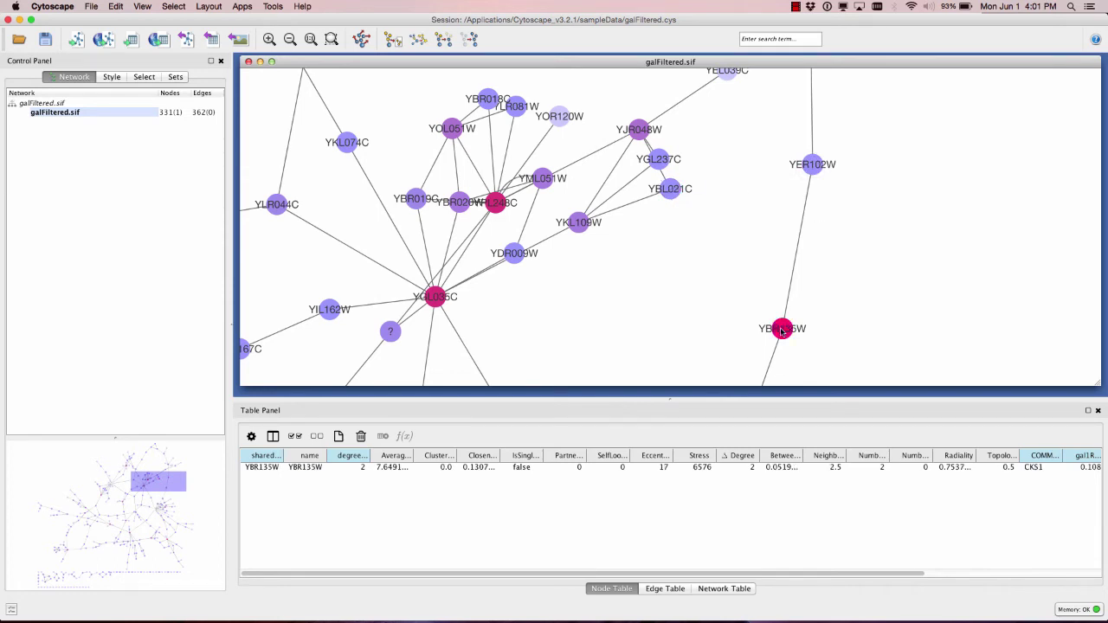
pyautogui.click(269, 468)
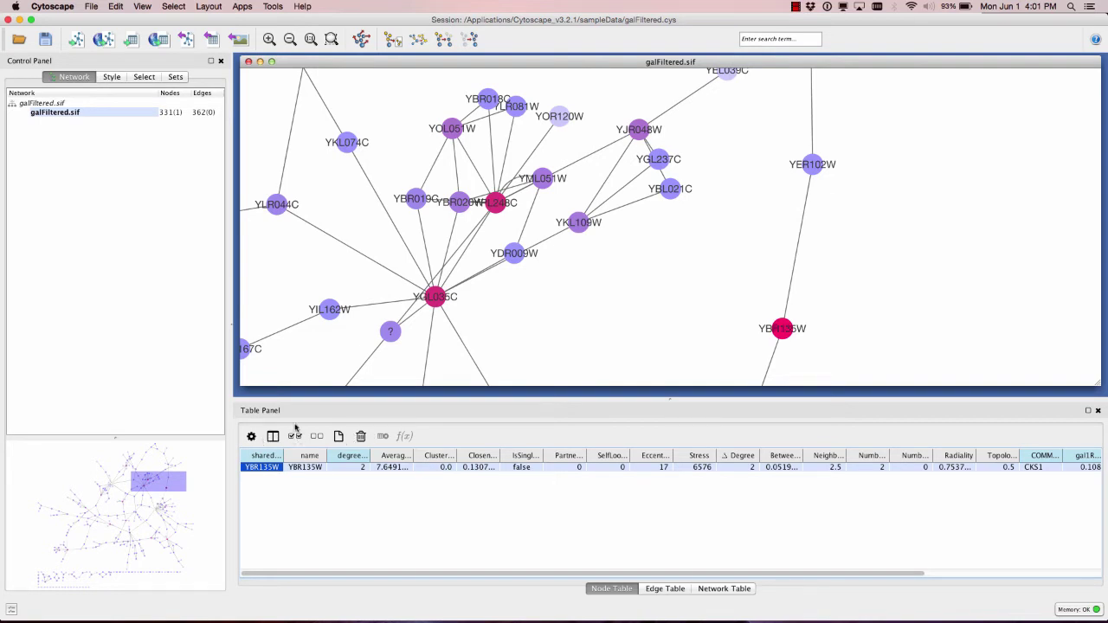
pyautogui.click(685, 312)
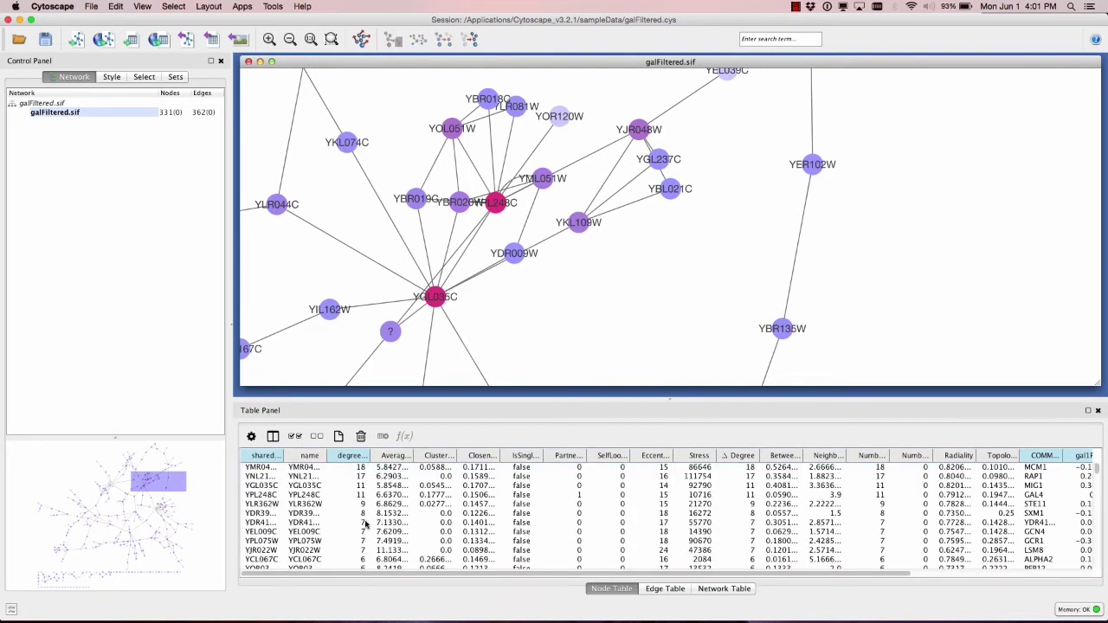
# Sort the node table by ascending Degree and select a long run of rows starting from YPR110C.
pyautogui.click(743, 456)
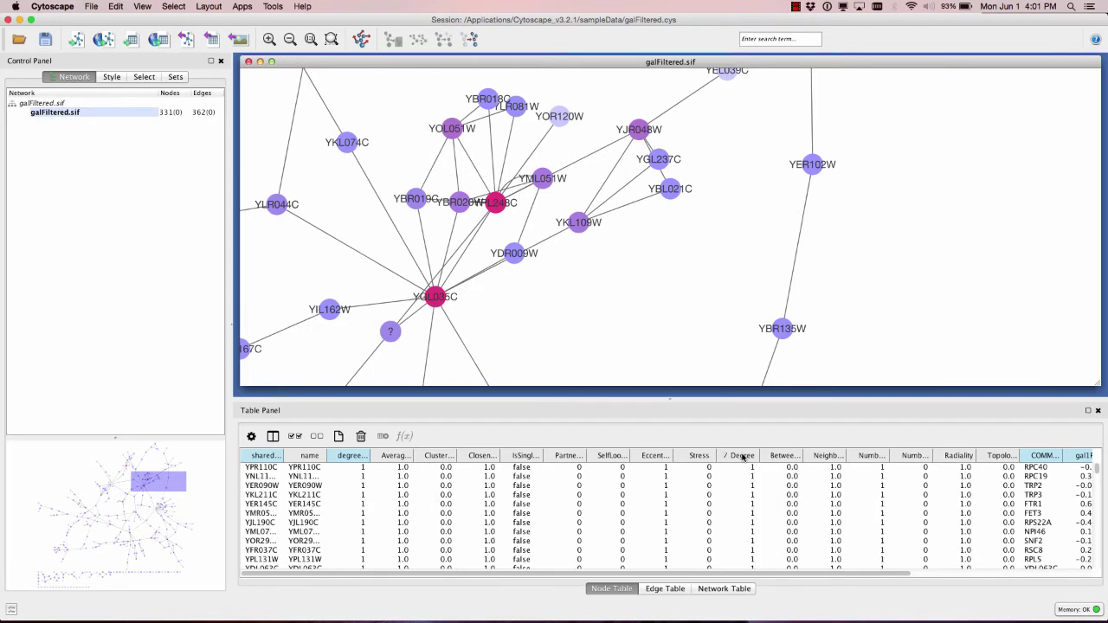
pyautogui.click(264, 468)
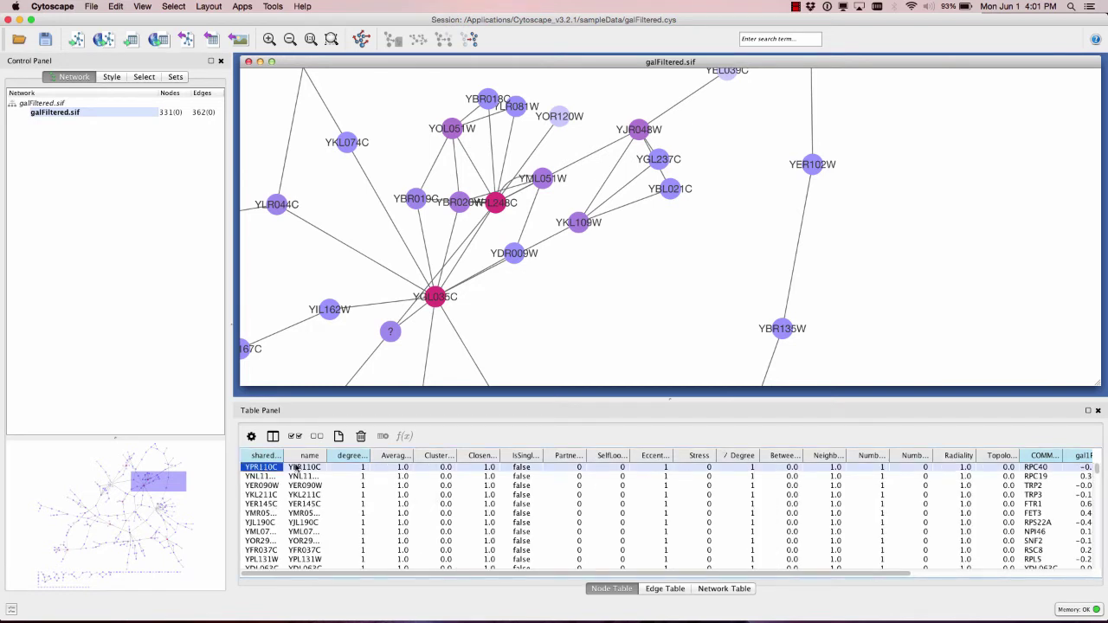
pyautogui.doubleClick(280, 467)
pyautogui.scroll(-5, 273, 506)
pyautogui.keyDown('shift'); pyautogui.click(260, 551); pyautogui.keyUp('shift')
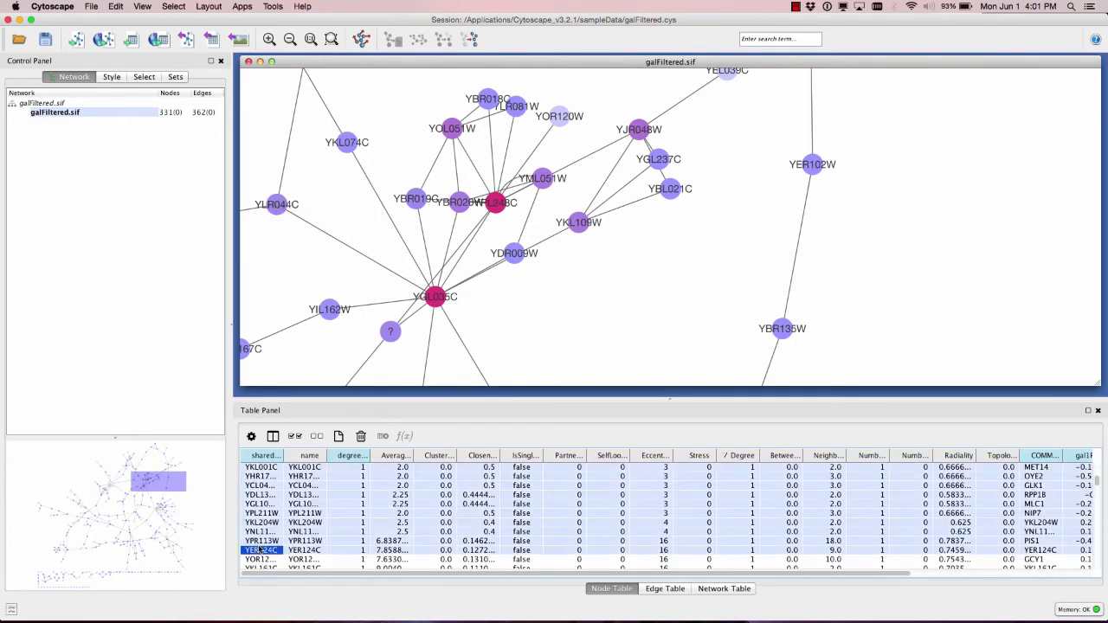
pyautogui.scroll(-5, 260, 550)
pyautogui.keyDown('shift'); pyautogui.click(261, 540); pyautogui.keyUp('shift')
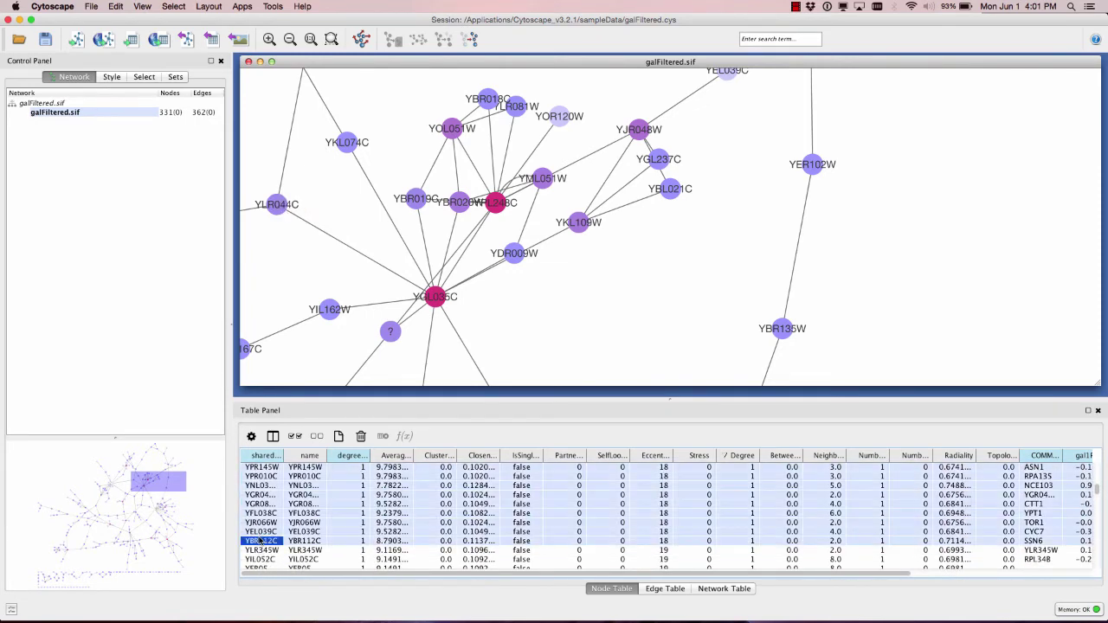
pyautogui.moveTo(263, 560); pyautogui.dragTo(267, 494)
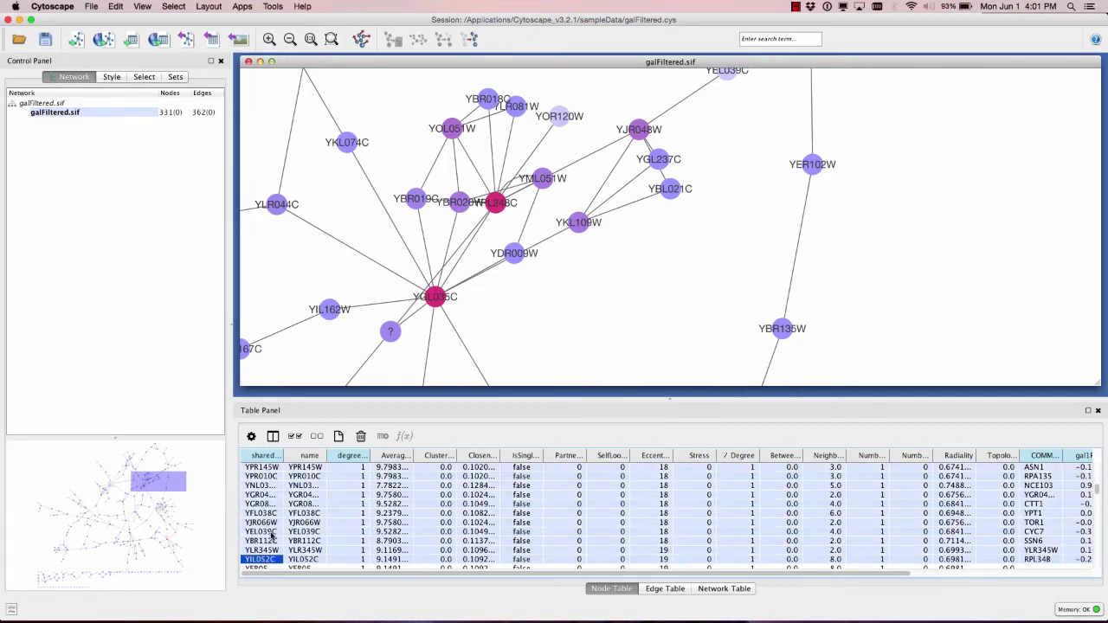
pyautogui.click(271, 533)
pyautogui.click(269, 506)
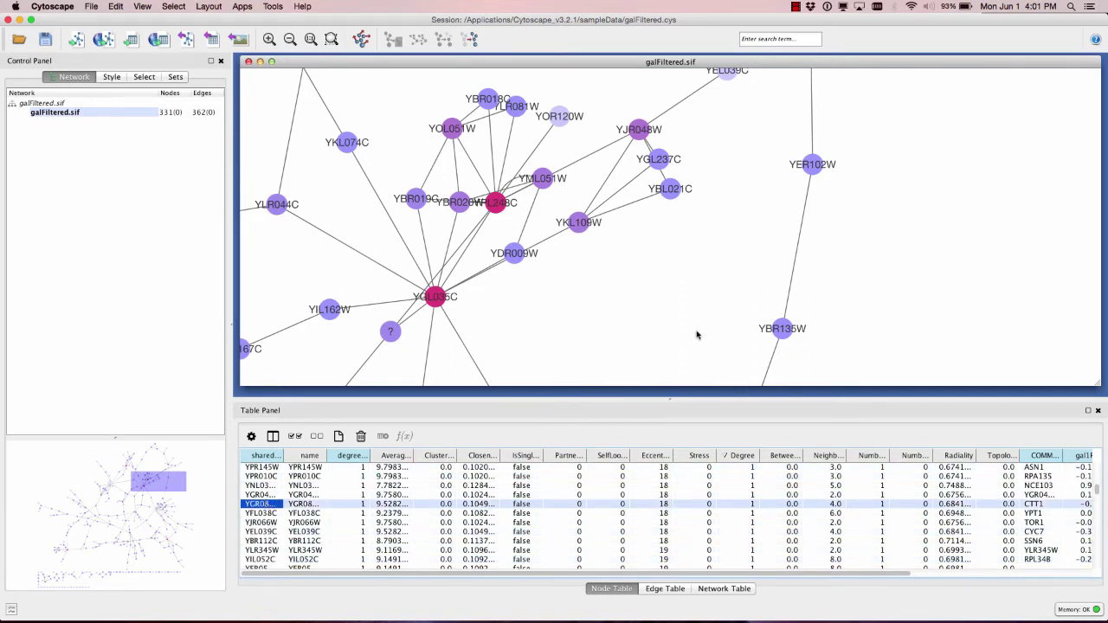
# Inspect node YBR135W's table row from the network, clear the selection, and sort the node table by descending Degree.
pyautogui.click(783, 329)
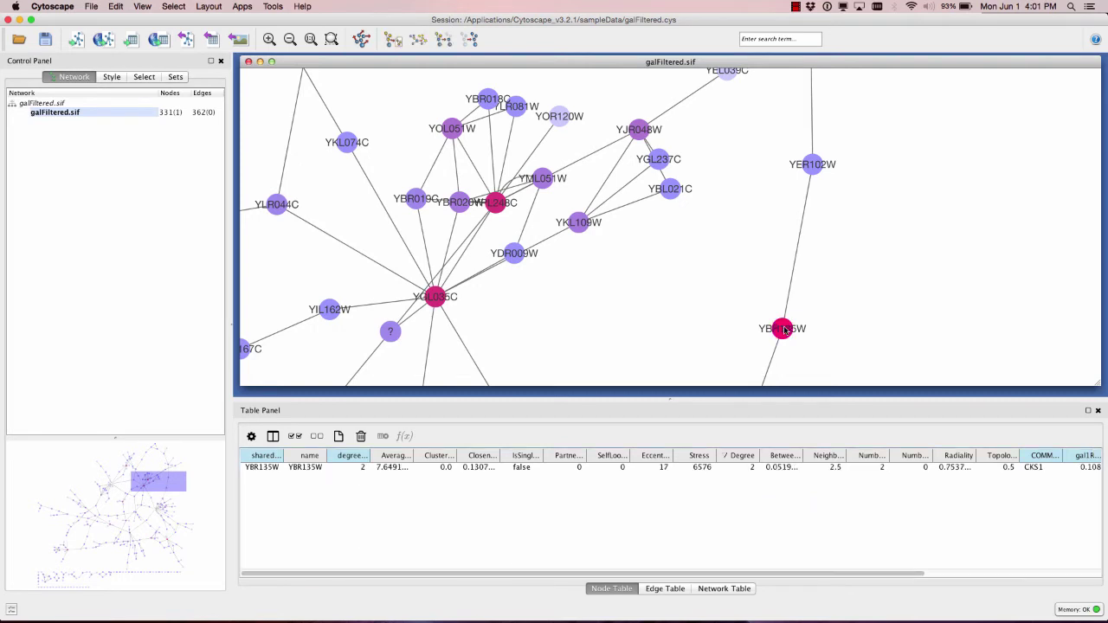
pyautogui.click(727, 287)
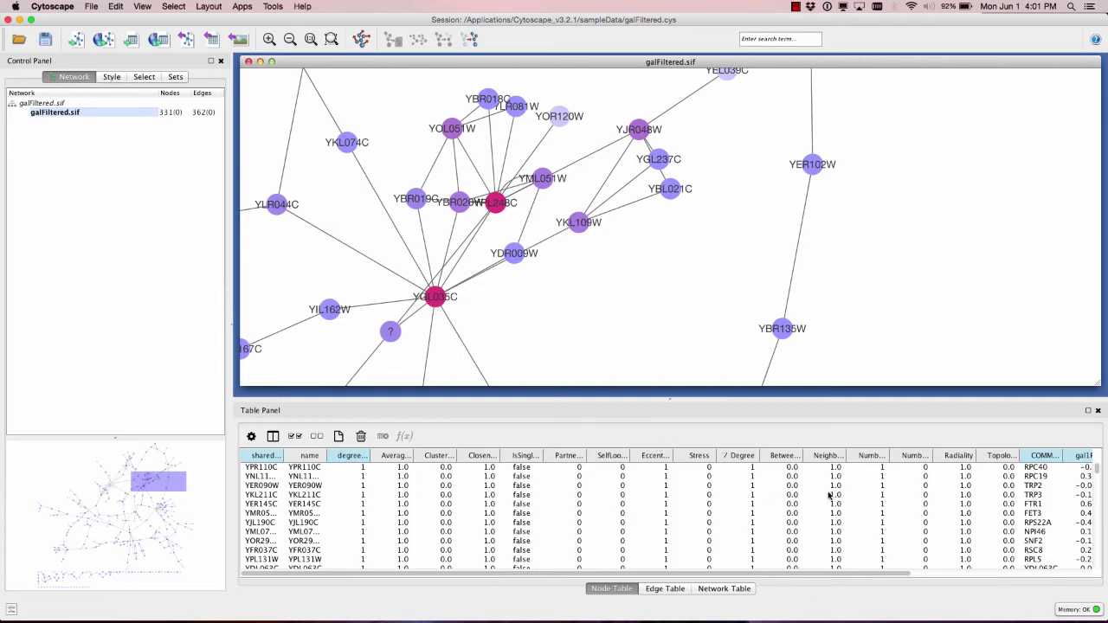
pyautogui.click(743, 456)
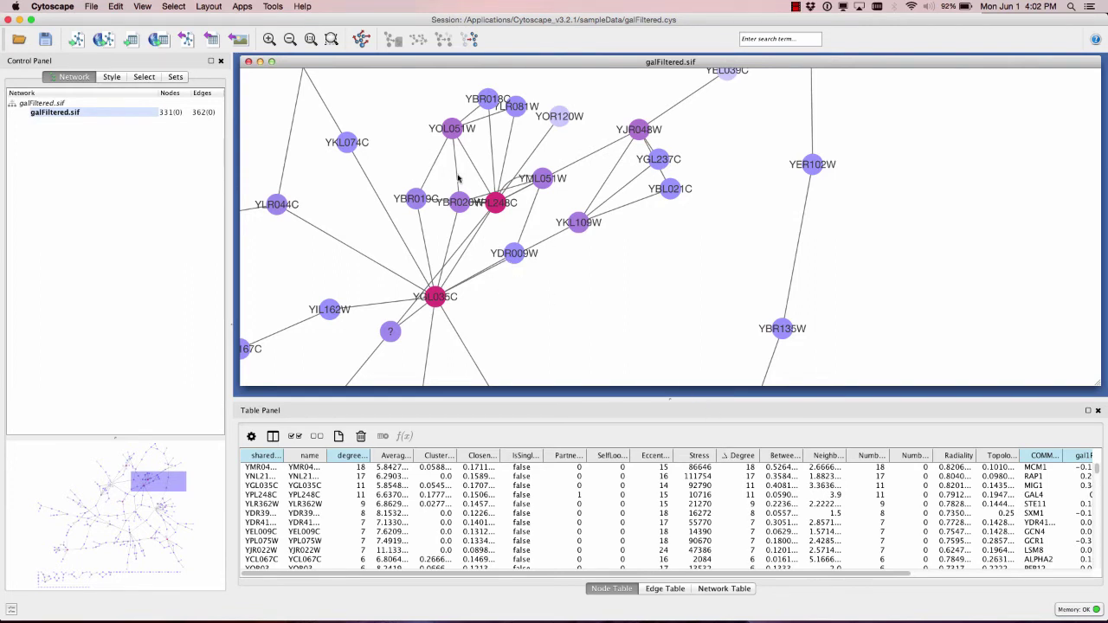
# Show the style properties and move node YPL248C slightly down in the network, away from YBR020W.
pyautogui.click(111, 78)
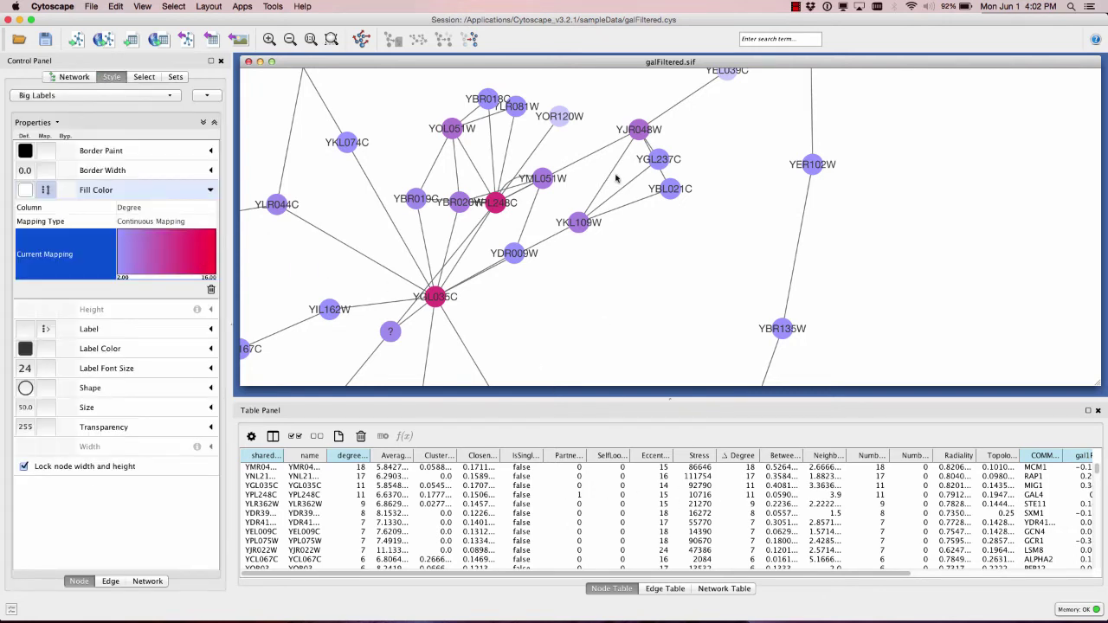
pyautogui.moveTo(502, 202)
pyautogui.mouseDown()
pyautogui.moveTo(519, 215)
pyautogui.moveTo(506, 222)
pyautogui.mouseUp()
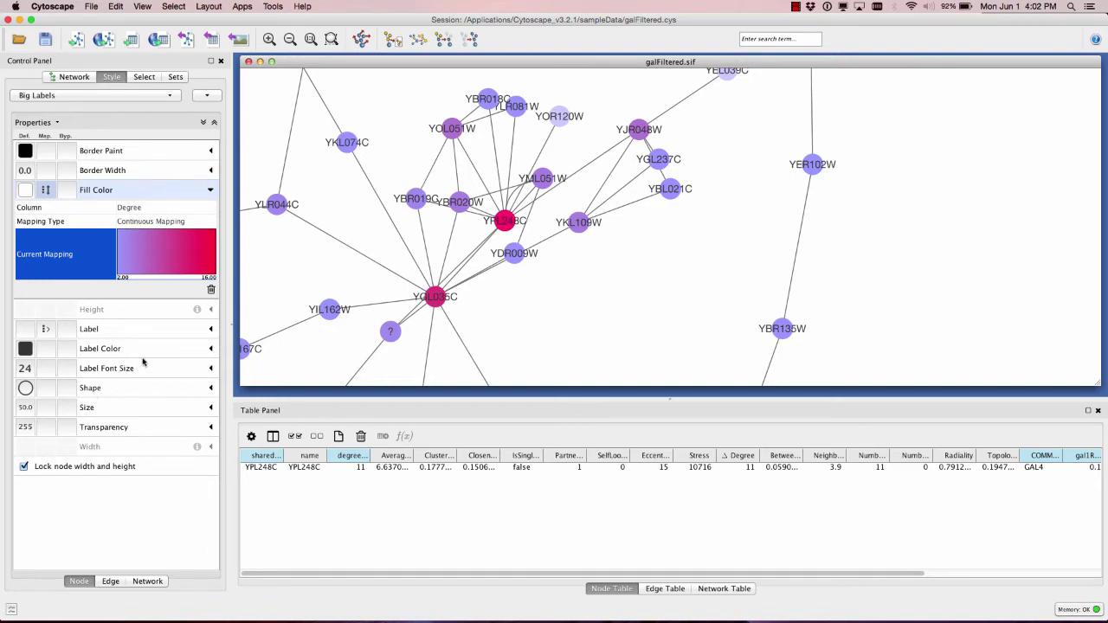
# Map node Border Paint to the gal1RGexp column with a Continuous Mapping, and view its gradient without editing it.
pyautogui.click(211, 152)
pyautogui.click(159, 169)
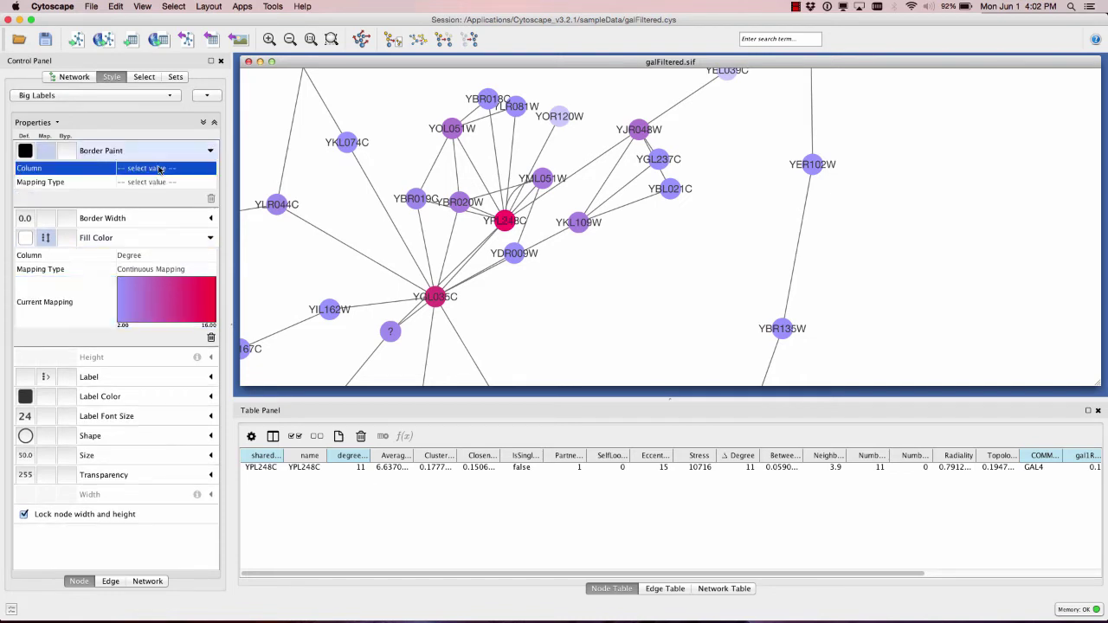
pyautogui.click(158, 171)
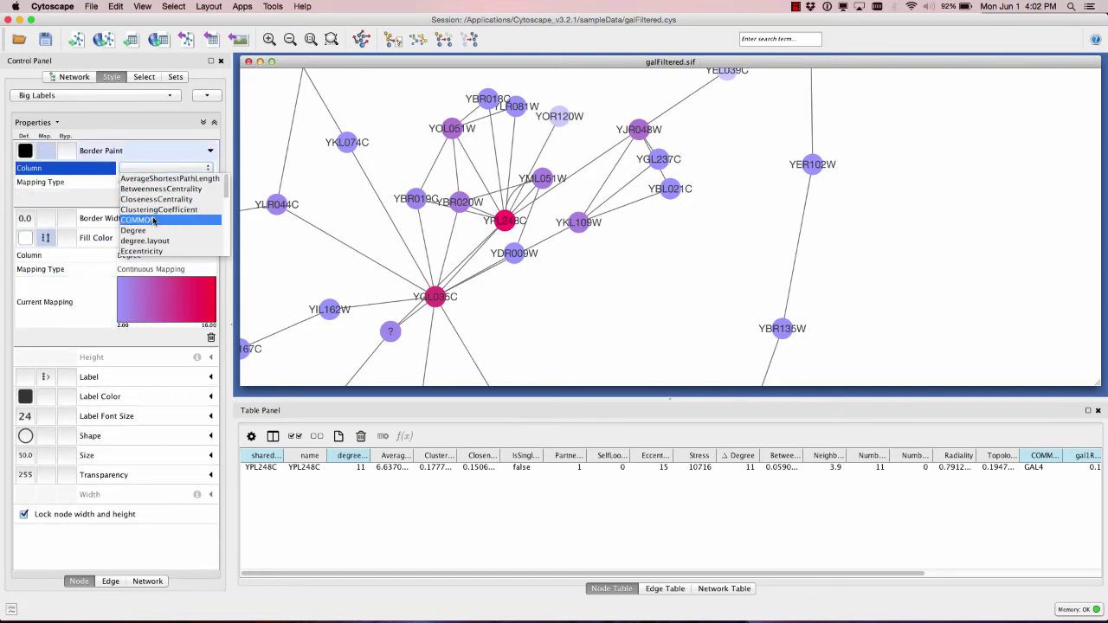
pyautogui.scroll(-3, 153, 205)
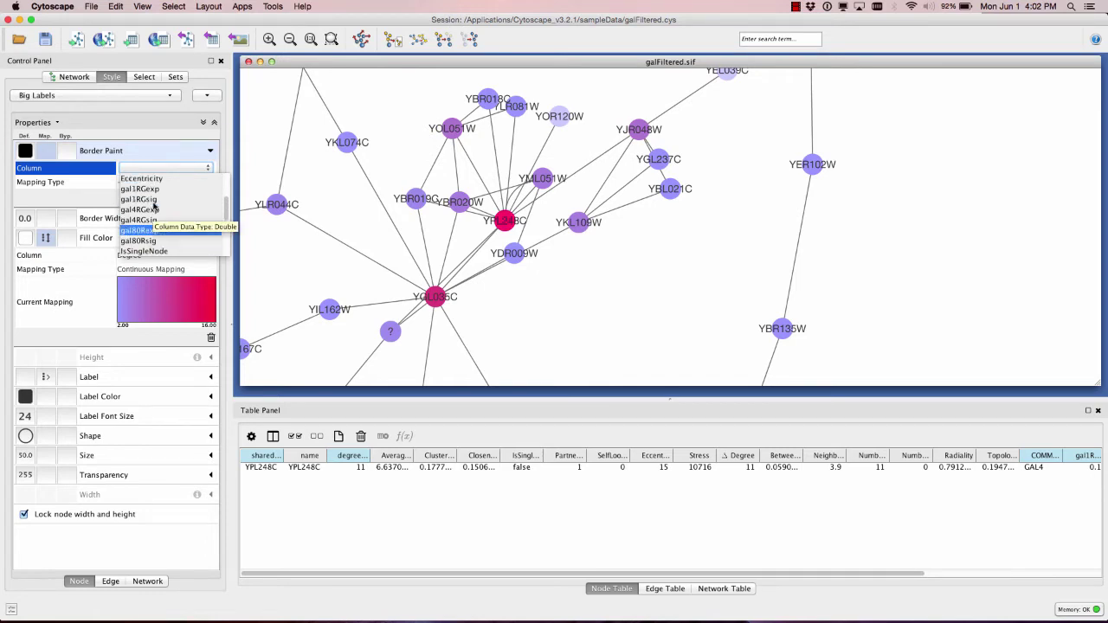
pyautogui.click(143, 190)
pyautogui.click(143, 183)
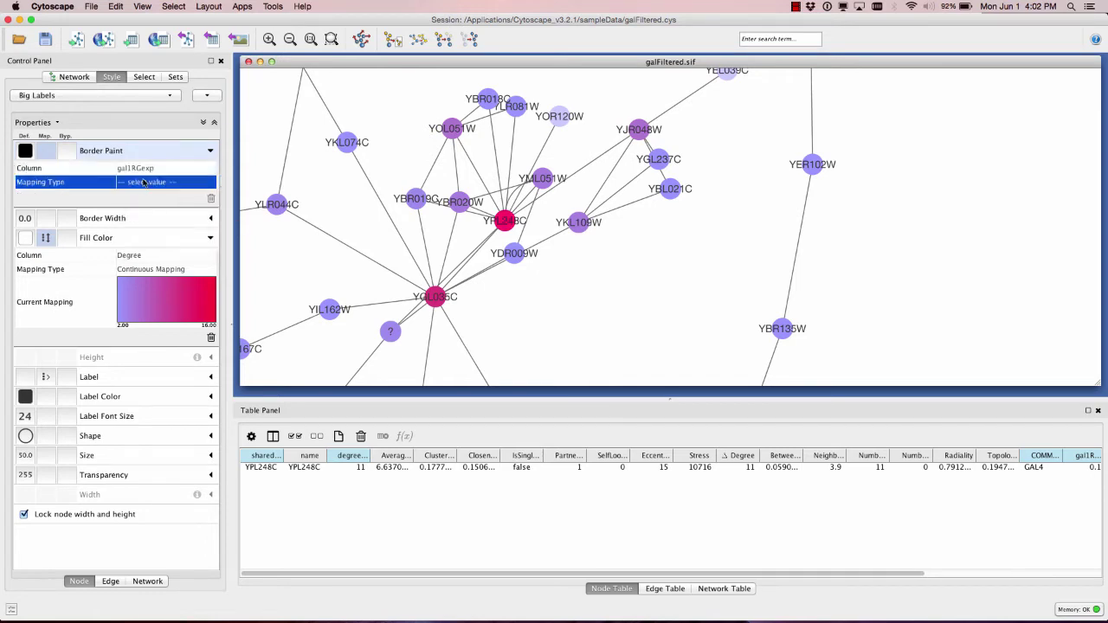
pyautogui.click(142, 183)
pyautogui.click(140, 184)
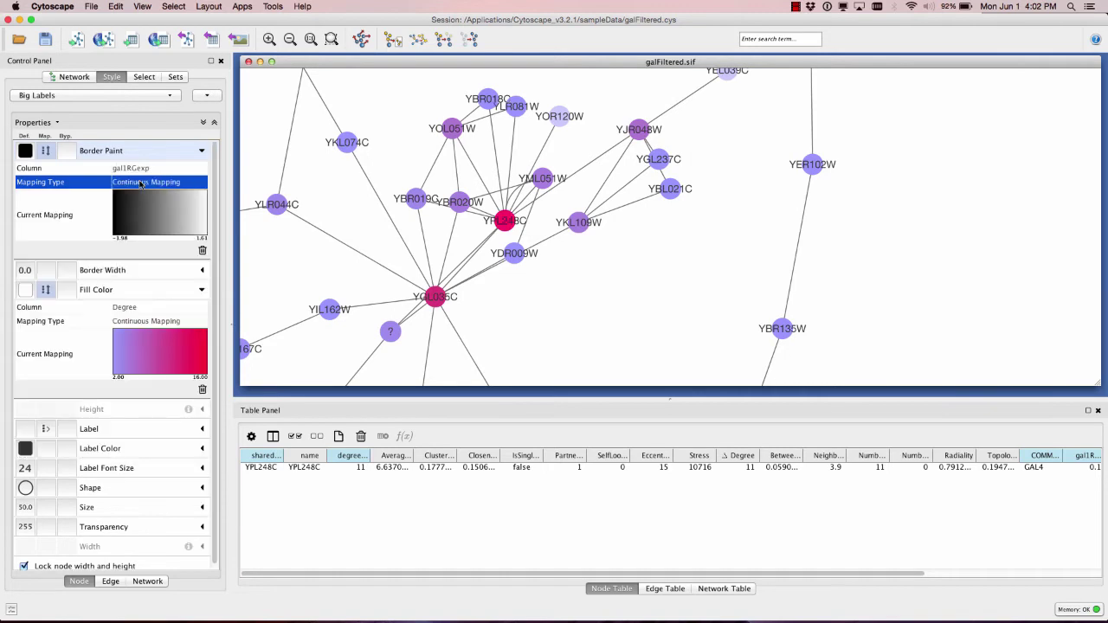
pyautogui.click(148, 204)
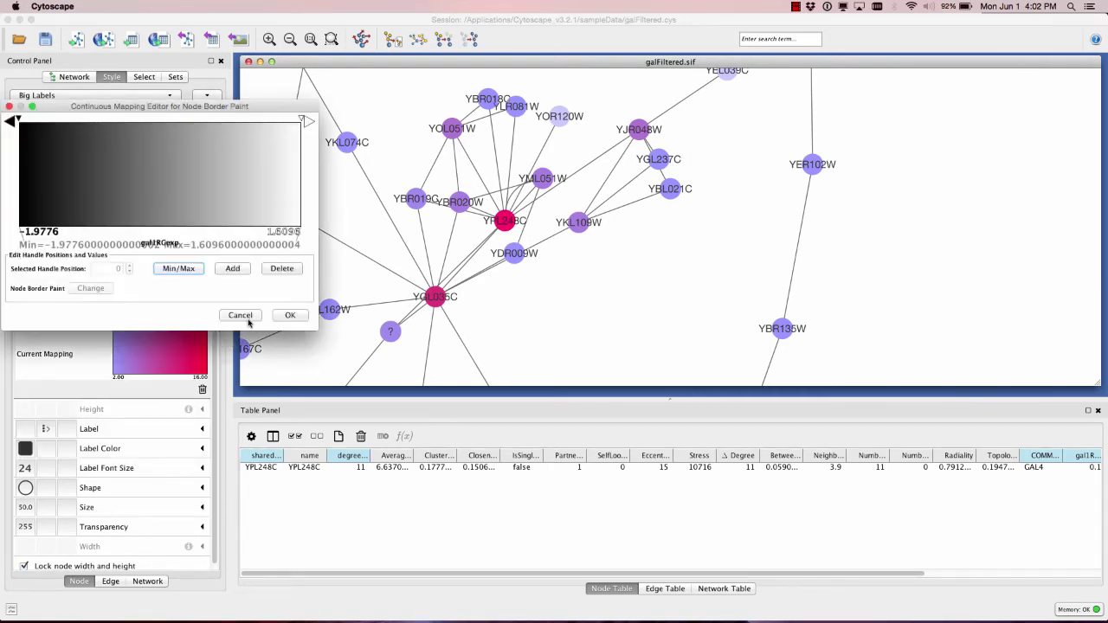
pyautogui.click(246, 317)
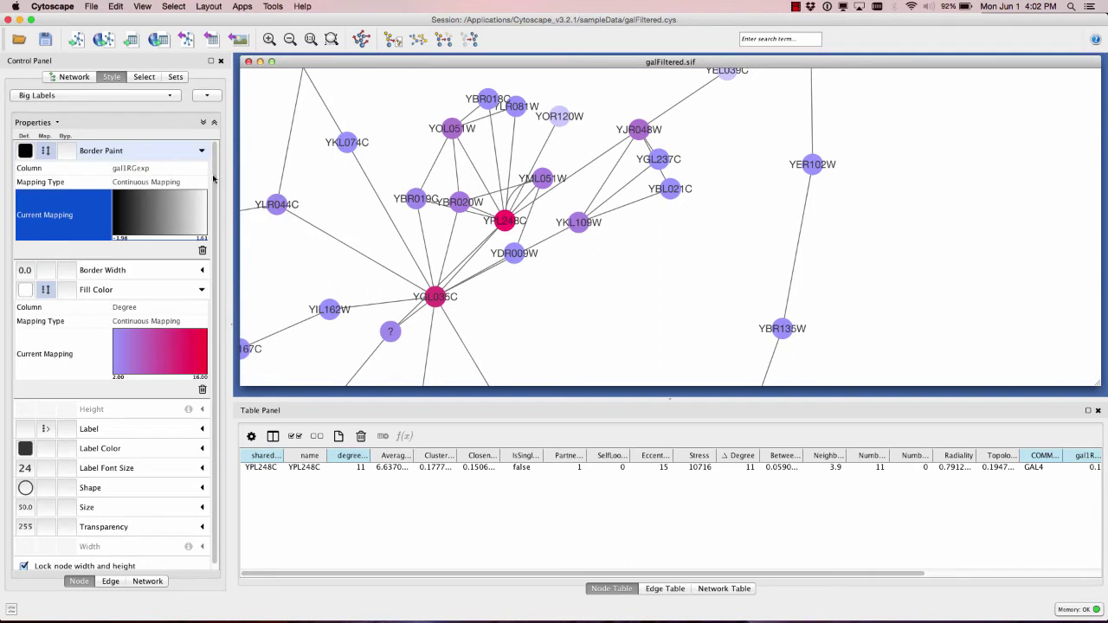
# Set the default node Border Width to 5.
pyautogui.click(25, 271)
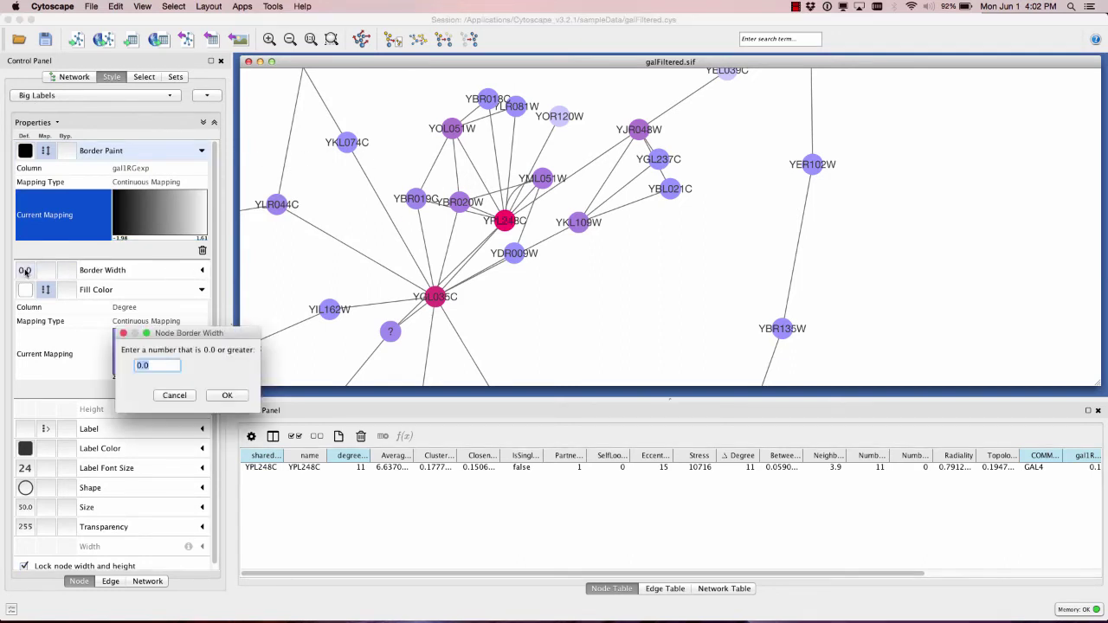
pyautogui.write('5')
pyautogui.click(224, 396)
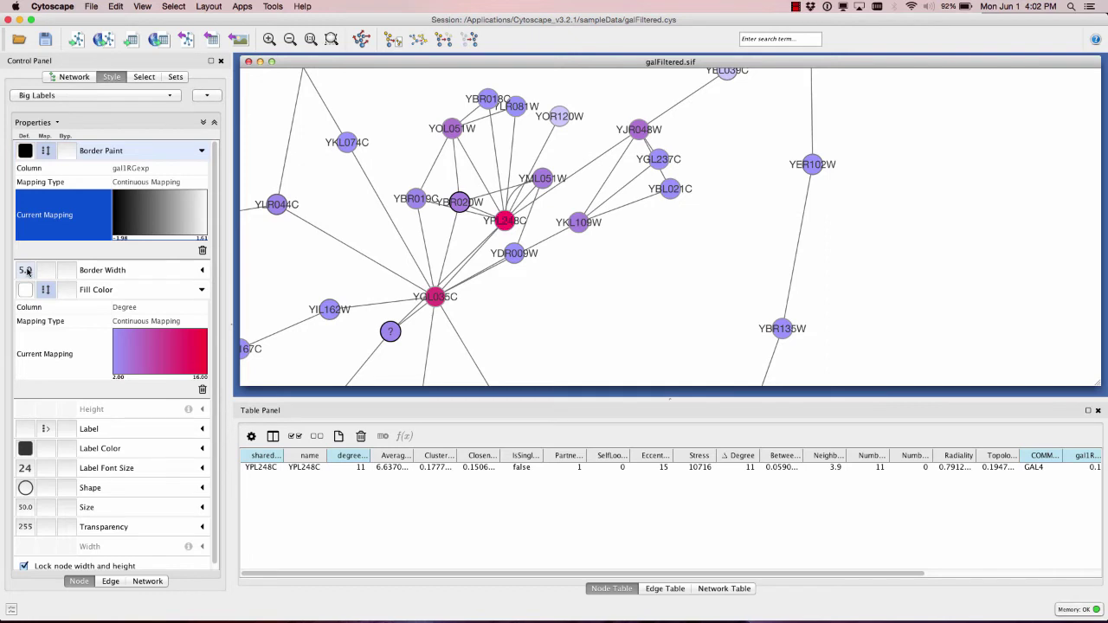
# Increase the default node Border Width to 10, without adding a column mapping for it.
pyautogui.click(202, 271)
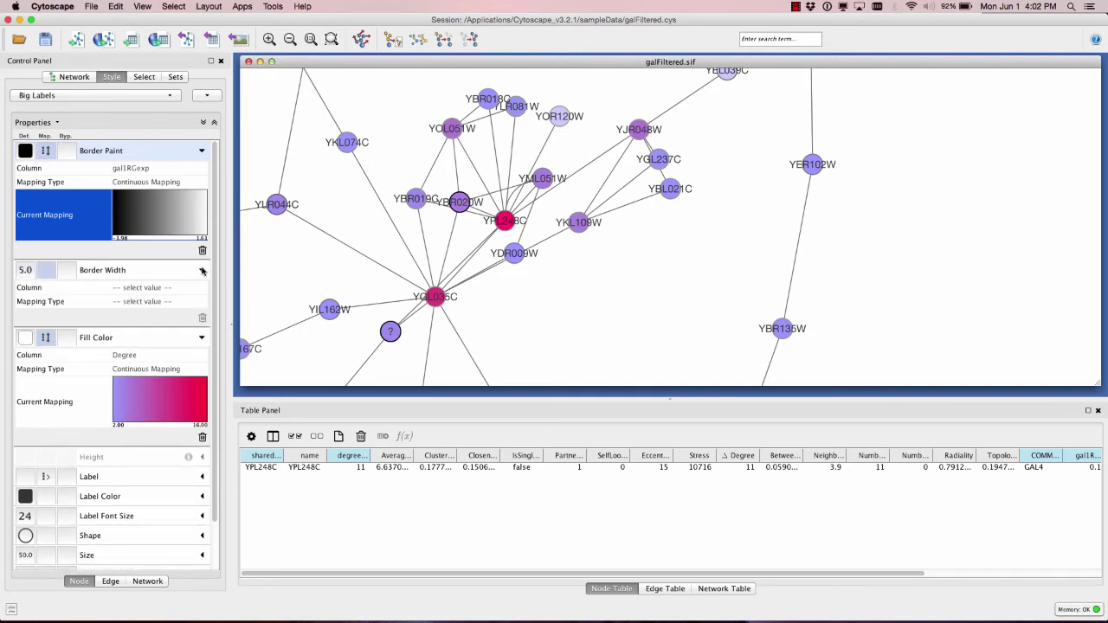
pyautogui.click(202, 271)
pyautogui.click(24, 272)
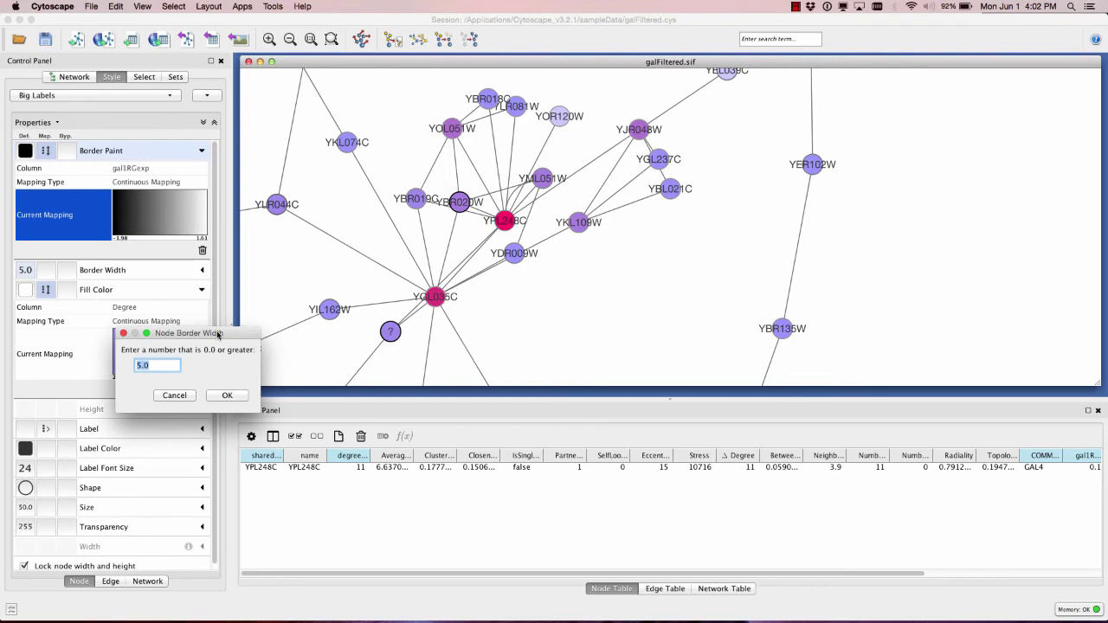
pyautogui.write('10')
pyautogui.click(227, 396)
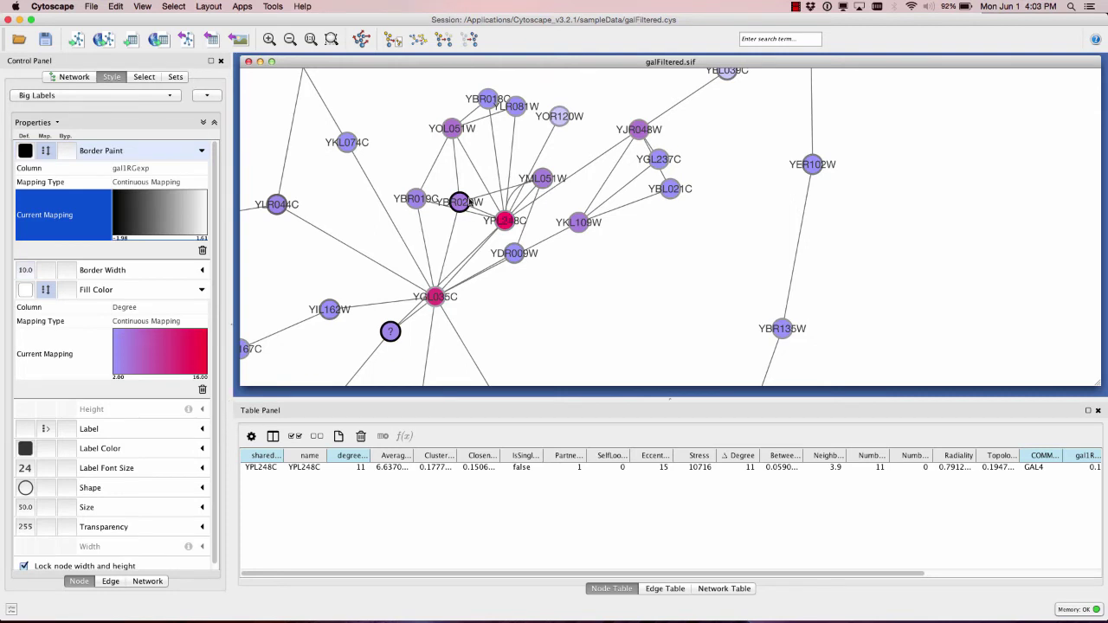
# Edit the Border Paint gradient and set the colour of its minimum handle to blue.
pyautogui.click(136, 213)
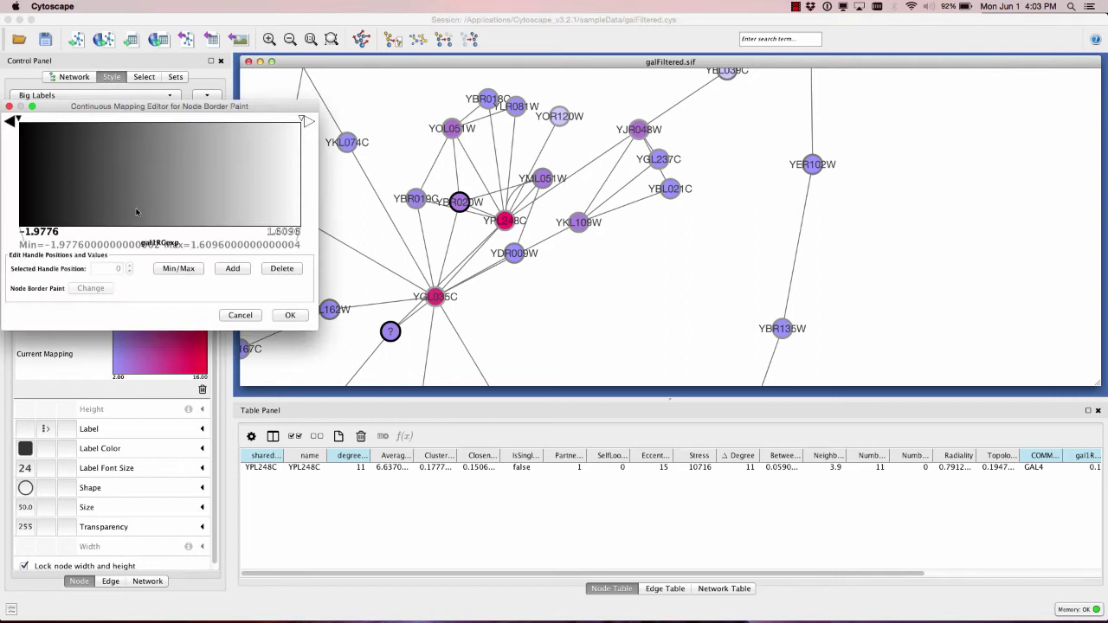
pyautogui.click(17, 120)
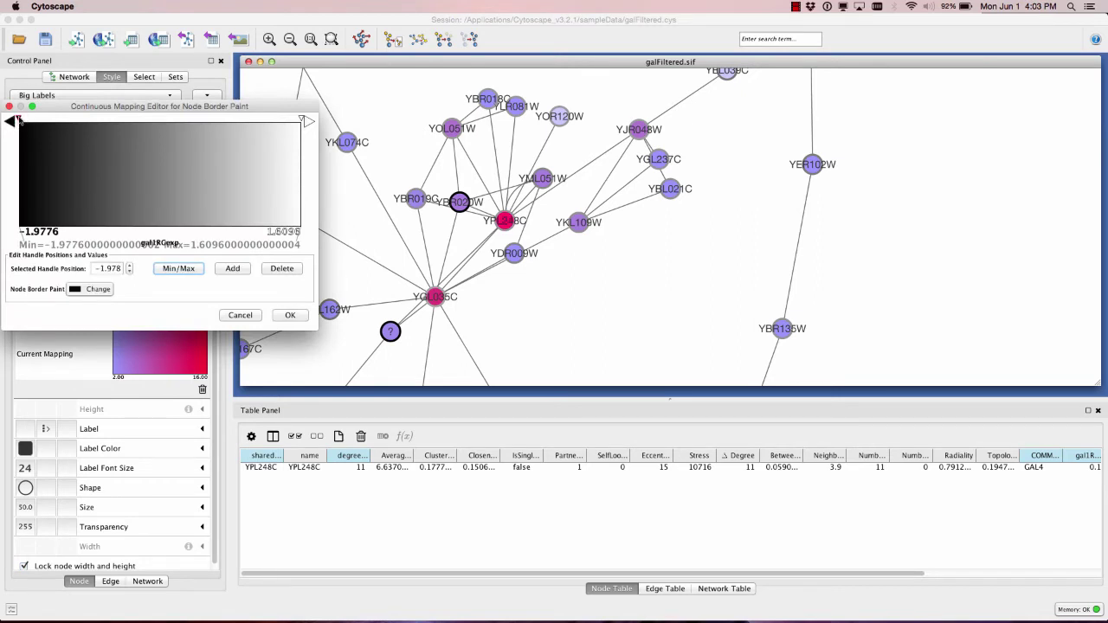
pyautogui.doubleClick(18, 121)
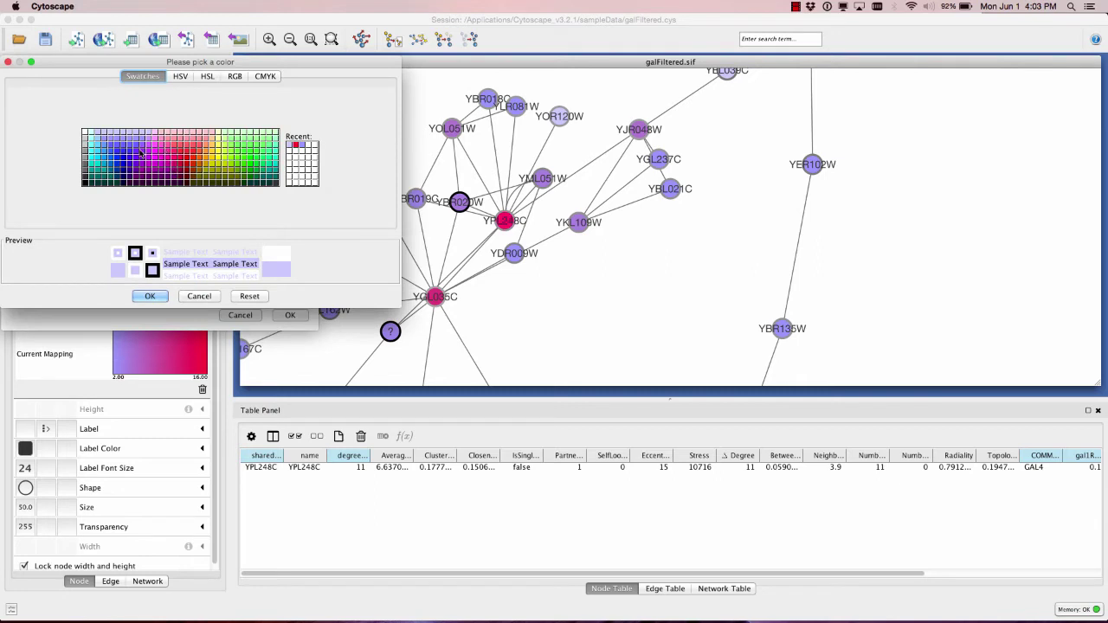
pyautogui.click(123, 151)
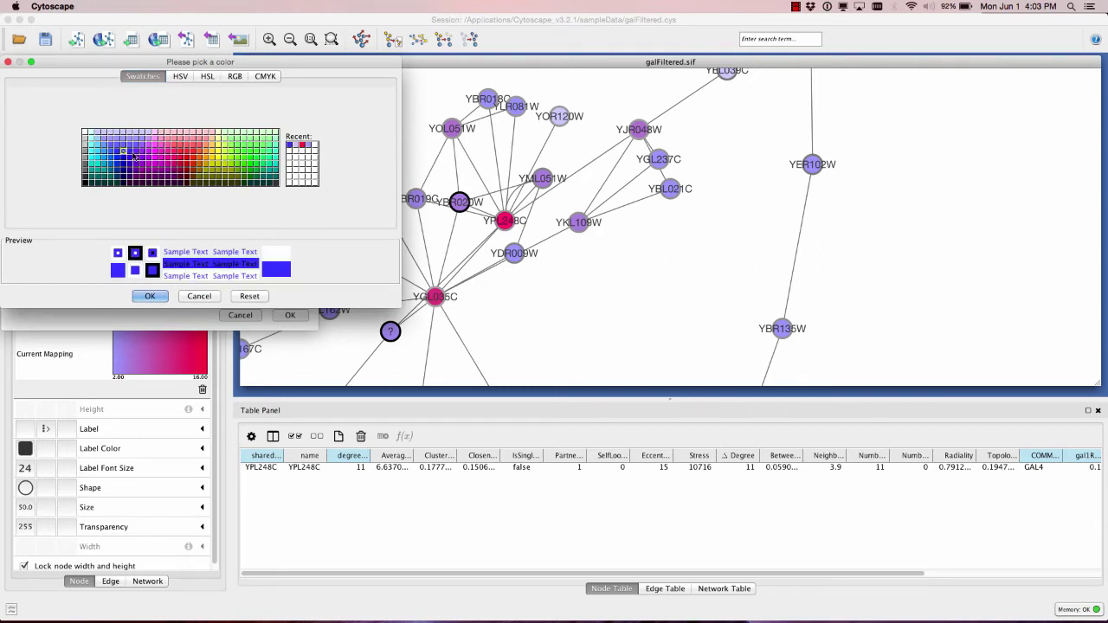
pyautogui.click(151, 296)
# Enlarge the mapping editor, add a white middle handle to the Border Paint gradient, and set its position to 0.
pyautogui.click(156, 126)
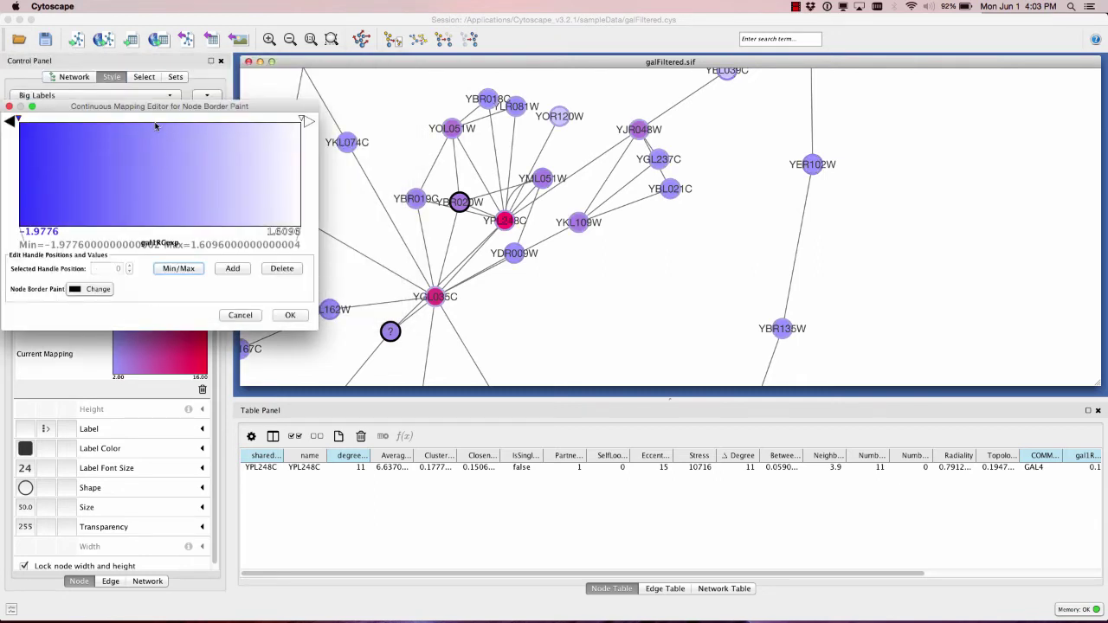
pyautogui.moveTo(317, 328); pyautogui.dragTo(399, 365)
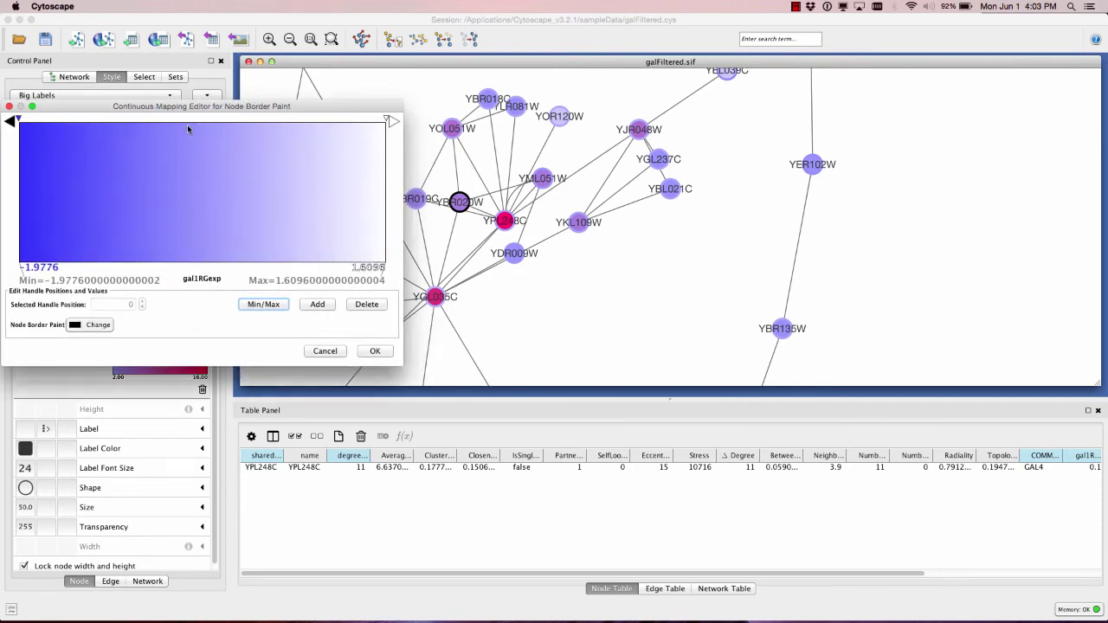
pyautogui.click(317, 305)
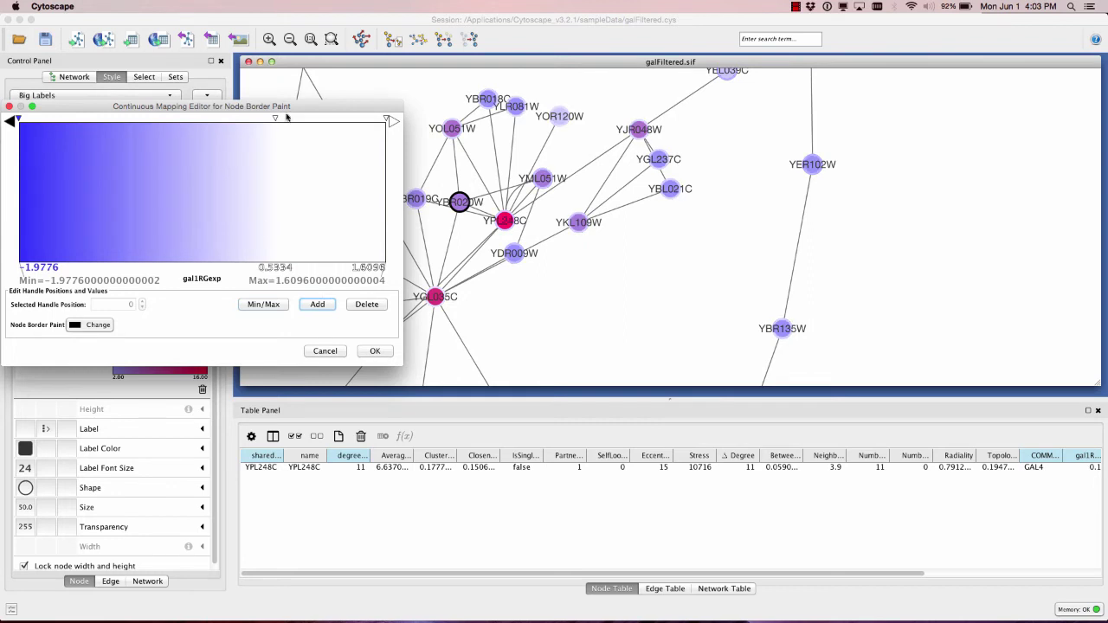
pyautogui.moveTo(285, 117); pyautogui.dragTo(184, 122)
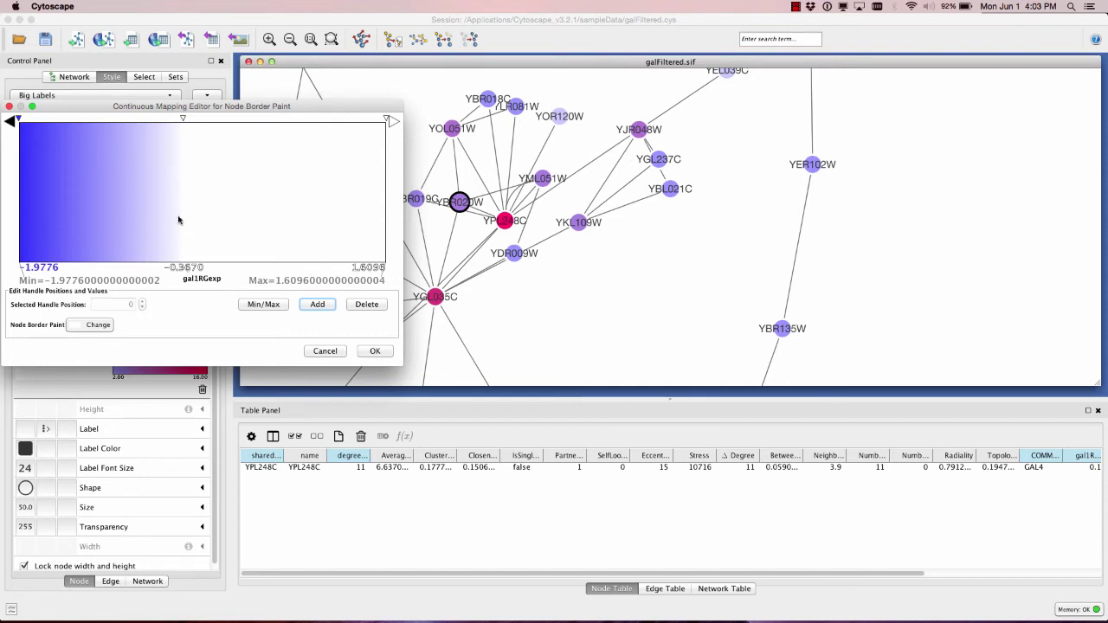
pyautogui.moveTo(184, 120); pyautogui.dragTo(184, 120)
pyautogui.click(125, 304)
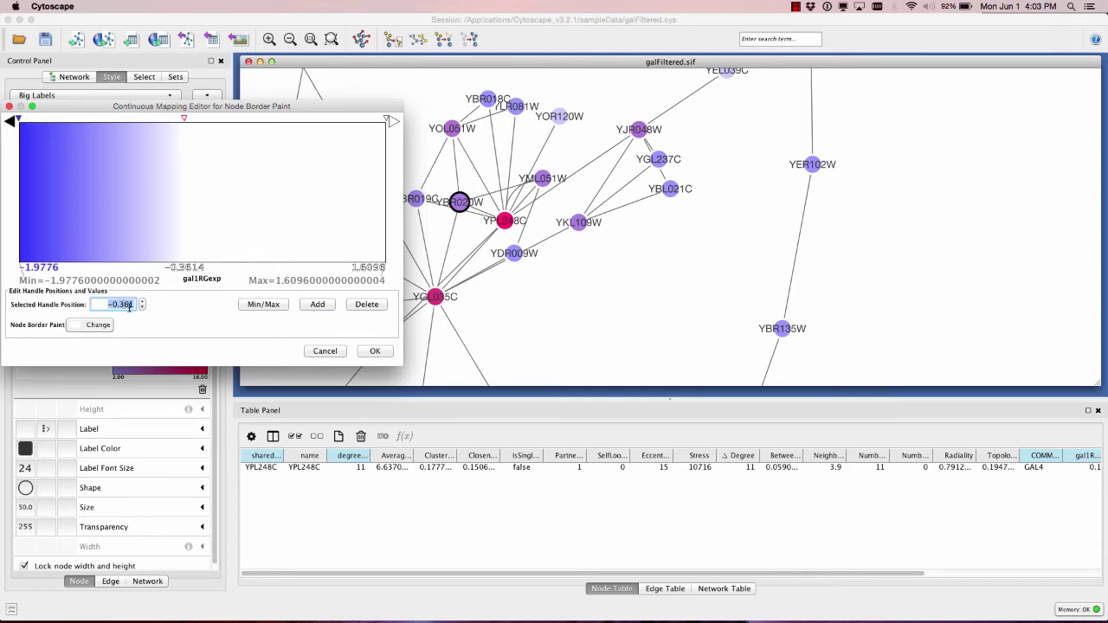
pyautogui.press('BackSpace')
pyautogui.write('0')
pyautogui.click(144, 304)
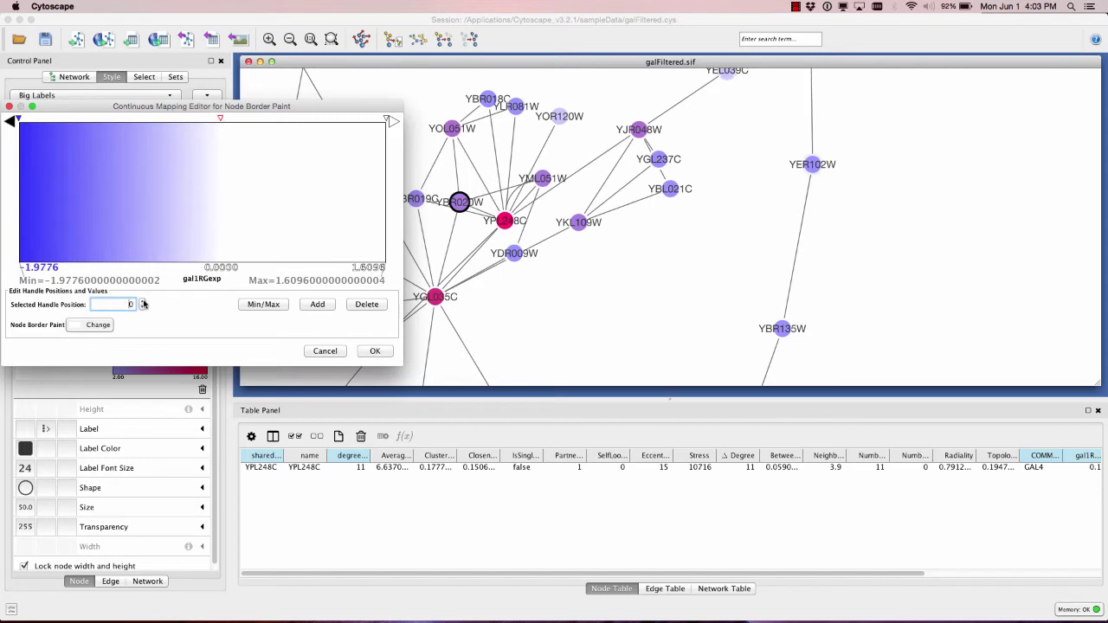
# Set the colour of the Border Paint gradient's maximum handle to red.
pyautogui.doubleClick(388, 120)
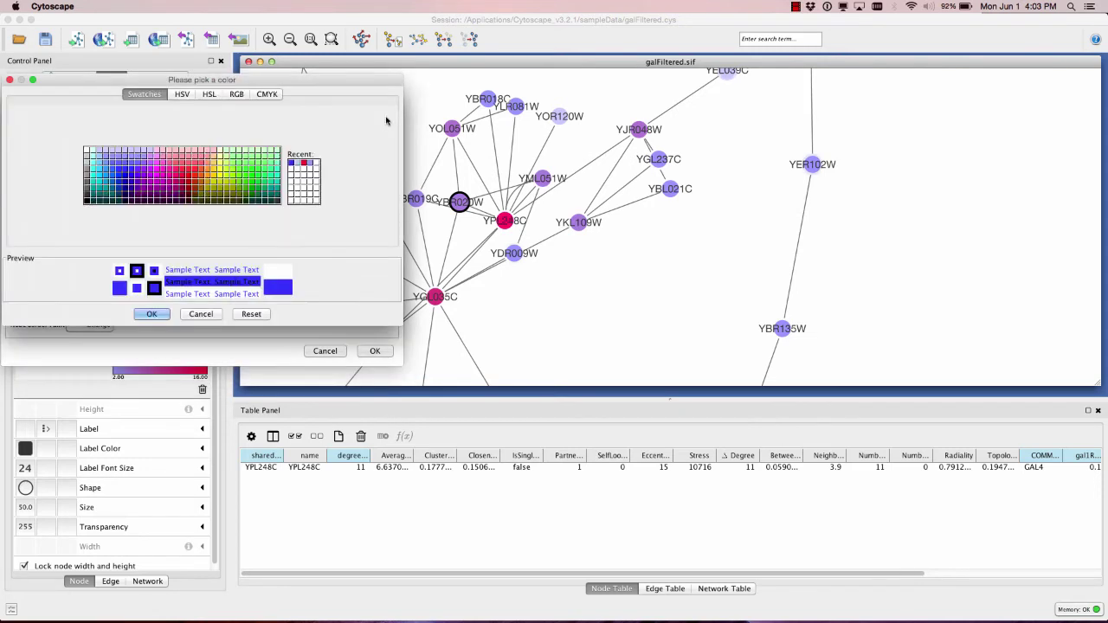
pyautogui.click(188, 177)
pyautogui.click(152, 314)
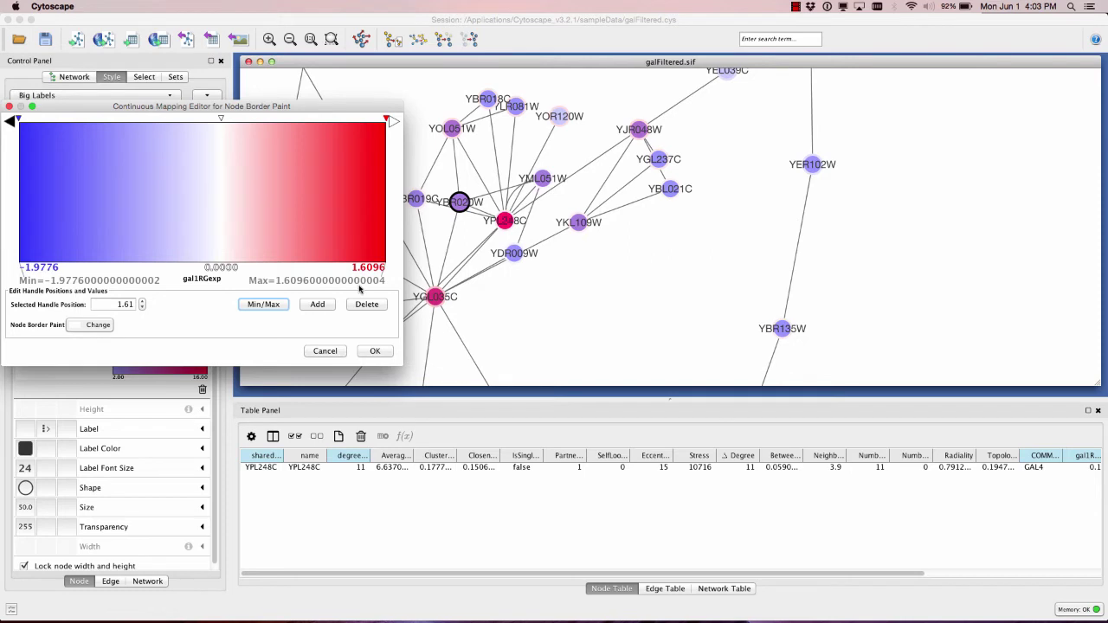
# Apply the Border Paint gradient and inspect the node borders in the network area around YNL117W and YKR097W.
pyautogui.click(375, 352)
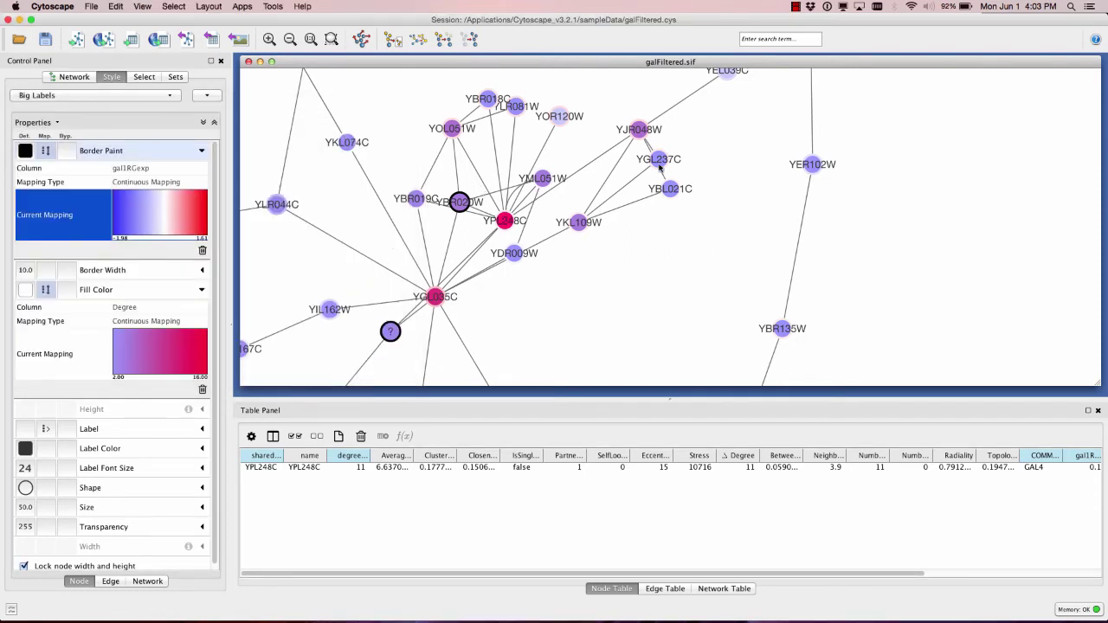
pyautogui.scroll(5, 699, 184)
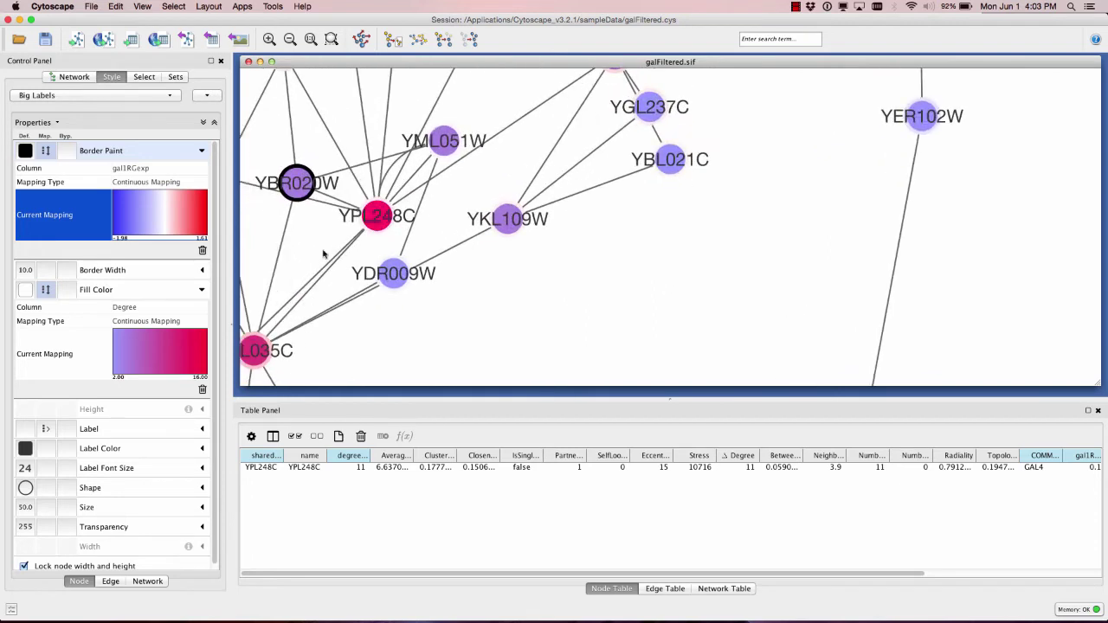
pyautogui.click(73, 77)
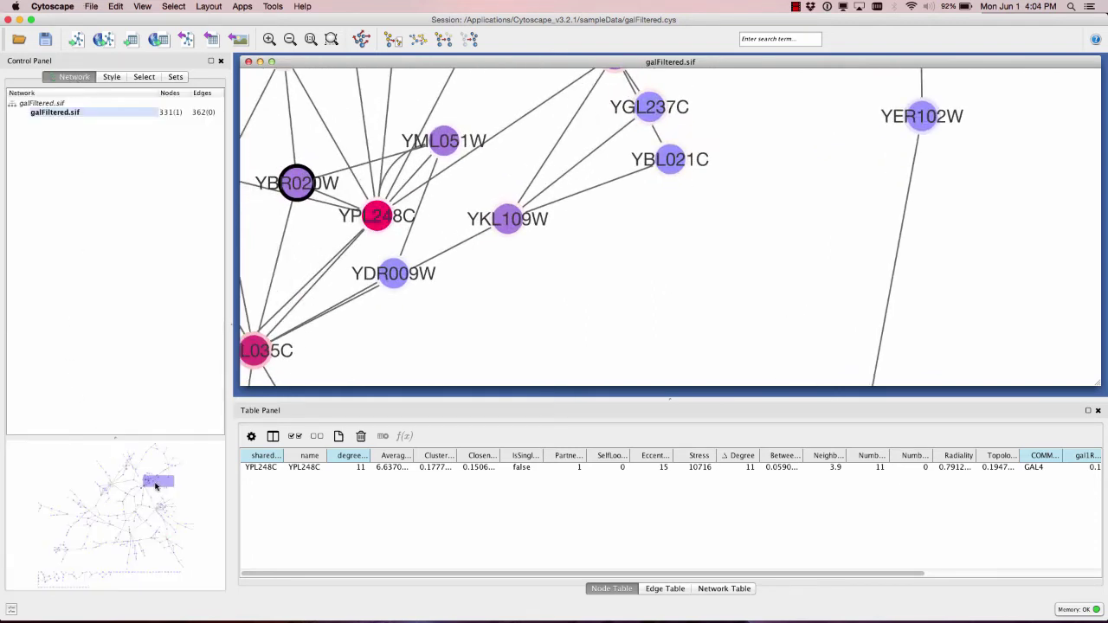
pyautogui.moveTo(156, 486); pyautogui.dragTo(141, 505)
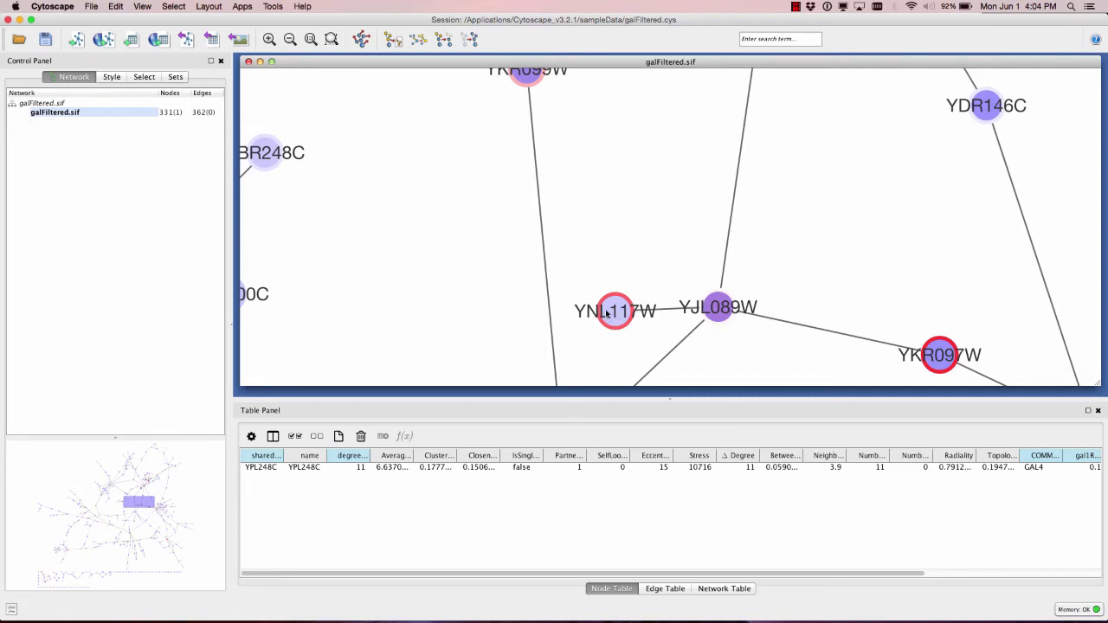
# Change the column mapped to the node Fill Color to gal4RGexp.
pyautogui.click(112, 77)
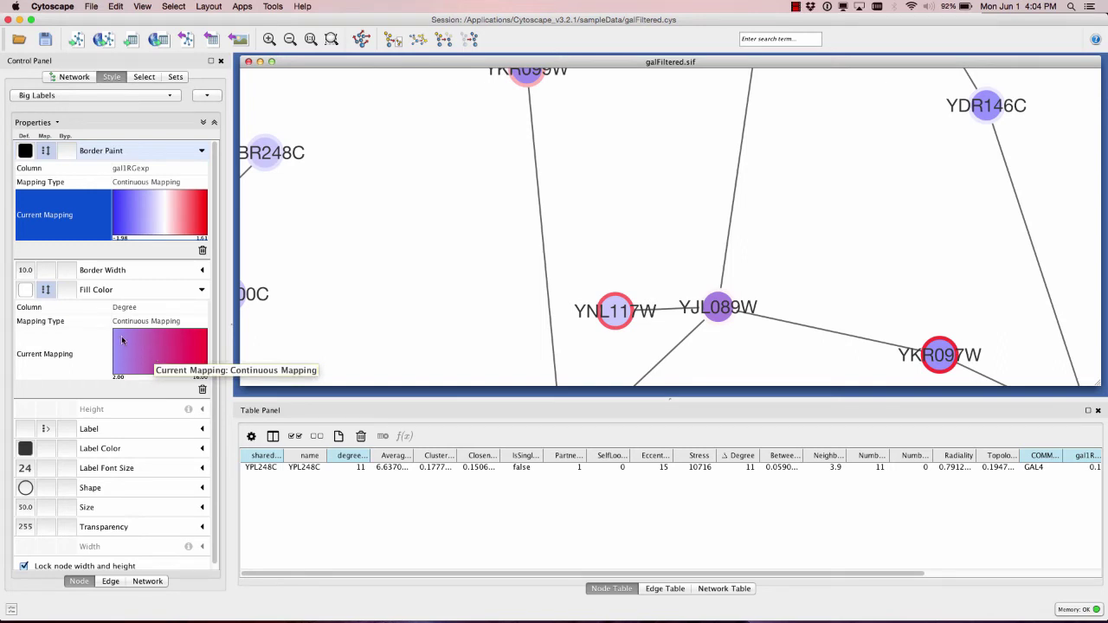
pyautogui.click(129, 307)
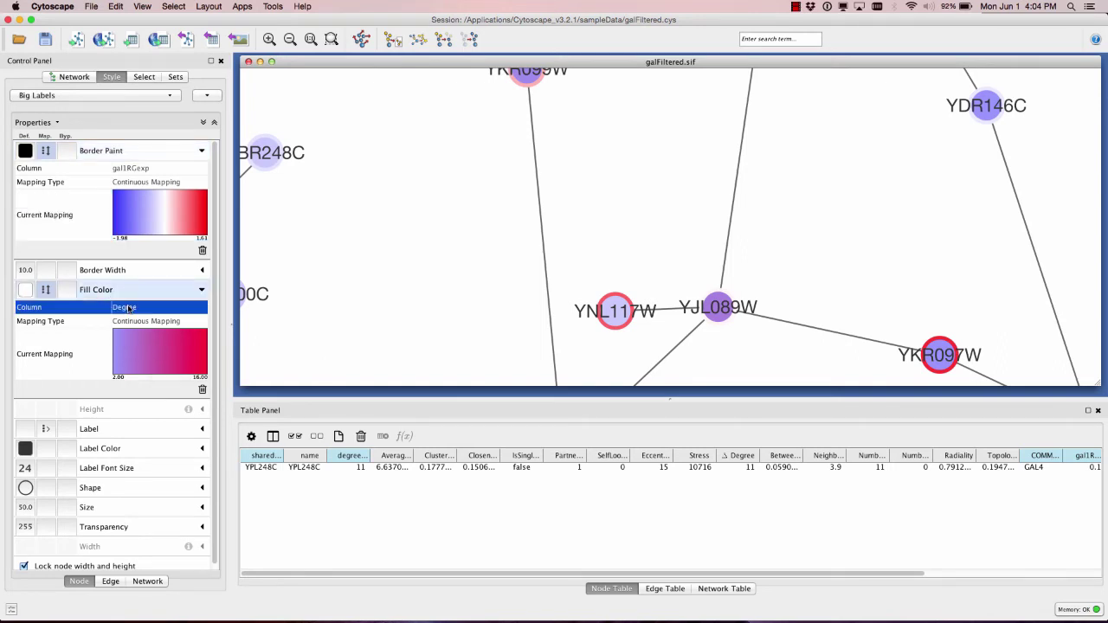
pyautogui.click(127, 308)
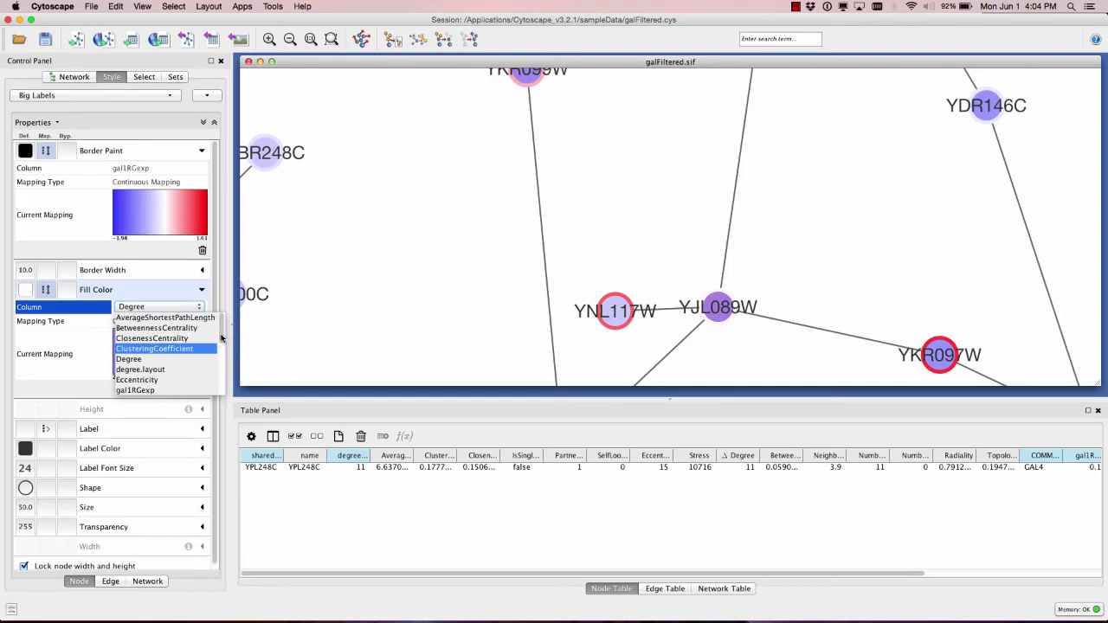
pyautogui.scroll(-2, 216, 348)
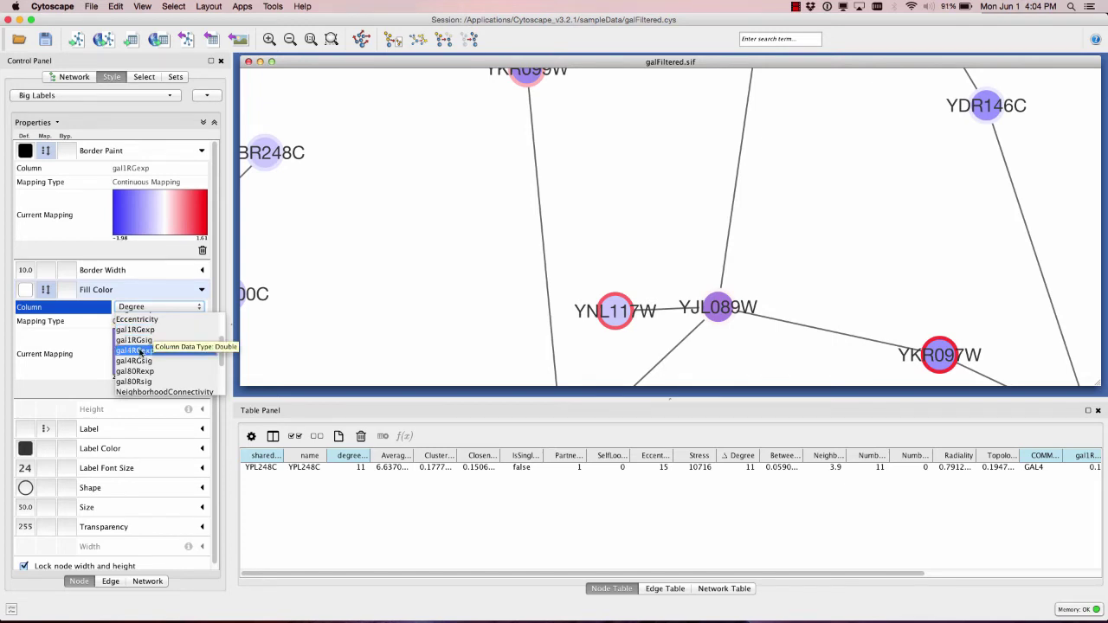
pyautogui.click(140, 350)
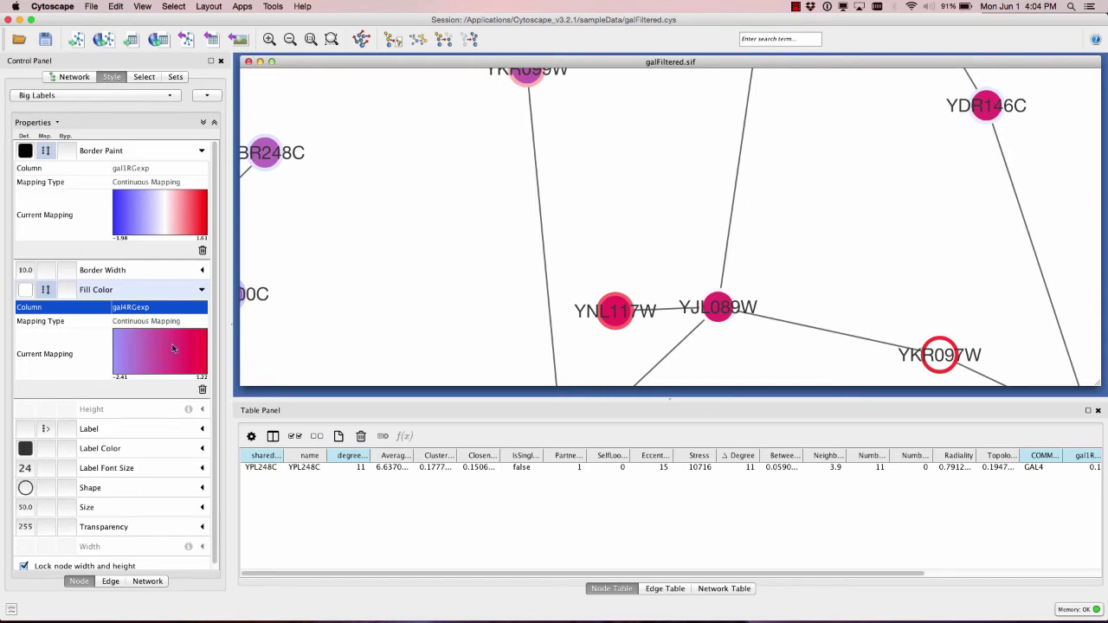
# Enlarge the Fill Color mapping editor, add a white middle handle to the gradient, and set its position to 0.
pyautogui.click(157, 349)
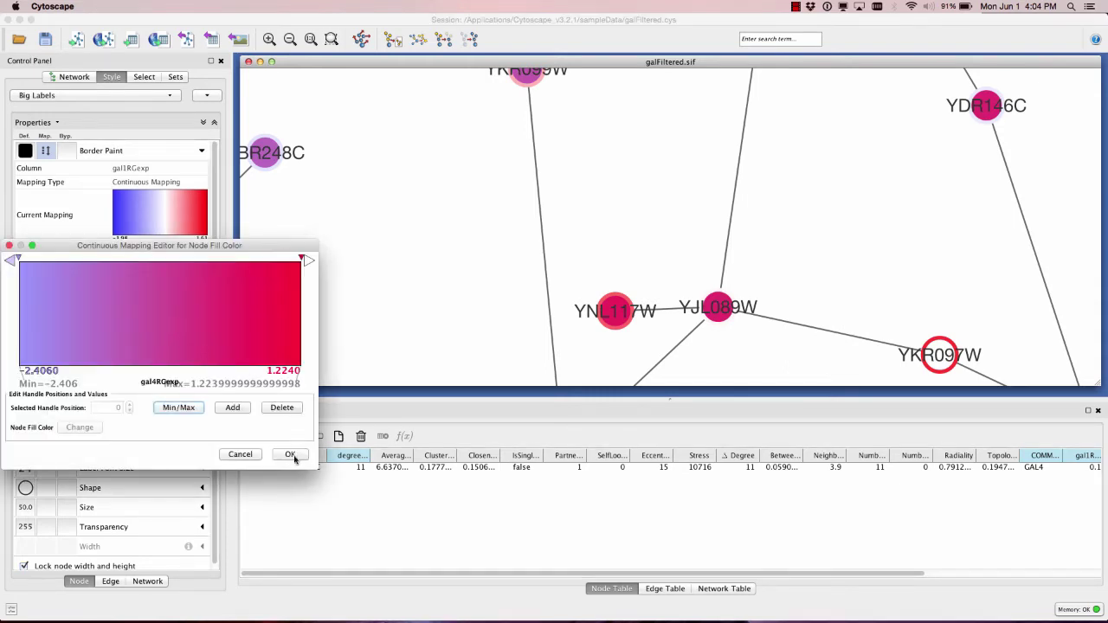
pyautogui.moveTo(317, 468); pyautogui.dragTo(420, 486)
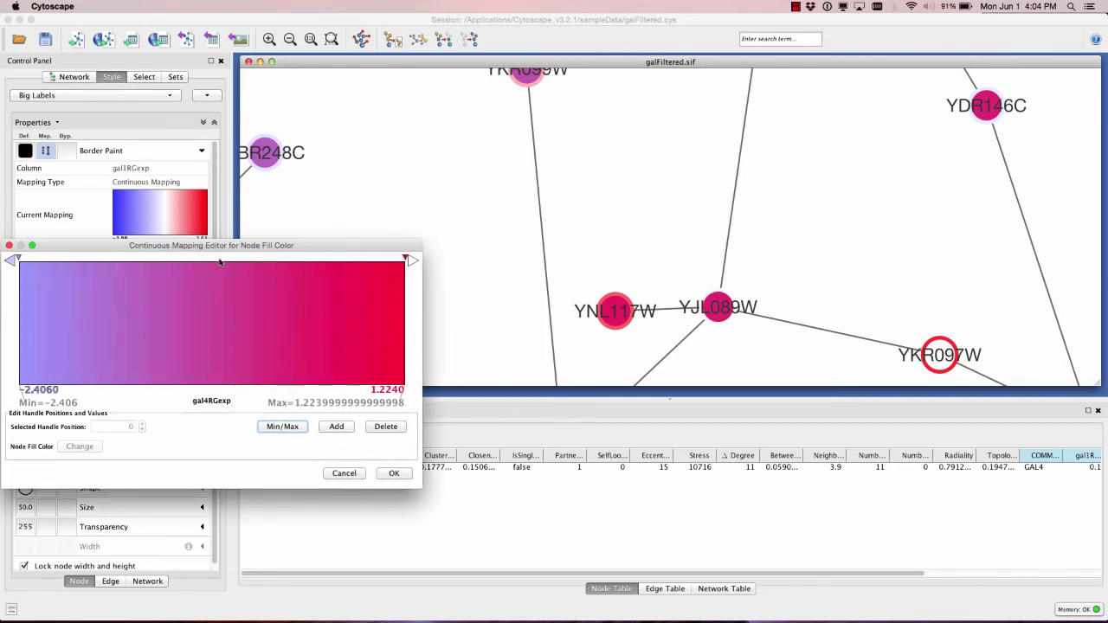
pyautogui.click(336, 426)
pyautogui.moveTo(290, 258); pyautogui.dragTo(228, 258)
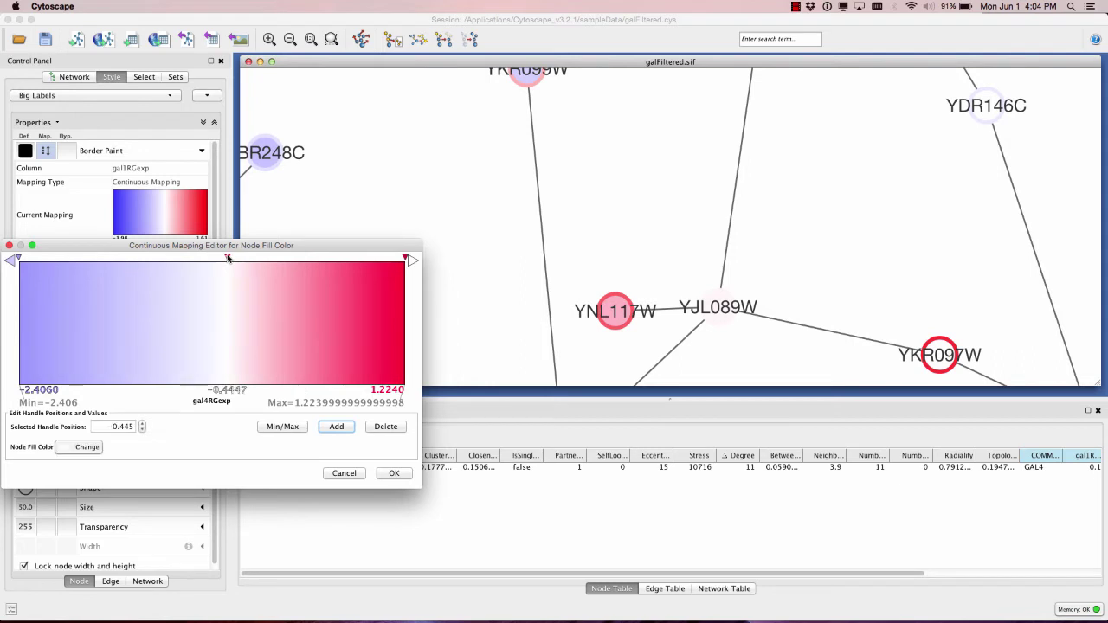
pyautogui.click(141, 430)
pyautogui.click(141, 430)
pyautogui.click(141, 430)
pyautogui.doubleClick(127, 428)
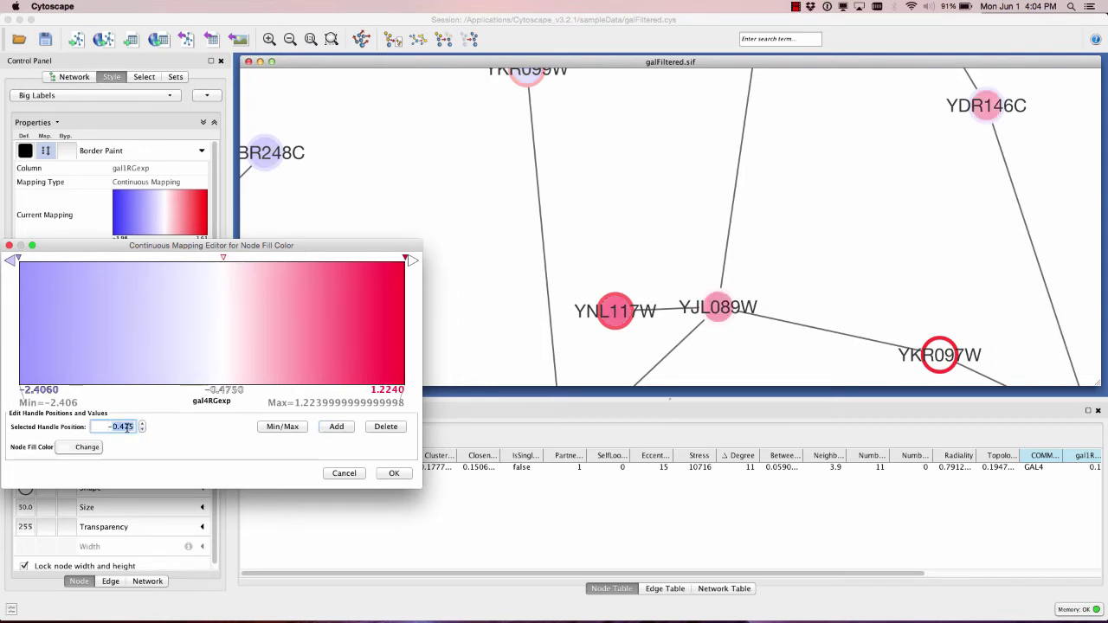
pyautogui.write('0')
pyautogui.press('Return')
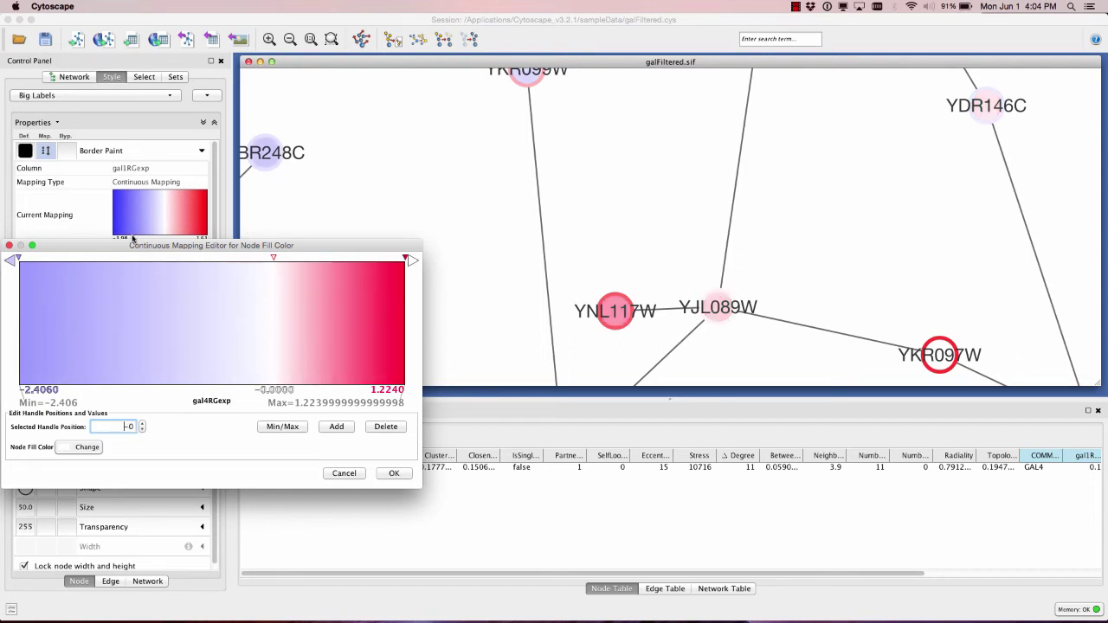
# Set the colour of the Fill Color gradient's minimum handle to blue and apply the mapping.
pyautogui.doubleClick(18, 260)
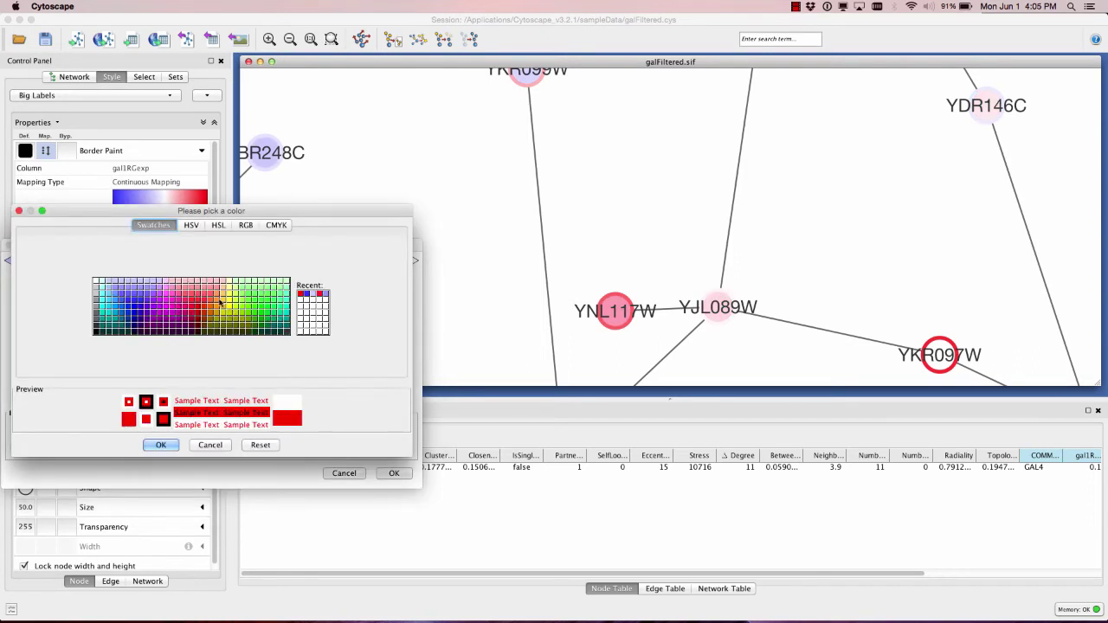
pyautogui.click(139, 308)
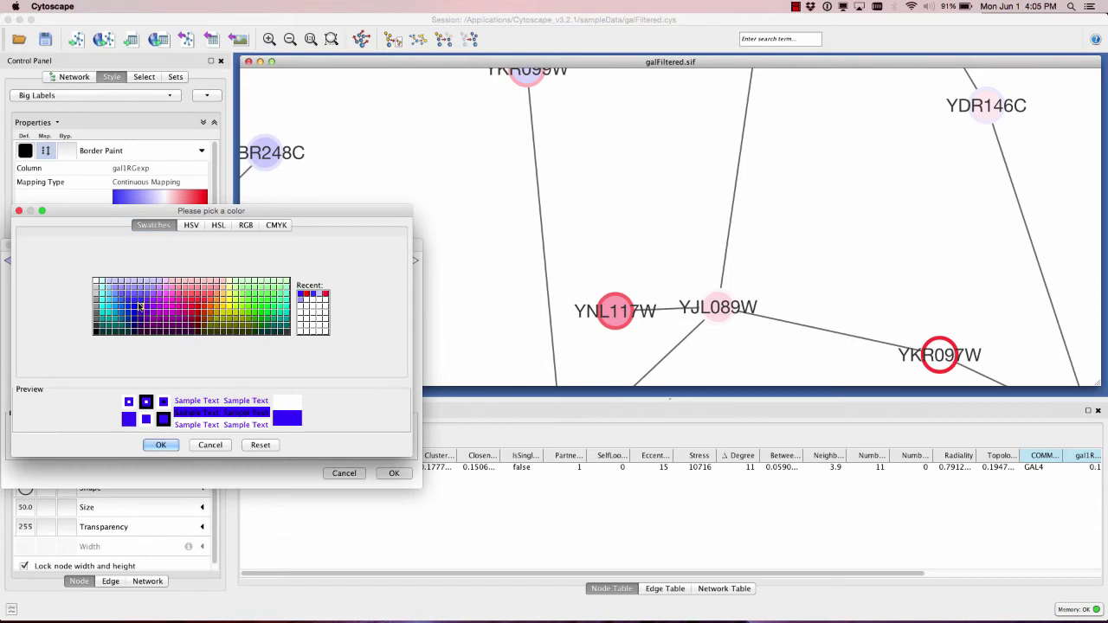
pyautogui.click(160, 445)
pyautogui.click(394, 472)
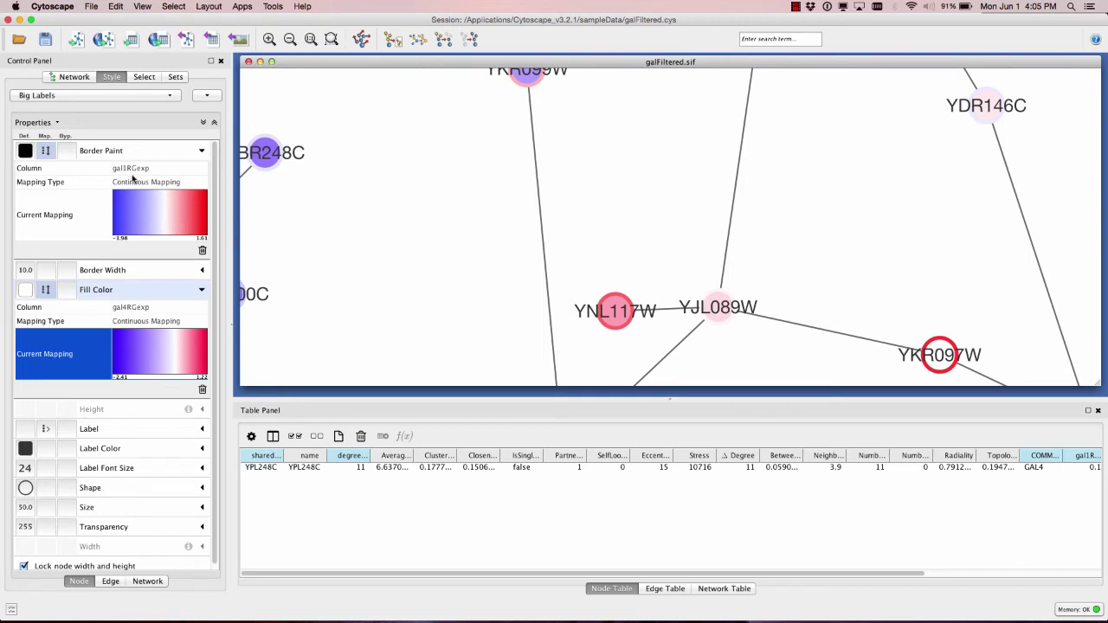
# Enlarge the network view and examine the fill and border colours of the nodes from YGL035C to YLR377C and YNL117W.
pyautogui.click(75, 77)
pyautogui.moveTo(144, 502); pyautogui.dragTo(156, 486)
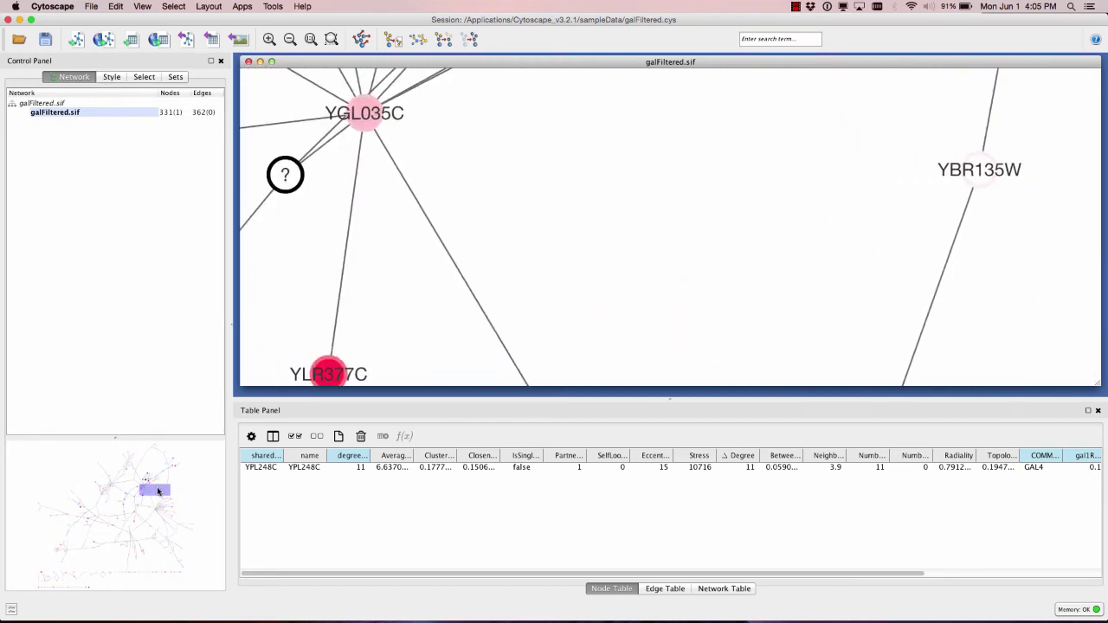
pyautogui.click(290, 39)
pyautogui.click(290, 39)
pyautogui.click(290, 39)
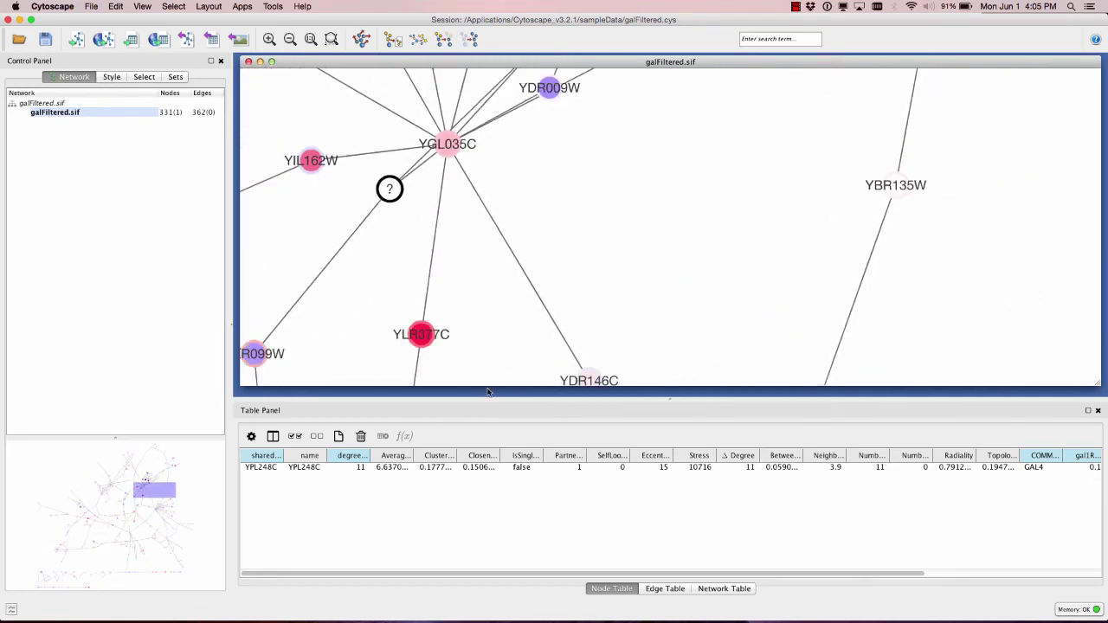
pyautogui.moveTo(483, 398); pyautogui.dragTo(482, 491)
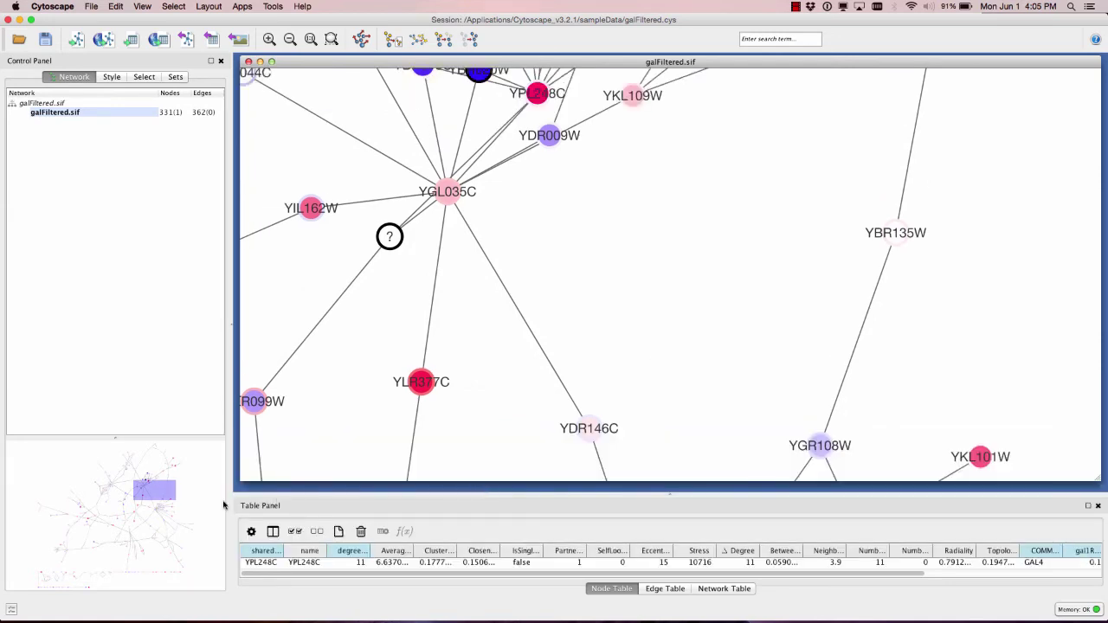
pyautogui.moveTo(154, 494)
pyautogui.mouseDown()
pyautogui.moveTo(148, 470)
pyautogui.moveTo(167, 456)
pyautogui.moveTo(152, 443)
pyautogui.moveTo(136, 498)
pyautogui.mouseUp()
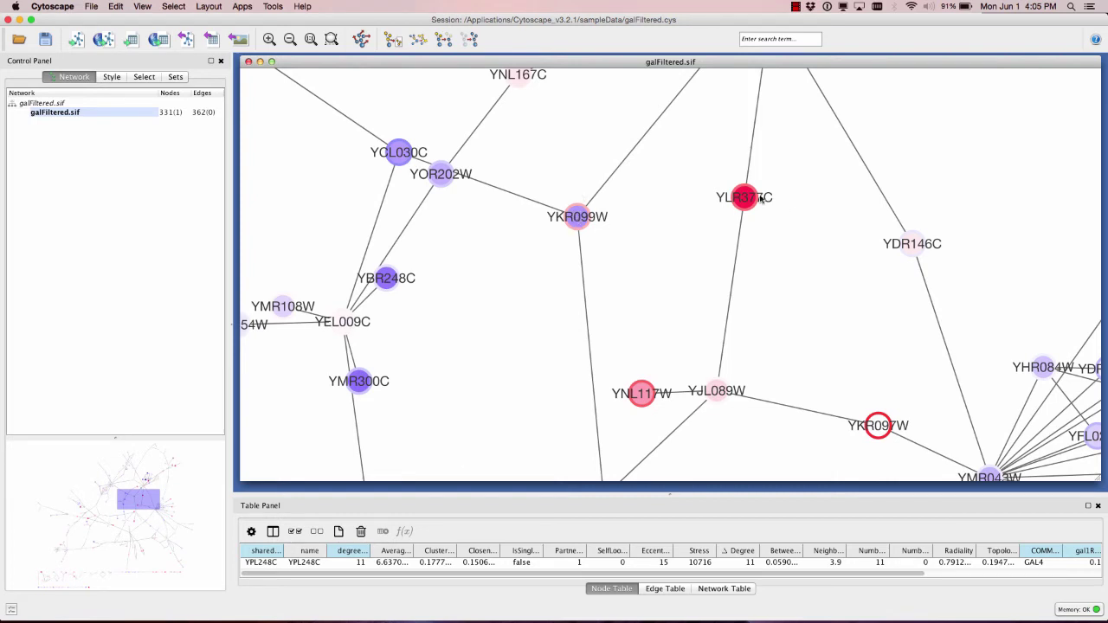
# Move node YLR377C closer to YJL089W, shift YNL117W upward, and clear the selection.
pyautogui.moveTo(742, 204); pyautogui.dragTo(751, 257)
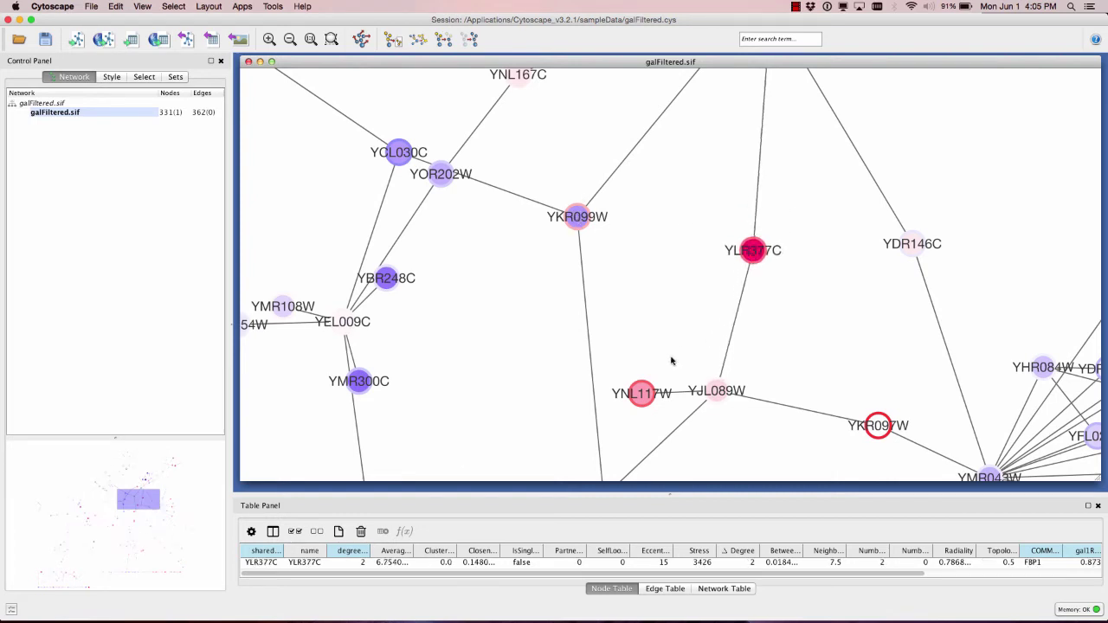
pyautogui.moveTo(643, 394); pyautogui.dragTo(645, 351)
pyautogui.click(673, 305)
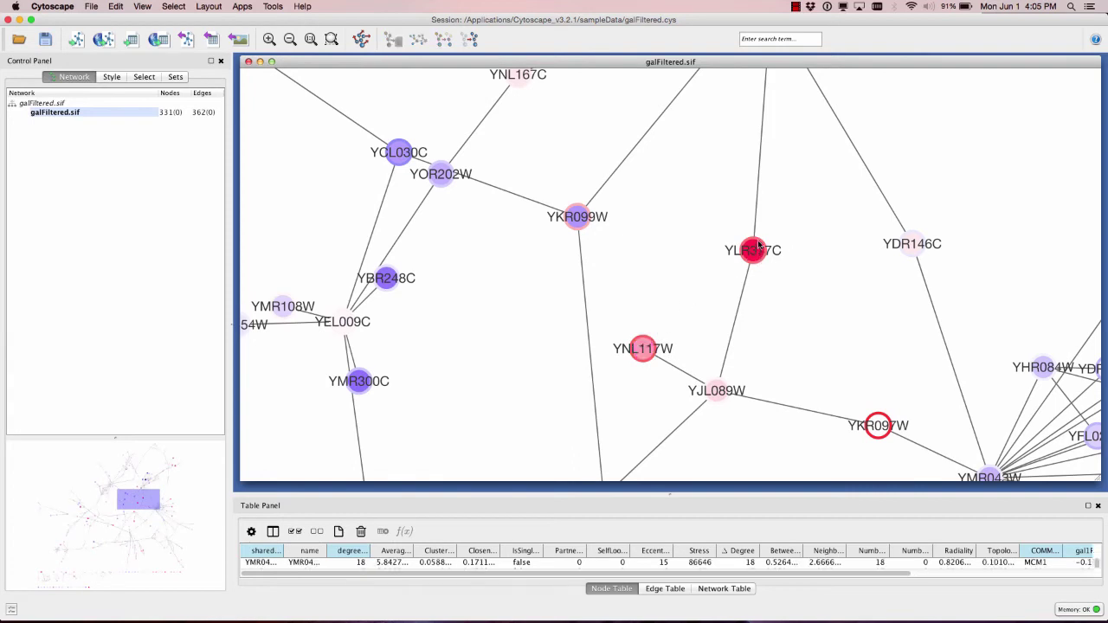
# With the YNL216W cluster in view, review the node Shape choices and the Size mapping options without changing them.
pyautogui.moveTo(147, 502); pyautogui.dragTo(119, 480)
pyautogui.click(111, 77)
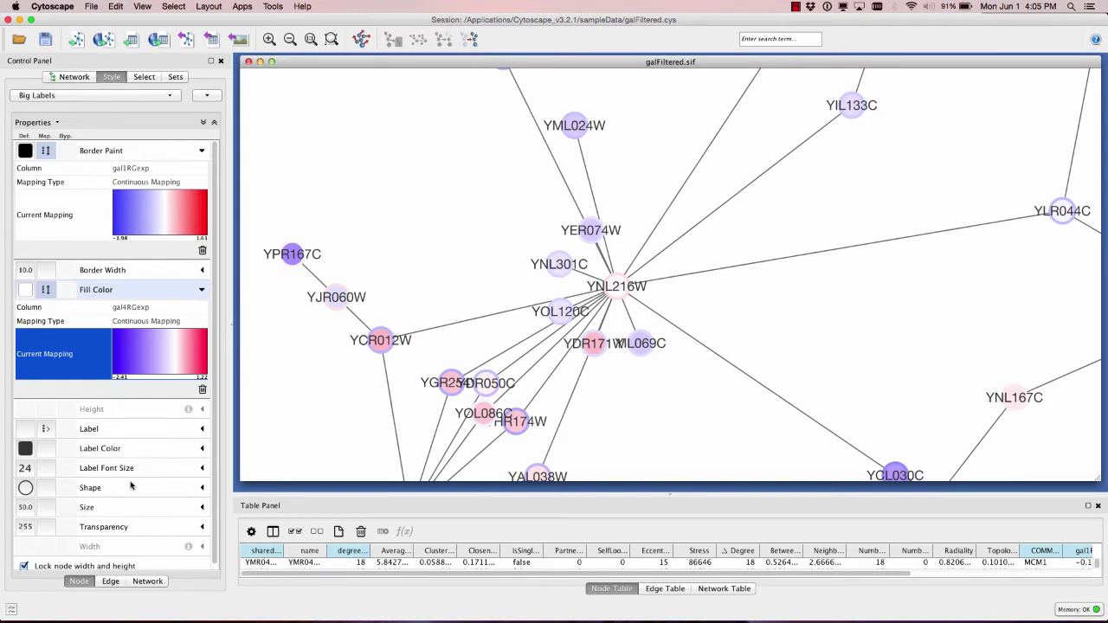
pyautogui.click(29, 490)
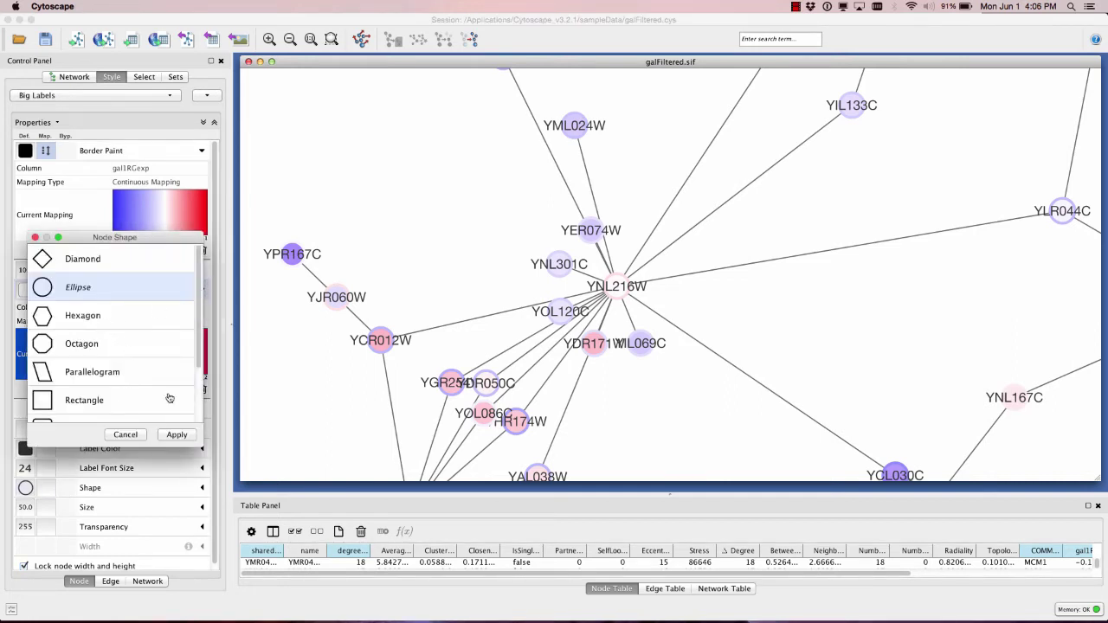
pyautogui.click(130, 434)
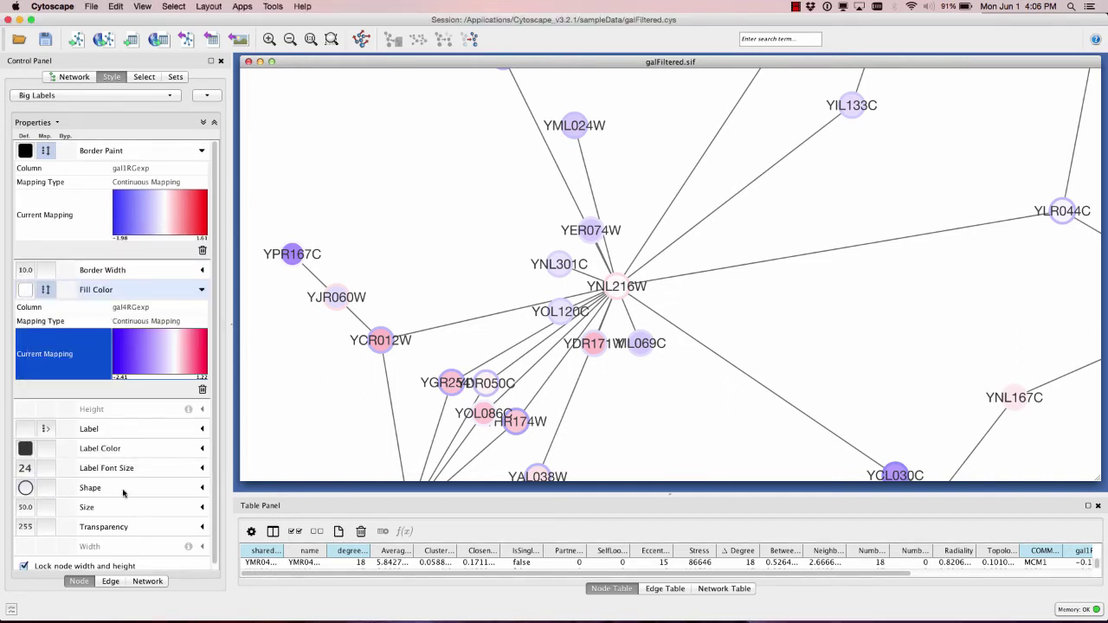
pyautogui.scroll(-1, 123, 492)
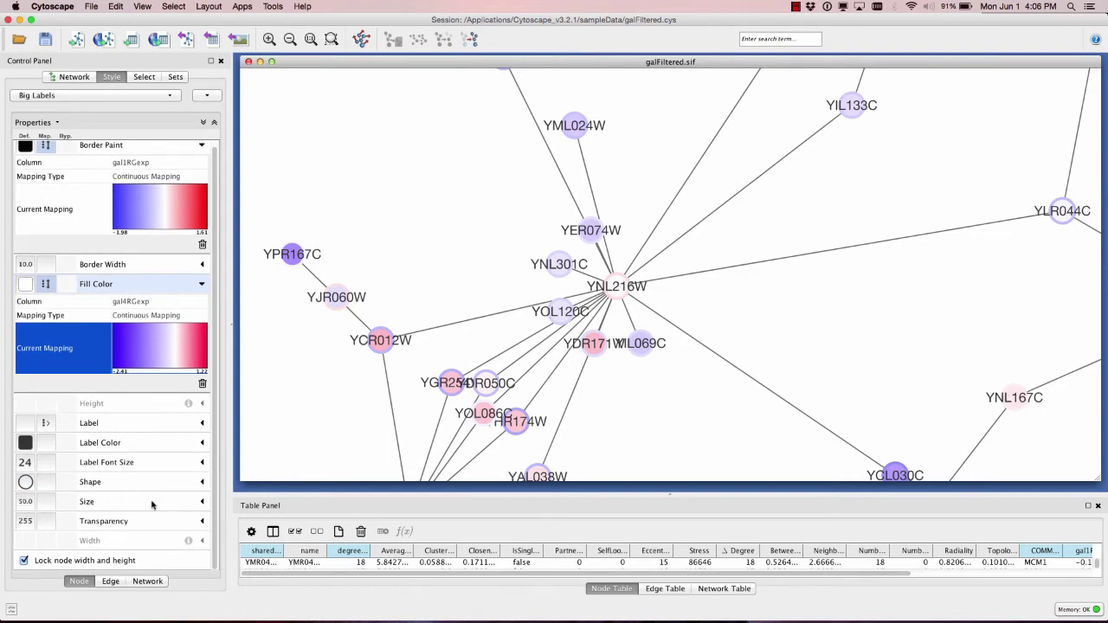
pyautogui.click(202, 502)
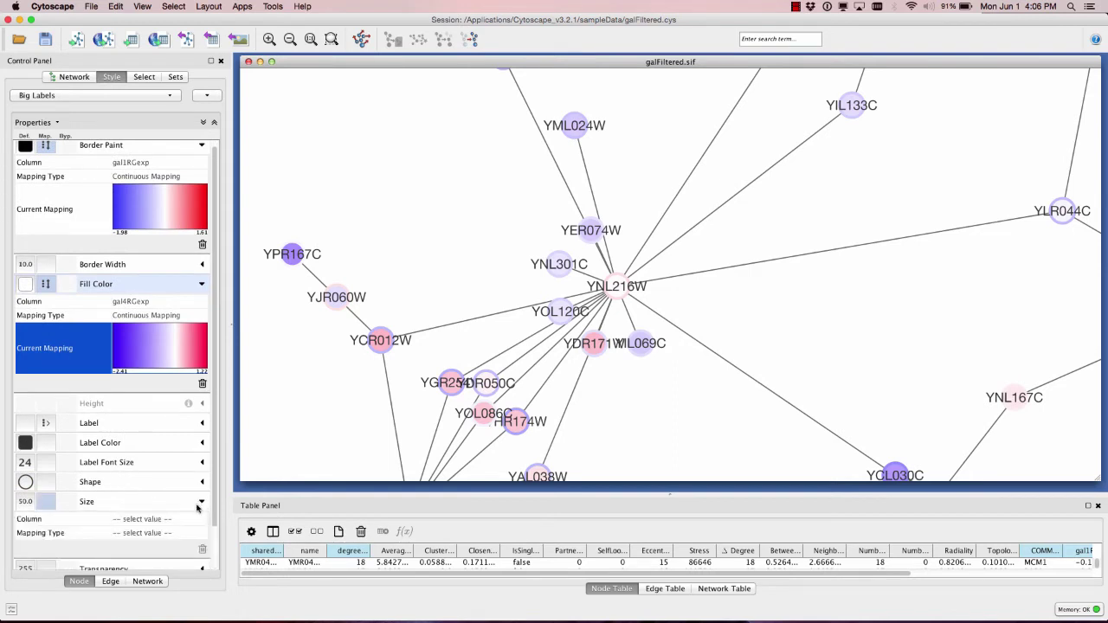
pyautogui.click(202, 502)
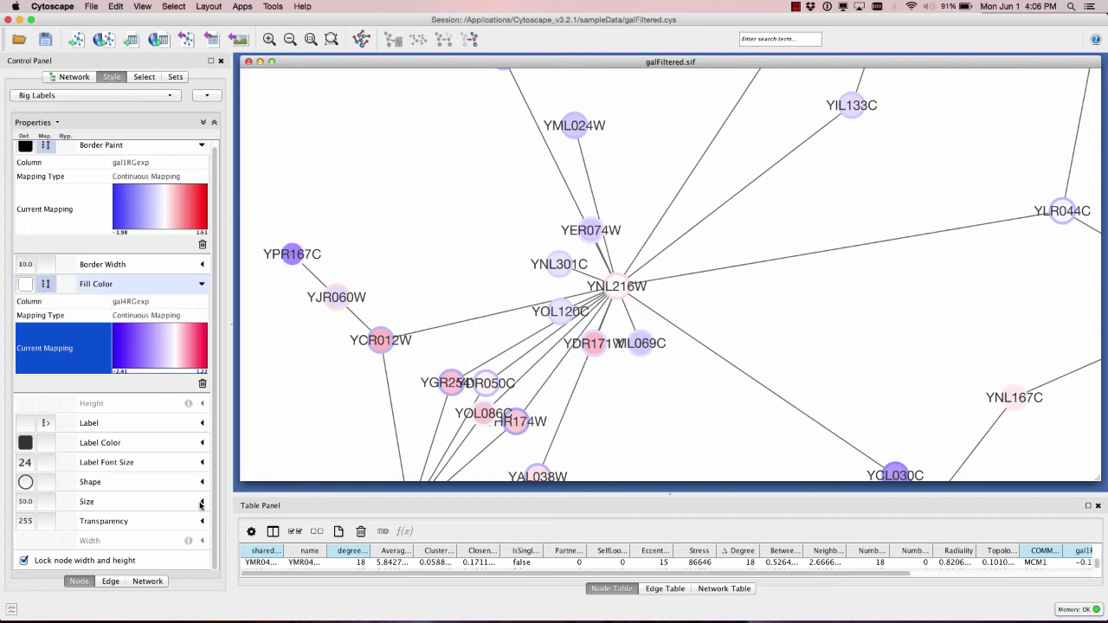
# Select node YCR012W and move it slightly closer to the hub node YNL216W.
pyautogui.click(383, 342)
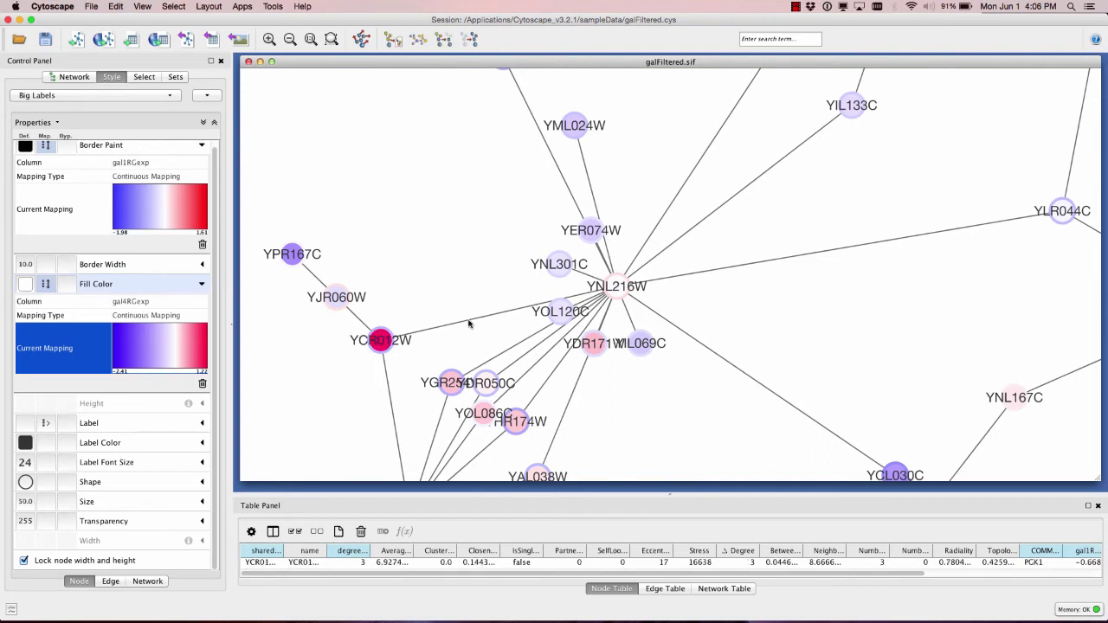
pyautogui.click(469, 323)
pyautogui.moveTo(381, 341); pyautogui.dragTo(428, 324)
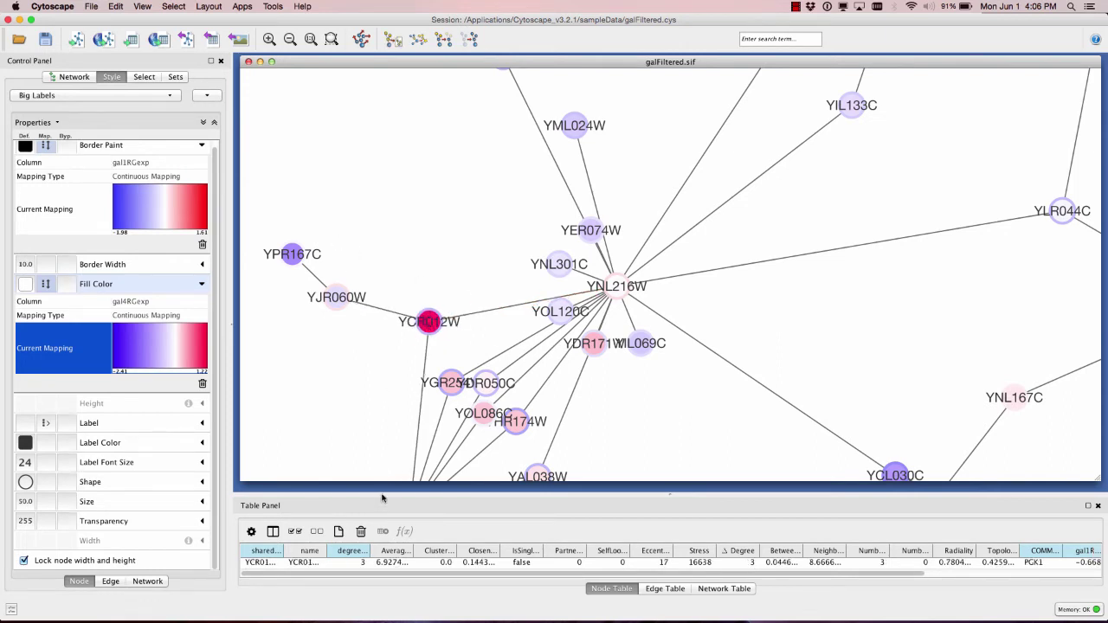
# With the edge table shown in an enlarged table area, select the nodes and edges around YNL216W and display the edge style properties.
pyautogui.moveTo(382, 497); pyautogui.dragTo(383, 439)
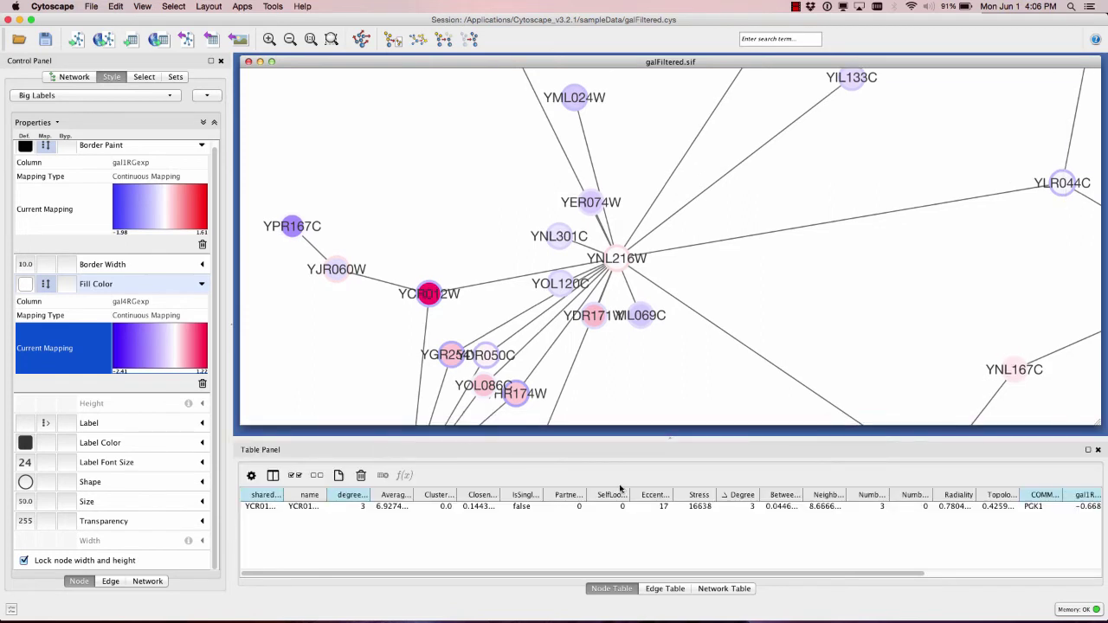
pyautogui.click(660, 590)
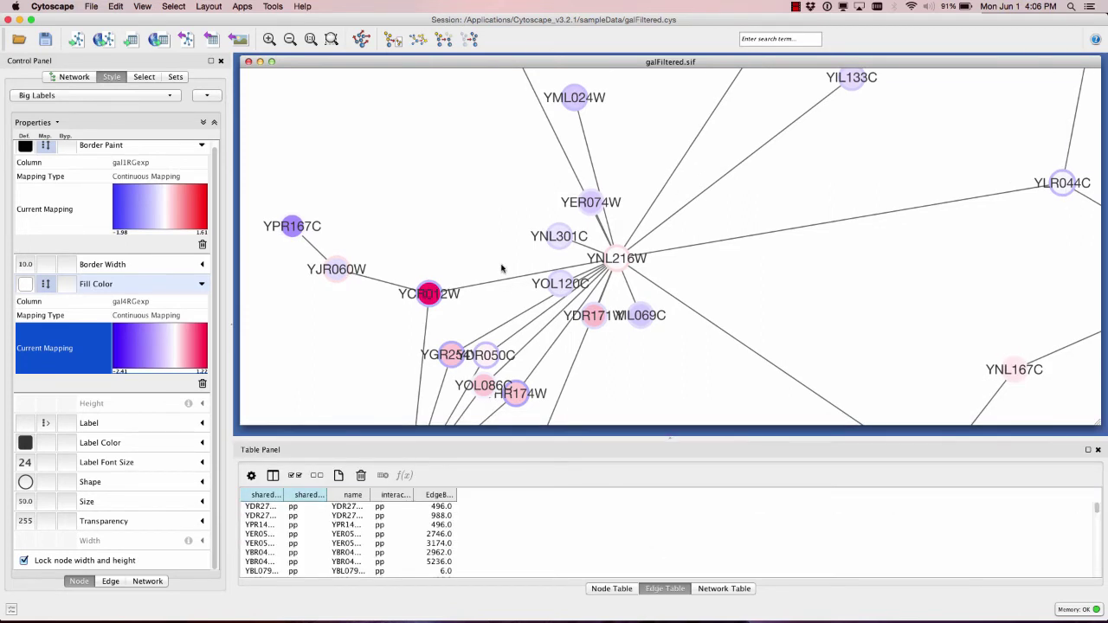
pyautogui.moveTo(469, 226); pyautogui.dragTo(617, 397)
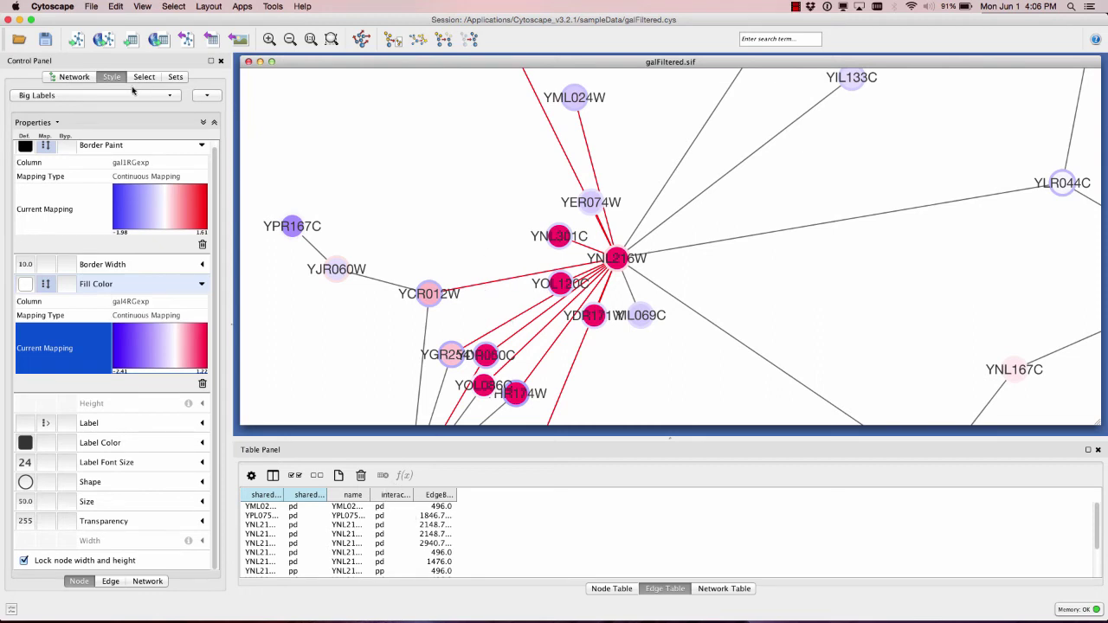
pyautogui.click(111, 582)
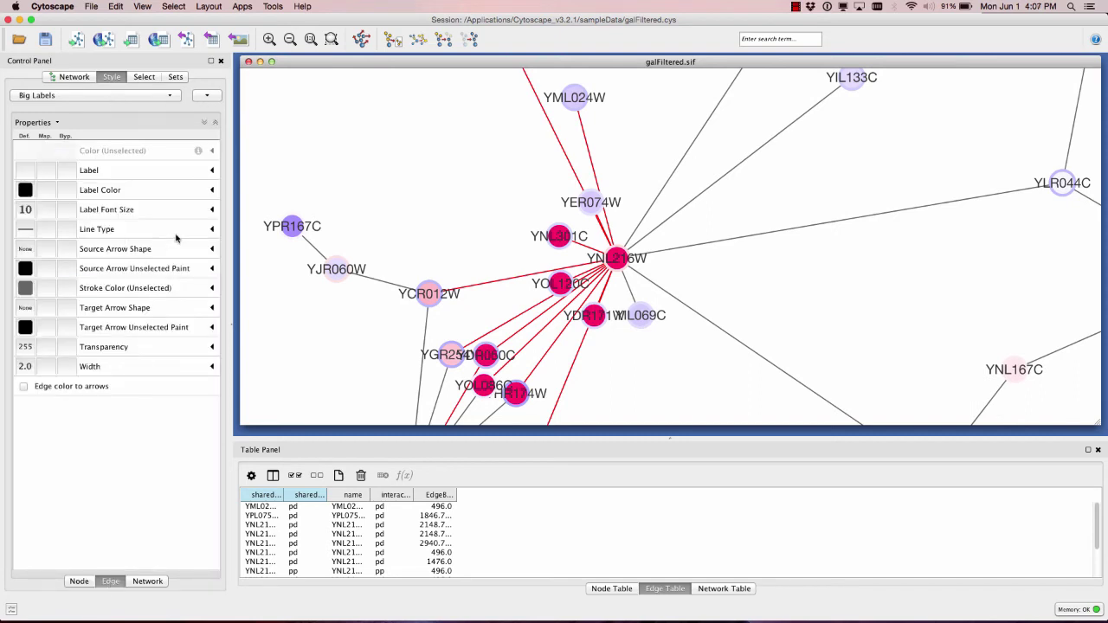
# Map the edge Line Type to the interaction column with a Discrete Mapping.
pyautogui.click(211, 230)
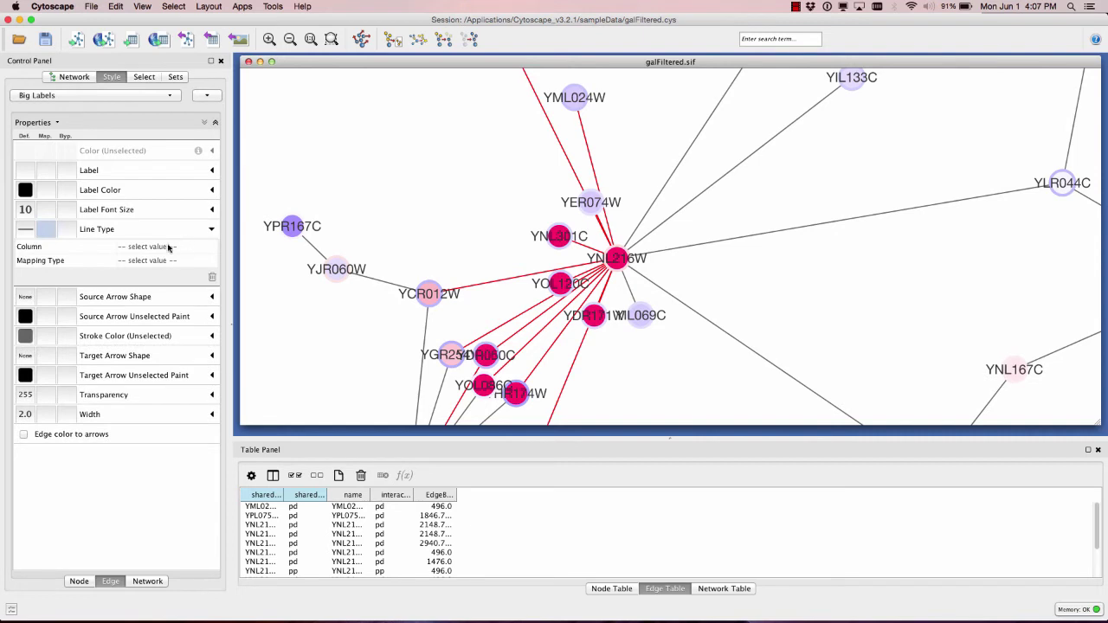
pyautogui.click(153, 247)
pyautogui.click(152, 248)
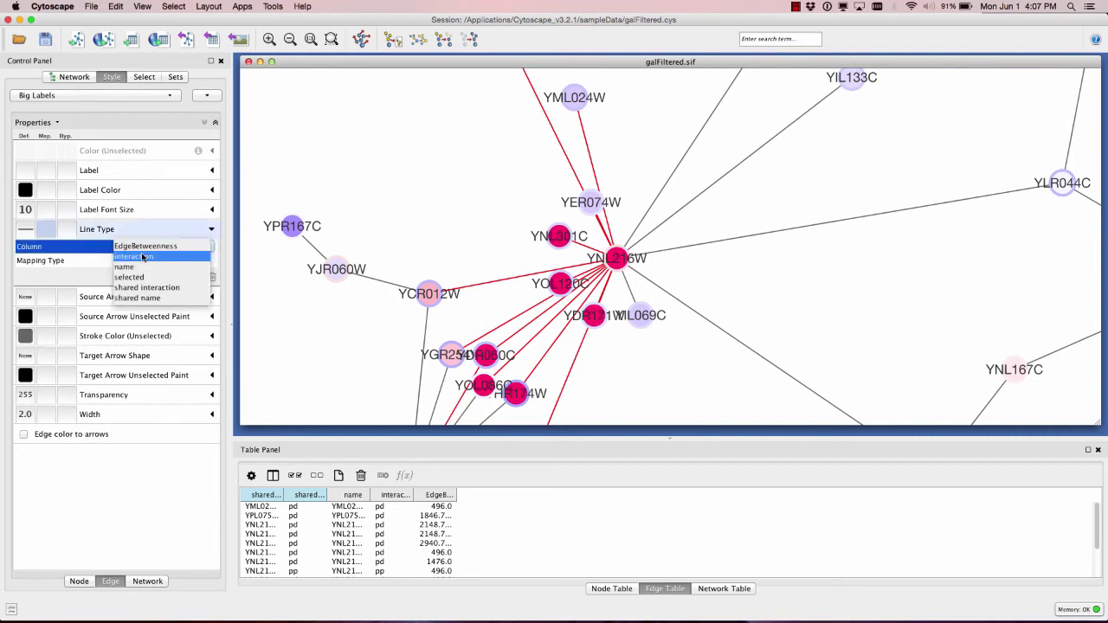
pyautogui.click(144, 256)
pyautogui.click(143, 261)
pyautogui.click(143, 261)
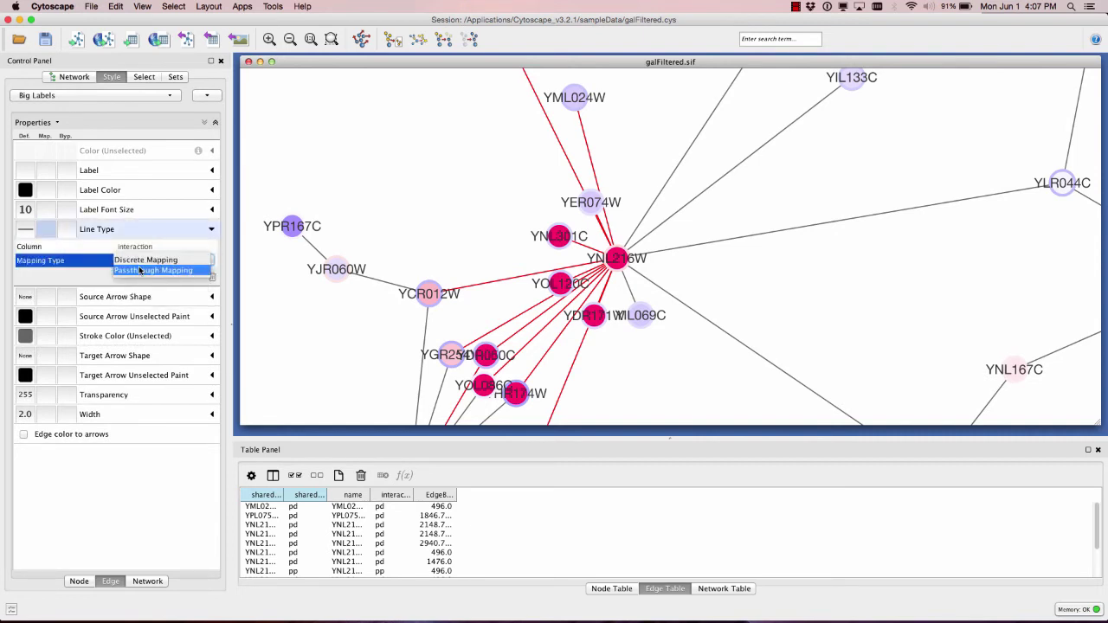
pyautogui.click(140, 262)
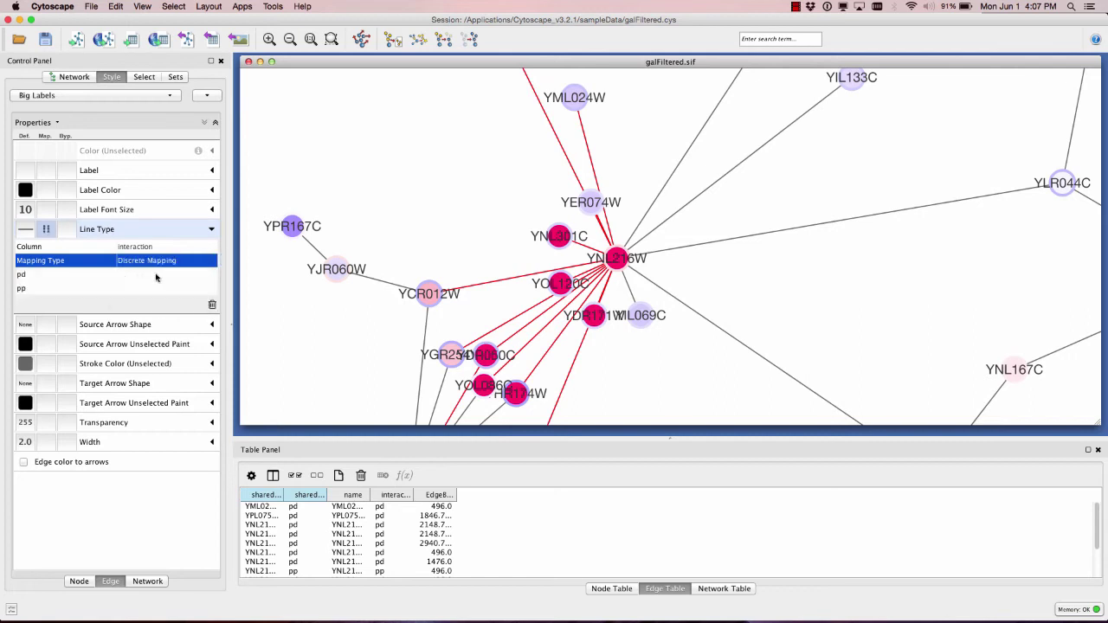
# In the Line Type mapping, set pd interactions to Dash and pp interactions to Contiguous Arrow.
pyautogui.click(157, 275)
pyautogui.click(506, 300)
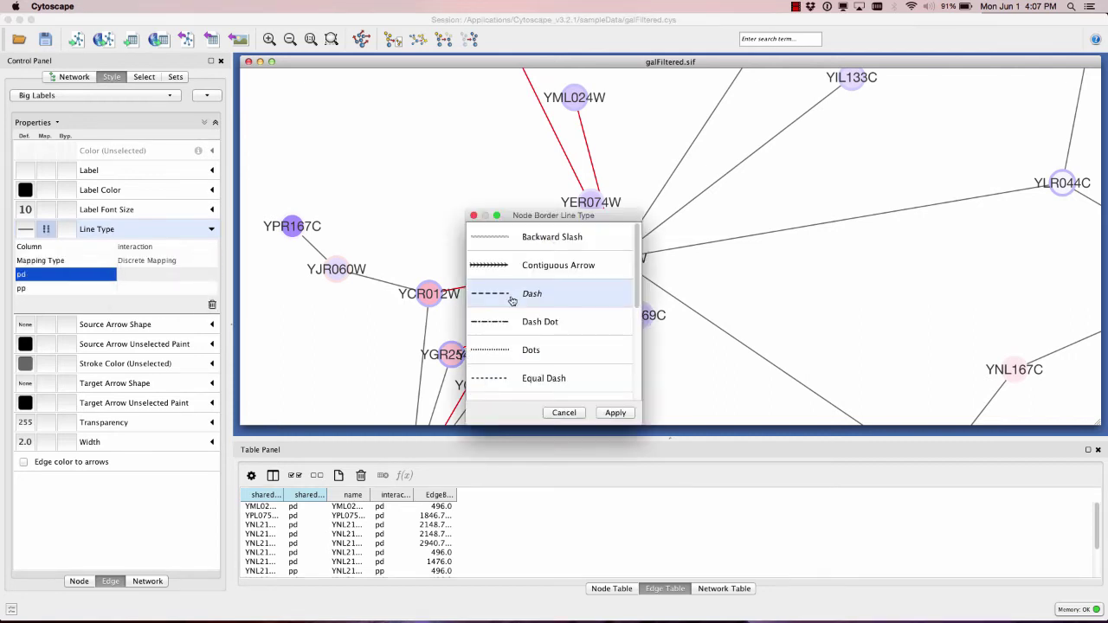
pyautogui.click(615, 413)
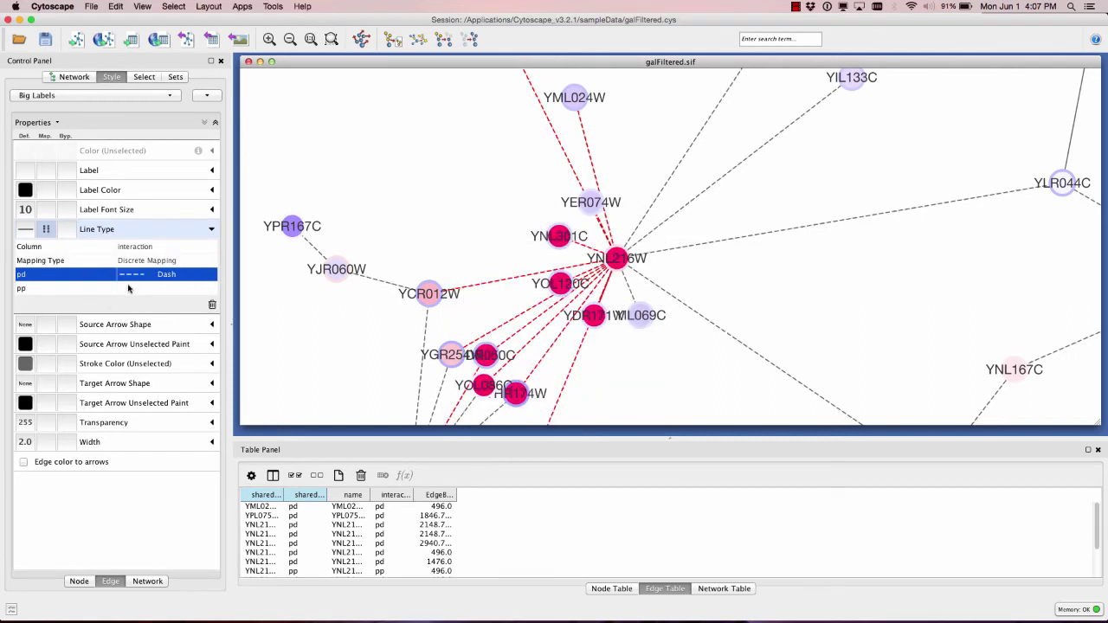
pyautogui.click(128, 288)
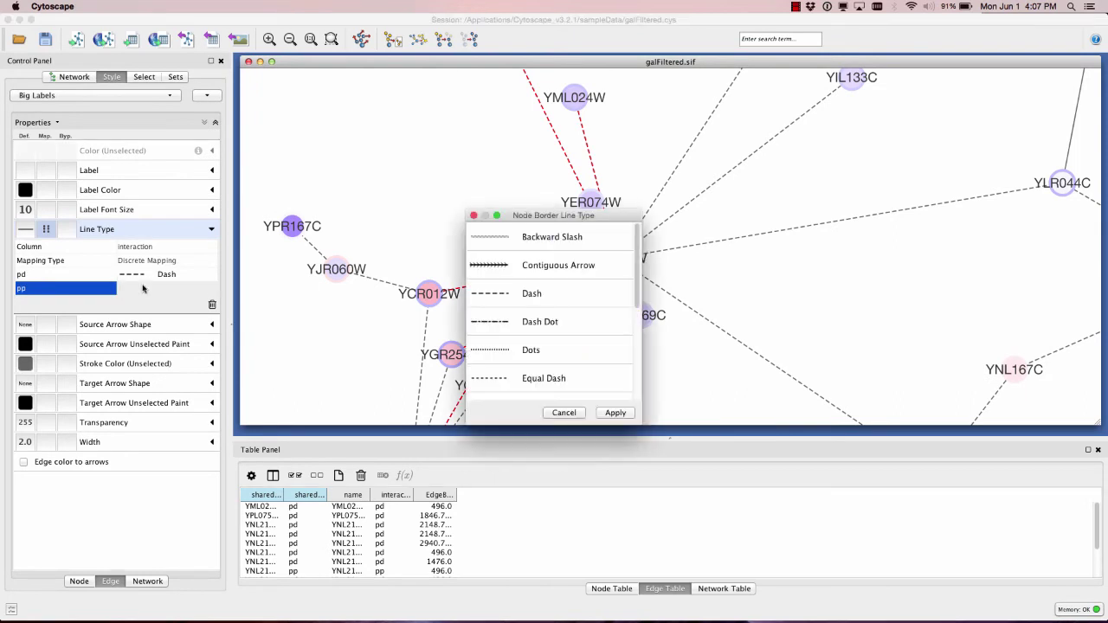
pyautogui.click(506, 265)
pyautogui.click(615, 413)
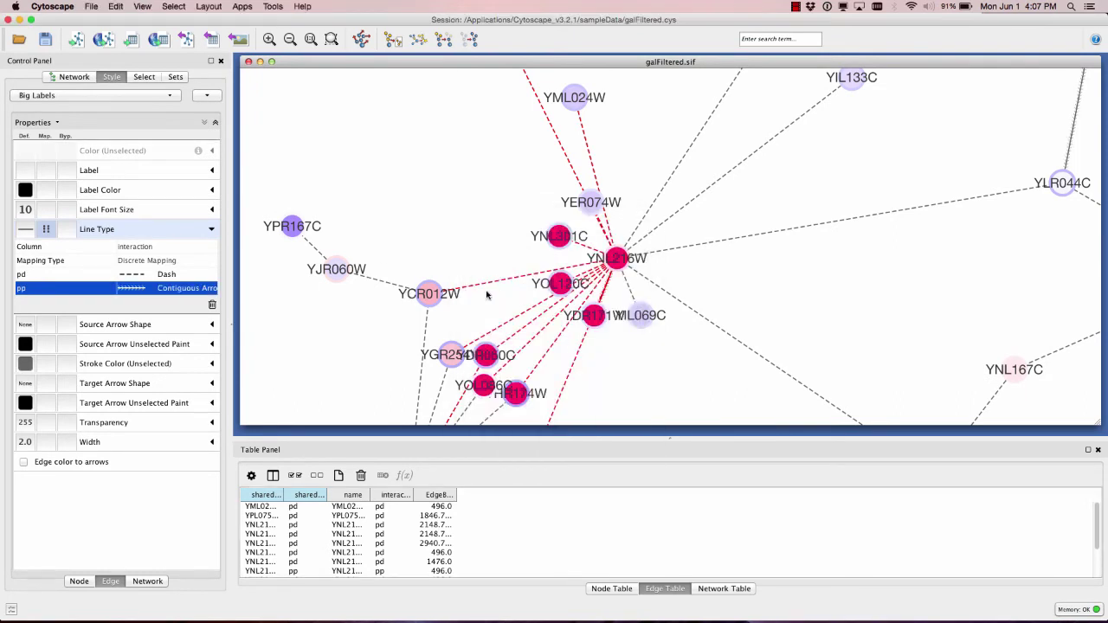
# Spread out the cluster by moving YDR171W downward and YNL301C up and away from the hub, and reposition hub YNL216W among its neighbours.
pyautogui.moveTo(594, 320); pyautogui.dragTo(614, 396)
pyautogui.click(689, 362)
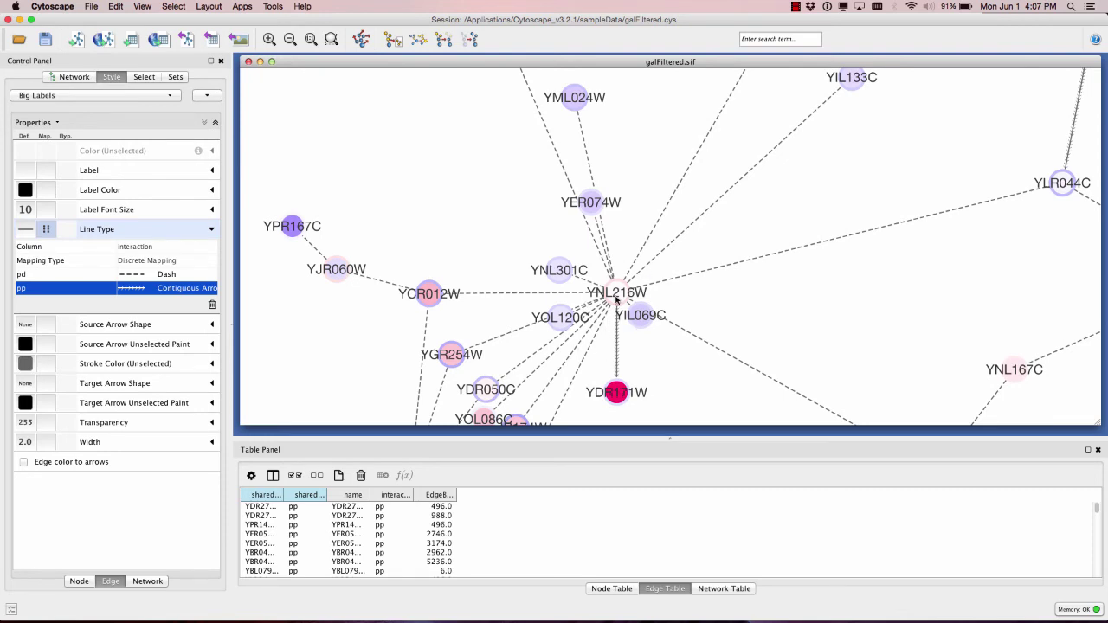
pyautogui.moveTo(613, 298); pyautogui.dragTo(635, 264)
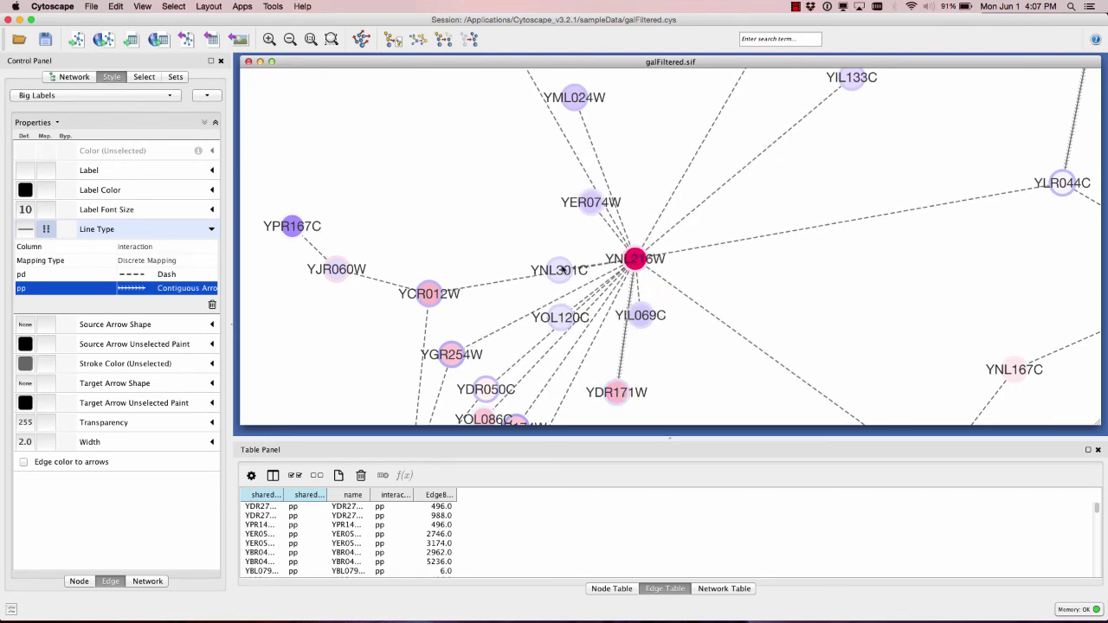
pyautogui.moveTo(563, 270); pyautogui.dragTo(519, 232)
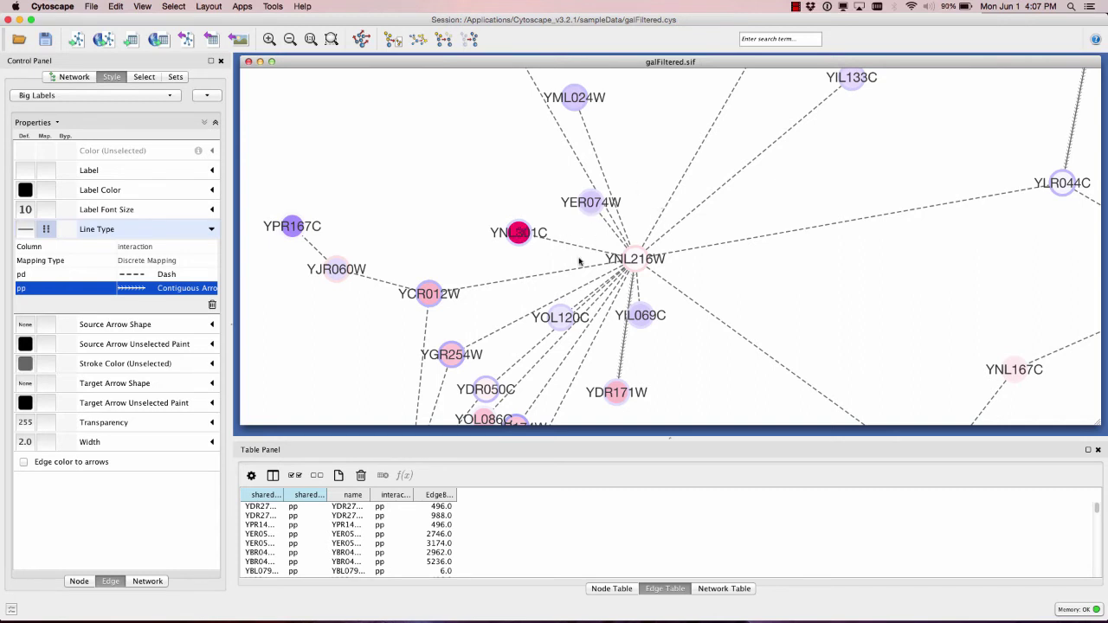
pyautogui.moveTo(629, 263); pyautogui.dragTo(590, 261)
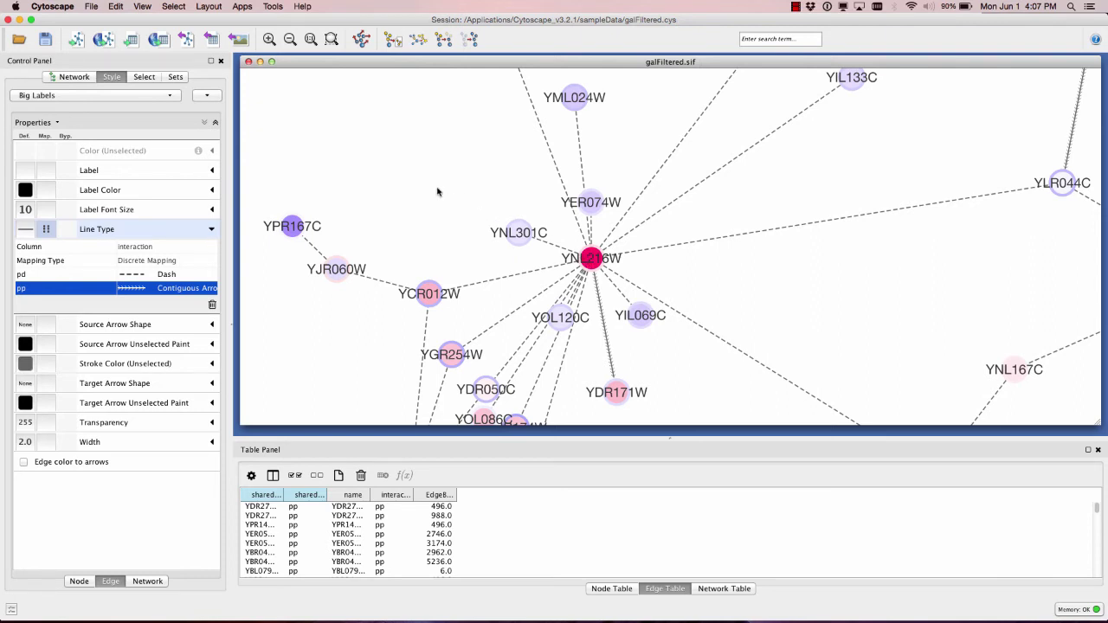
pyautogui.click(144, 77)
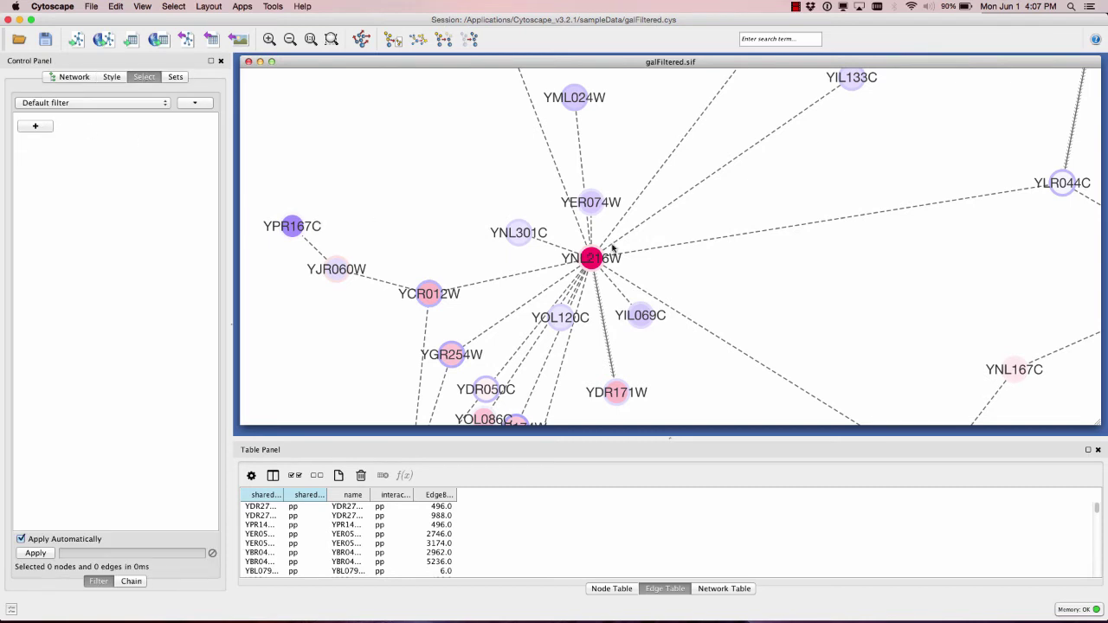
pyautogui.scroll(2, 597, 289)
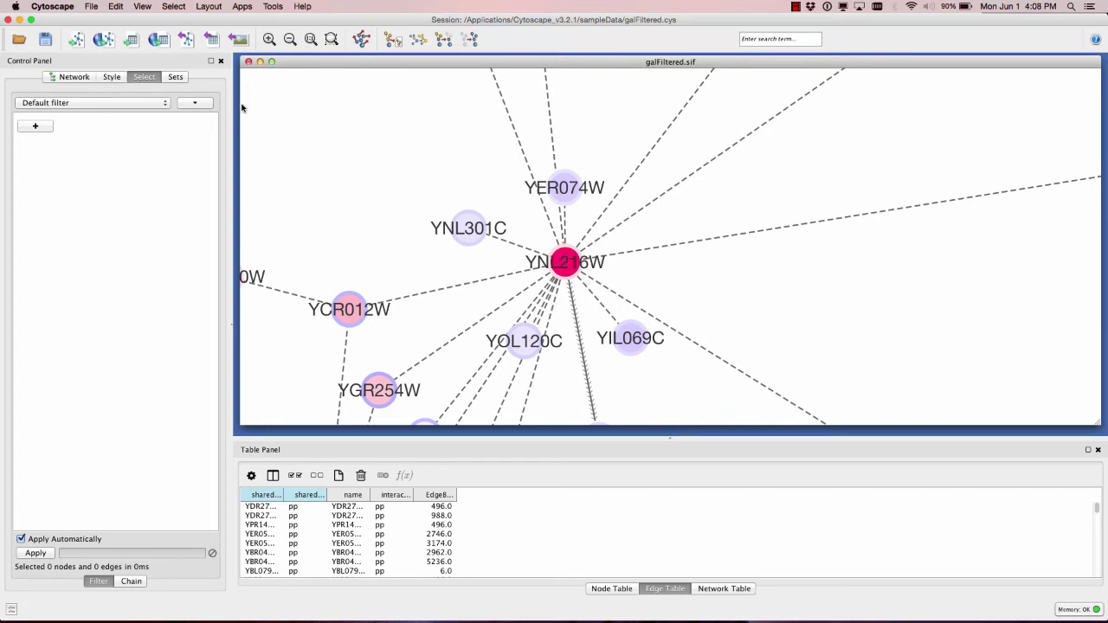
pyautogui.click(206, 7)
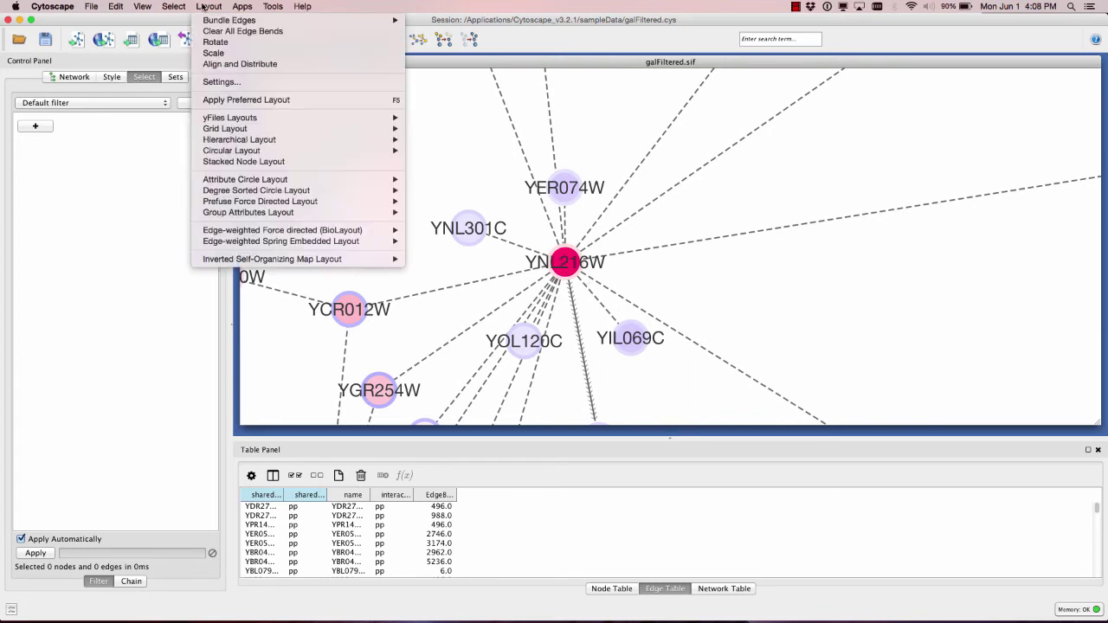
pyautogui.moveTo(185, 4)
pyautogui.click(99, 6)
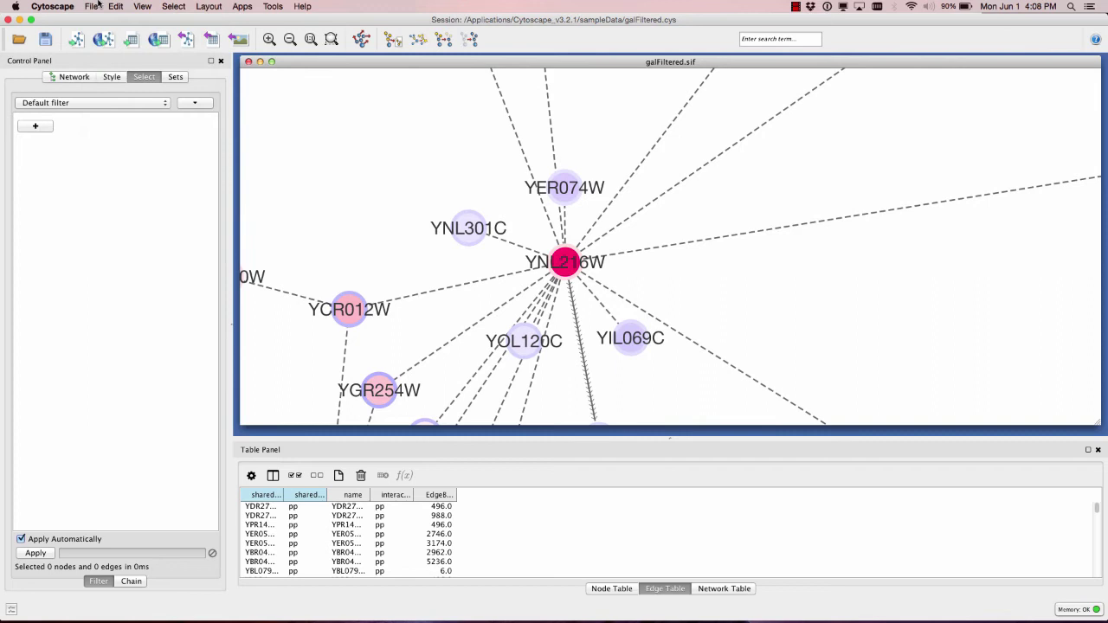
# Inspect the Mapping Value Generators and the continuous mapping editor for the node Border Paint mapping without changing anything.
pyautogui.click(112, 77)
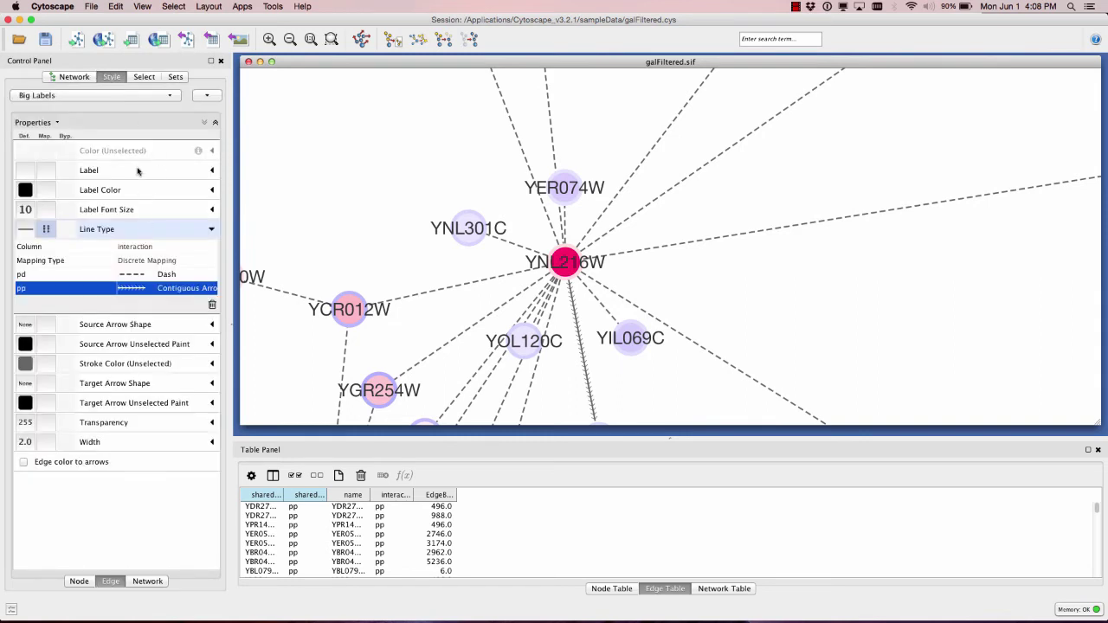
pyautogui.click(77, 582)
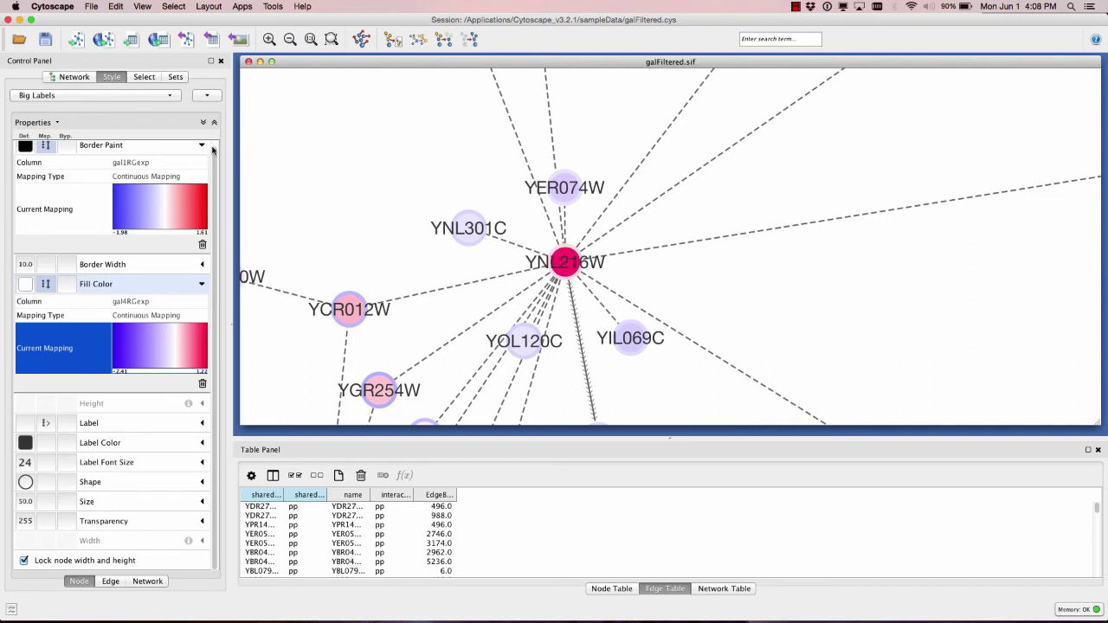
pyautogui.rightClick(164, 153)
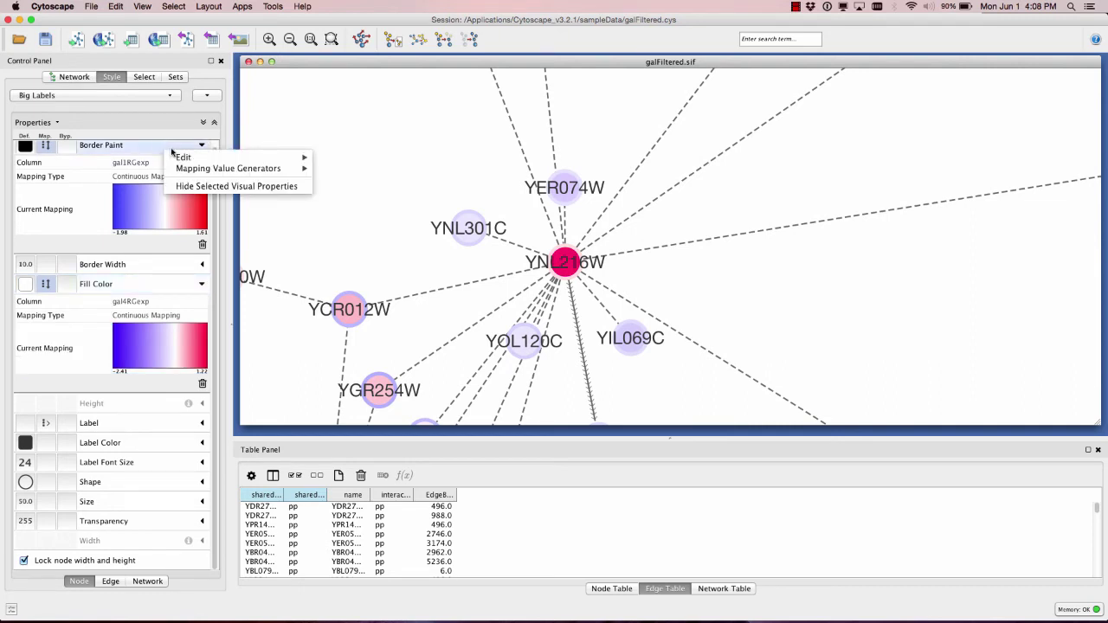
pyautogui.moveTo(202, 170)
pyautogui.click(148, 146)
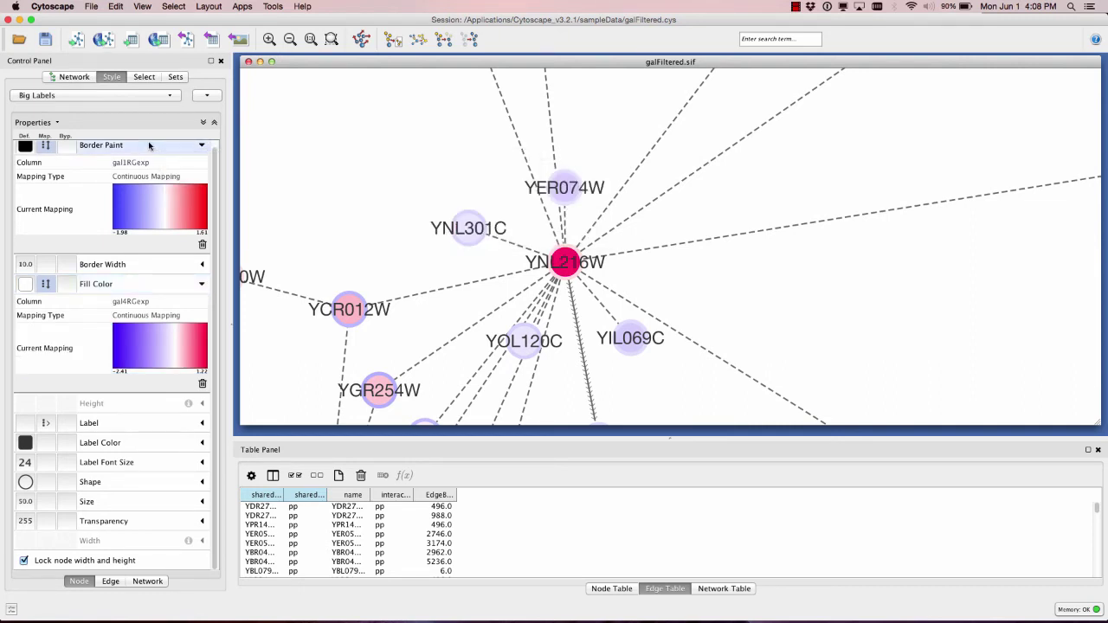
pyautogui.click(156, 209)
pyautogui.rightClick(150, 205)
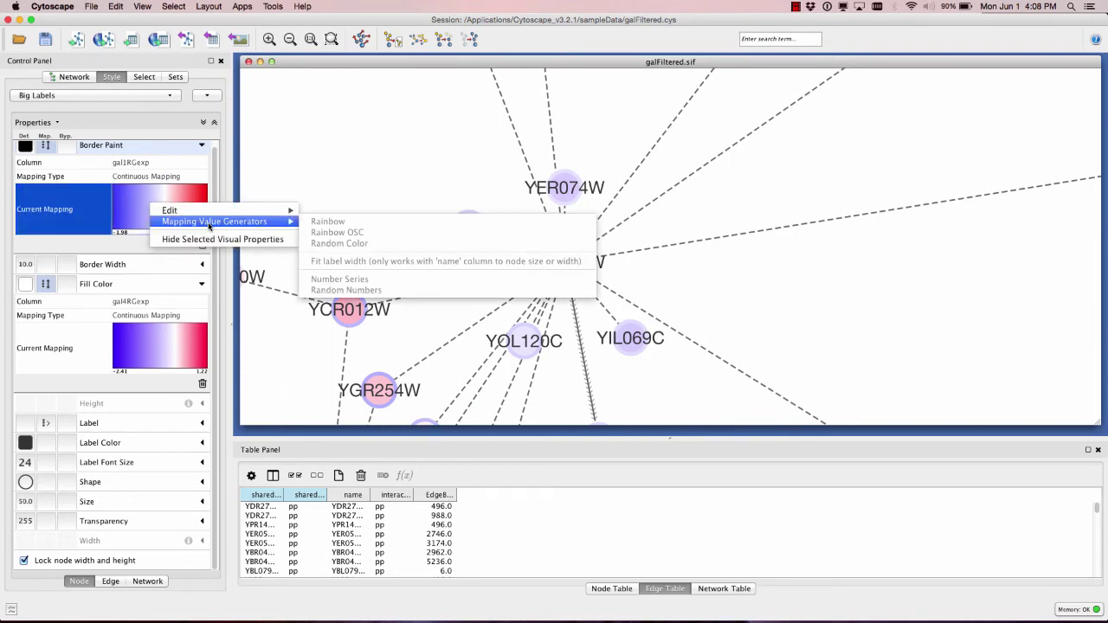
pyautogui.click(167, 188)
pyautogui.click(156, 179)
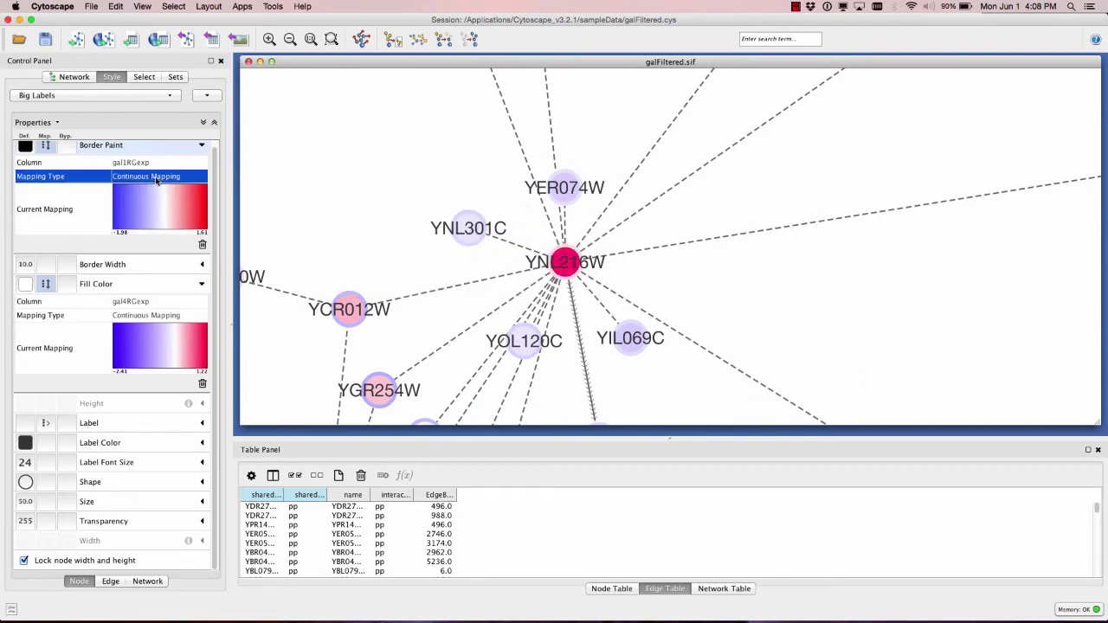
pyautogui.rightClick(155, 179)
pyautogui.moveTo(209, 199)
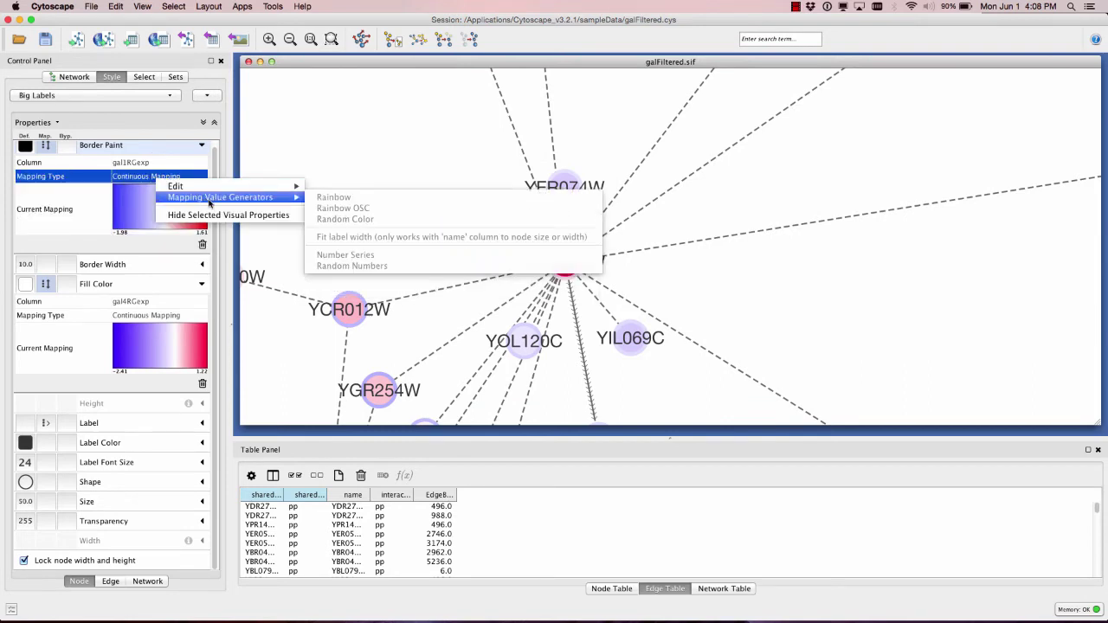
pyautogui.click(145, 201)
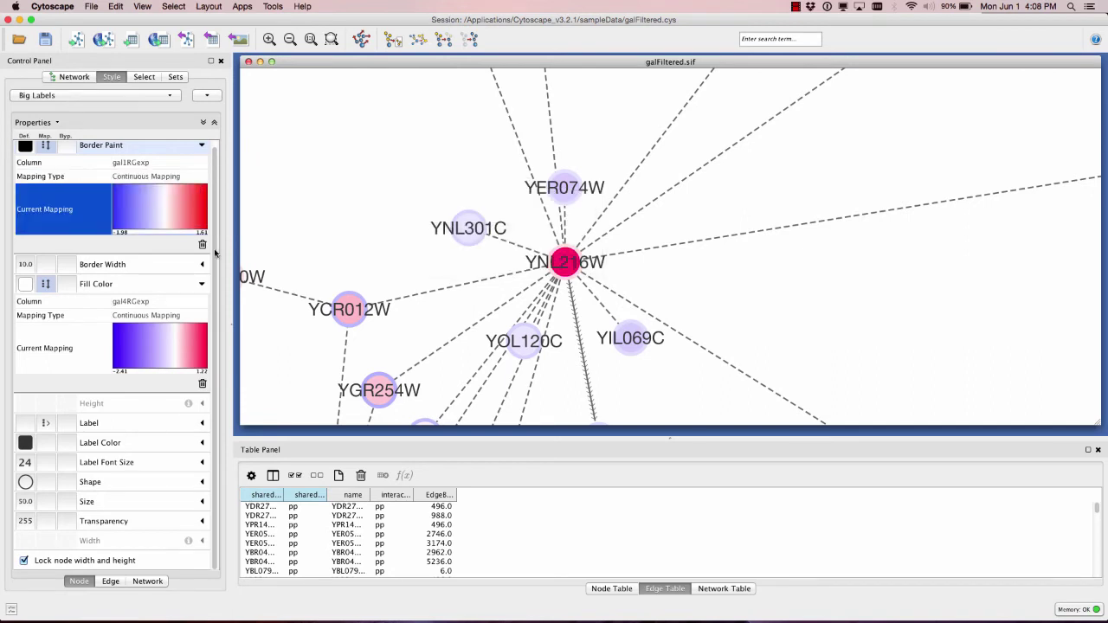
pyautogui.click(172, 206)
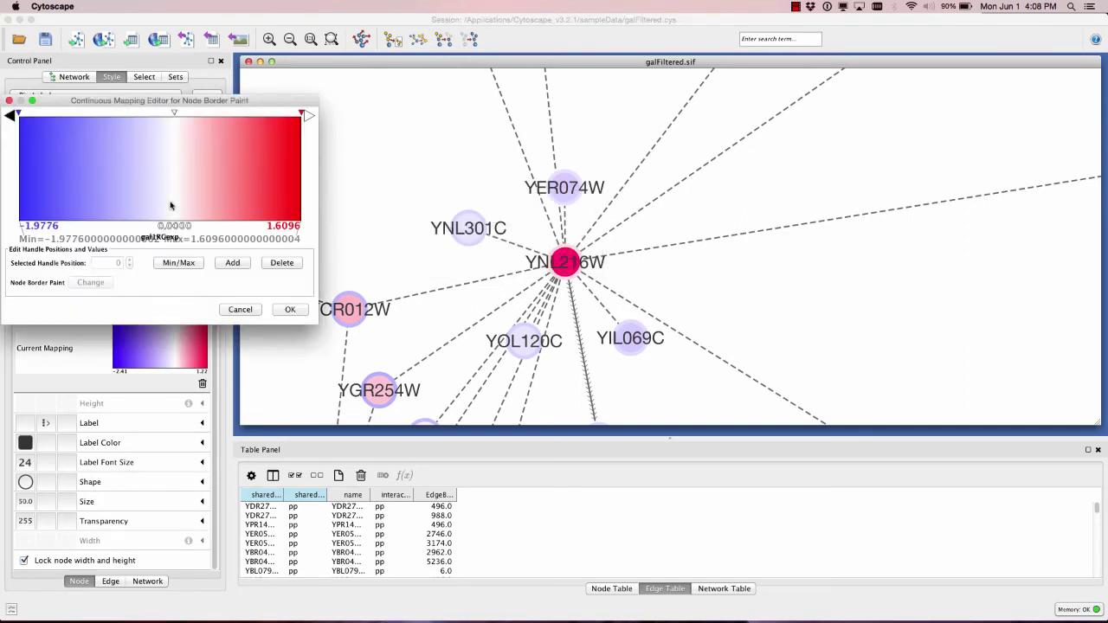
pyautogui.click(241, 310)
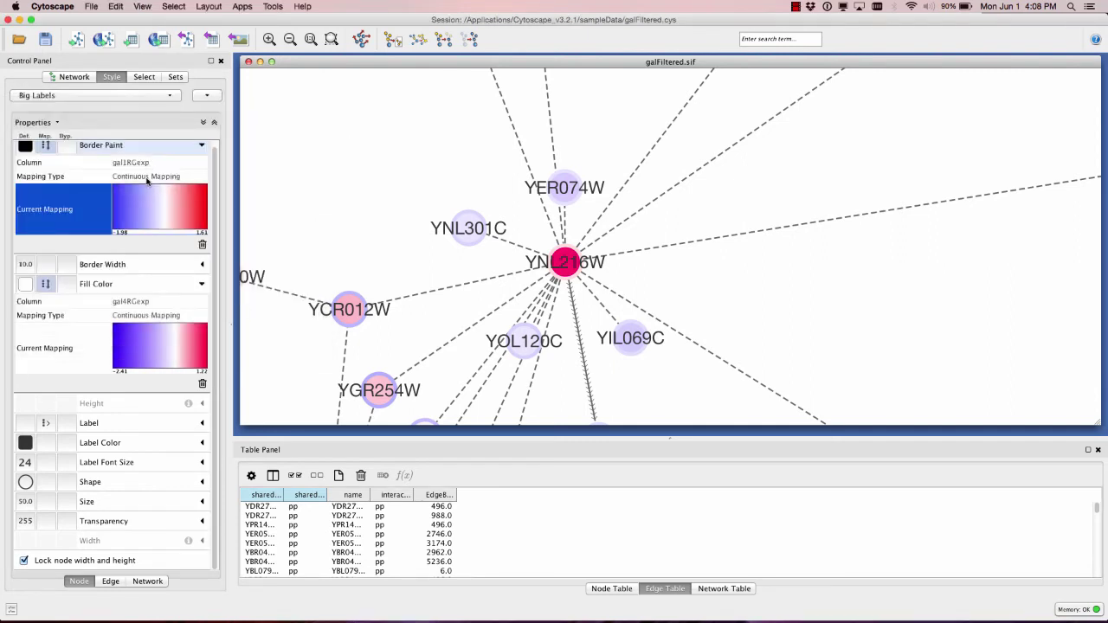
# Remove the gal1RGexp mapping from the node Border Paint.
pyautogui.rightClick(148, 180)
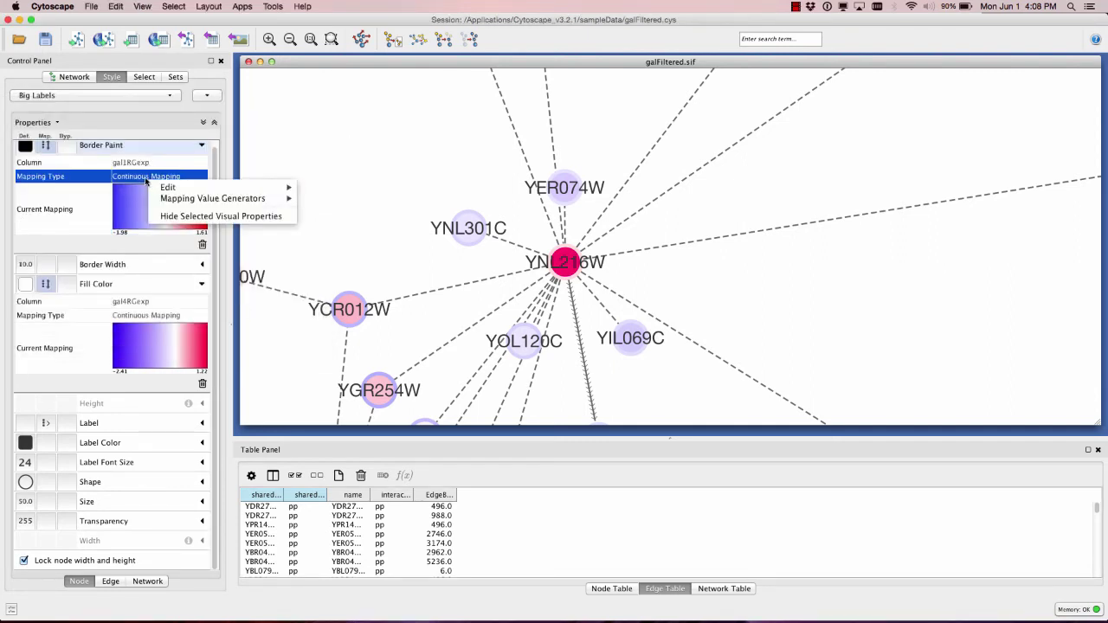
pyautogui.click(141, 178)
pyautogui.click(203, 246)
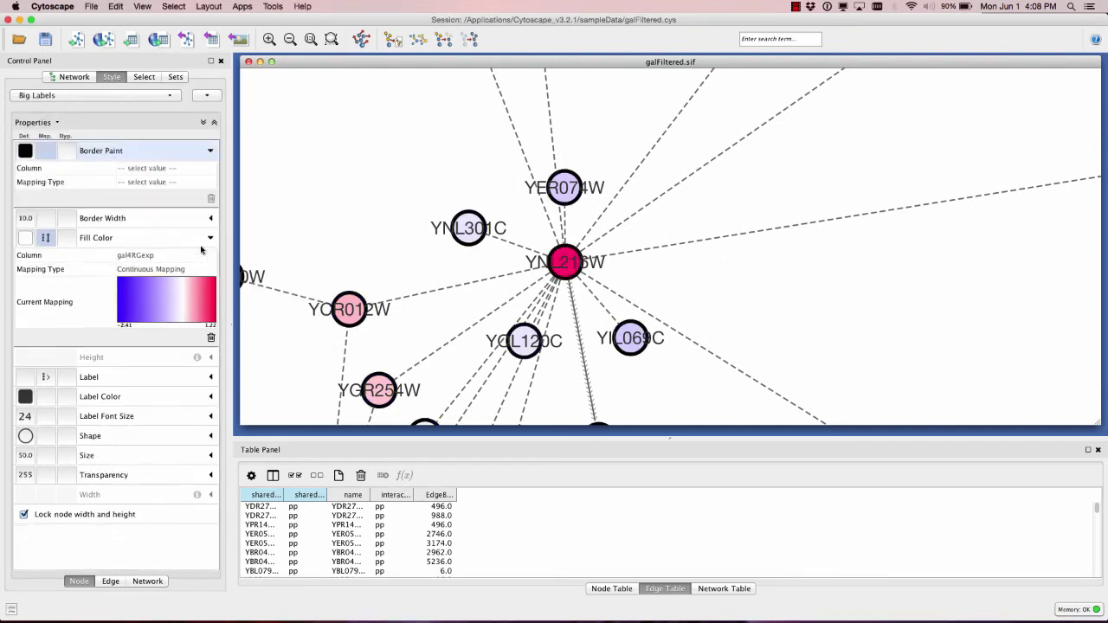
# Map the node Border Paint to the Degree column with a Continuous Mapping.
pyautogui.click(163, 170)
pyautogui.click(160, 169)
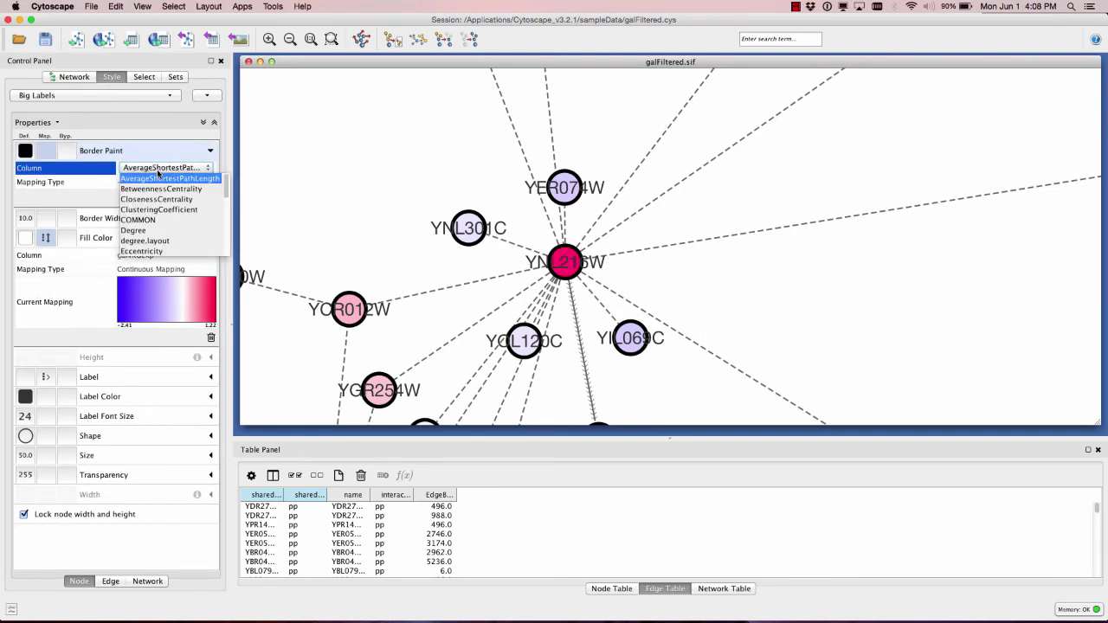
pyautogui.click(145, 230)
pyautogui.click(156, 186)
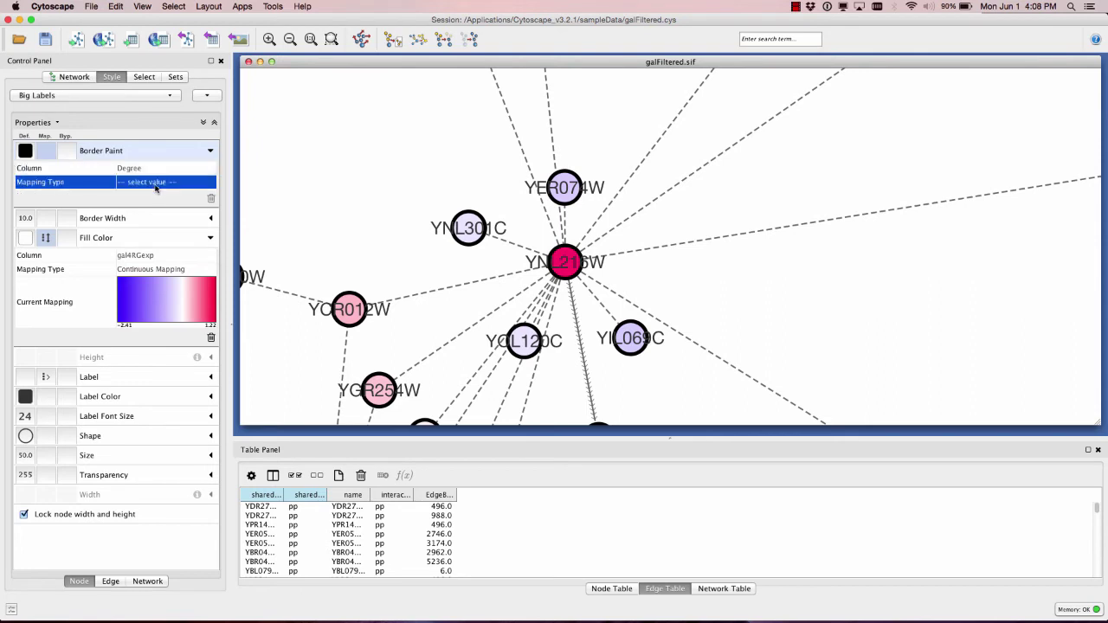
pyautogui.rightClick(156, 188)
pyautogui.moveTo(190, 204)
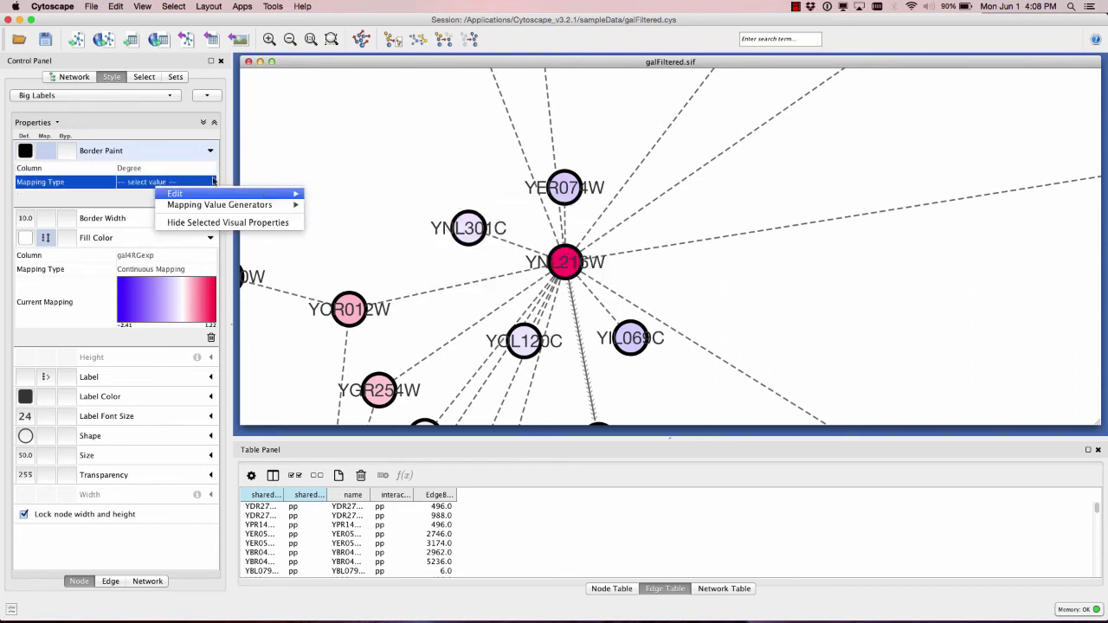
pyautogui.click(174, 157)
pyautogui.click(153, 184)
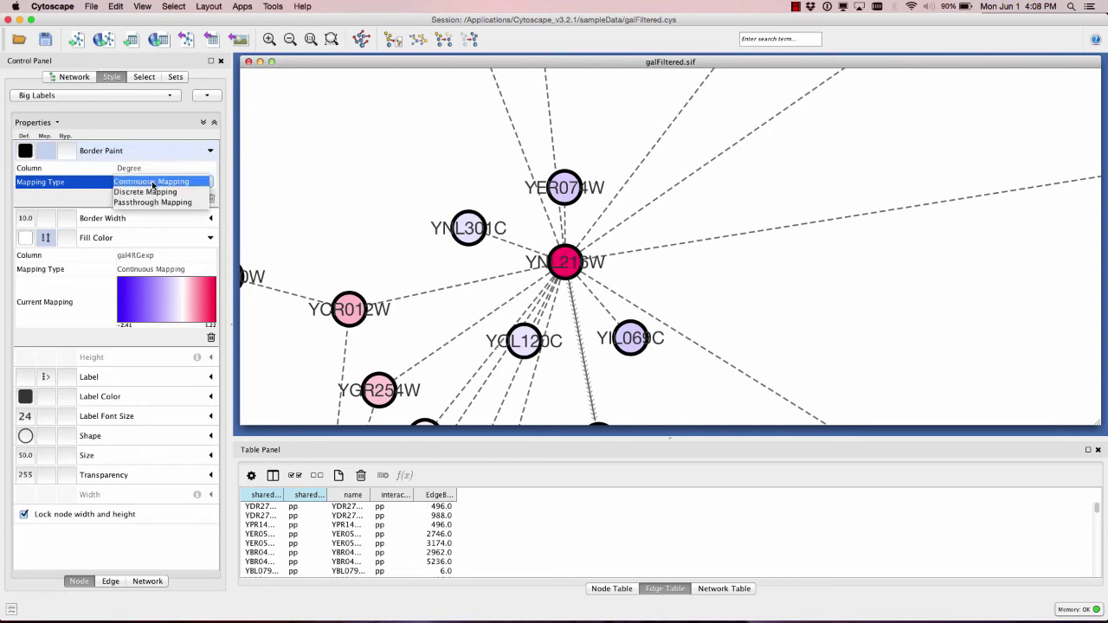
pyautogui.click(153, 184)
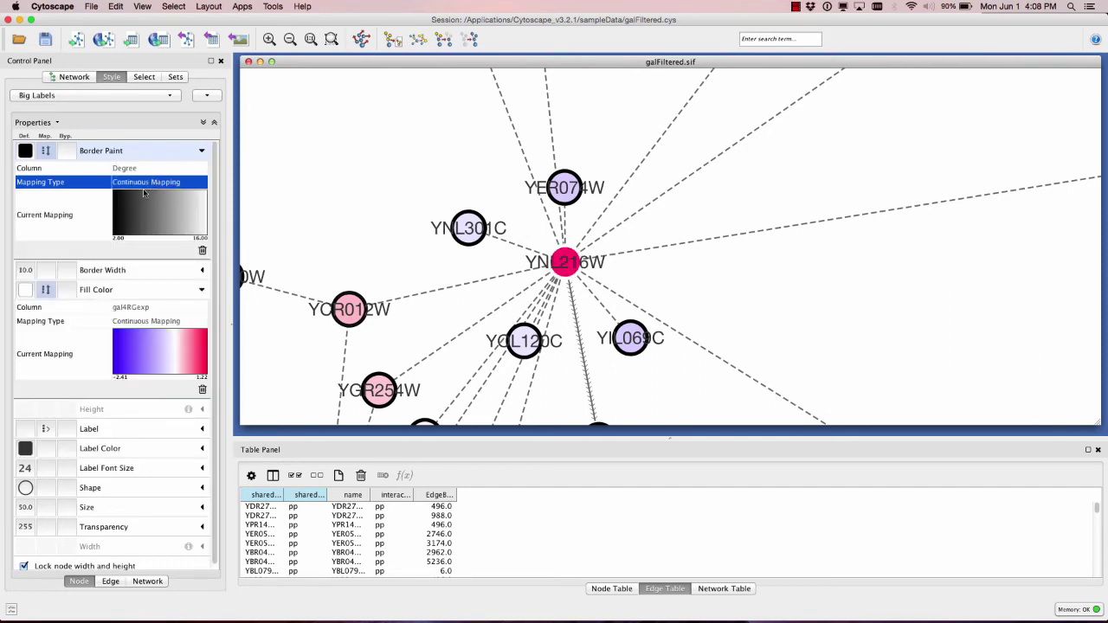
# Inspect the mapping value generators and edit options available for the node Border Paint mapping, plus the general edit commands, without changing anything.
pyautogui.rightClick(152, 183)
pyautogui.moveTo(191, 200)
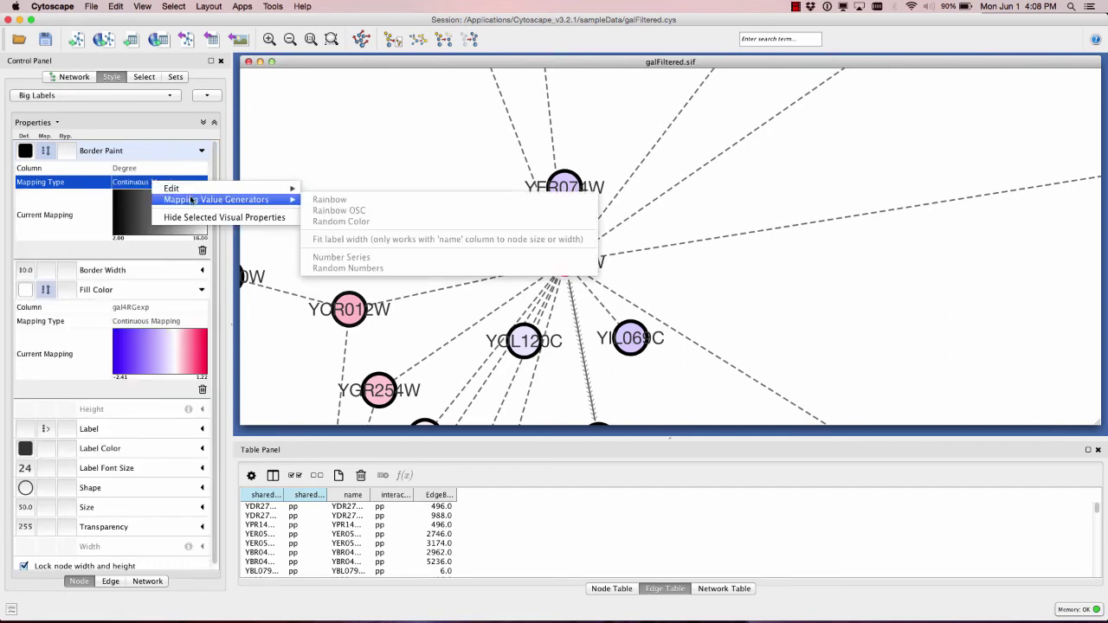
pyautogui.click(133, 214)
pyautogui.rightClick(132, 214)
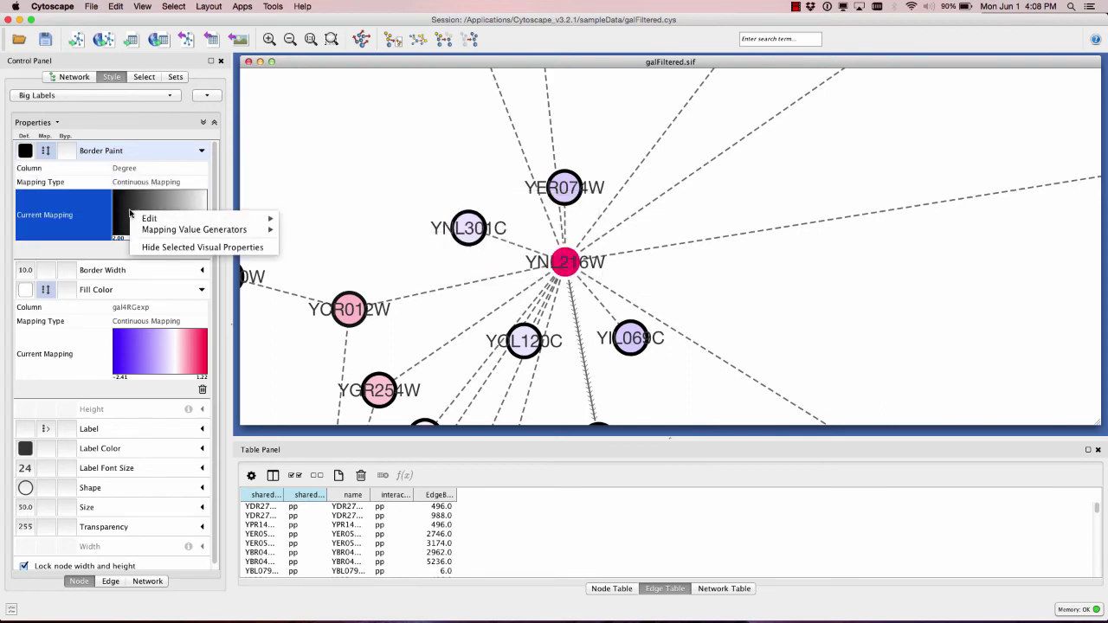
pyautogui.moveTo(171, 229)
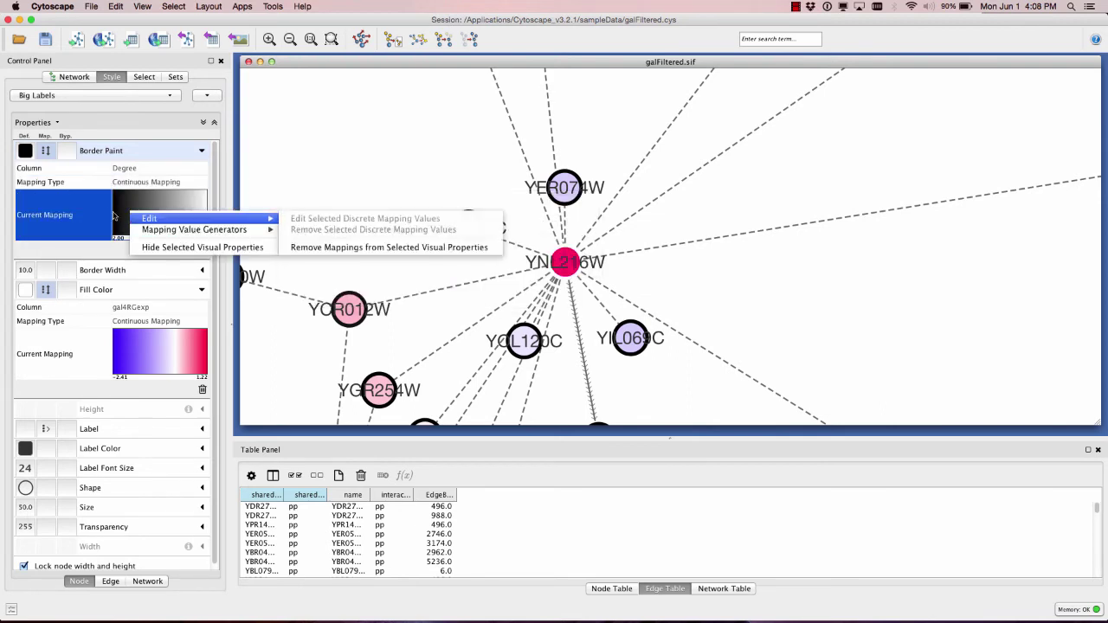
pyautogui.click(152, 199)
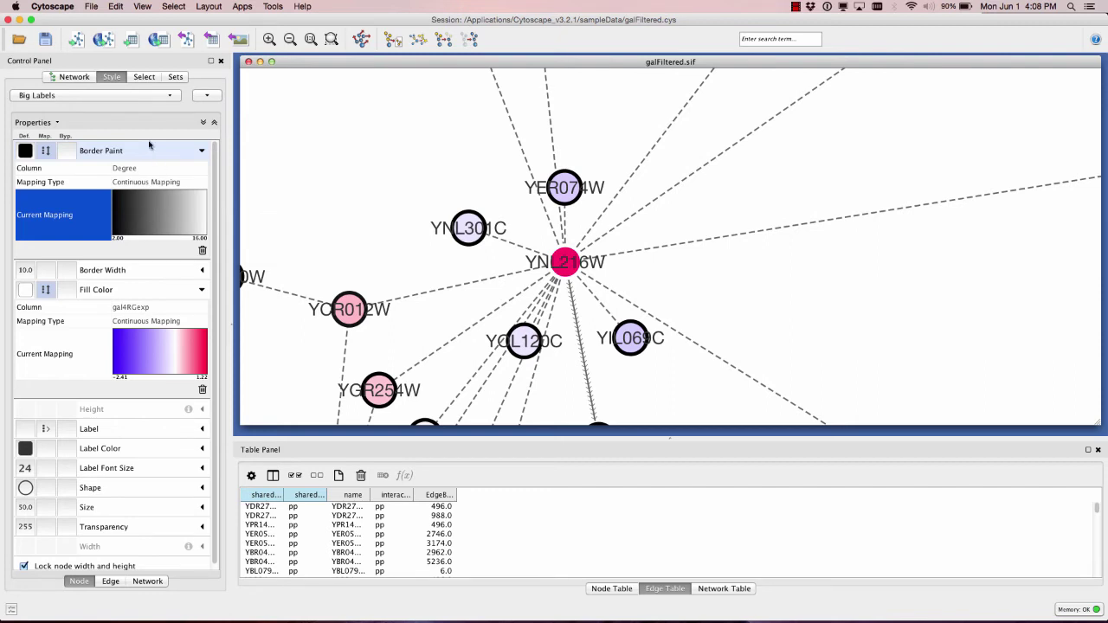
pyautogui.click(149, 5)
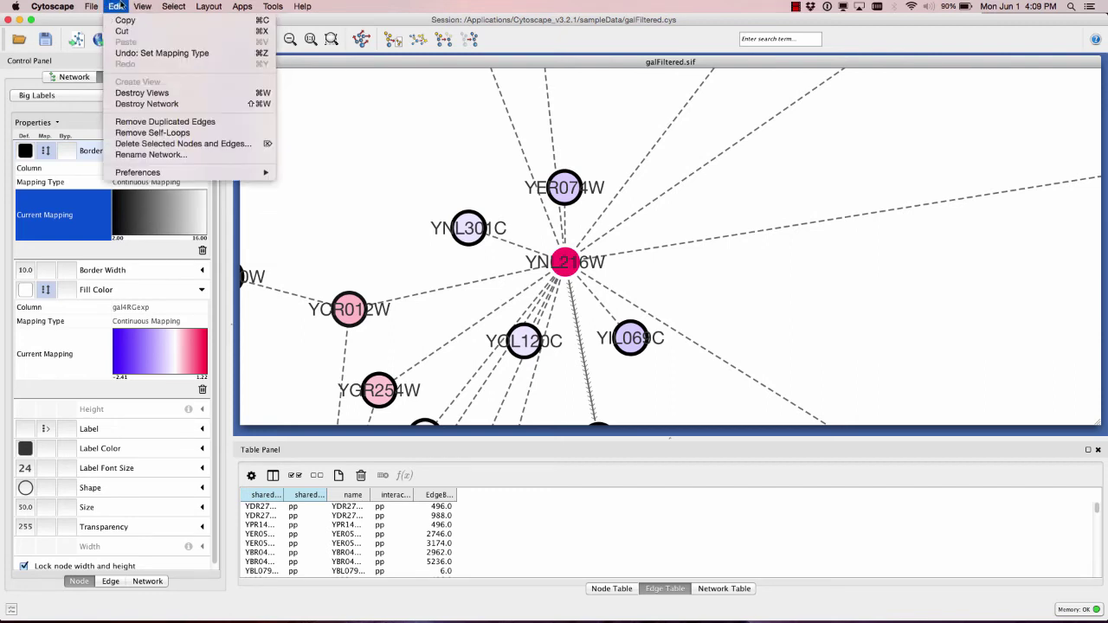
pyautogui.click(123, 5)
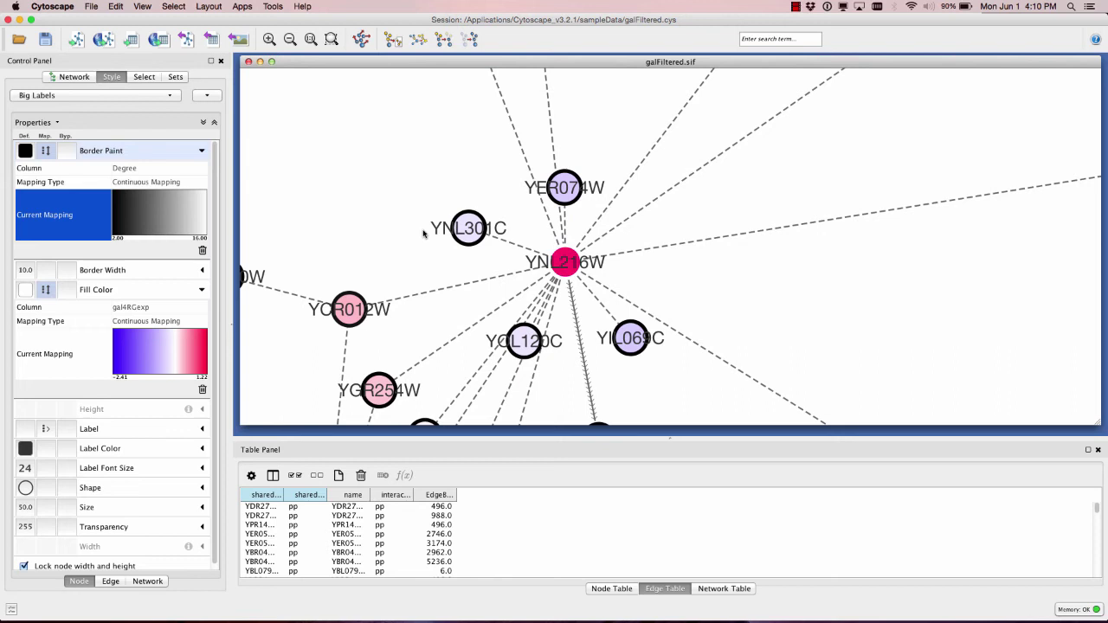
# Examine the union, intersection and difference operations for merging networks, and close the merge dialog without merging.
pyautogui.click(273, 7)
pyautogui.moveTo(241, 6)
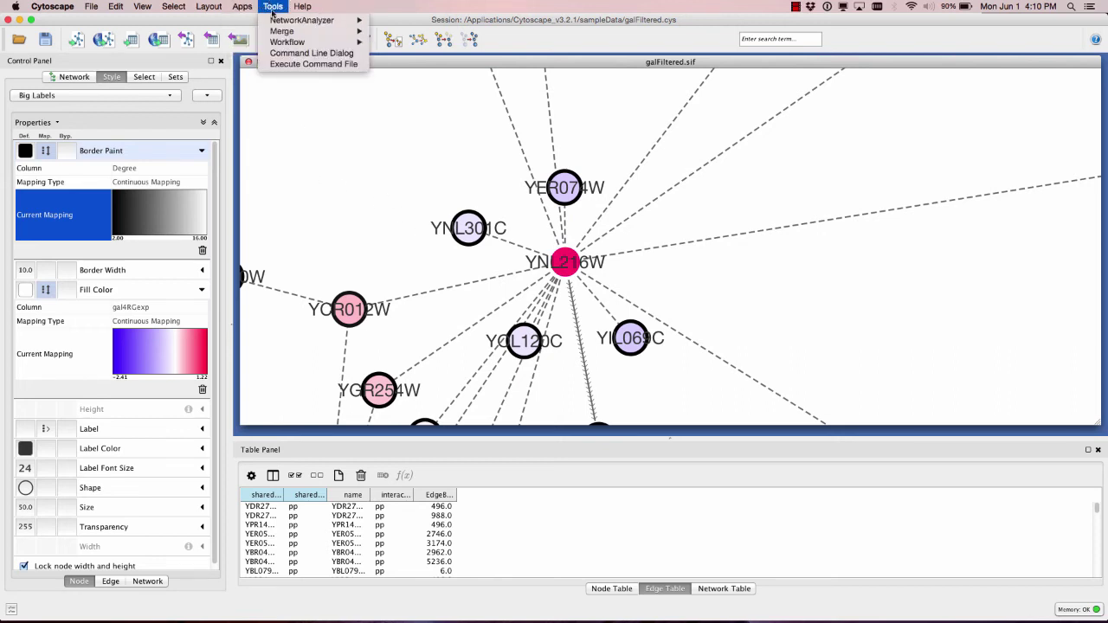
pyautogui.moveTo(273, 26)
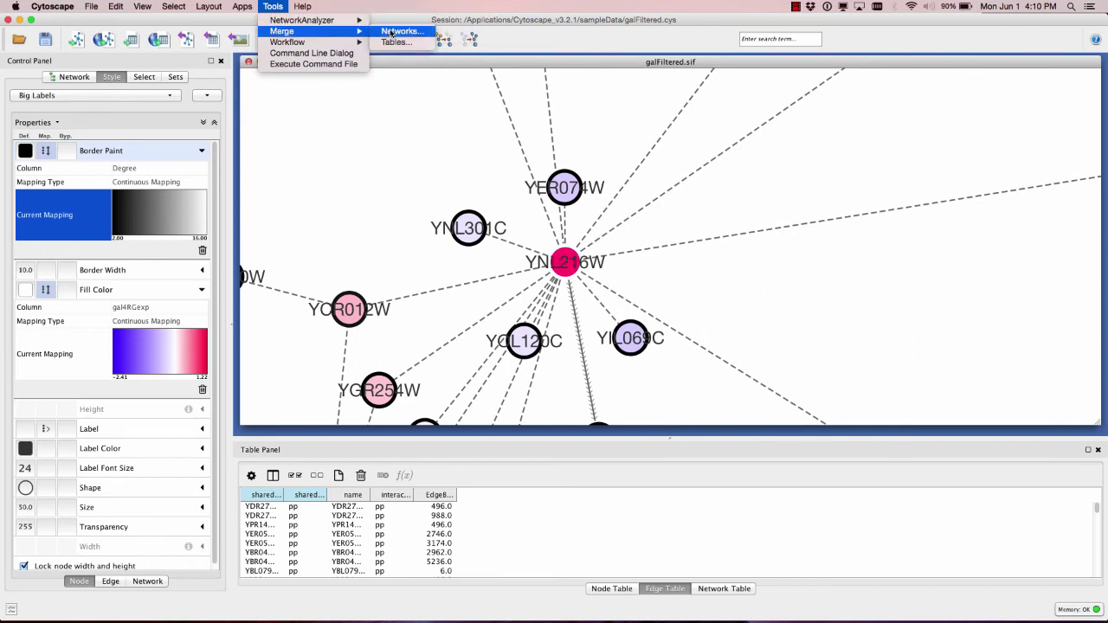
pyautogui.click(391, 32)
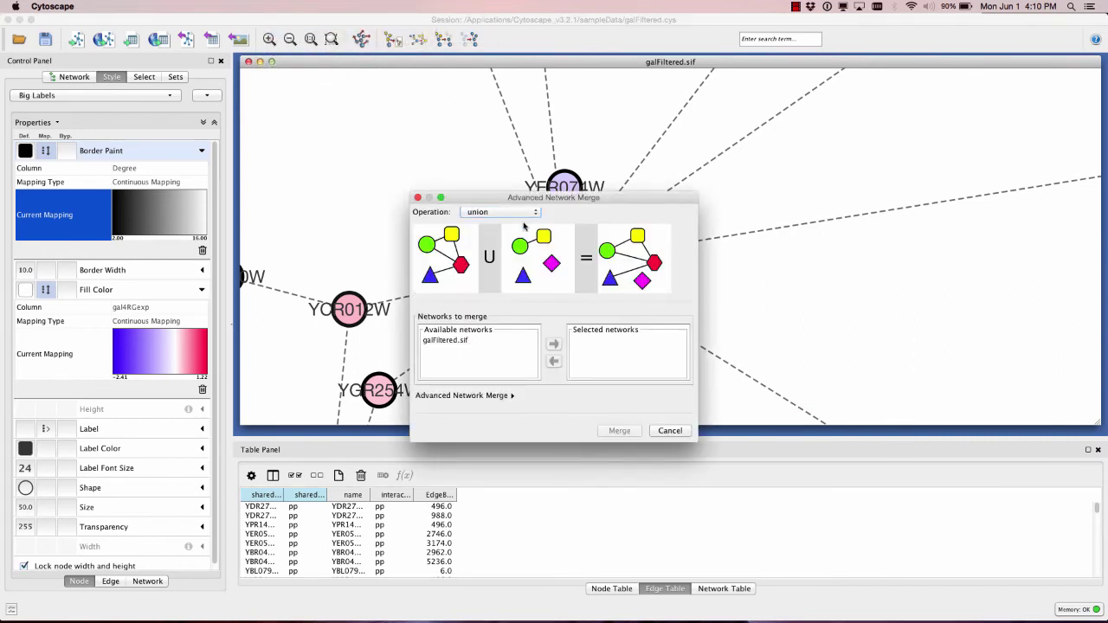
pyautogui.click(476, 212)
pyautogui.click(479, 223)
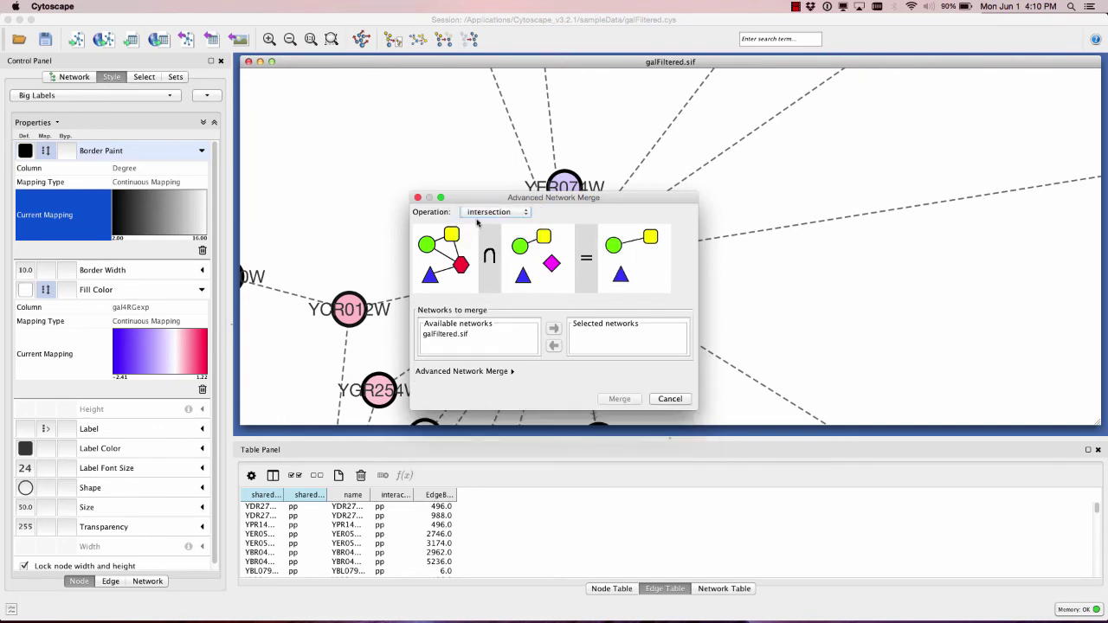
pyautogui.click(481, 214)
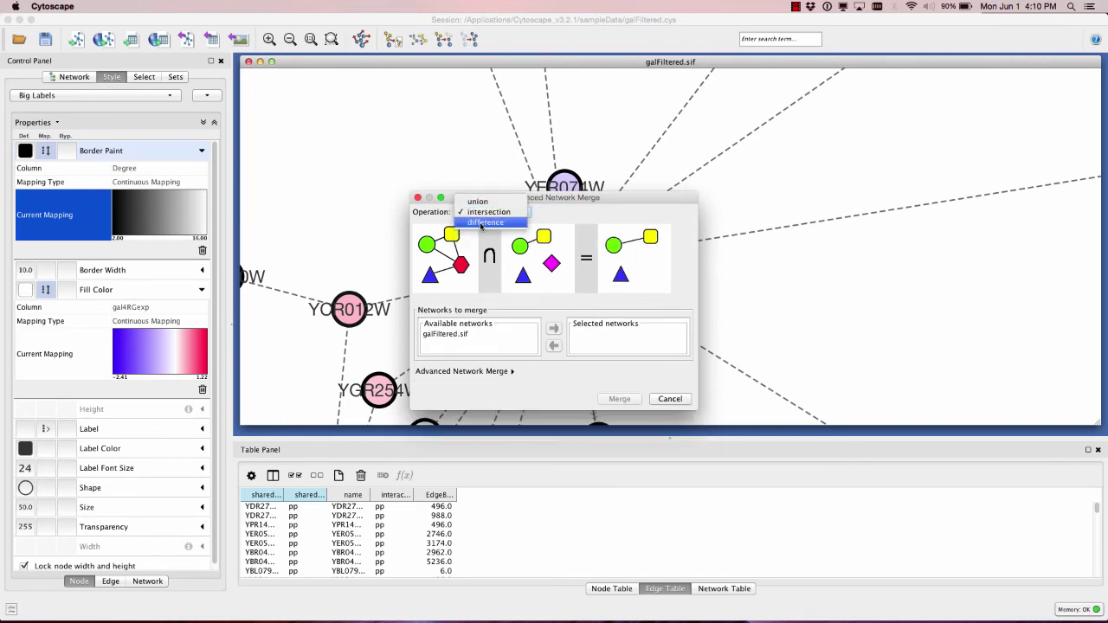
pyautogui.click(482, 224)
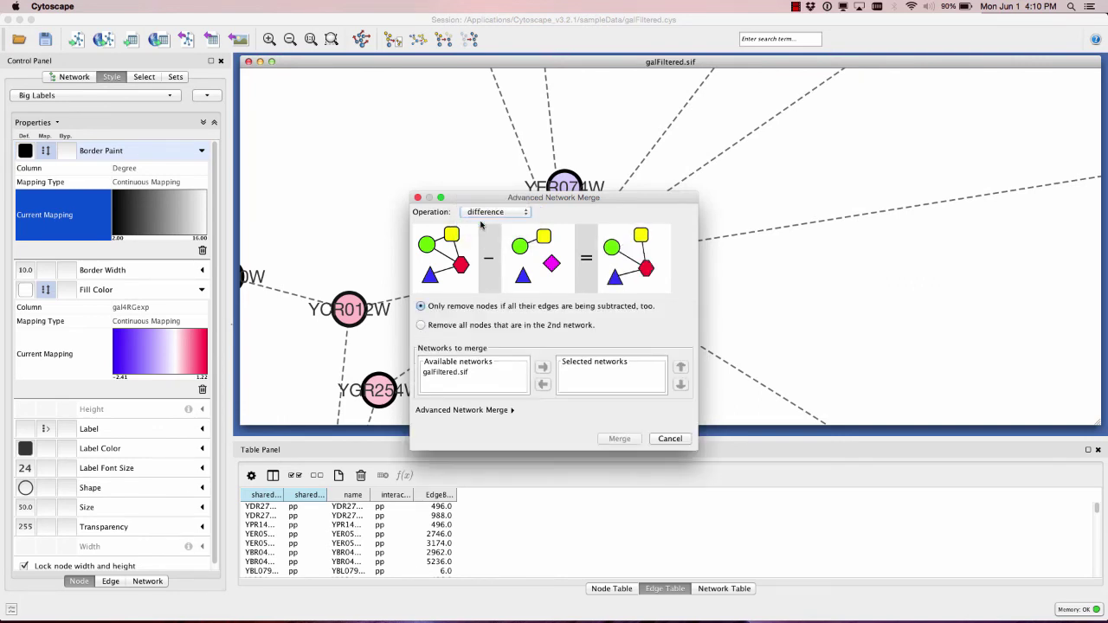
pyautogui.click(670, 439)
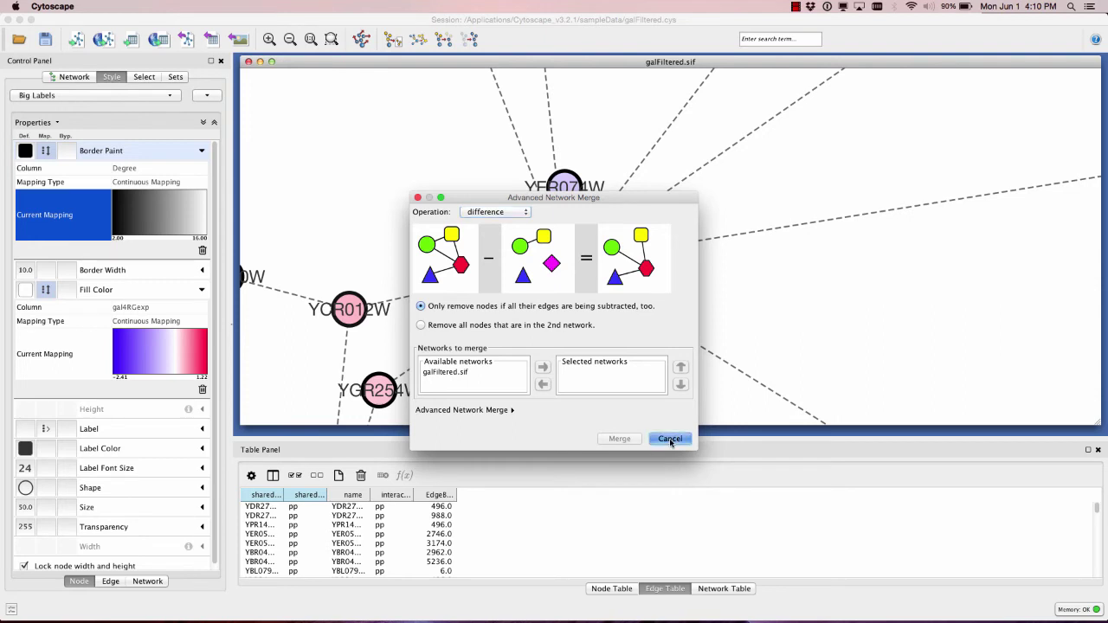
# Nudge hub node YNL216W up and away from its neighbours, and move it back near its original place.
pyautogui.moveTo(560, 266)
pyautogui.mouseDown()
pyautogui.moveTo(540, 264)
pyautogui.moveTo(551, 250)
pyautogui.moveTo(578, 257)
pyautogui.mouseUp()
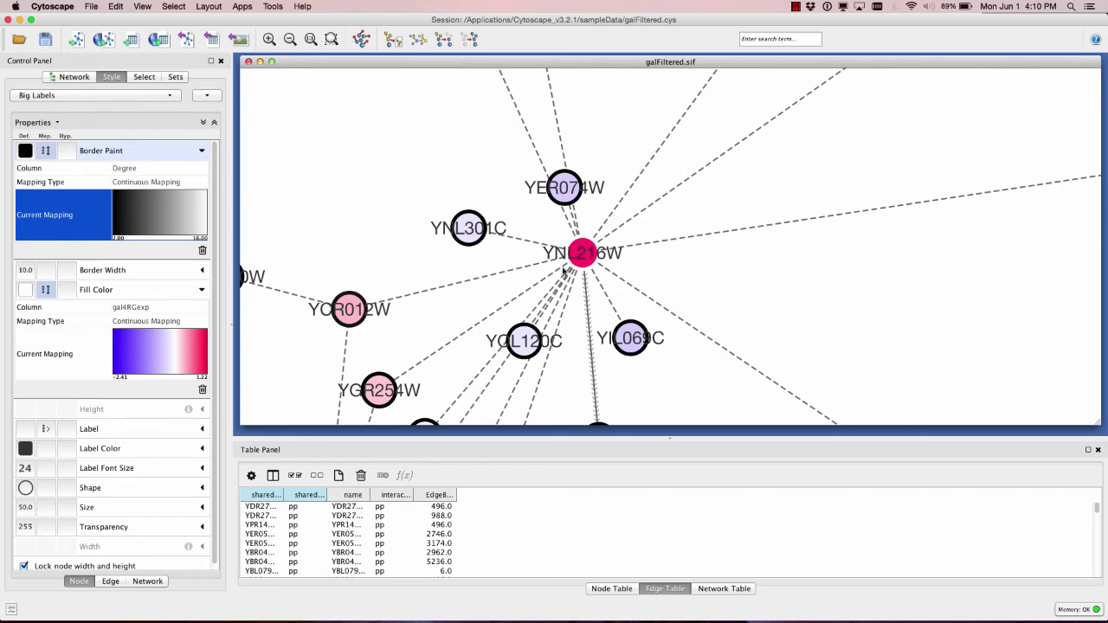
pyautogui.moveTo(579, 261); pyautogui.dragTo(565, 271)
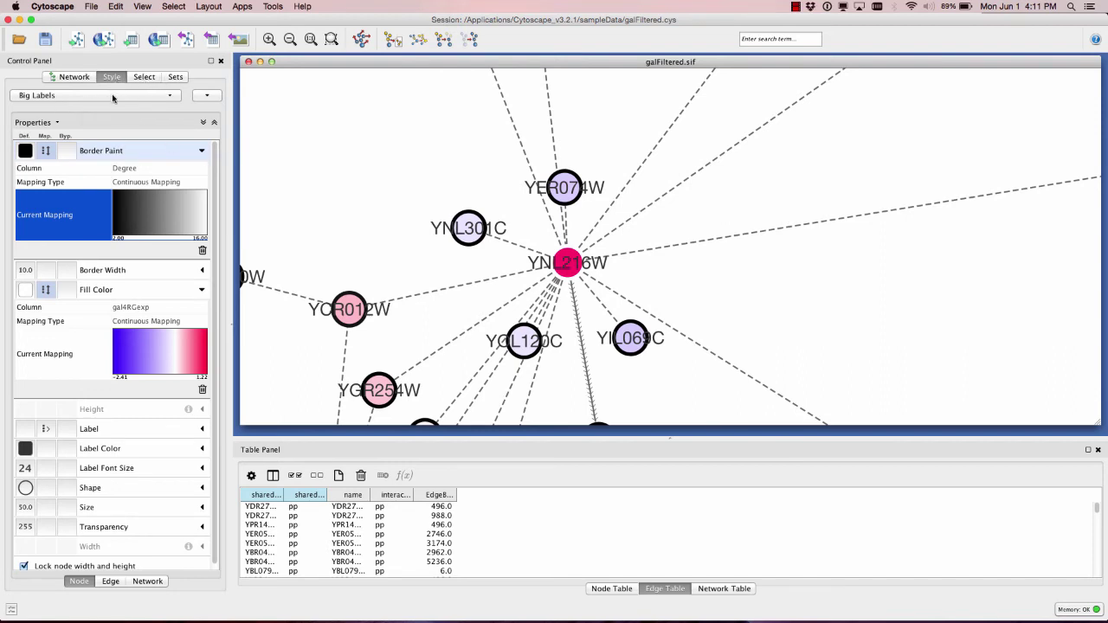
# Collapse the Border Paint and Fill Color details, and map the node Shape to the Degree column with a Discrete Mapping.
pyautogui.click(204, 151)
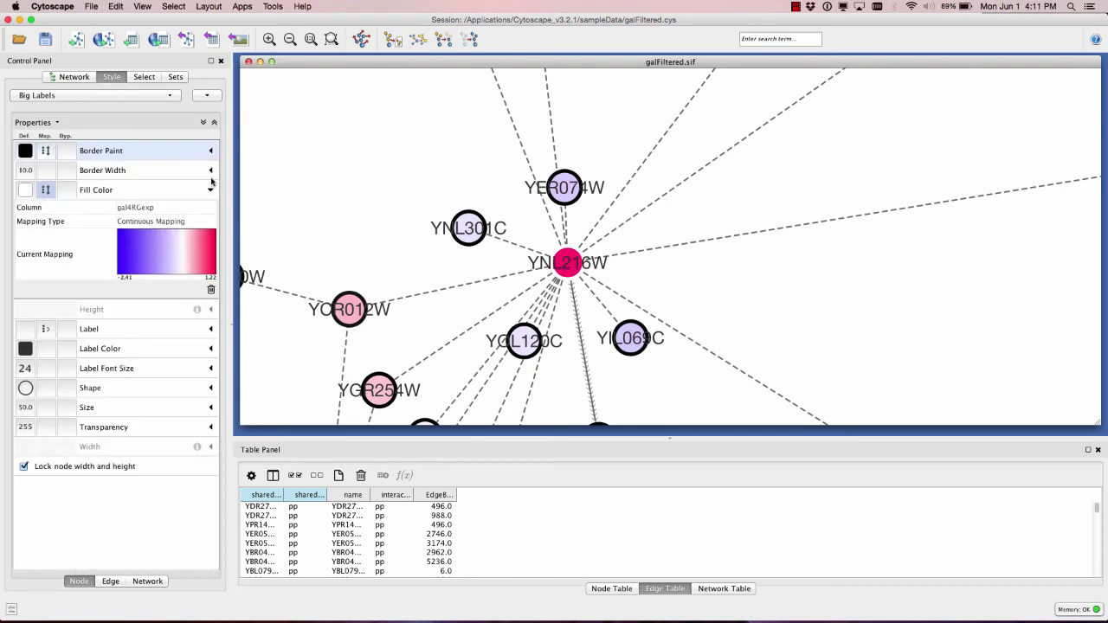
pyautogui.click(210, 191)
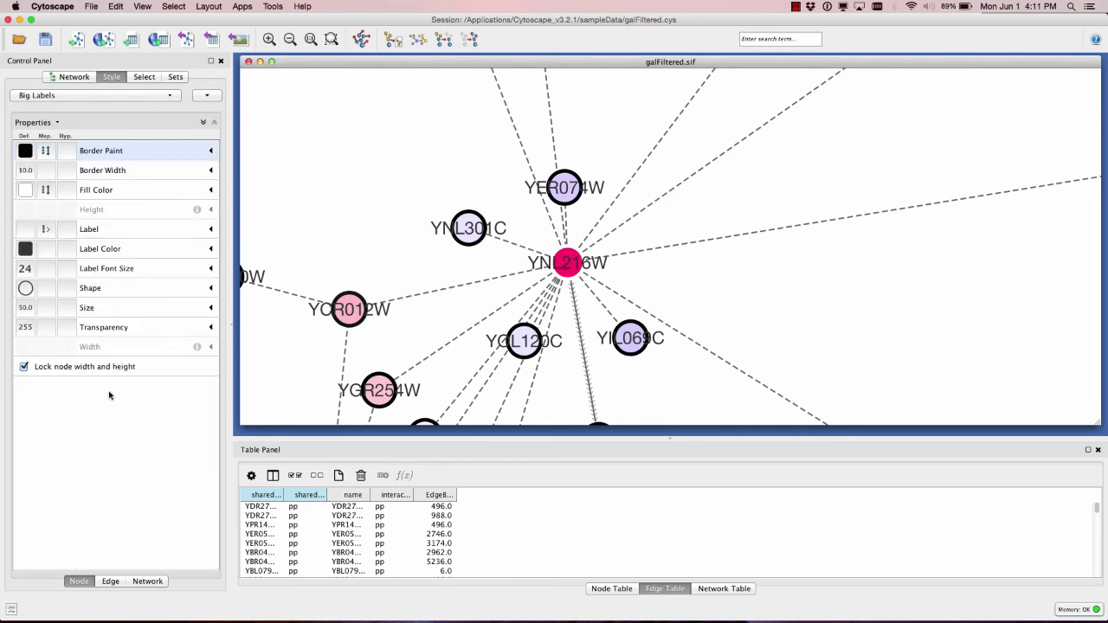
pyautogui.click(211, 288)
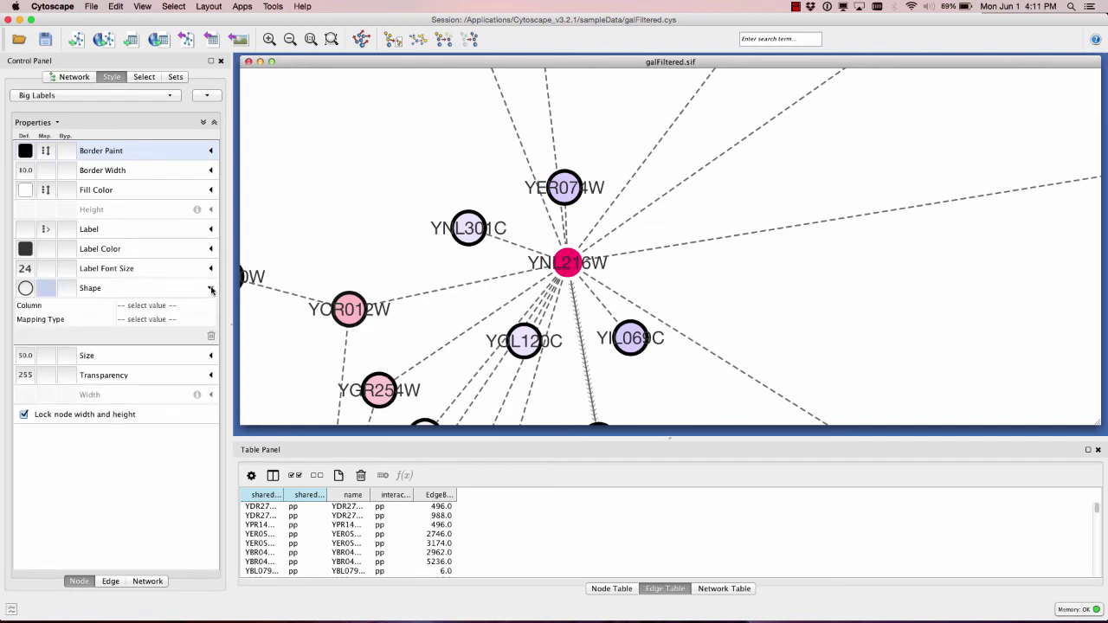
pyautogui.click(161, 305)
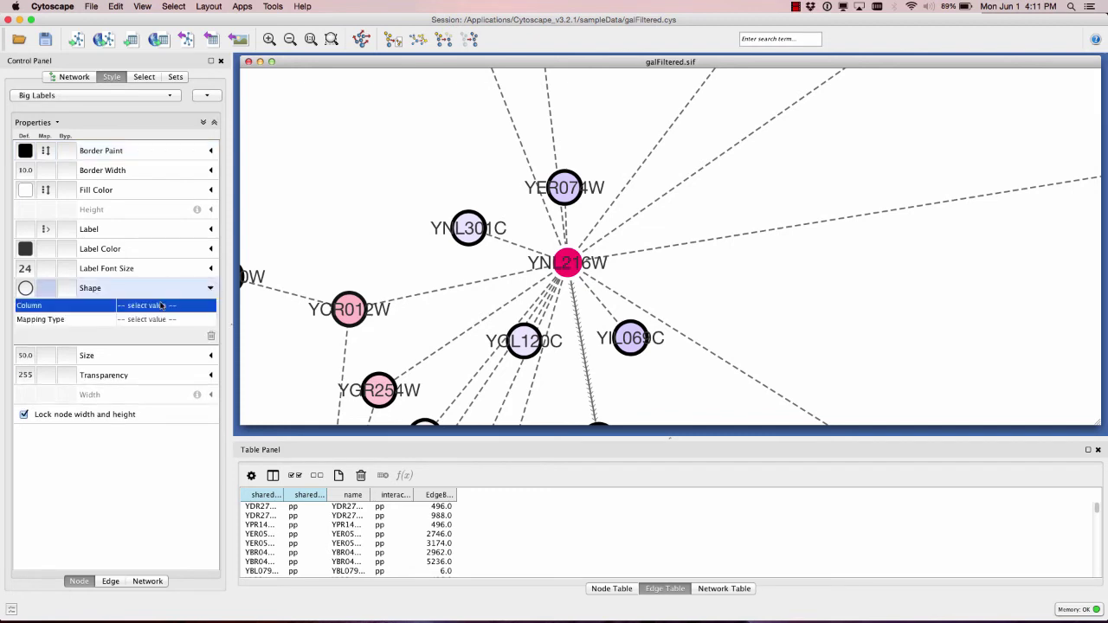
pyautogui.click(159, 305)
pyautogui.click(161, 315)
pyautogui.click(160, 305)
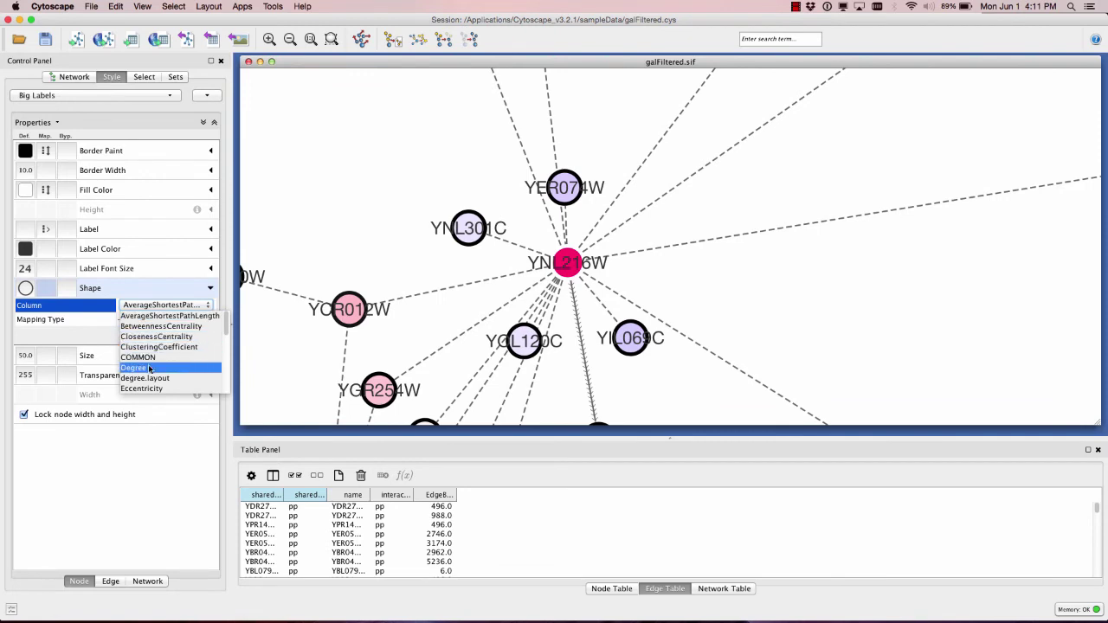
pyautogui.click(152, 370)
pyautogui.click(153, 319)
pyautogui.click(153, 320)
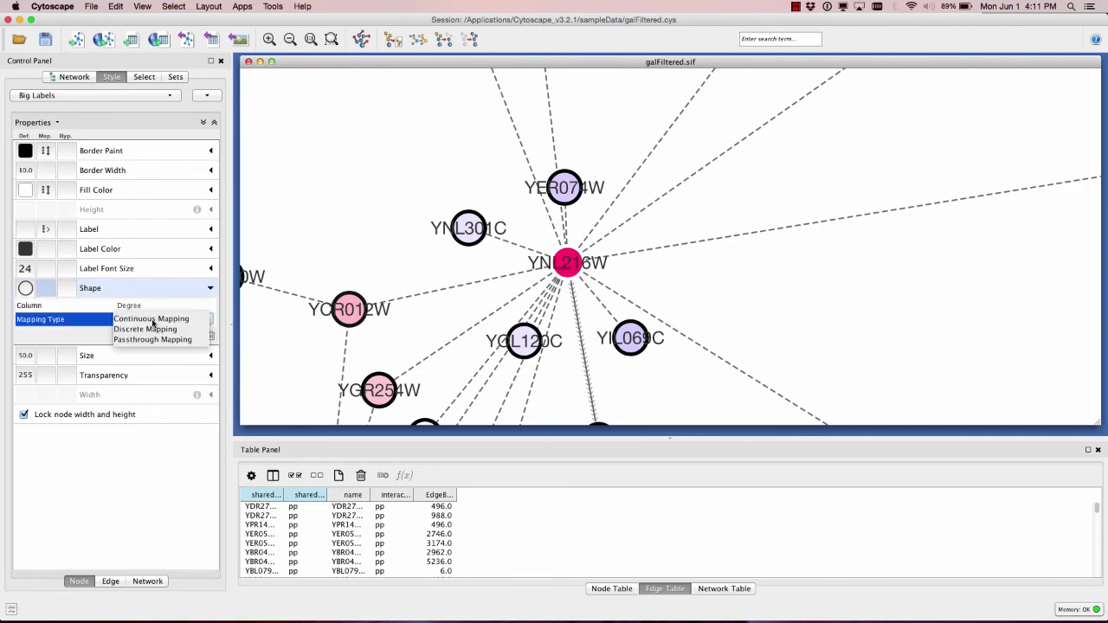
pyautogui.click(146, 329)
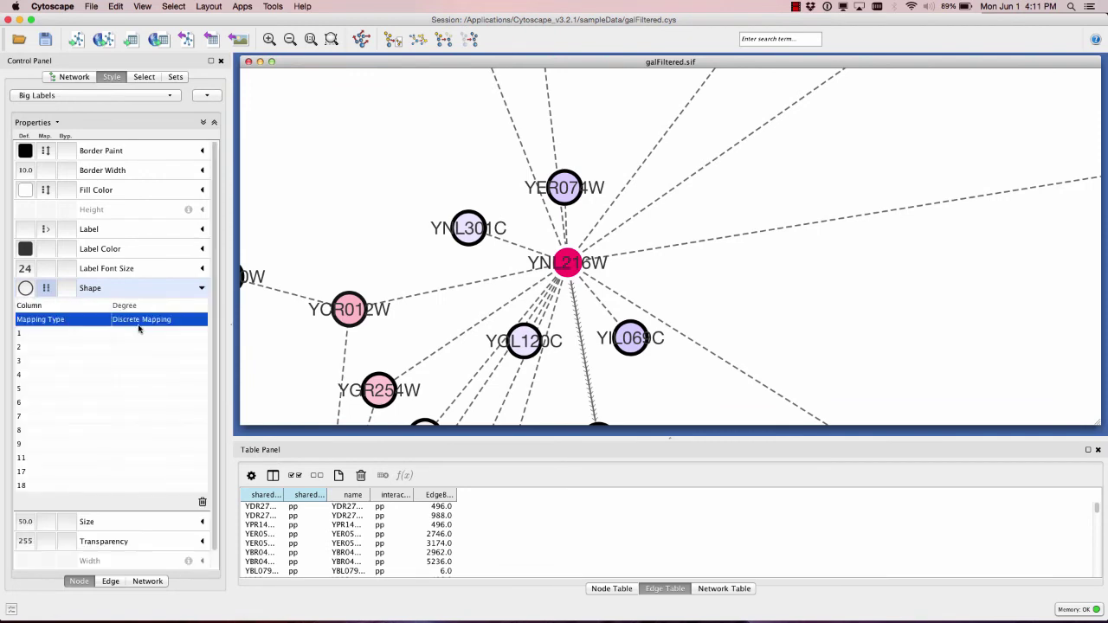
# Inspect the node shapes offered for degree 1 without assigning one, and collapse the Shape mapping details.
pyautogui.click(133, 334)
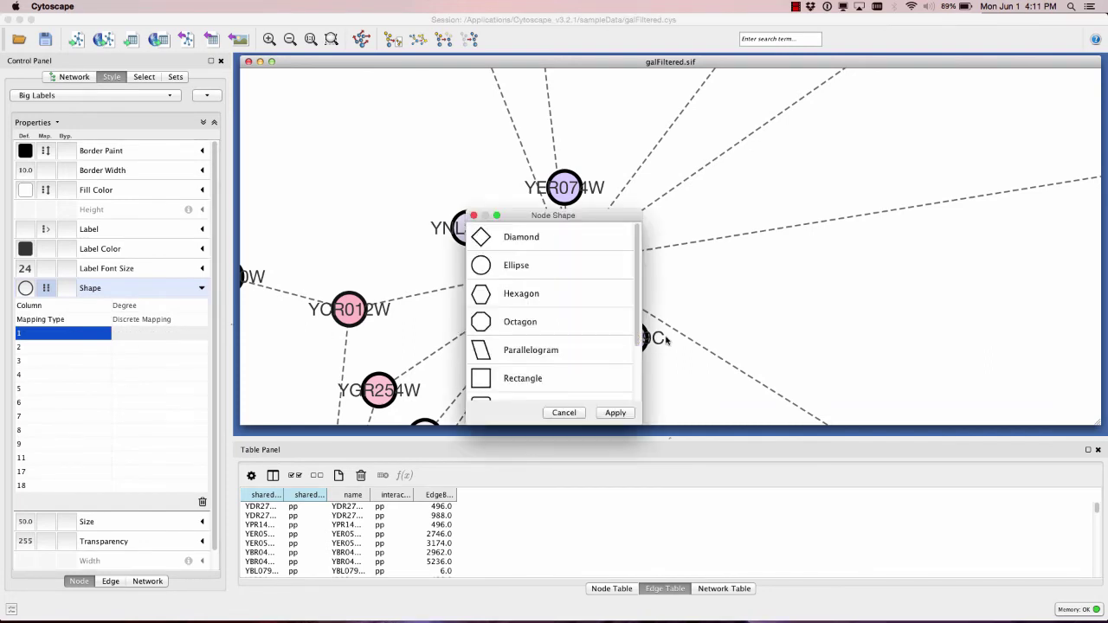
pyautogui.click(564, 413)
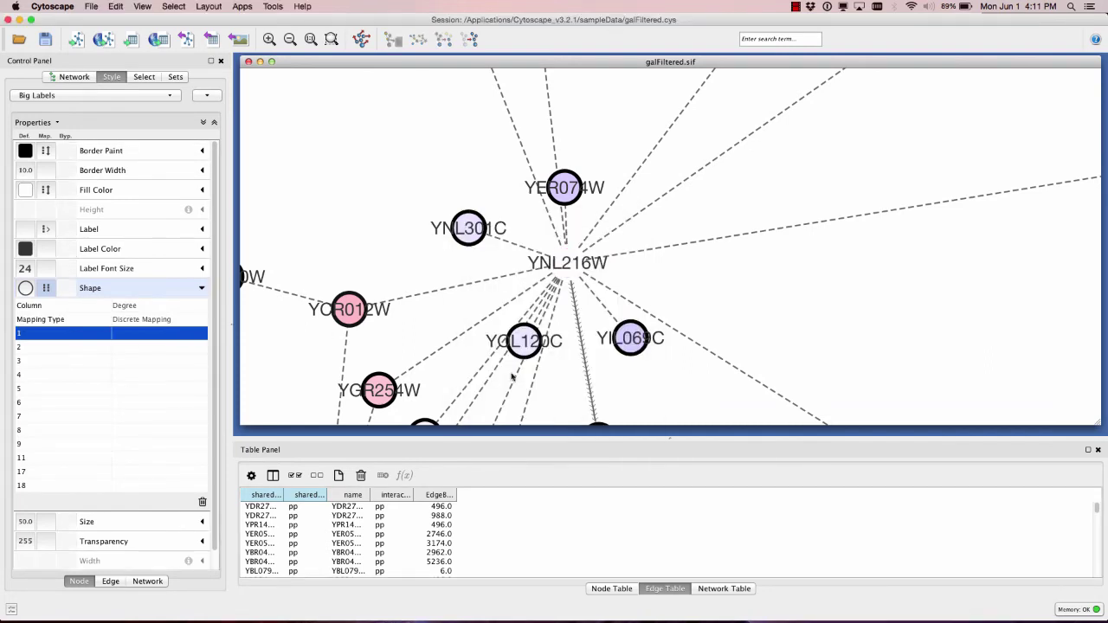
pyautogui.click(204, 290)
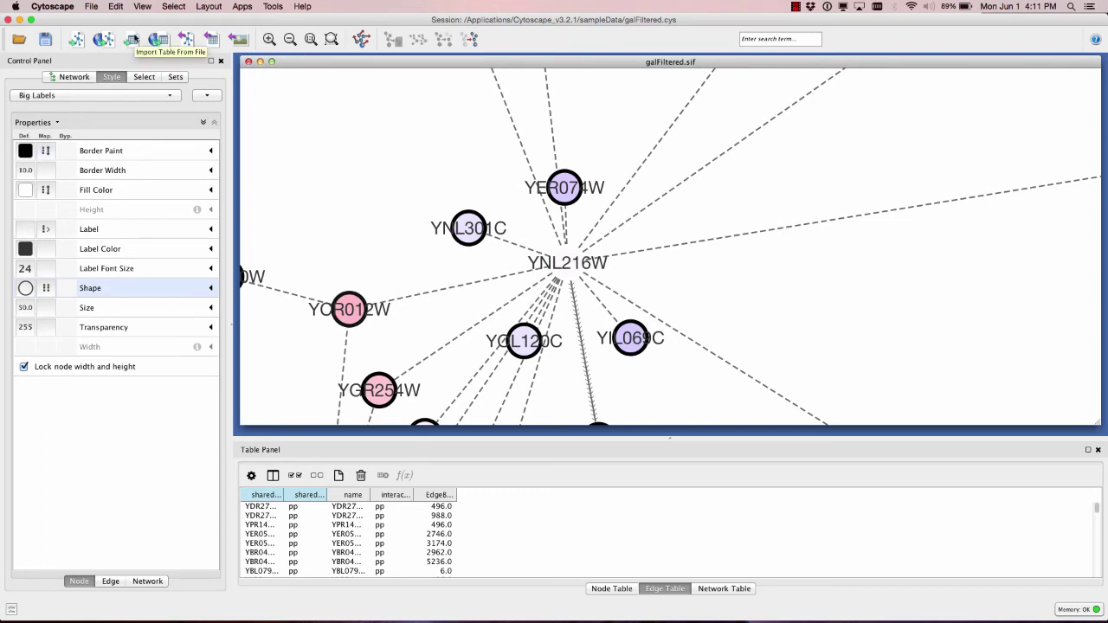
# Switch to the PowerPoint presentation containing the Cytoscape Demo slide.
pyautogui.press('super+Tab')
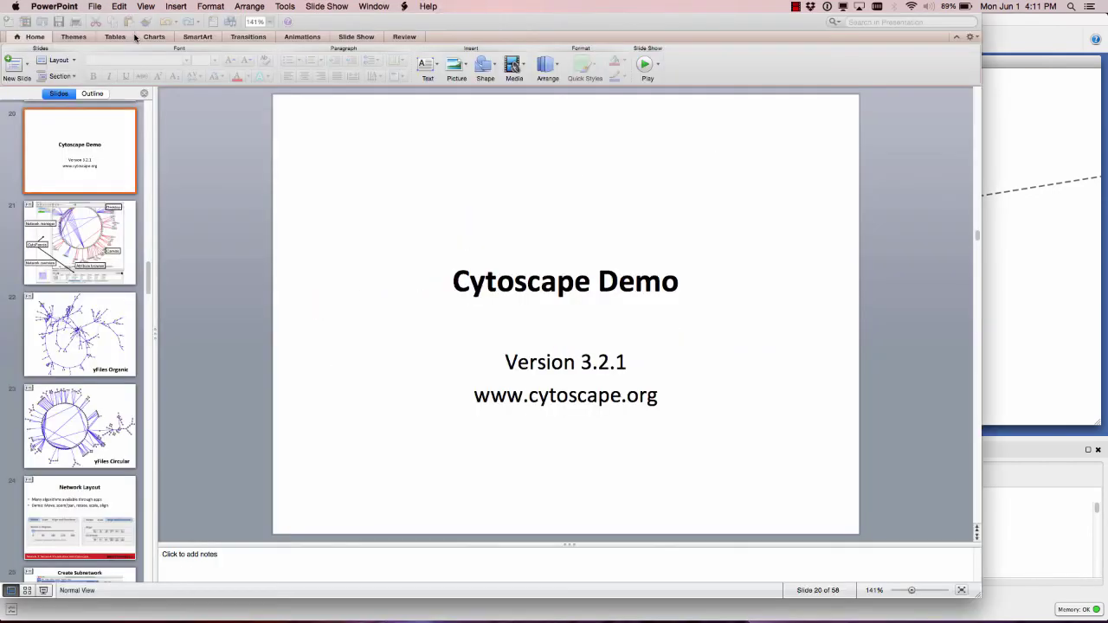